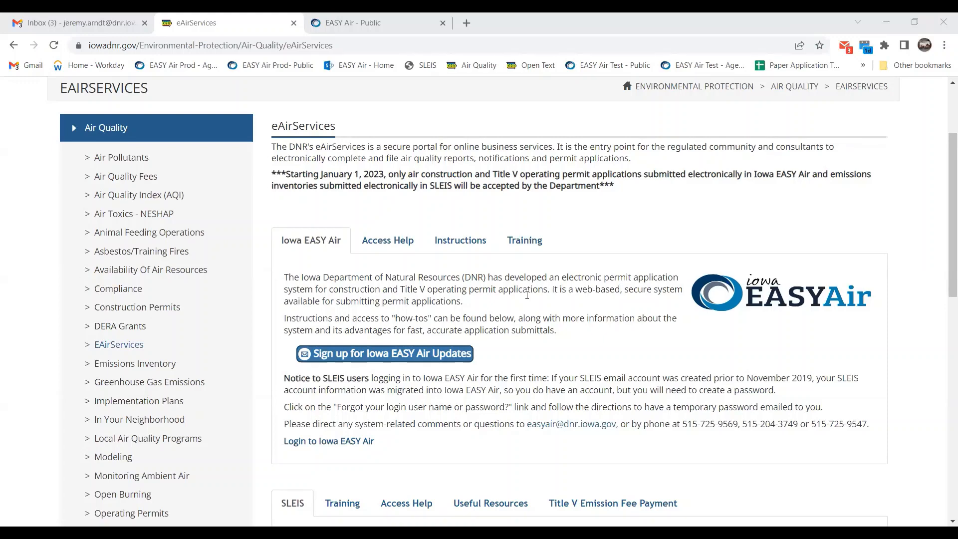
Scroll through the Iowa EASY Air panel and display the Access Help information.
{"action": "scroll", "coordinate": [514, 315], "scroll_direction": "up", "scroll_amount": 1}
{"action": "scroll", "coordinate": [517, 313], "scroll_direction": "up", "scroll_amount": 3}
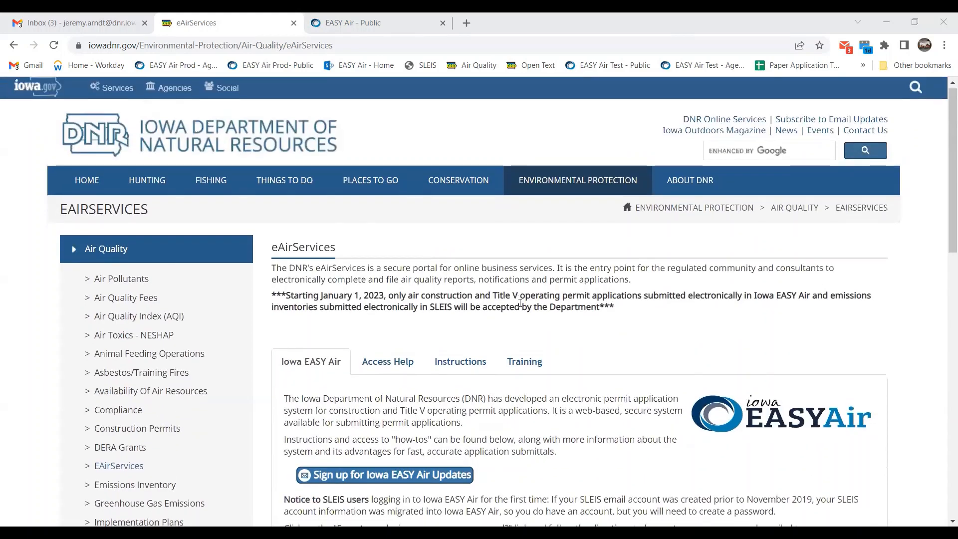
{"action": "scroll", "coordinate": [564, 318], "scroll_direction": "down", "scroll_amount": 4}
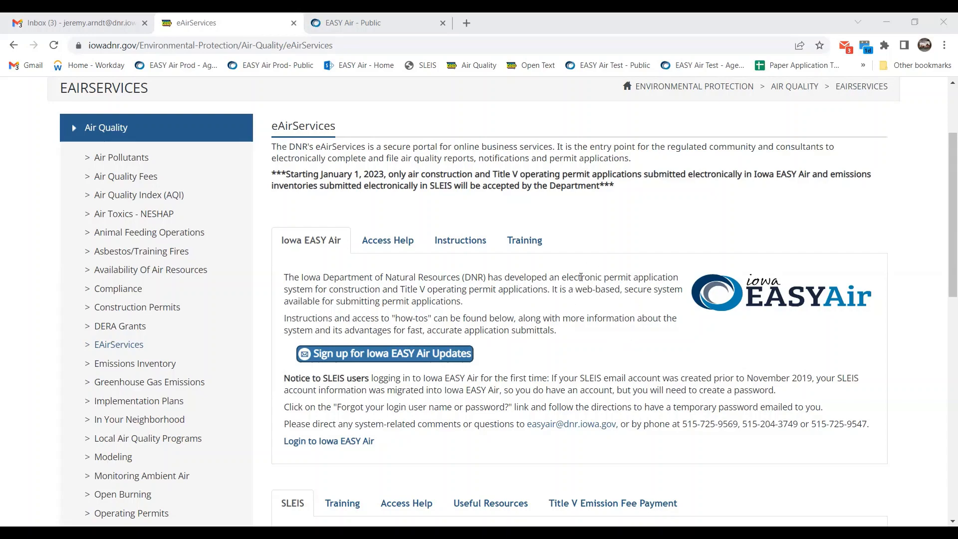
{"action": "scroll", "coordinate": [586, 276], "scroll_direction": "up", "scroll_amount": 1}
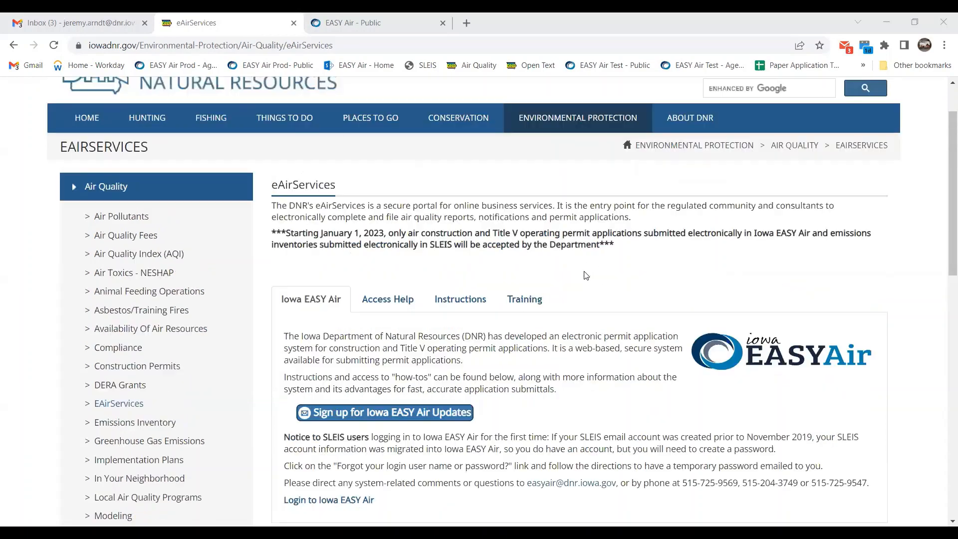
{"action": "scroll", "coordinate": [586, 276], "scroll_direction": "down", "scroll_amount": 1}
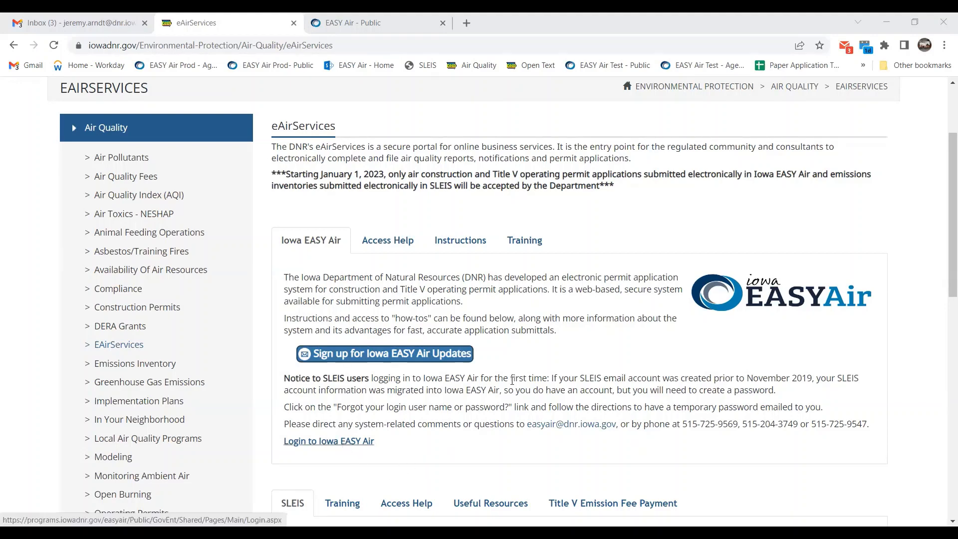
{"action": "left_click", "coordinate": [397, 243]}
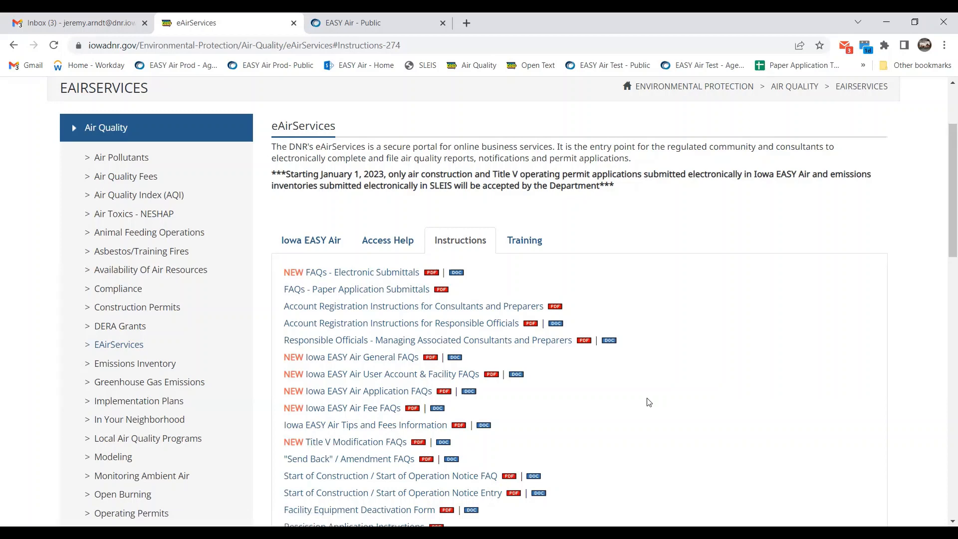
Switch the eAirServices page to Training to see the February 13th sessions.
{"action": "left_click", "coordinate": [526, 243]}
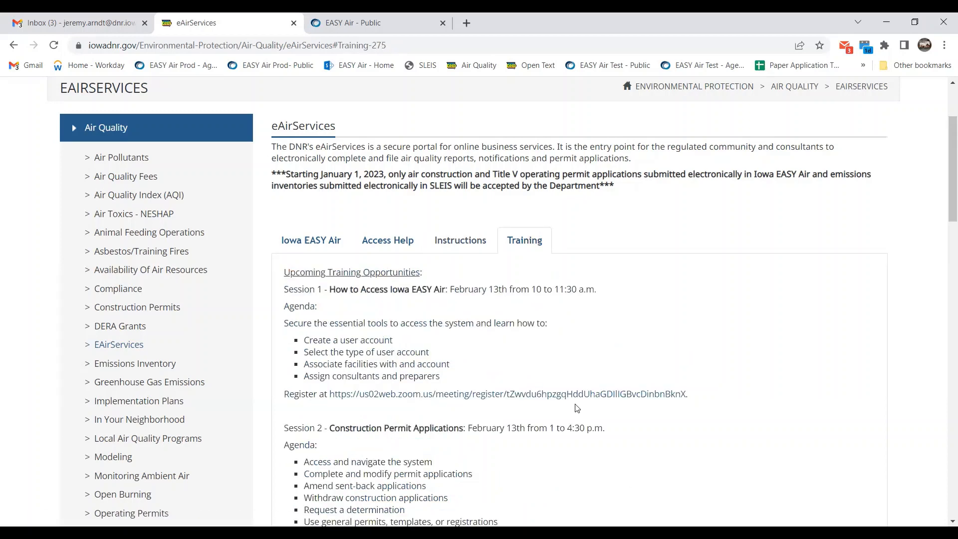
Review the training sessions and short video links, then go to the EASY Air - Public dashboard.
{"action": "scroll", "coordinate": [631, 416], "scroll_direction": "down", "scroll_amount": 1}
{"action": "scroll", "coordinate": [629, 411], "scroll_direction": "down", "scroll_amount": 2}
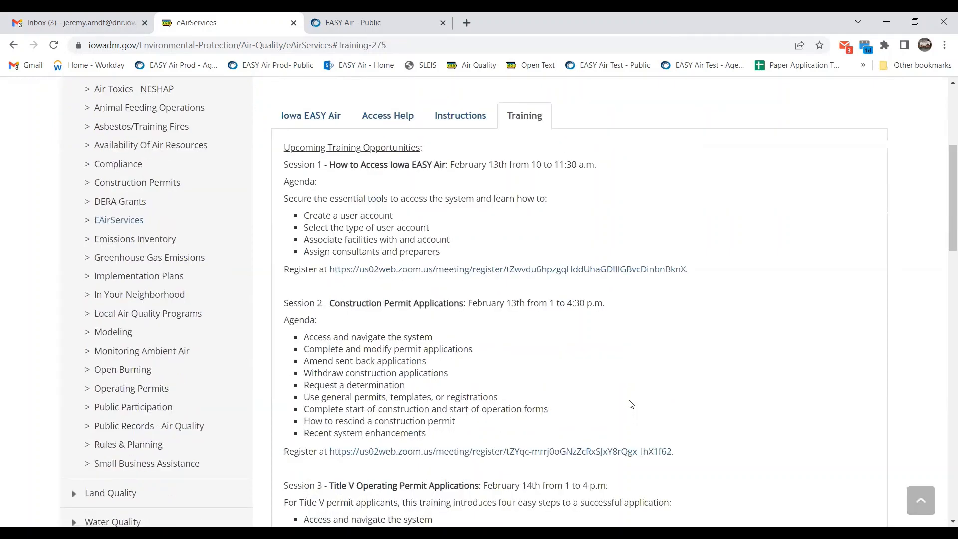
{"action": "scroll", "coordinate": [629, 400], "scroll_direction": "down", "scroll_amount": 5}
{"action": "scroll", "coordinate": [598, 257], "scroll_direction": "down", "scroll_amount": 3}
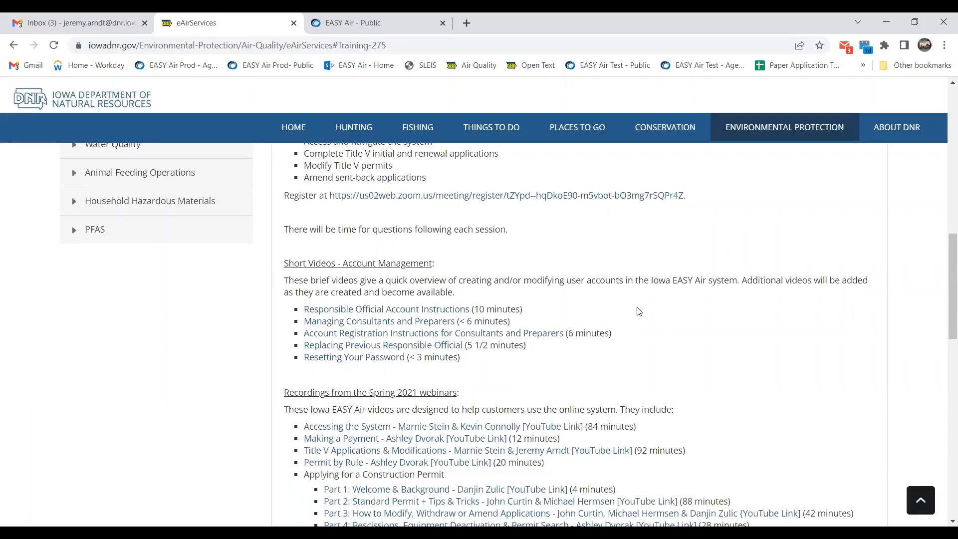
{"action": "scroll", "coordinate": [640, 321], "scroll_direction": "down", "scroll_amount": 1}
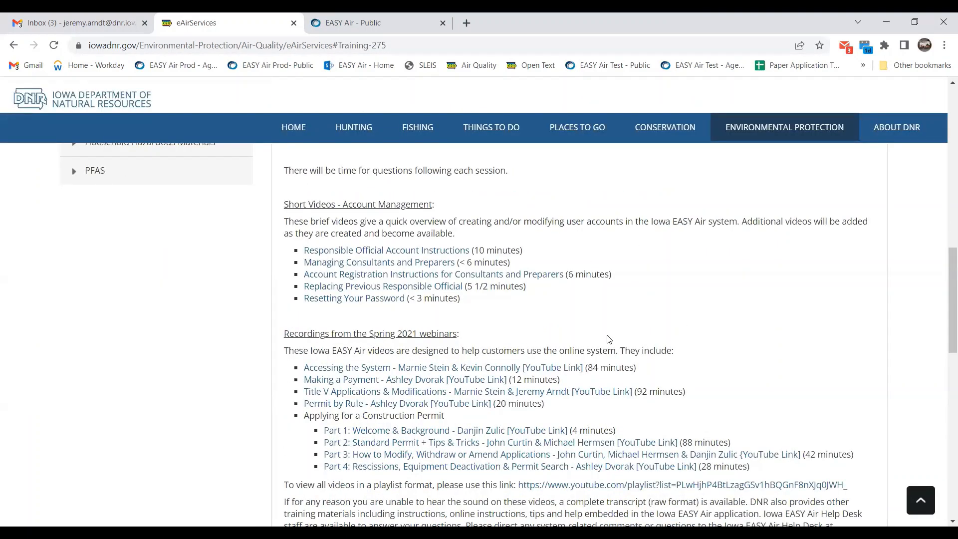
{"action": "scroll", "coordinate": [608, 339], "scroll_direction": "down", "scroll_amount": 1}
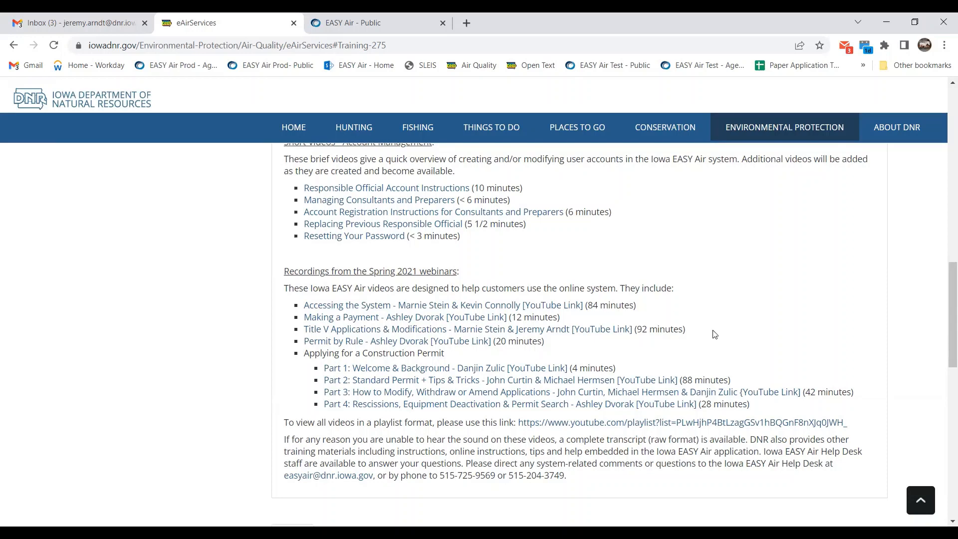
{"action": "scroll", "coordinate": [692, 333], "scroll_direction": "up", "scroll_amount": 1}
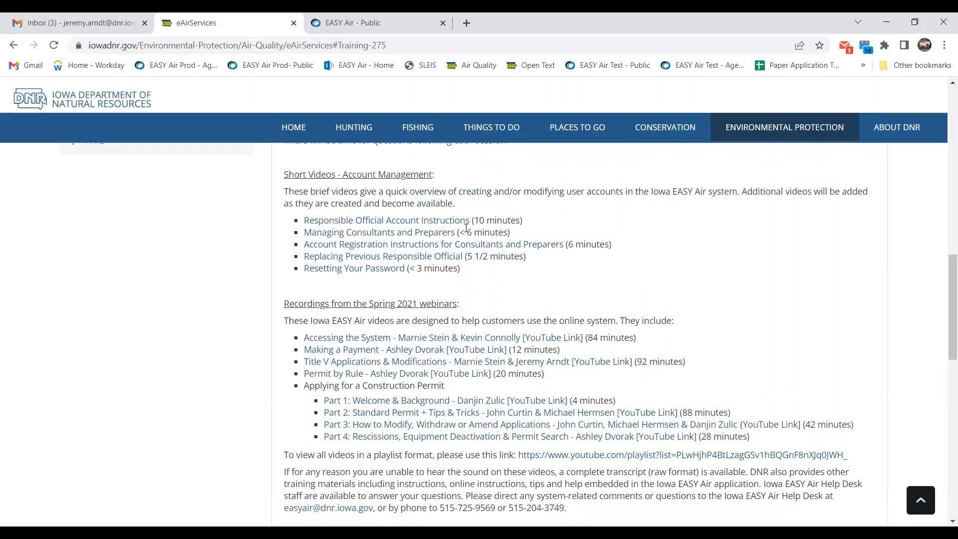
{"action": "scroll", "coordinate": [549, 249], "scroll_direction": "up", "scroll_amount": 3}
{"action": "left_click", "coordinate": [391, 24]}
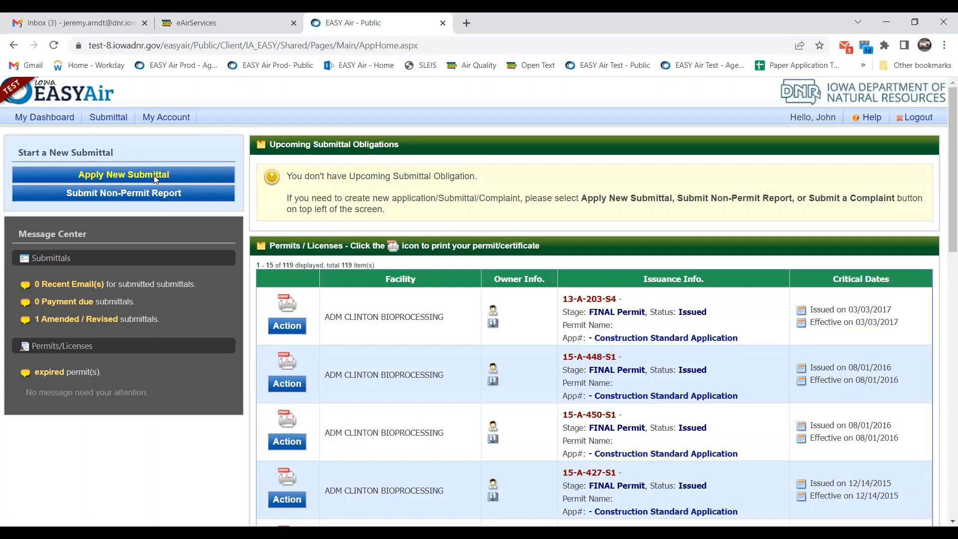
Choose Start a New Submittal from the Submittal menu.
{"action": "mouse_move", "coordinate": [114, 119]}
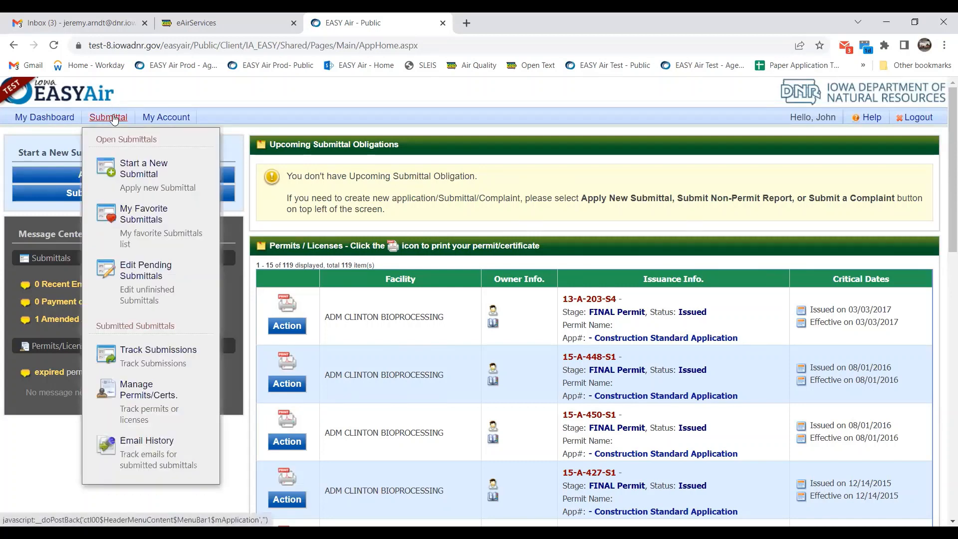
{"action": "left_click", "coordinate": [143, 176]}
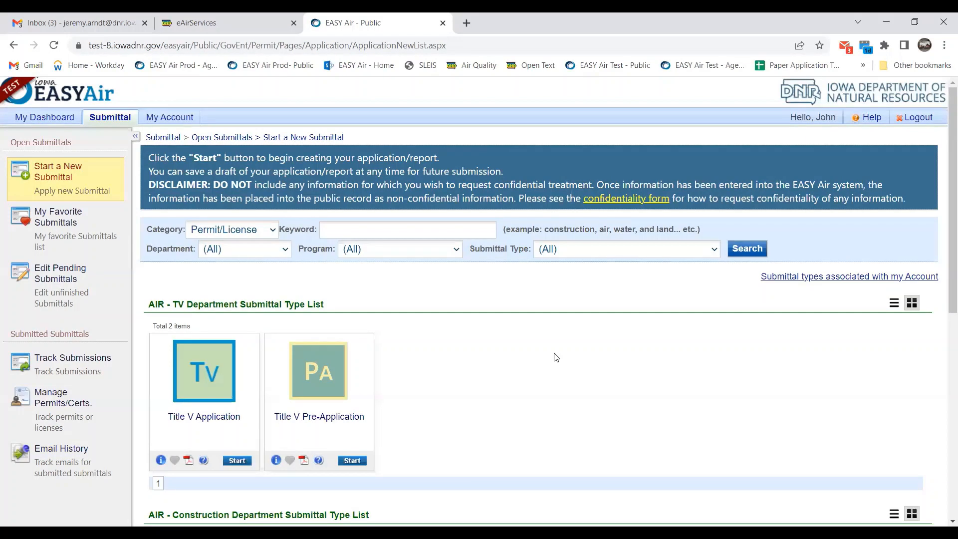
Look over the Title V Application and Title V Pre-Application submittal types.
{"action": "scroll", "coordinate": [556, 357], "scroll_direction": "down", "scroll_amount": 1}
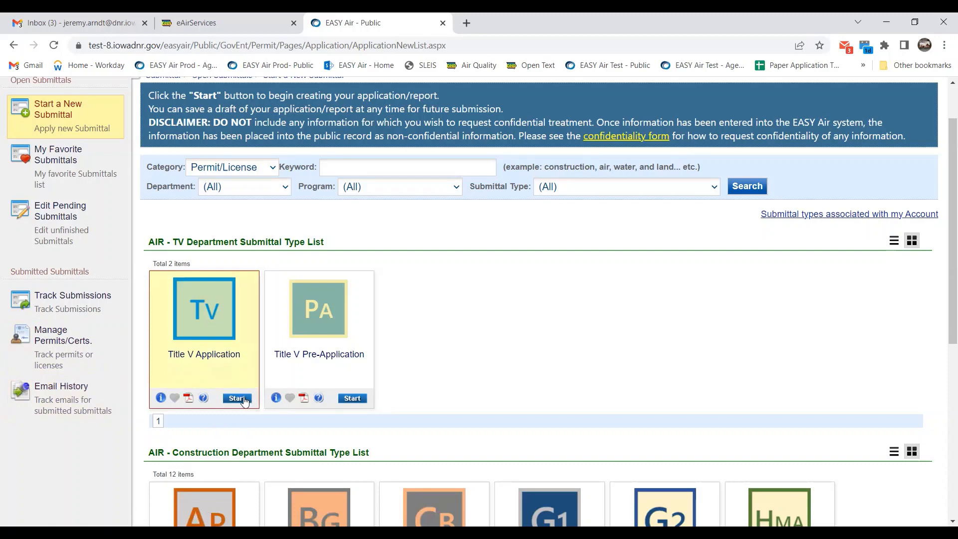
{"action": "scroll", "coordinate": [474, 374], "scroll_direction": "up", "scroll_amount": 1}
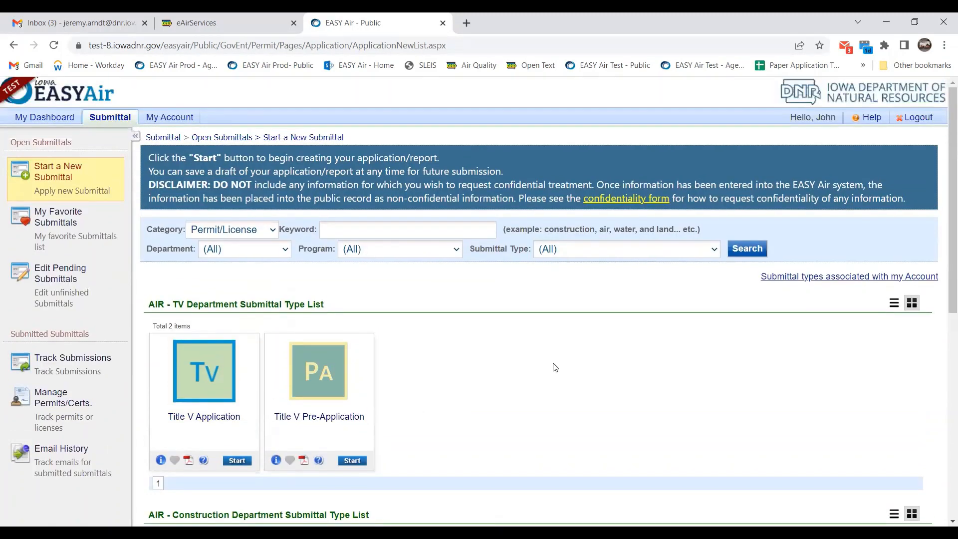
Go to Edit Pending Submittals and edit the first Title V Application.
{"action": "left_click", "coordinate": [58, 276]}
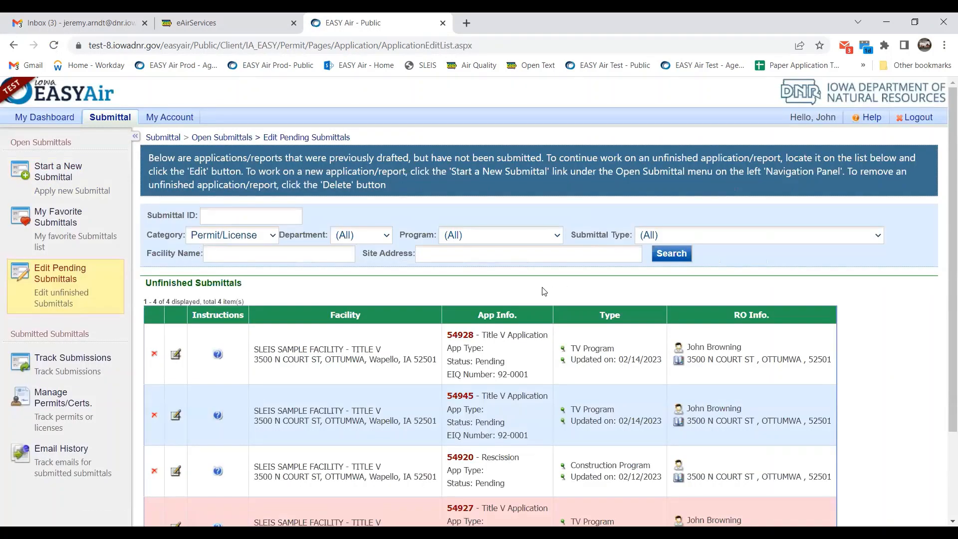
{"action": "left_click", "coordinate": [175, 355]}
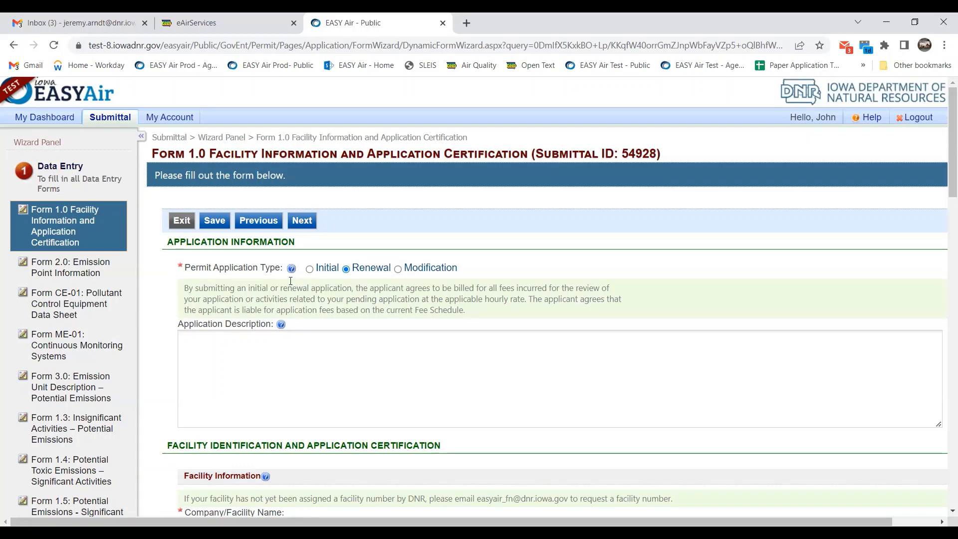
Read through Form 1.0's Renewal application type and prefilled facility details.
{"action": "mouse_move", "coordinate": [292, 269]}
{"action": "scroll", "coordinate": [586, 201], "scroll_direction": "down", "scroll_amount": 1}
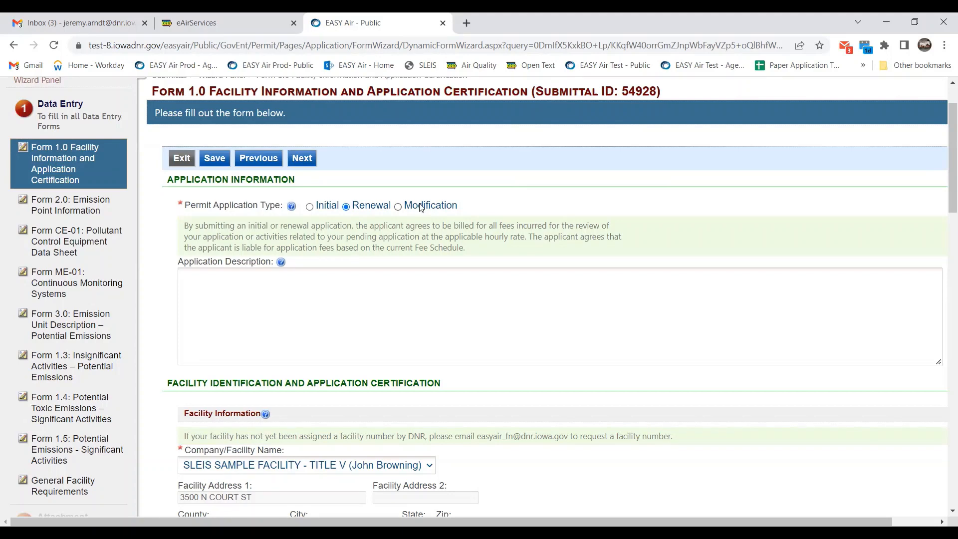
{"action": "scroll", "coordinate": [421, 207], "scroll_direction": "down", "scroll_amount": 1}
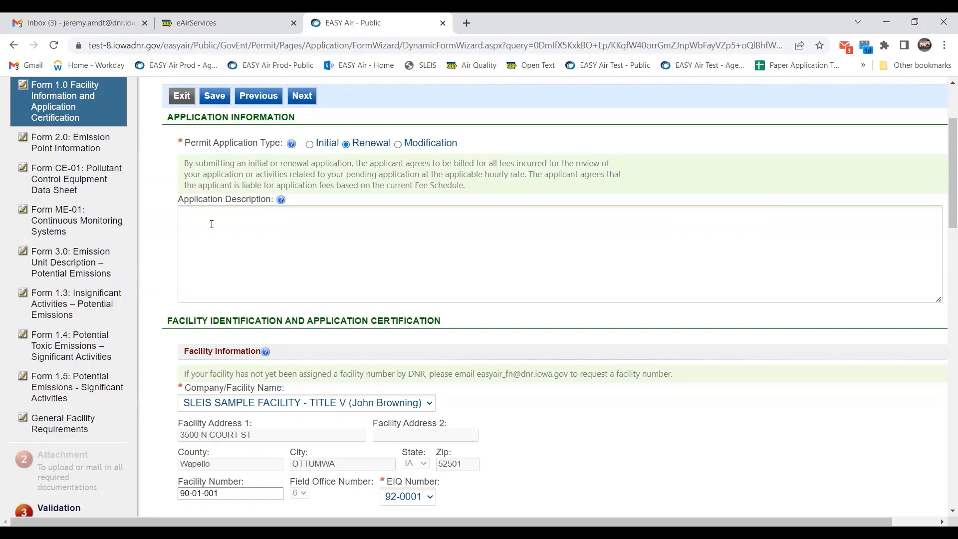
{"action": "scroll", "coordinate": [496, 169], "scroll_direction": "down", "scroll_amount": 5}
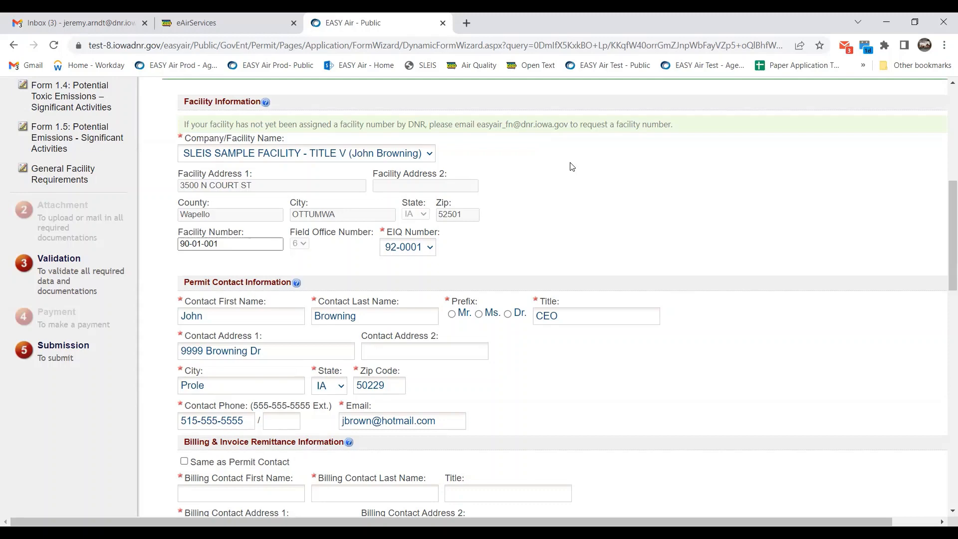
{"action": "scroll", "coordinate": [572, 167], "scroll_direction": "down", "scroll_amount": 1}
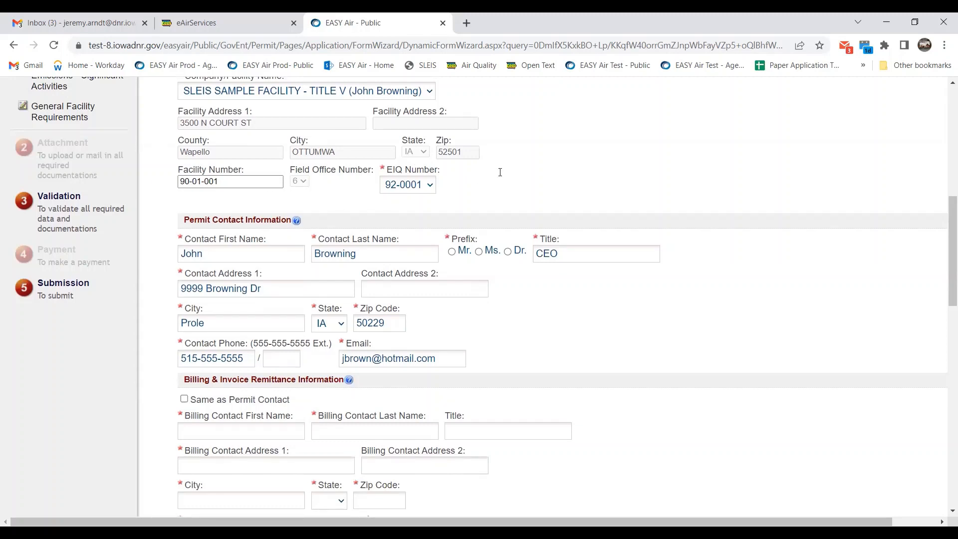
{"action": "left_click", "coordinate": [431, 185]}
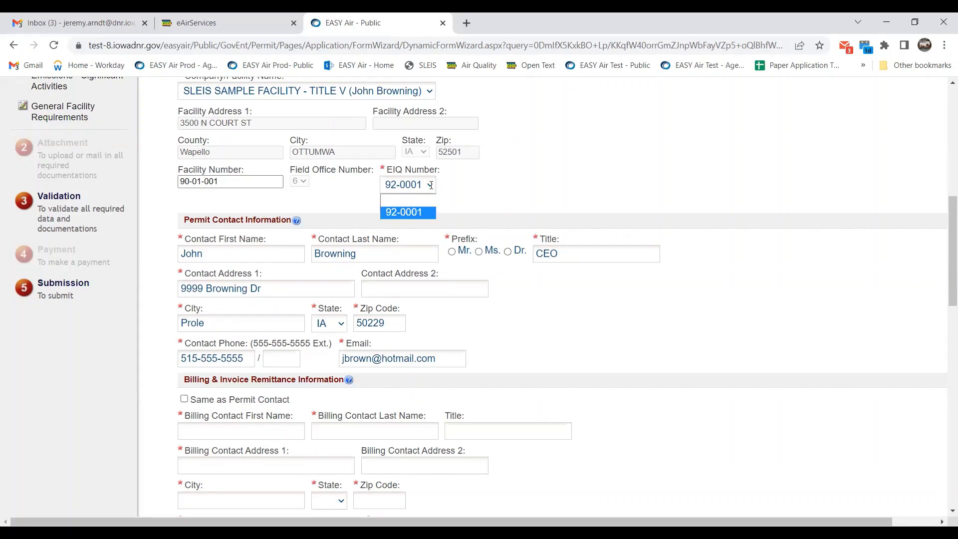
{"action": "left_click", "coordinate": [430, 185]}
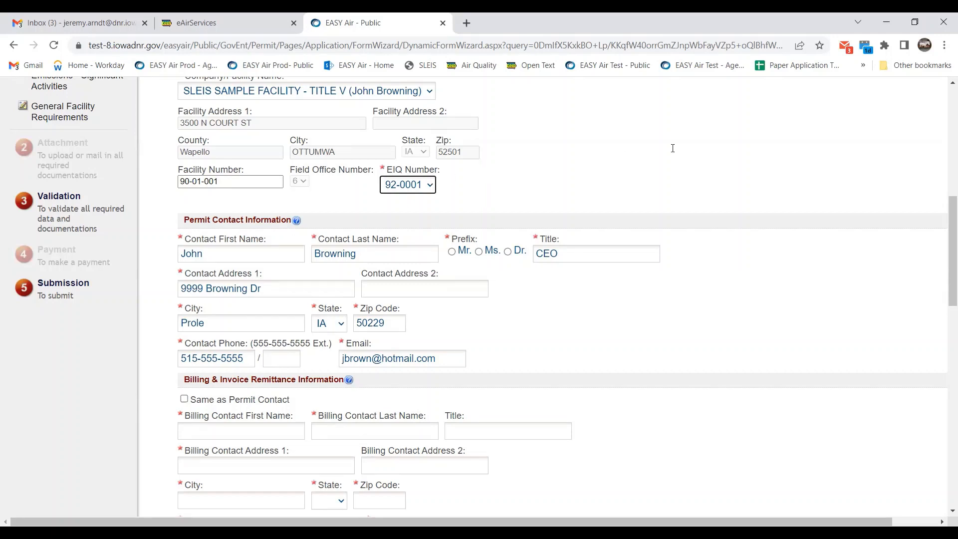
{"action": "scroll", "coordinate": [672, 148], "scroll_direction": "down", "scroll_amount": 3}
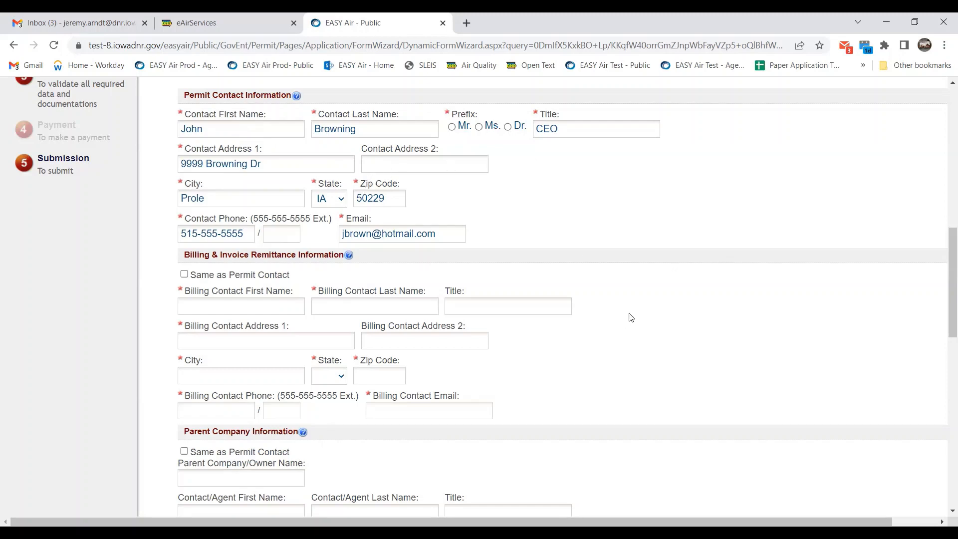
Select Mr. as the Permit Contact Information prefix.
{"action": "left_click", "coordinate": [451, 127]}
{"action": "scroll", "coordinate": [575, 195], "scroll_direction": "down", "scroll_amount": 2}
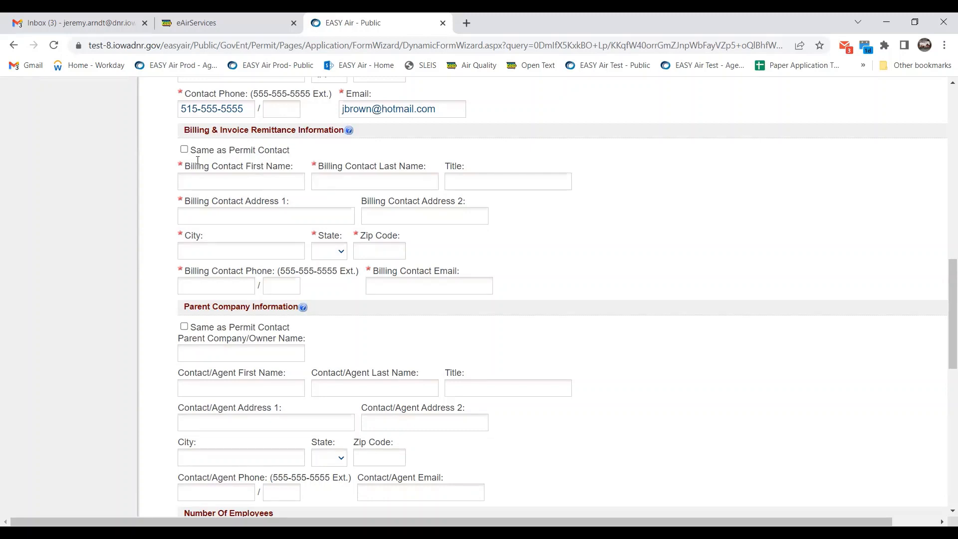
Tick 'Same as Permit Contact' so billing gets the address, phone and e-mail.
{"action": "left_click", "coordinate": [184, 150]}
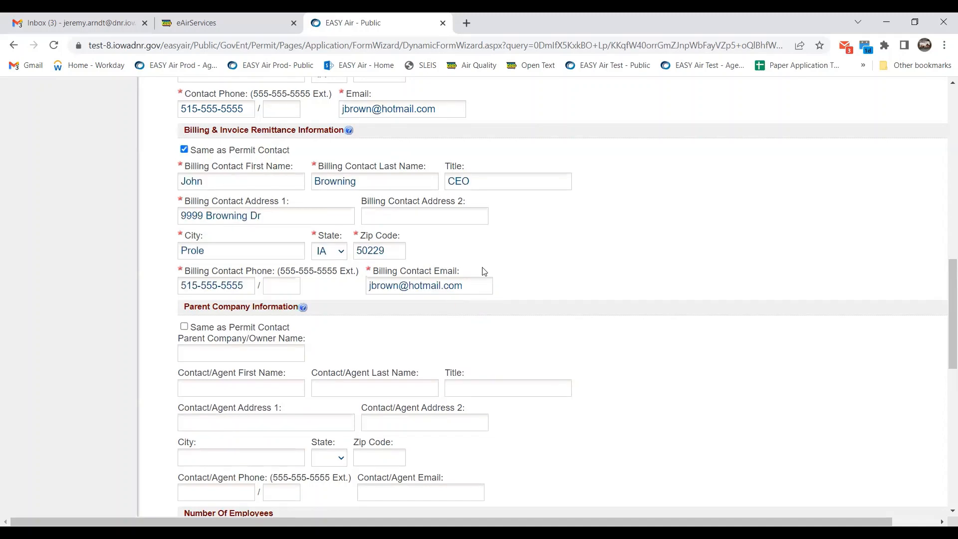
{"action": "scroll", "coordinate": [629, 259], "scroll_direction": "down", "scroll_amount": 2}
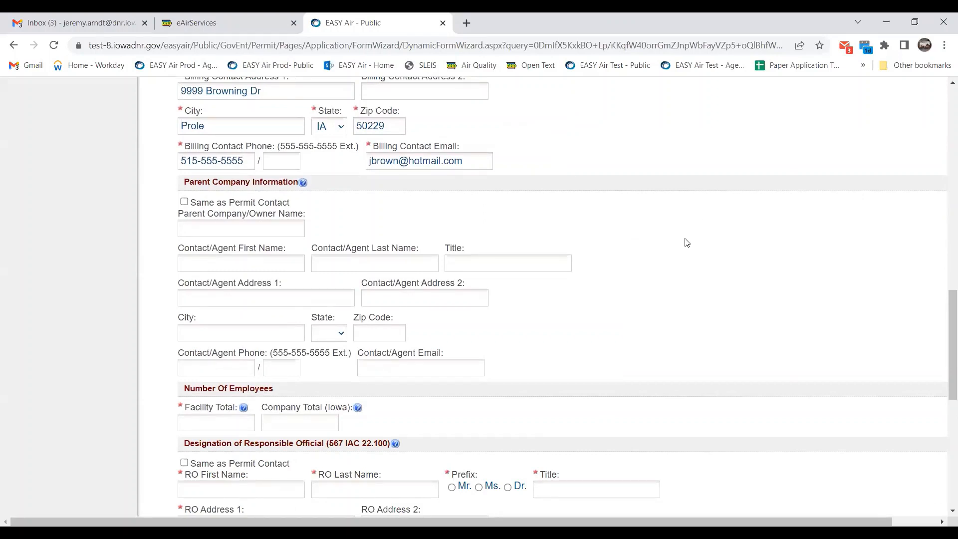
{"action": "scroll", "coordinate": [667, 245], "scroll_direction": "down", "scroll_amount": 1}
{"action": "scroll", "coordinate": [666, 245], "scroll_direction": "down", "scroll_amount": 1}
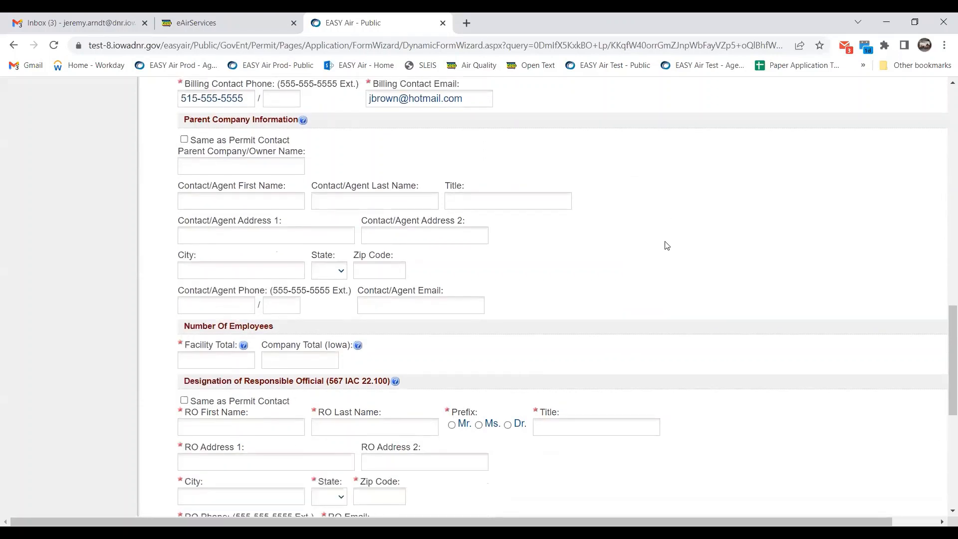
{"action": "scroll", "coordinate": [666, 245], "scroll_direction": "down", "scroll_amount": 3}
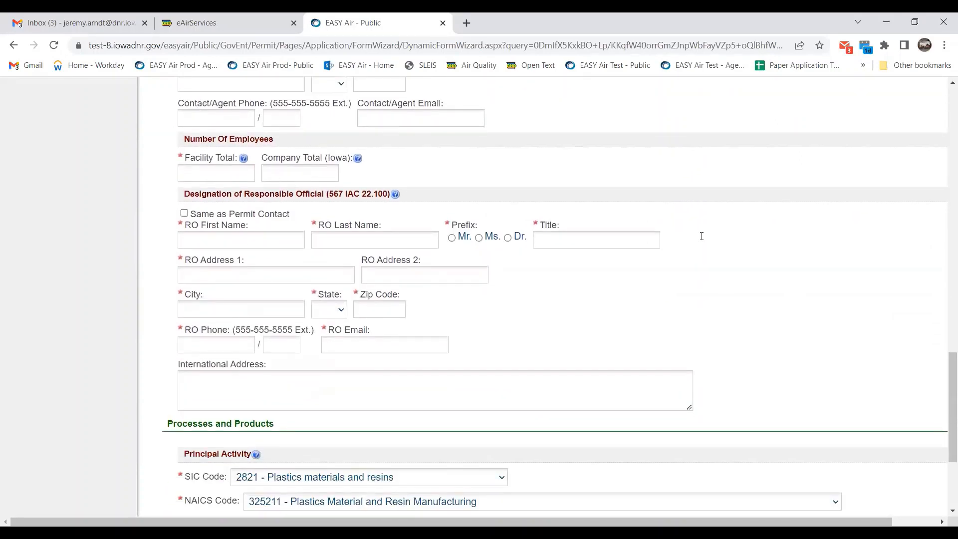
Tick 'Same as Permit Contact' for the Responsible Official, then scroll to Processes and Products.
{"action": "left_click", "coordinate": [184, 214]}
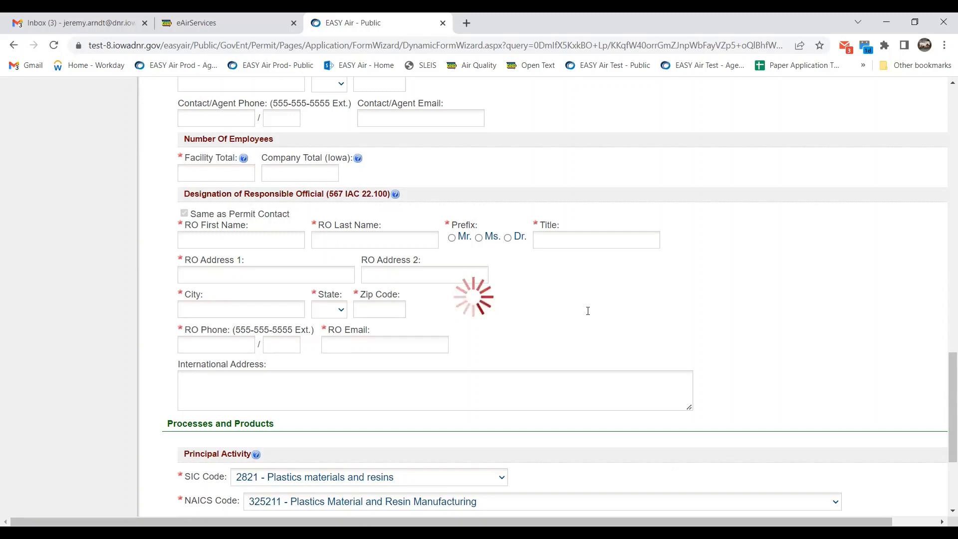
{"action": "scroll", "coordinate": [587, 311], "scroll_direction": "down", "scroll_amount": 3}
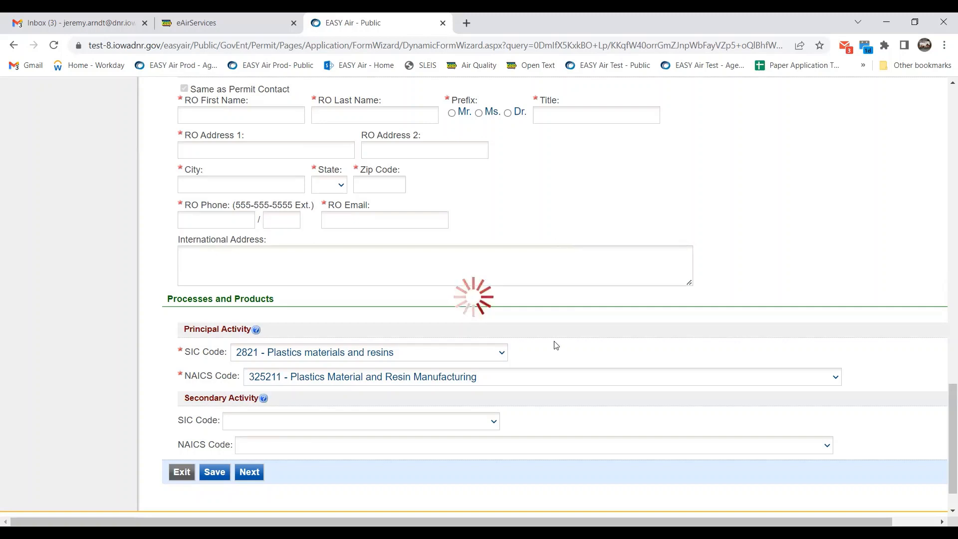
{"action": "scroll", "coordinate": [555, 345], "scroll_direction": "down", "scroll_amount": 2}
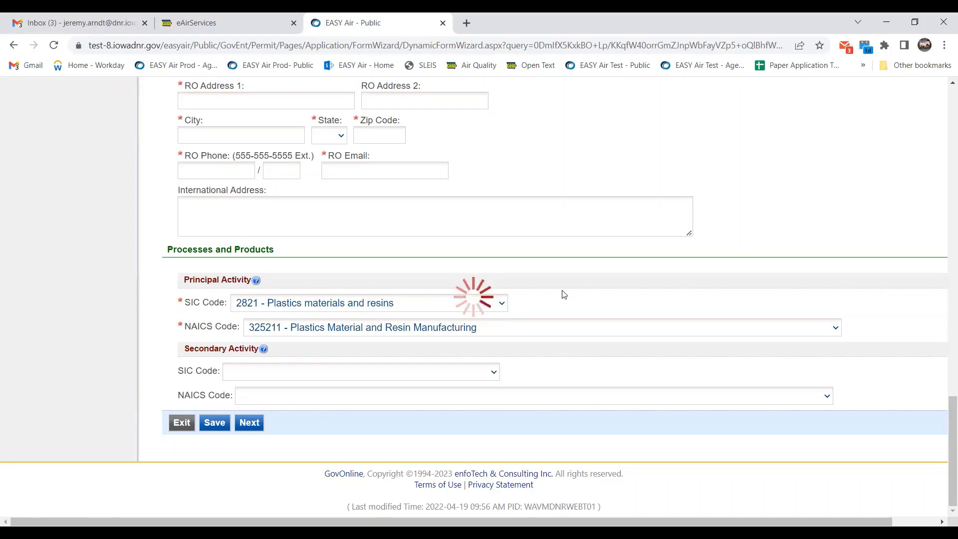
{"action": "scroll", "coordinate": [564, 289], "scroll_direction": "down", "scroll_amount": 3}
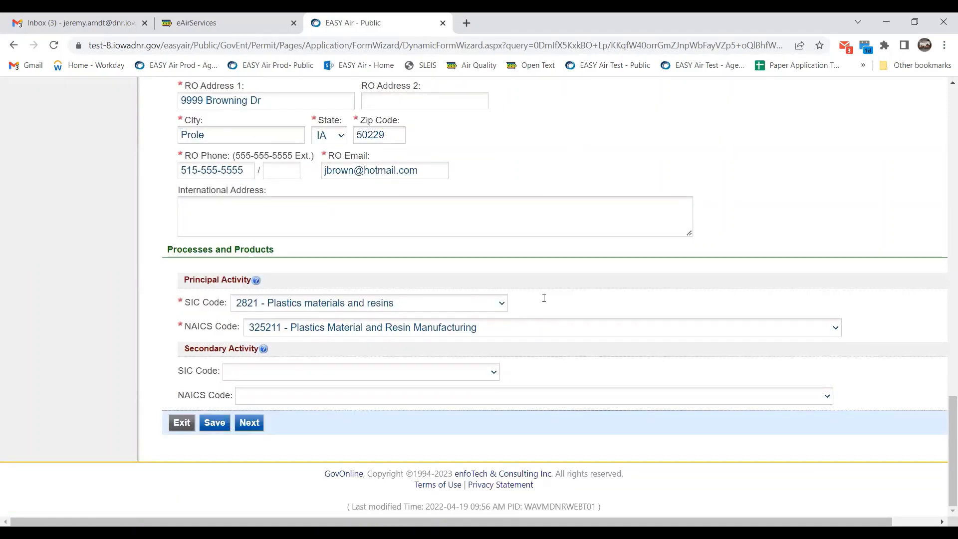
{"action": "left_click", "coordinate": [502, 303]}
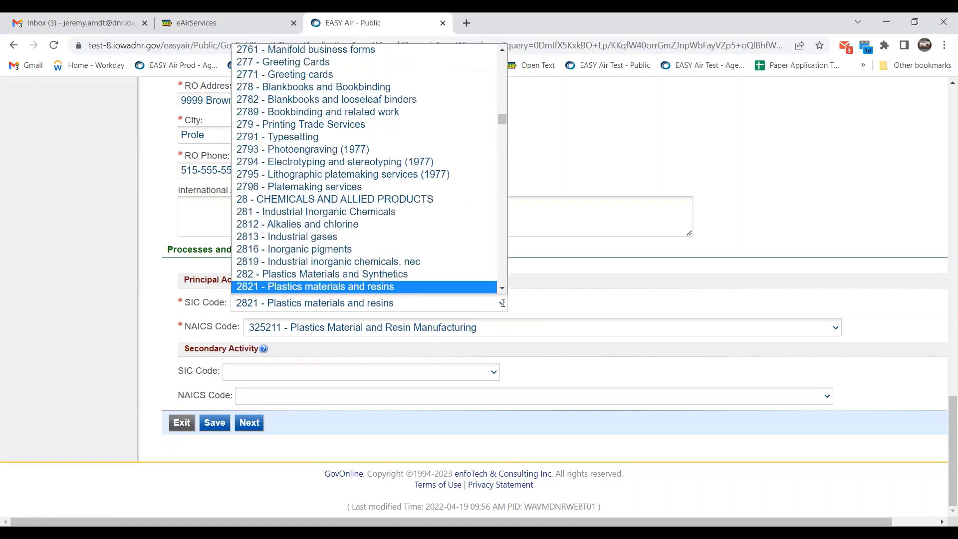
{"action": "left_click", "coordinate": [561, 325]}
{"action": "left_click", "coordinate": [560, 325]}
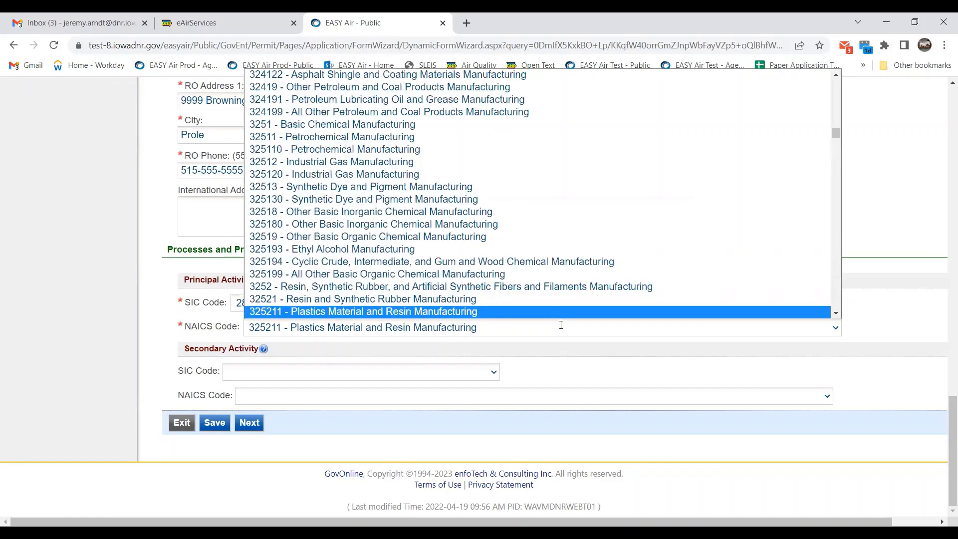
{"action": "left_click", "coordinate": [561, 324]}
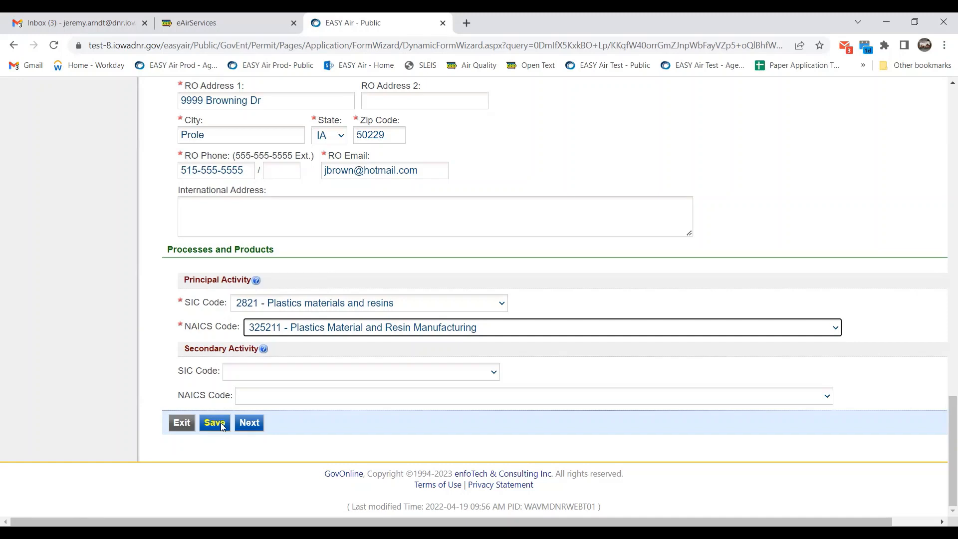
Advance to Form 2.0, decline Chrome's address save, and review the 10 listed emission points.
{"action": "left_click", "coordinate": [250, 422]}
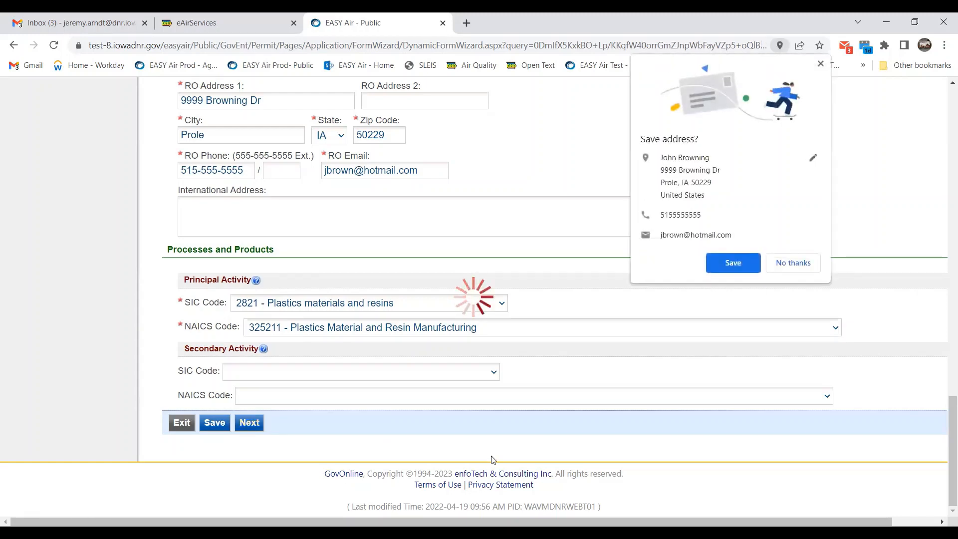
{"action": "left_click", "coordinate": [818, 271]}
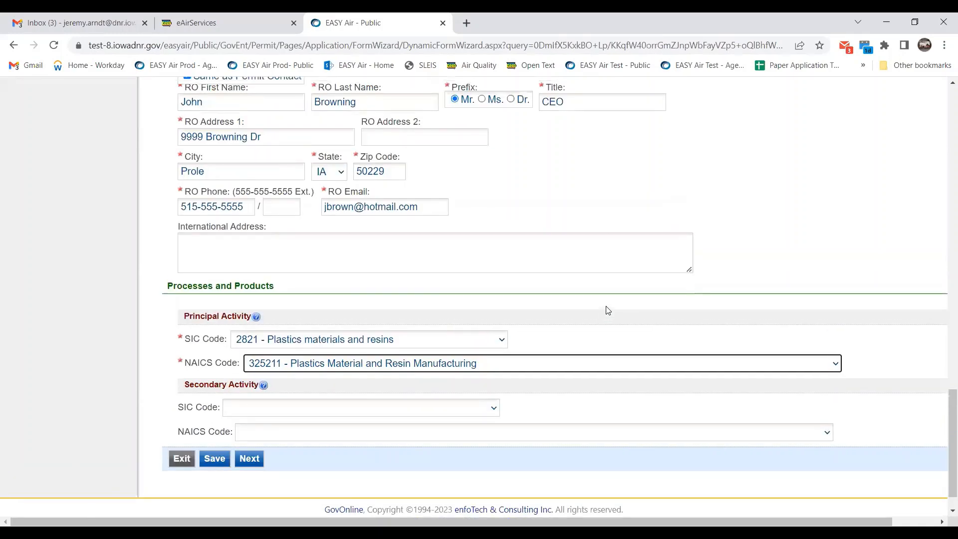
{"action": "scroll", "coordinate": [607, 310], "scroll_direction": "up", "scroll_amount": 15}
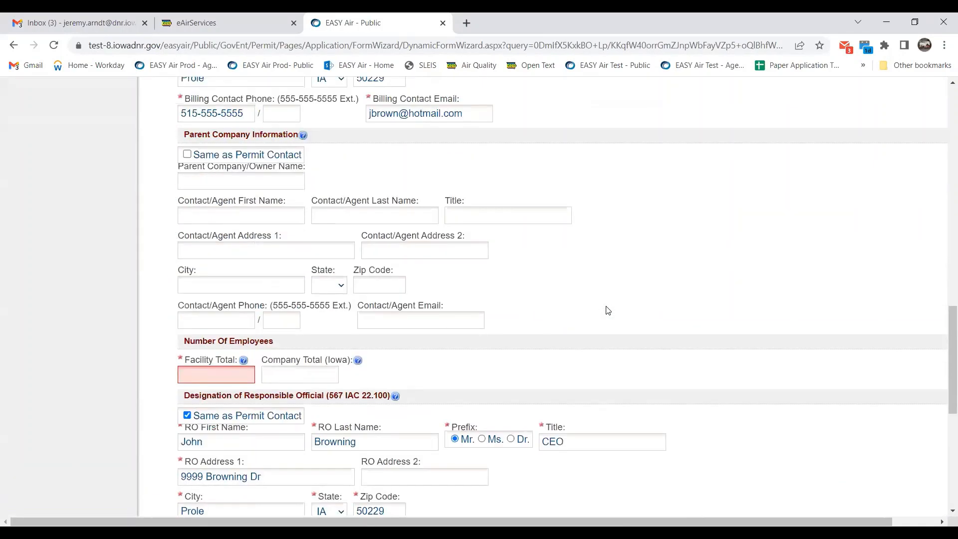
{"action": "scroll", "coordinate": [227, 243], "scroll_direction": "up", "scroll_amount": 6}
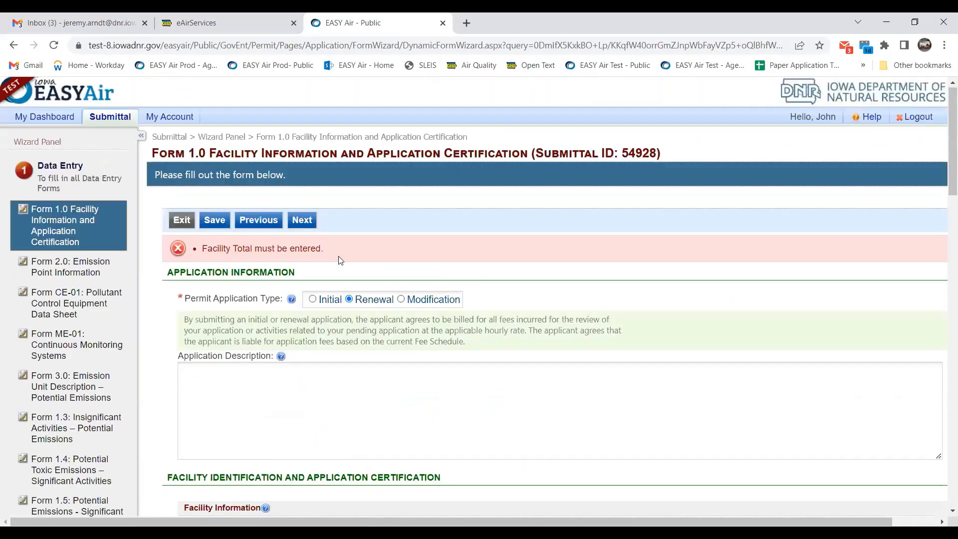
{"action": "scroll", "coordinate": [340, 260], "scroll_direction": "down", "scroll_amount": 1}
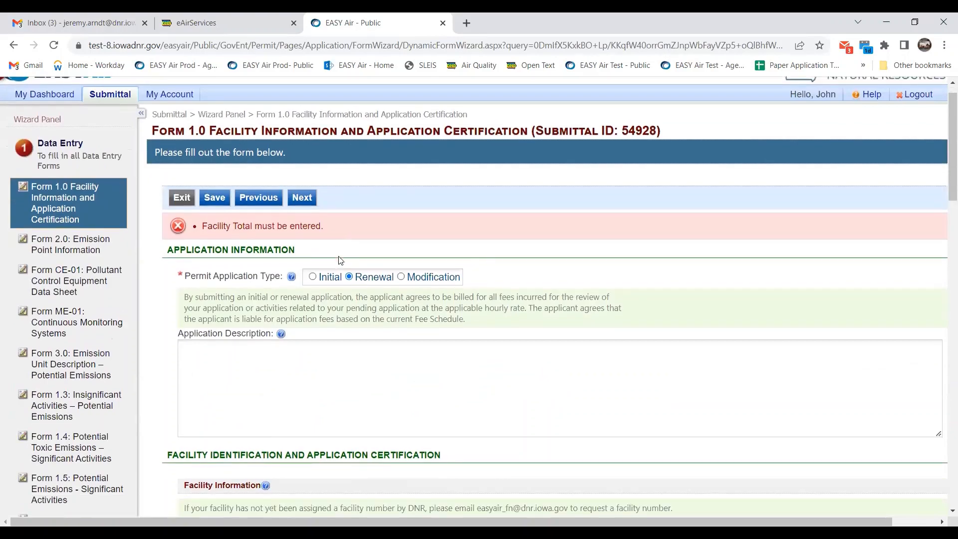
{"action": "scroll", "coordinate": [341, 260], "scroll_direction": "down", "scroll_amount": 15}
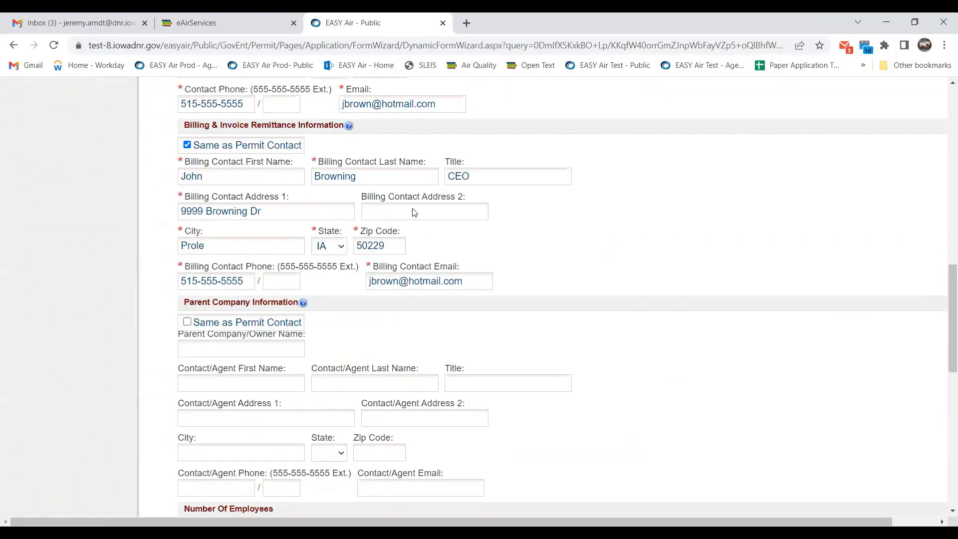
{"action": "scroll", "coordinate": [449, 209], "scroll_direction": "up", "scroll_amount": 15}
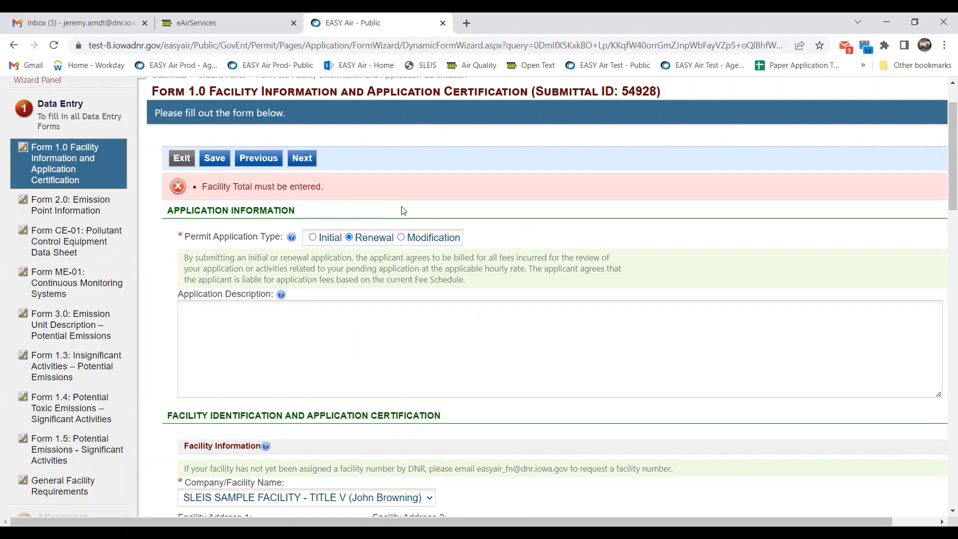
{"action": "scroll", "coordinate": [458, 238], "scroll_direction": "down", "scroll_amount": 5}
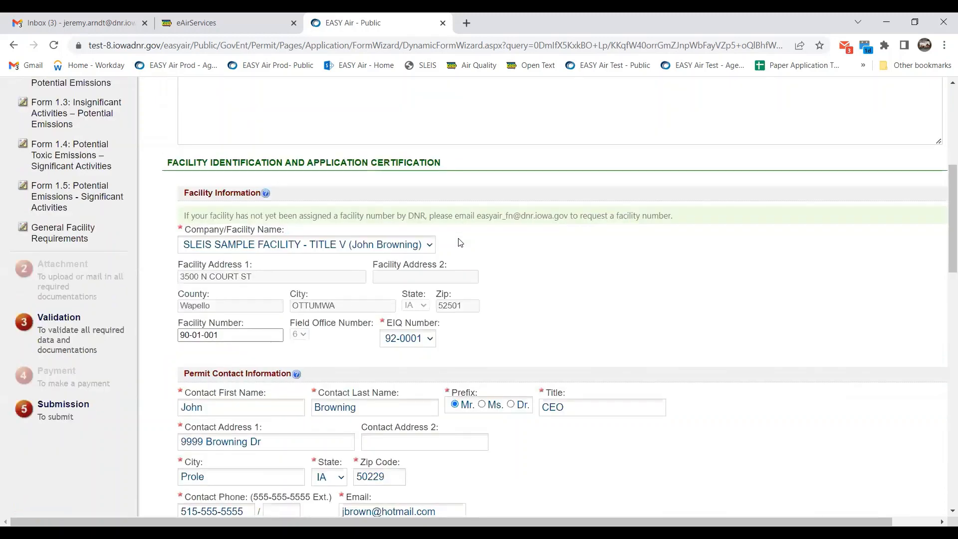
{"action": "scroll", "coordinate": [460, 243], "scroll_direction": "down", "scroll_amount": 12}
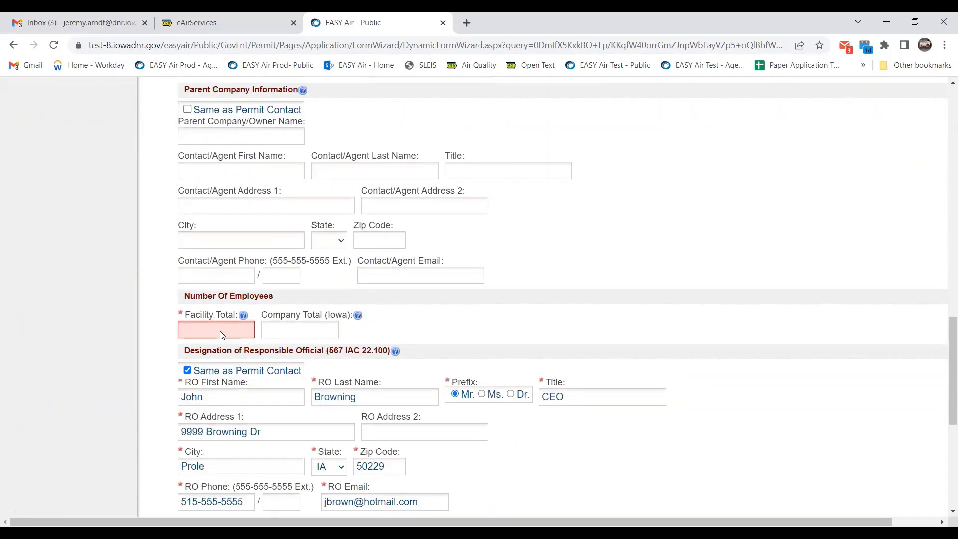
{"action": "scroll", "coordinate": [221, 335], "scroll_direction": "up", "scroll_amount": 6}
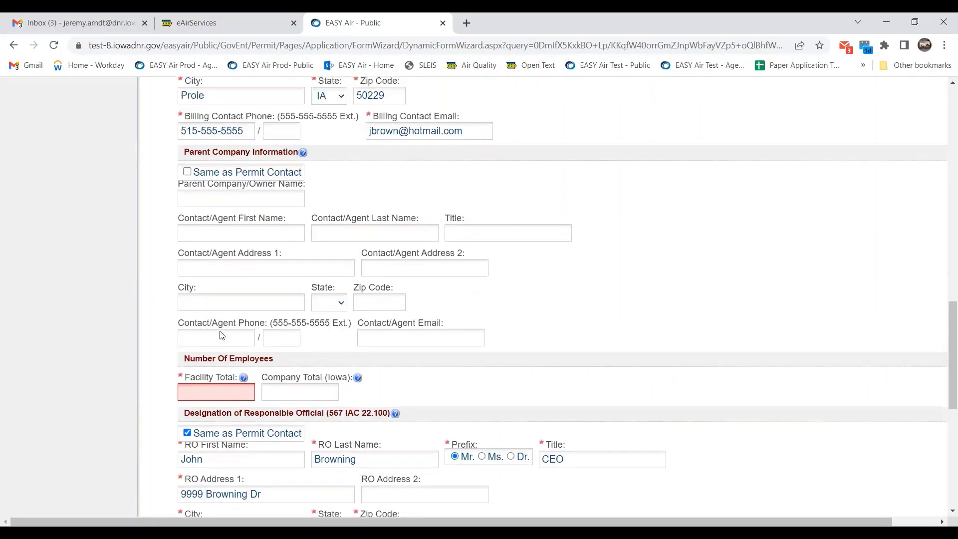
{"action": "scroll", "coordinate": [559, 282], "scroll_direction": "up", "scroll_amount": 7}
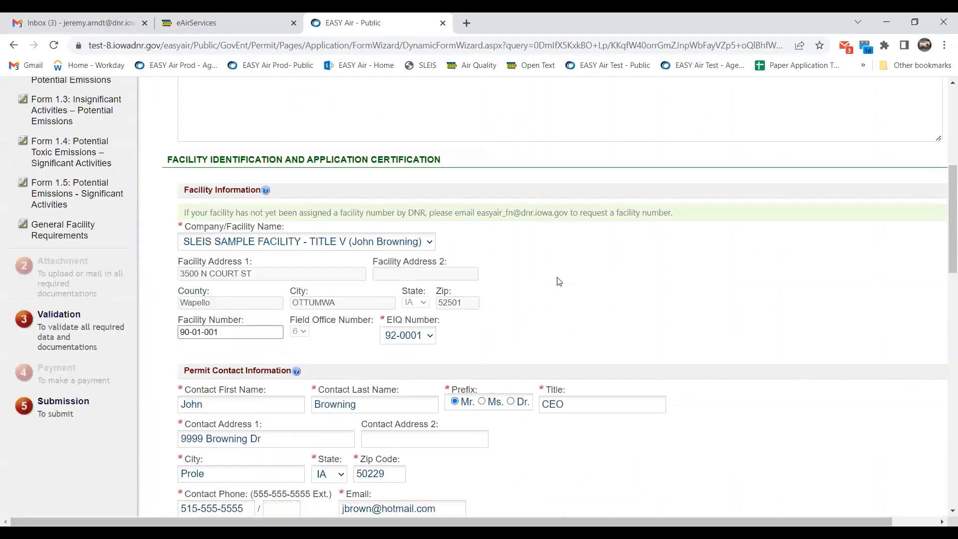
{"action": "scroll", "coordinate": [74, 210], "scroll_direction": "up", "scroll_amount": 2}
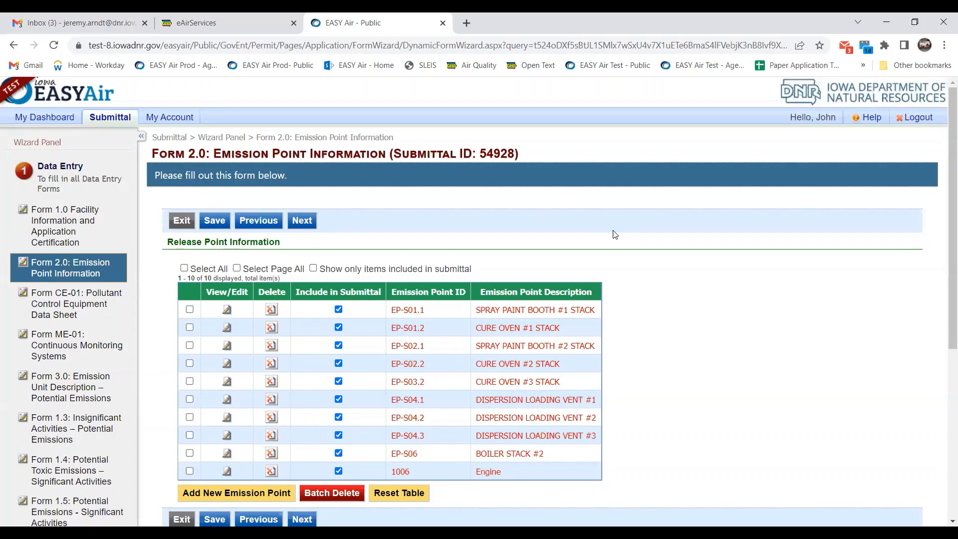
{"action": "scroll", "coordinate": [632, 225], "scroll_direction": "down", "scroll_amount": 1}
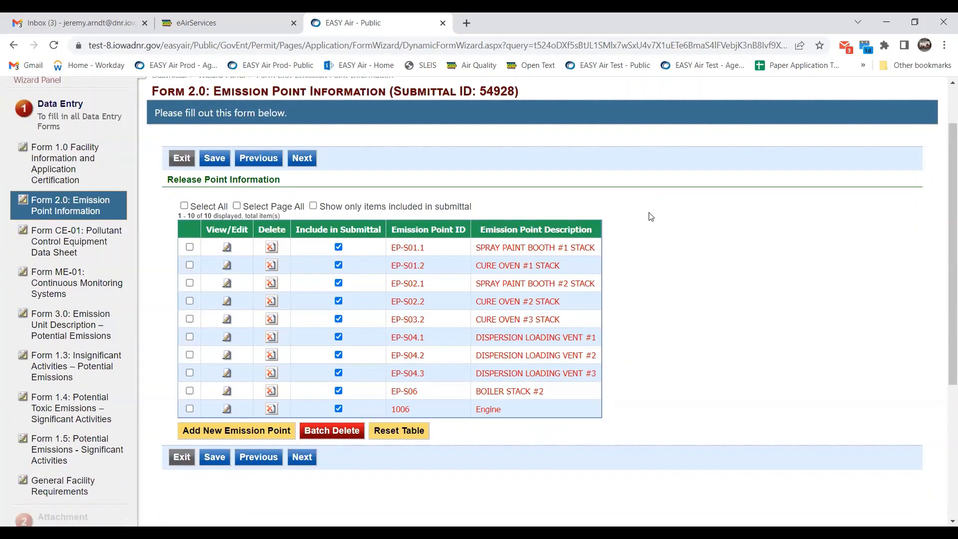
{"action": "left_click", "coordinate": [118, 179]}
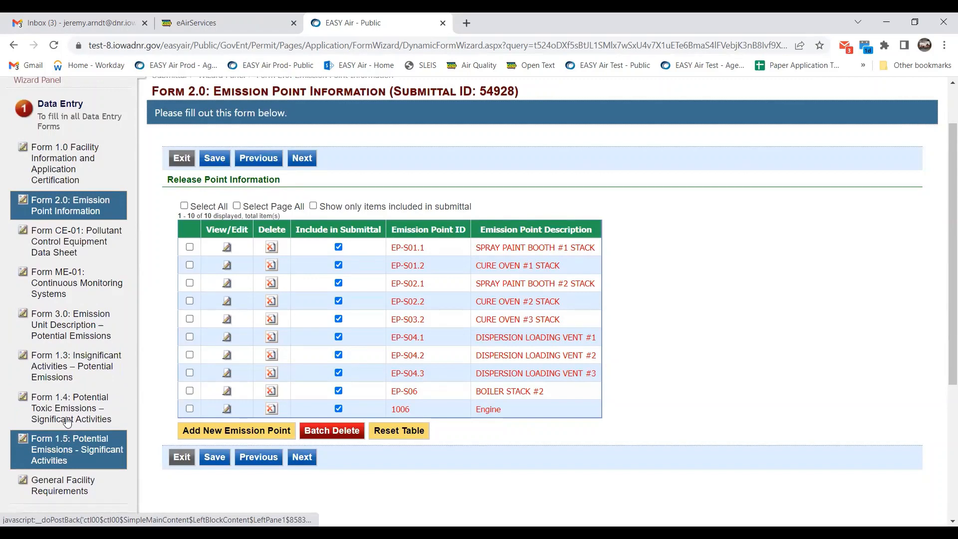
{"action": "scroll", "coordinate": [64, 382], "scroll_direction": "up", "scroll_amount": 3}
{"action": "scroll", "coordinate": [65, 382], "scroll_direction": "up", "scroll_amount": 2}
{"action": "scroll", "coordinate": [64, 381], "scroll_direction": "down", "scroll_amount": 3}
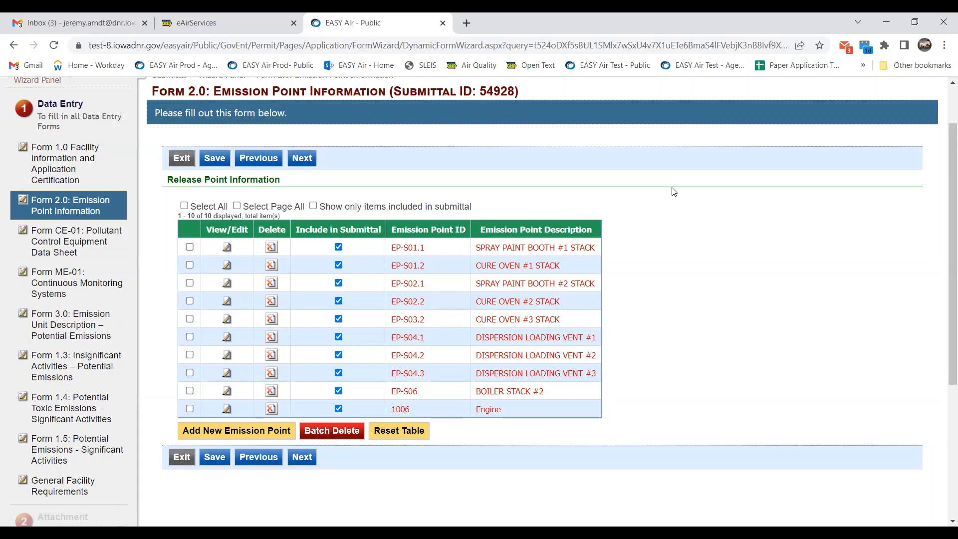
{"action": "scroll", "coordinate": [672, 191], "scroll_direction": "down", "scroll_amount": 1}
{"action": "scroll", "coordinate": [672, 191], "scroll_direction": "up", "scroll_amount": 1}
Set EP-S01.1's discharge style to Indoor Vented instead of Vertical and save the emission point.
{"action": "left_click", "coordinate": [225, 249]}
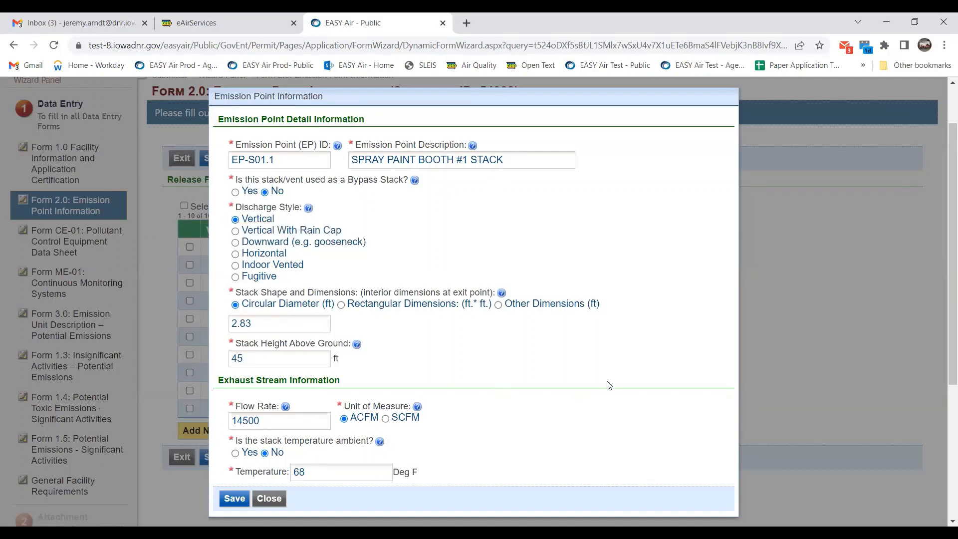
{"action": "left_click", "coordinate": [236, 266]}
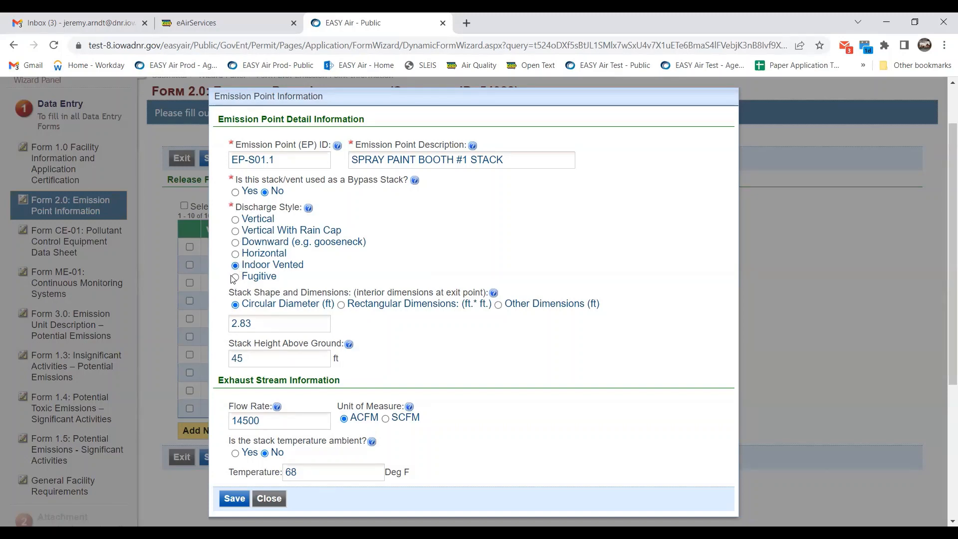
{"action": "left_click", "coordinate": [235, 220]}
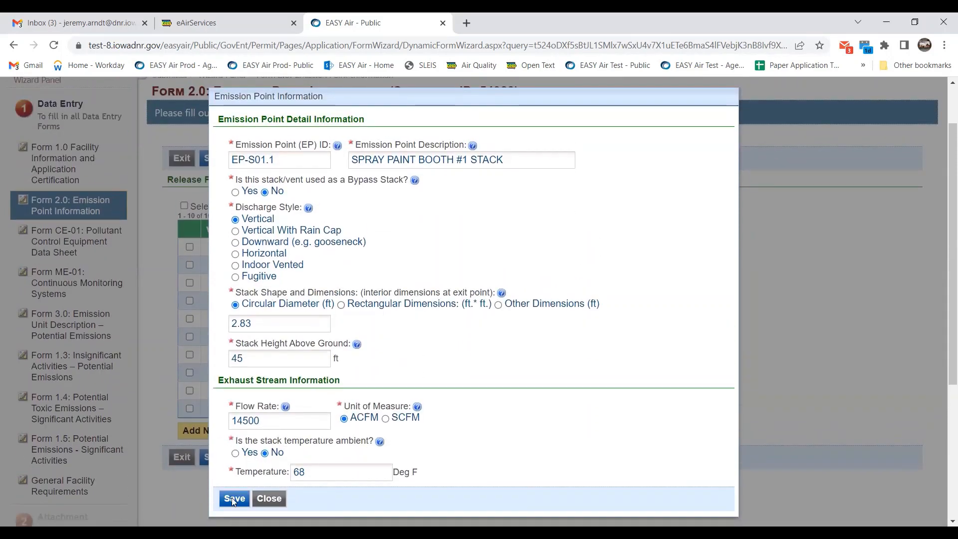
{"action": "left_click", "coordinate": [235, 264]}
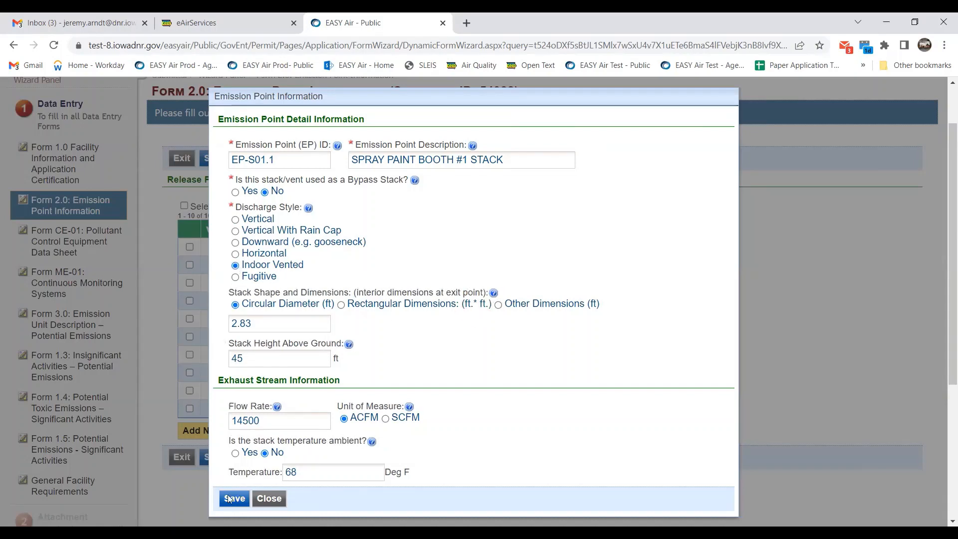
{"action": "left_click", "coordinate": [233, 499]}
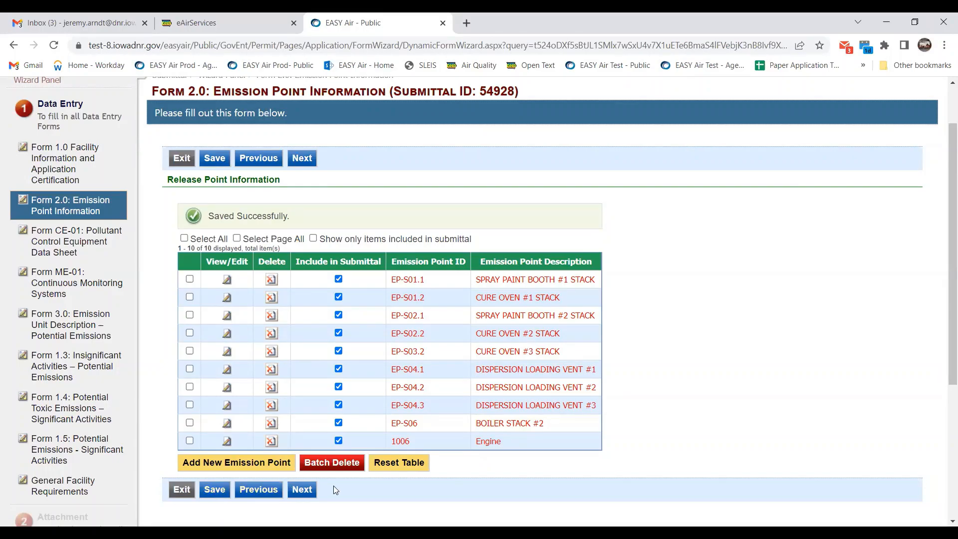
Save the Form 2.0 emission point list with all 10 points included.
{"action": "left_click", "coordinate": [215, 489]}
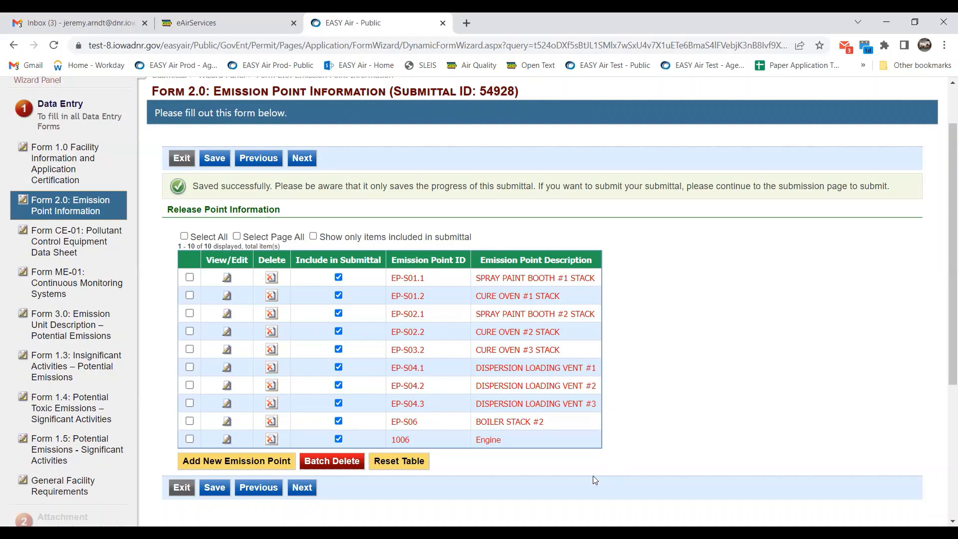
{"action": "left_click", "coordinate": [415, 460]}
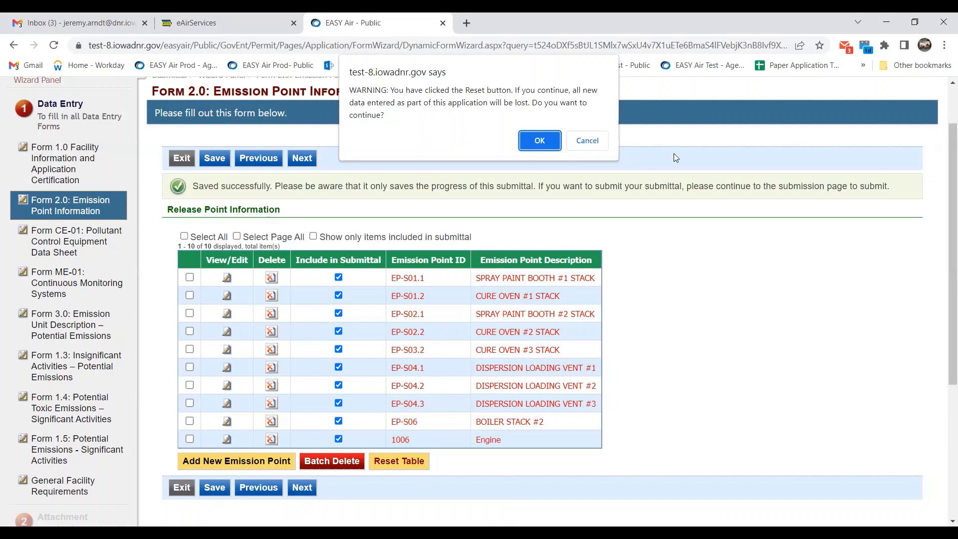
{"action": "left_click", "coordinate": [593, 141]}
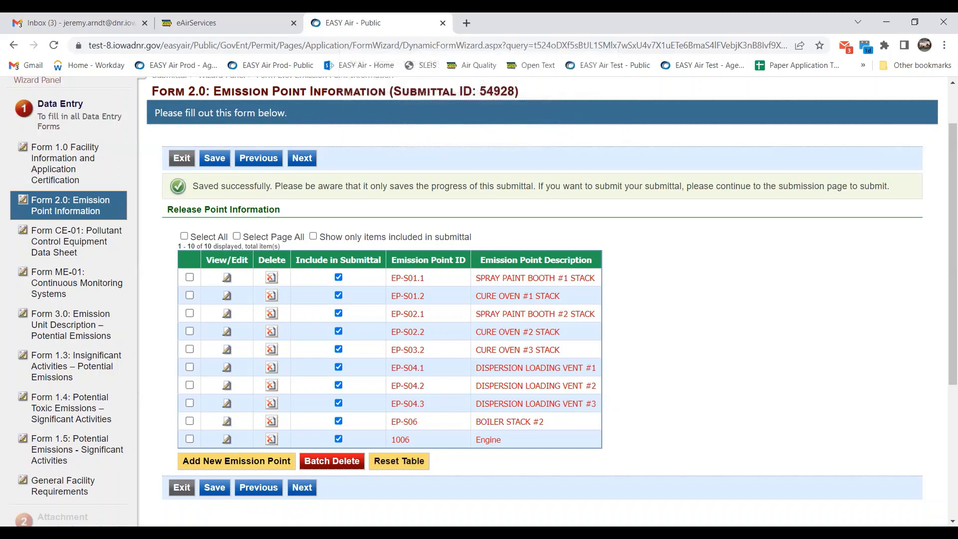
Save the EP-S01.1 details prompted on leaving Form 2.0, then continue to the CE-01 sheet.
{"action": "left_click", "coordinate": [309, 491]}
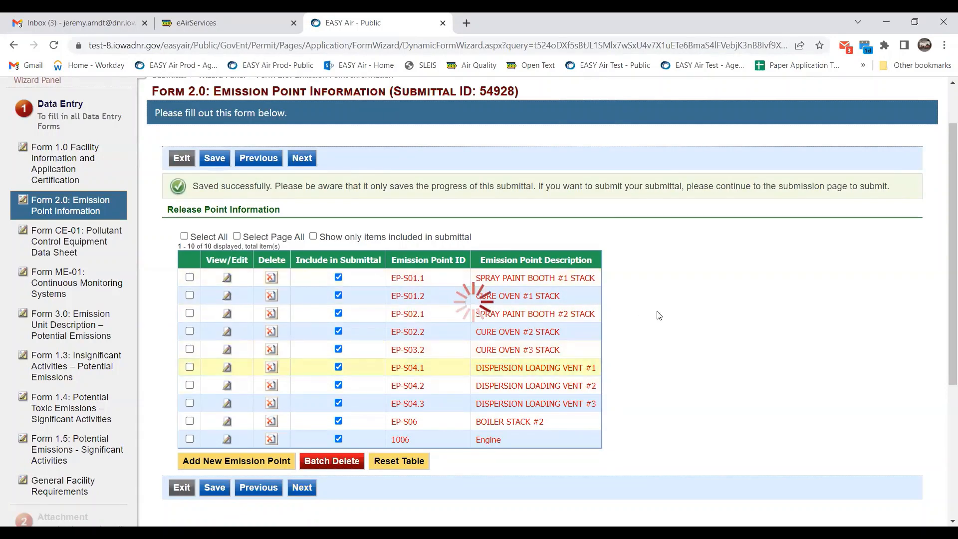
{"action": "scroll", "coordinate": [616, 314], "scroll_direction": "down", "scroll_amount": 1}
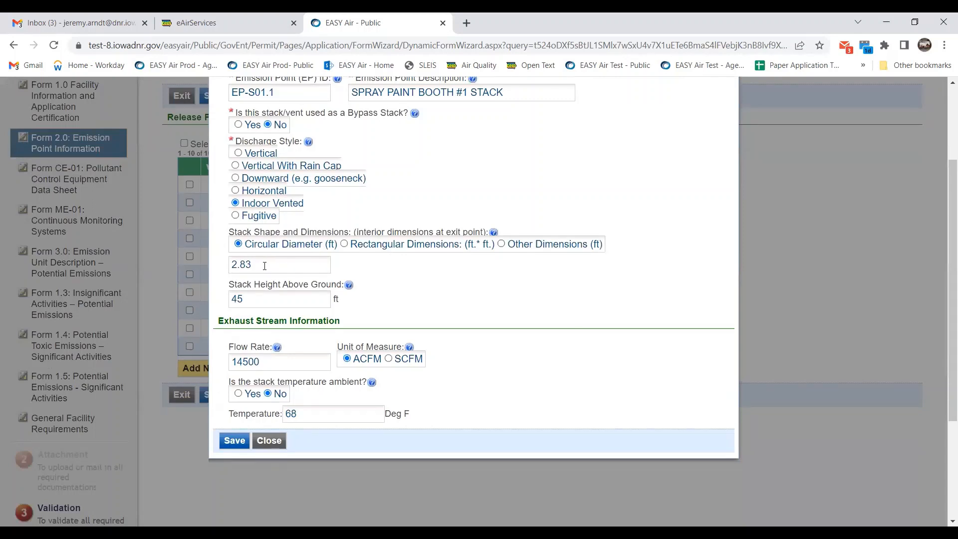
{"action": "left_click_drag", "start_coordinate": [265, 266], "coordinate": [227, 266]}
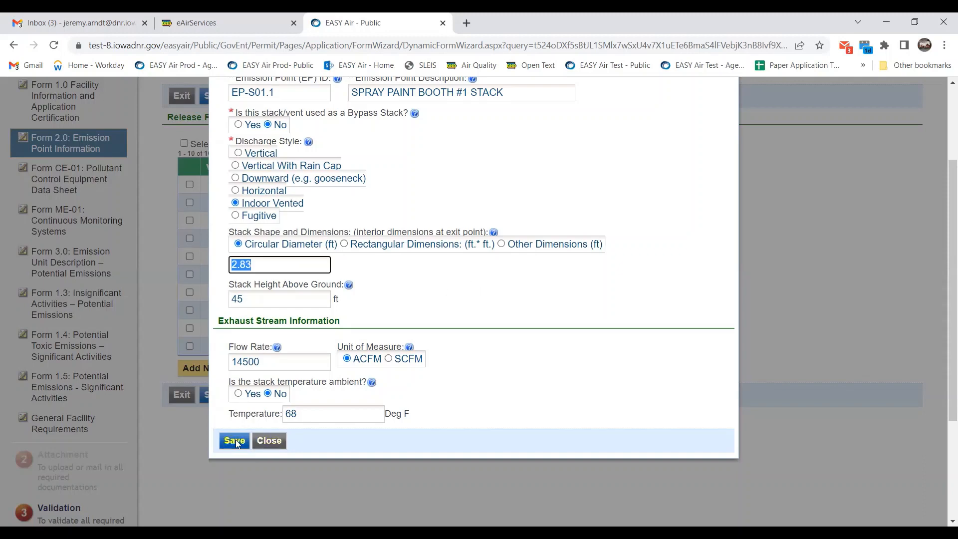
{"action": "left_click", "coordinate": [260, 441]}
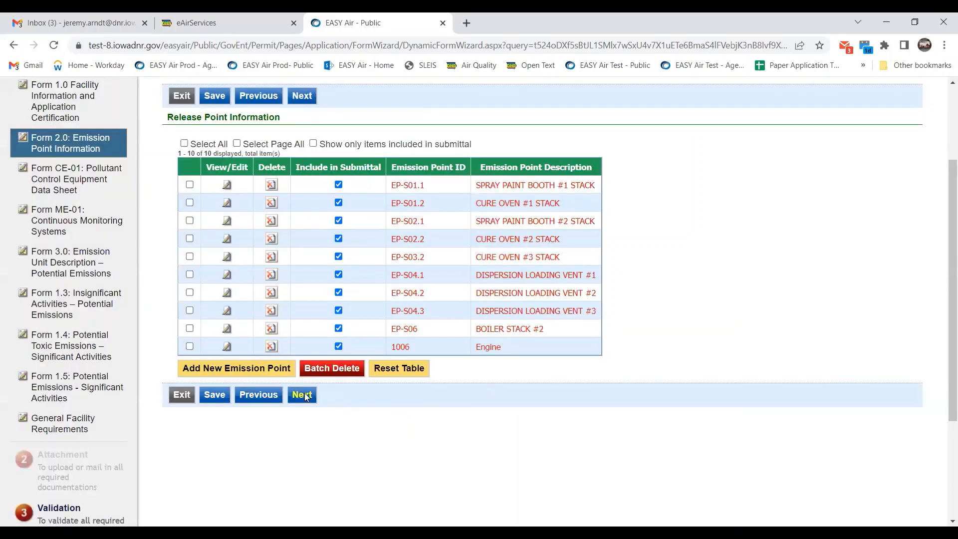
{"action": "left_click", "coordinate": [302, 394]}
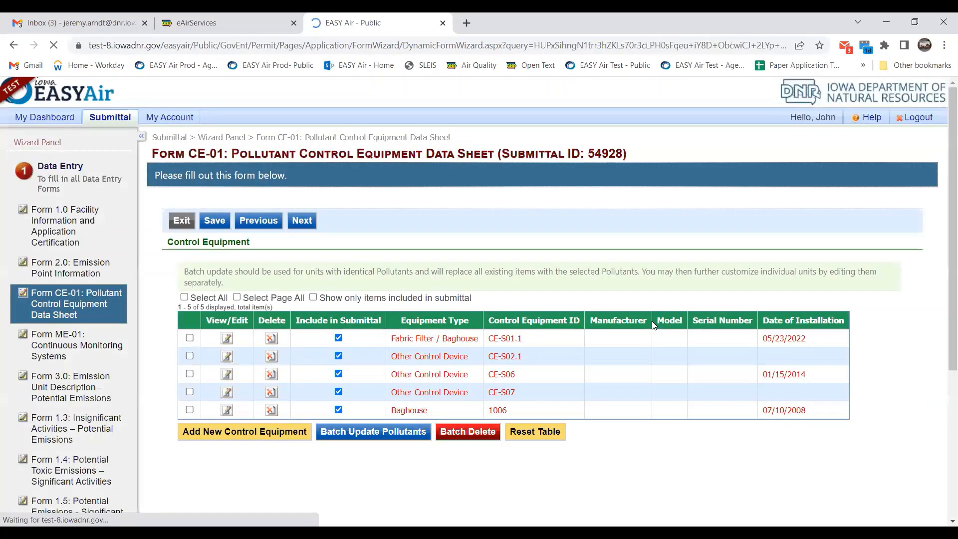
Open CE-S01.1's details and show the Type of Control Equipment dropdown list.
{"action": "scroll", "coordinate": [652, 321], "scroll_direction": "down", "scroll_amount": 2}
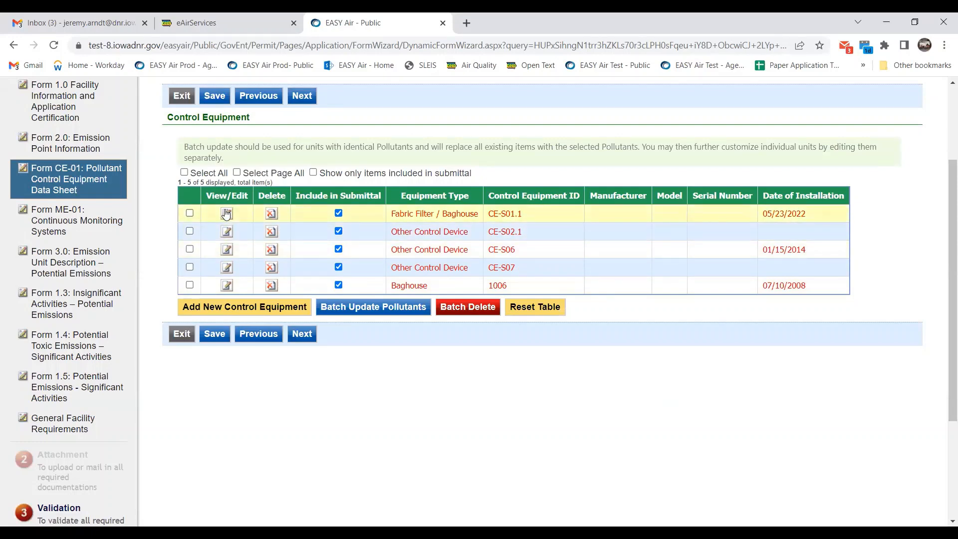
{"action": "left_click", "coordinate": [226, 214]}
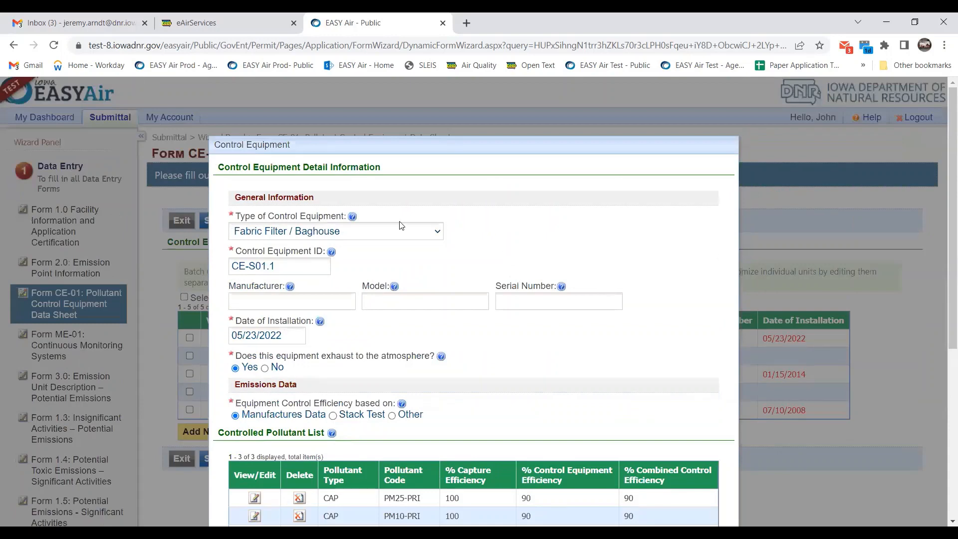
{"action": "scroll", "coordinate": [427, 219], "scroll_direction": "down", "scroll_amount": 2}
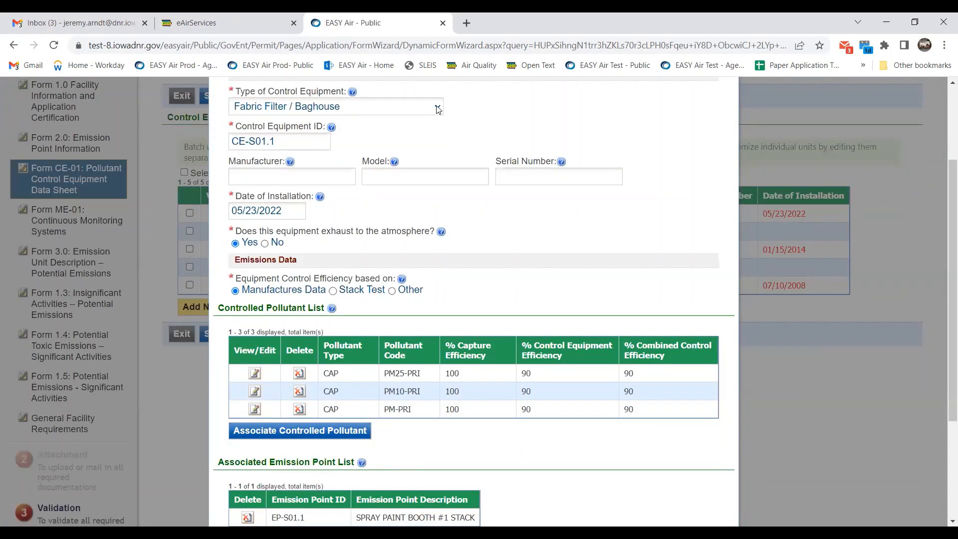
{"action": "left_click", "coordinate": [437, 110]}
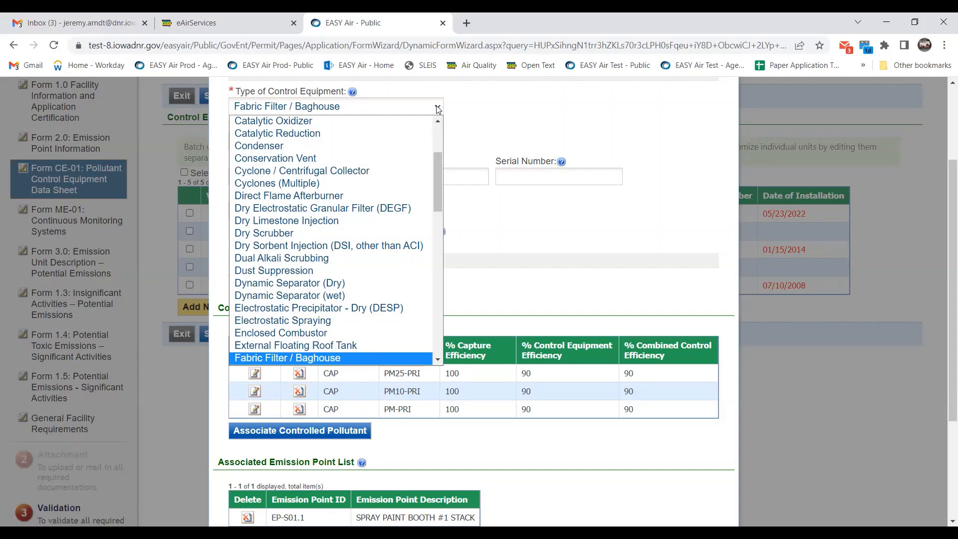
Leave CE-S01.1's type as Fabric Filter / Baghouse and bring up its installation date calendar.
{"action": "left_click", "coordinate": [485, 116]}
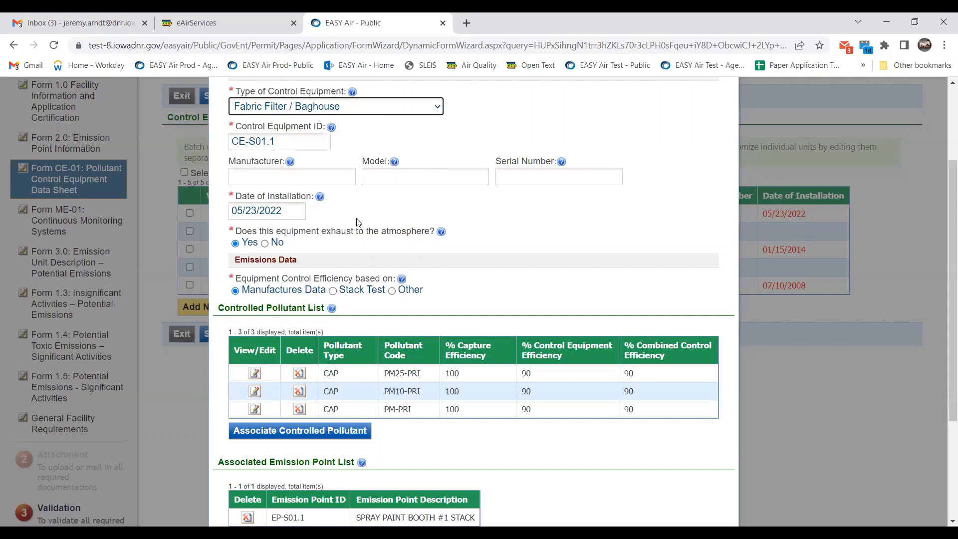
{"action": "scroll", "coordinate": [482, 192], "scroll_direction": "down", "scroll_amount": 1}
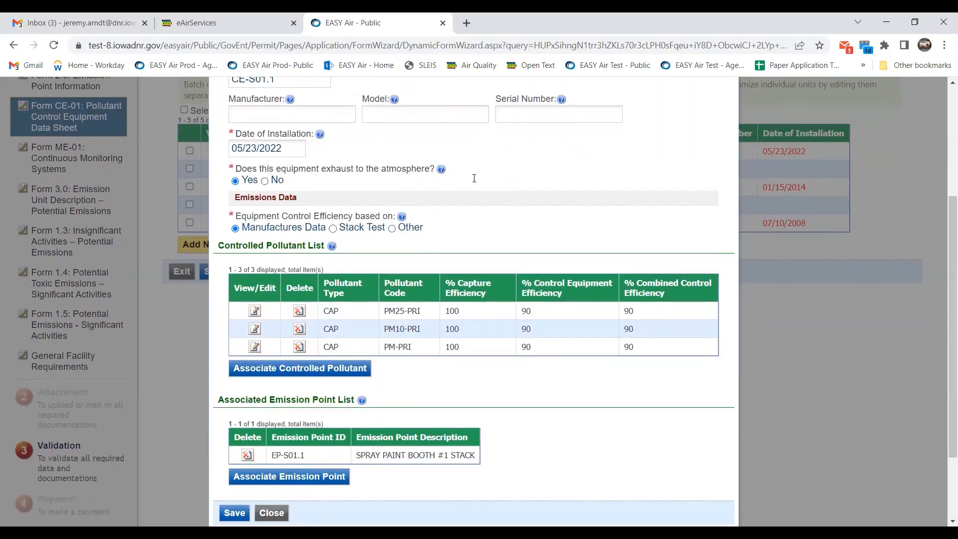
{"action": "left_click", "coordinate": [298, 149]}
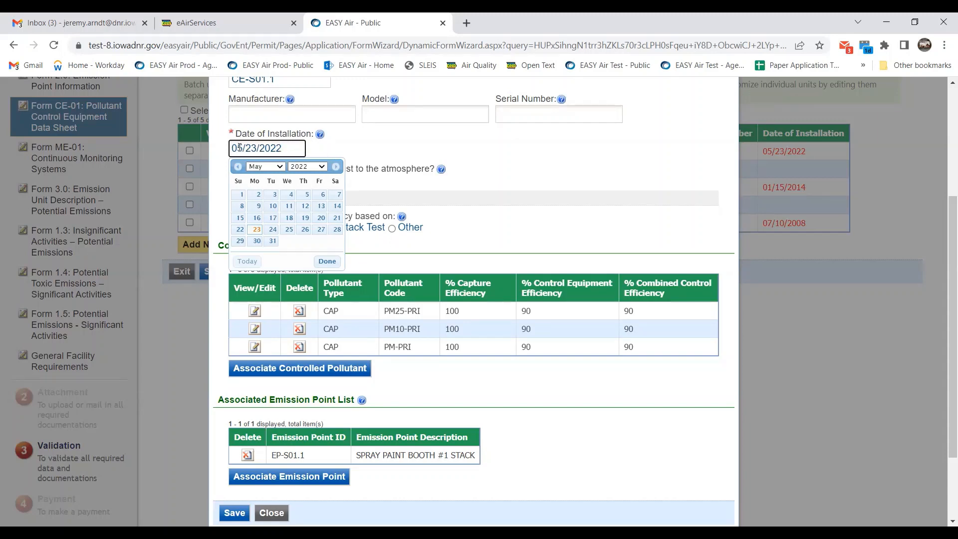
Dismiss the date picker without changes, keeping CE-S01.1's 05/23/2022 date, and review its pollutants.
{"action": "left_click_drag", "start_coordinate": [232, 148], "coordinate": [244, 149]}
{"action": "left_click", "coordinate": [455, 140]}
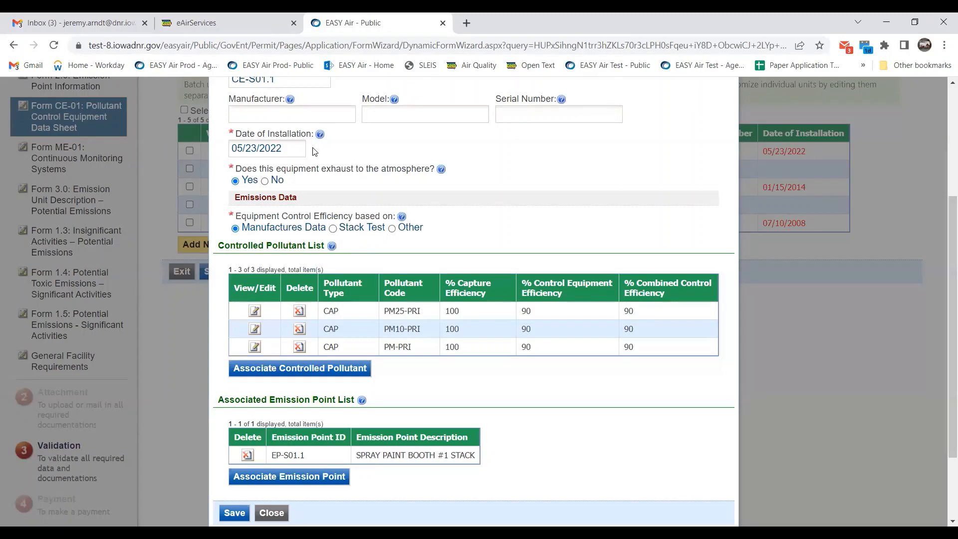
{"action": "left_click", "coordinate": [233, 148]}
{"action": "left_click", "coordinate": [440, 139]}
{"action": "scroll", "coordinate": [501, 151], "scroll_direction": "down", "scroll_amount": 1}
{"action": "scroll", "coordinate": [502, 149], "scroll_direction": "up", "scroll_amount": 1}
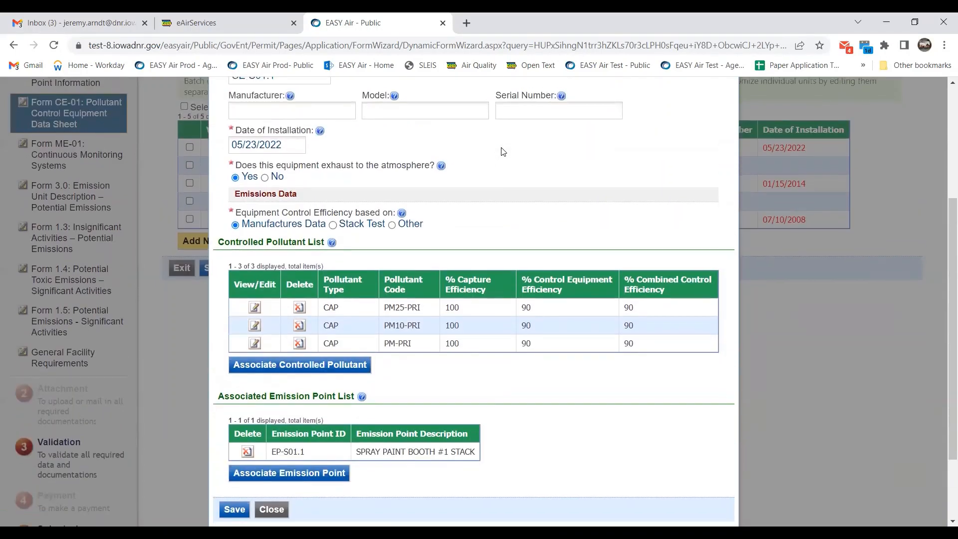
{"action": "scroll", "coordinate": [501, 151], "scroll_direction": "down", "scroll_amount": 1}
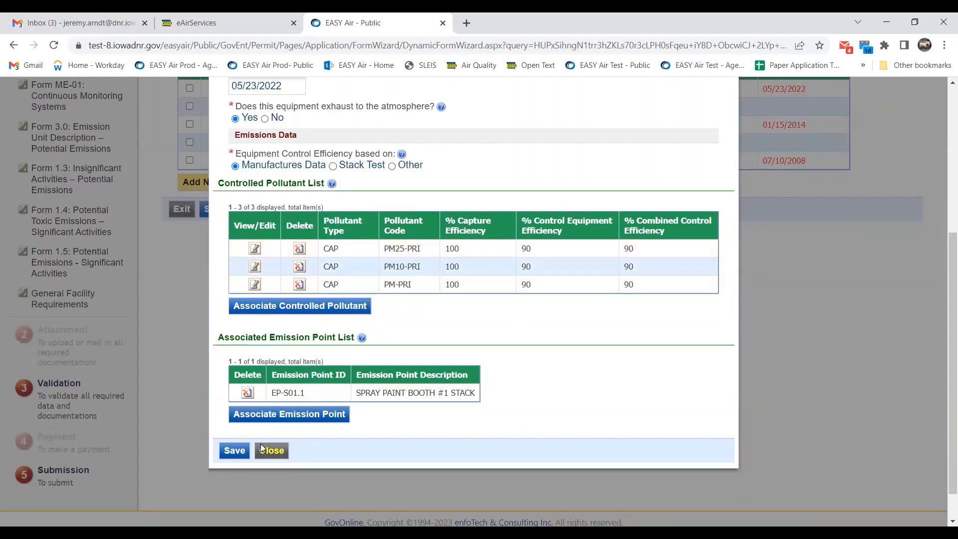
Review the PM25-PRI entry, then look up and select the VOC pollutant code.
{"action": "left_click", "coordinate": [255, 249]}
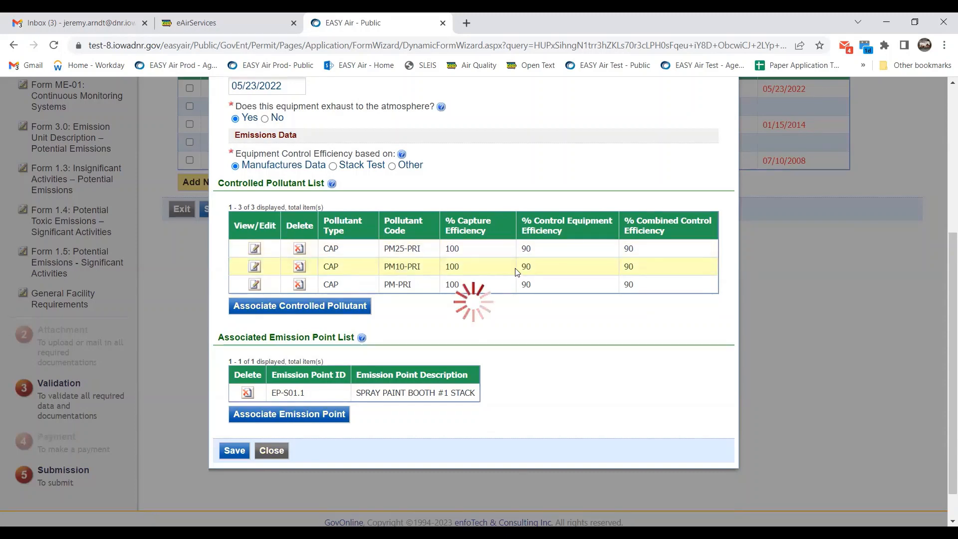
{"action": "left_click", "coordinate": [277, 361]}
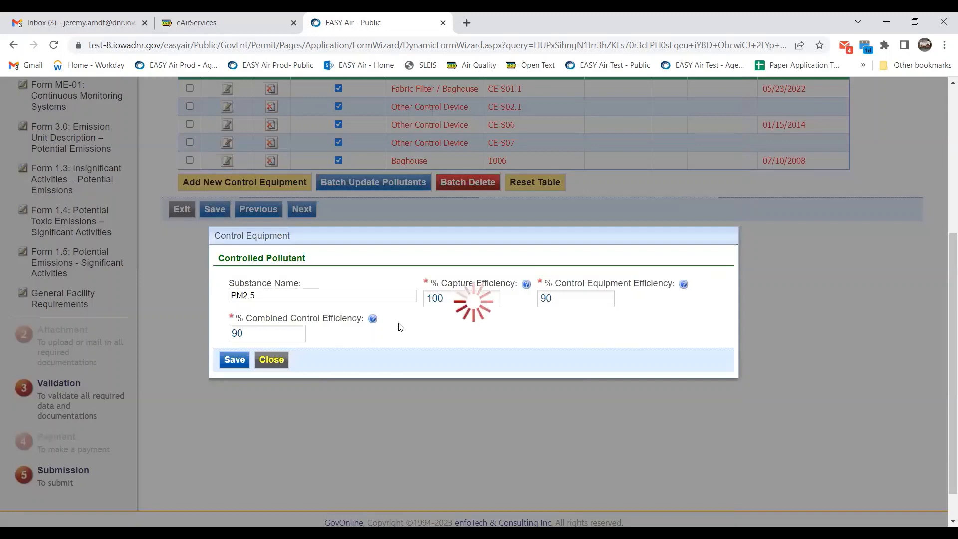
{"action": "scroll", "coordinate": [552, 347], "scroll_direction": "down", "scroll_amount": 1}
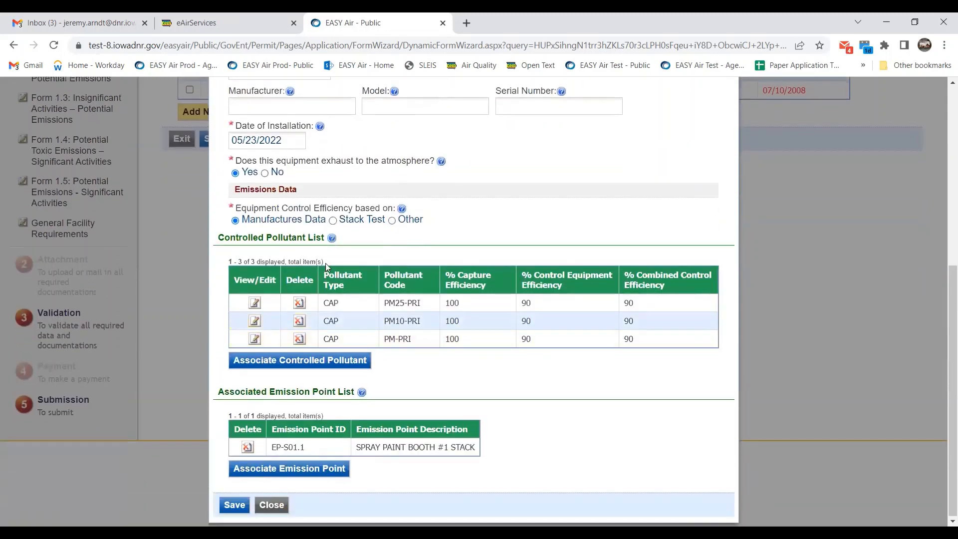
{"action": "left_click", "coordinate": [348, 360]}
{"action": "scroll", "coordinate": [448, 324], "scroll_direction": "down", "scroll_amount": 1}
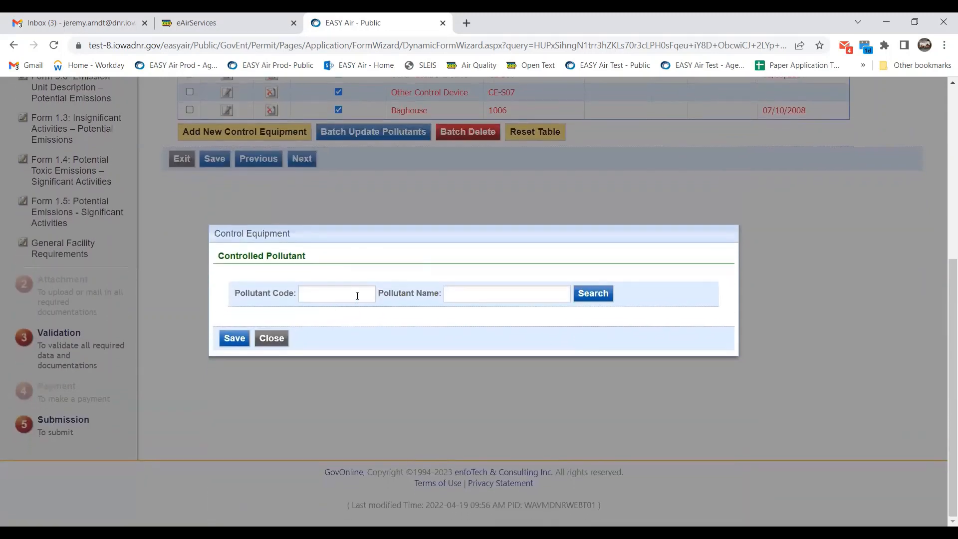
{"action": "left_click", "coordinate": [352, 289]}
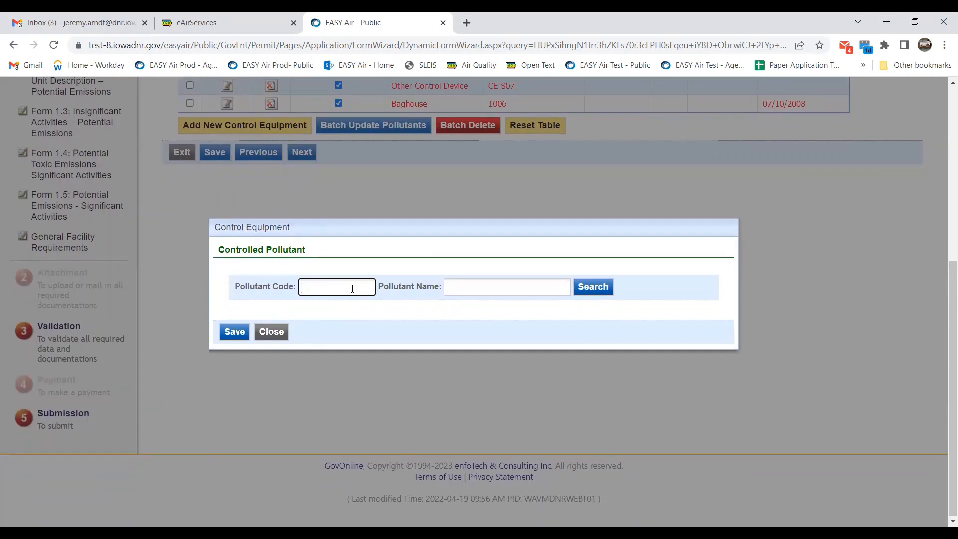
{"action": "type", "text": "VOC"}
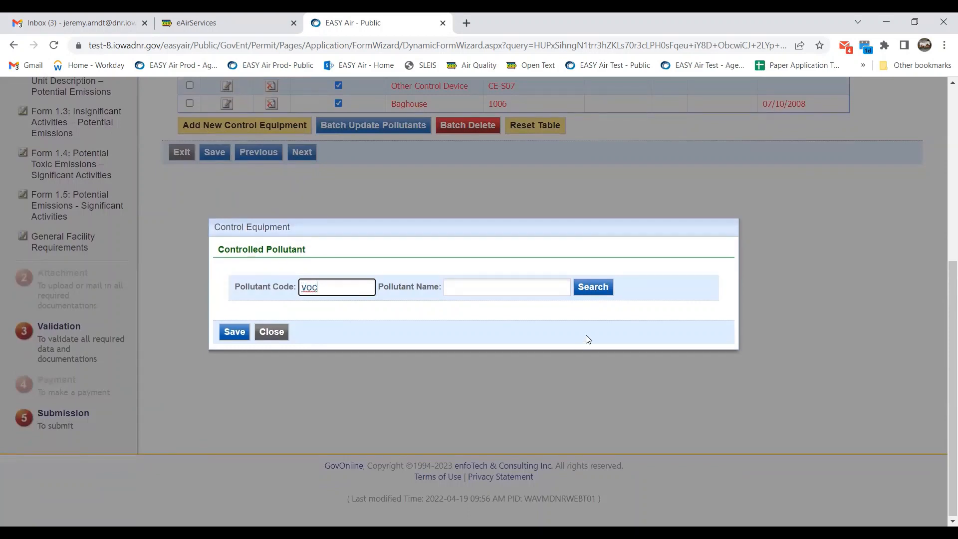
{"action": "left_click", "coordinate": [593, 286]}
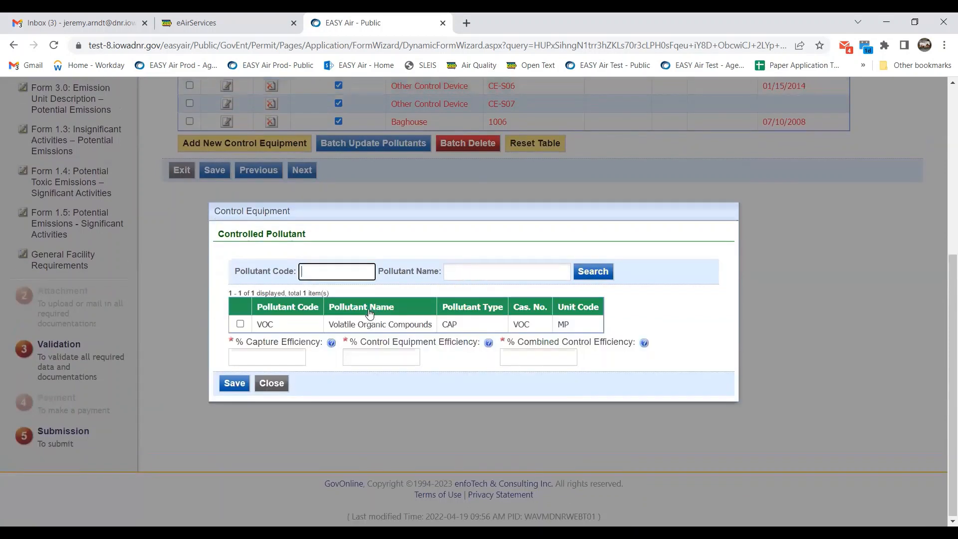
{"action": "left_click", "coordinate": [240, 324]}
Give VOC 100% capture, 99% control and 99% combined efficiency, then save CE-S01.1.
{"action": "left_click", "coordinate": [256, 358]}
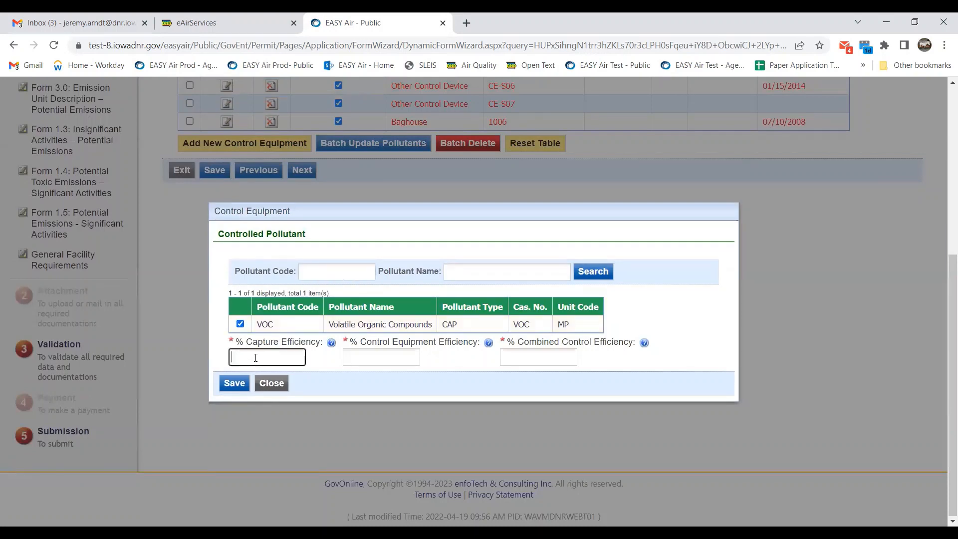
{"action": "type", "text": "100"}
{"action": "left_click", "coordinate": [380, 352]}
{"action": "type", "text": "99"}
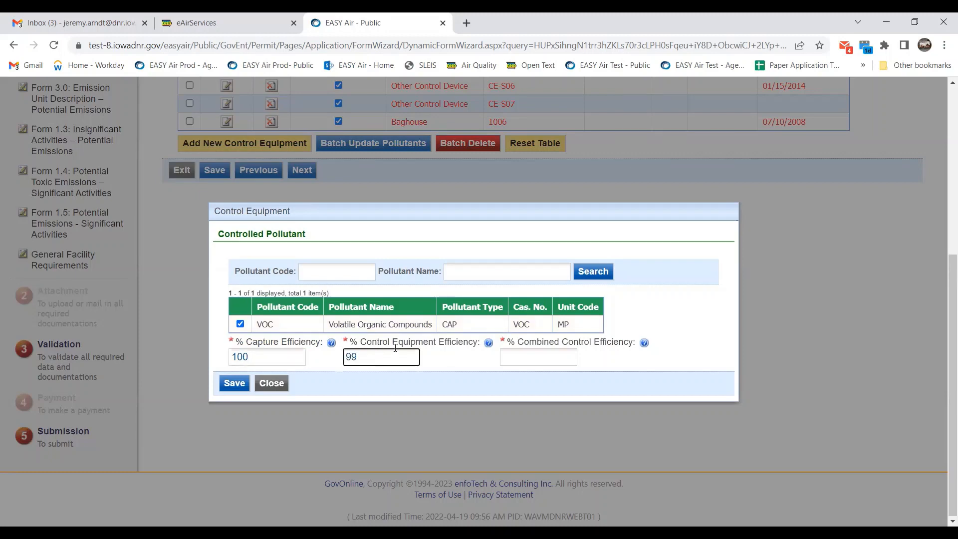
{"action": "left_click", "coordinate": [548, 358]}
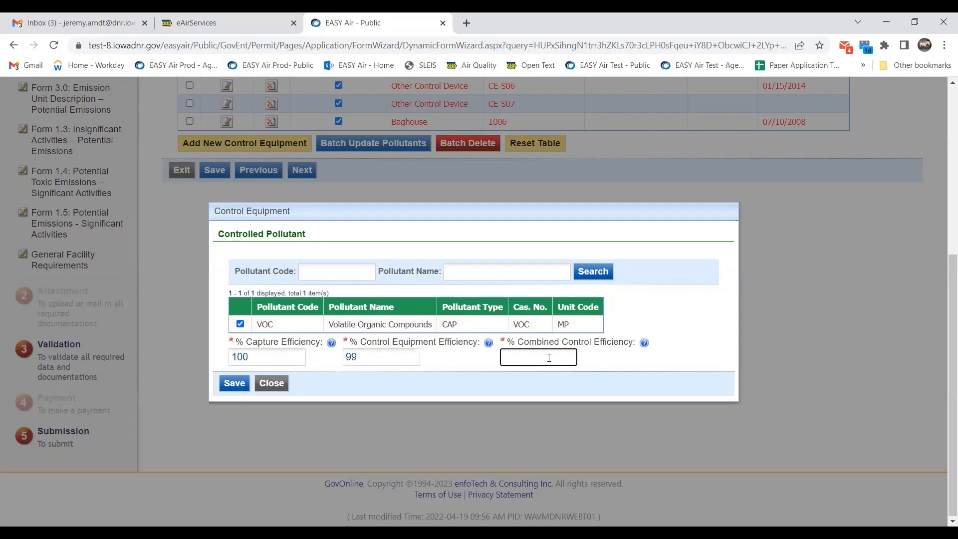
{"action": "type", "text": "99"}
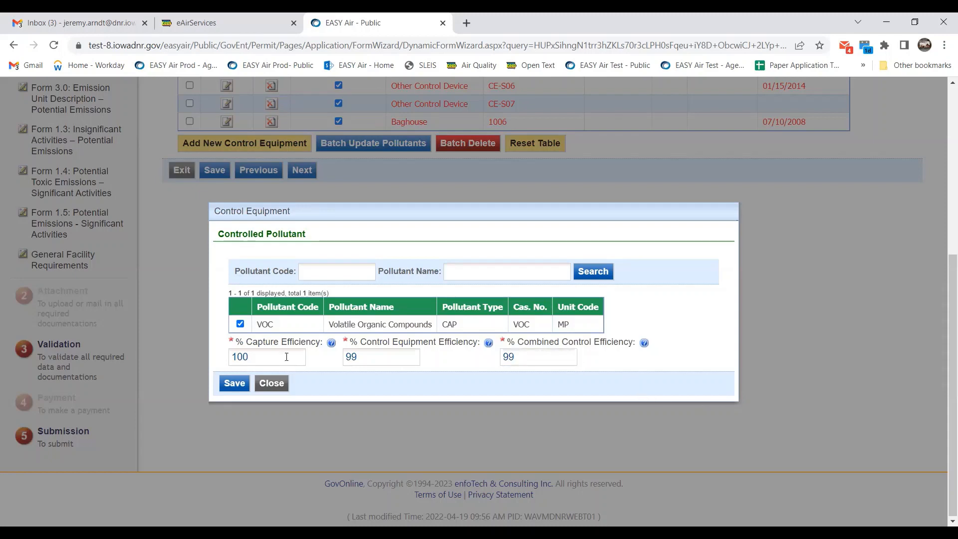
{"action": "left_click", "coordinate": [235, 383]}
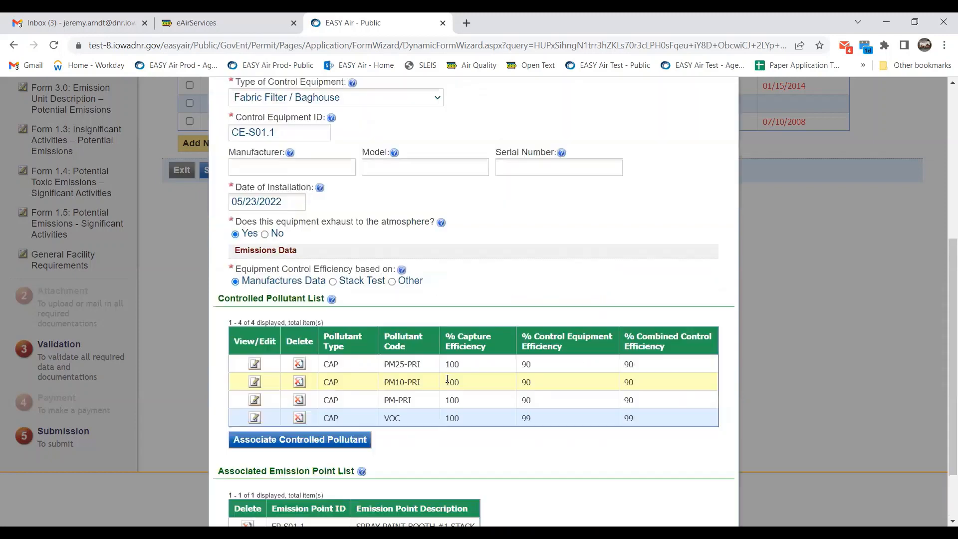
{"action": "scroll", "coordinate": [434, 387], "scroll_direction": "down", "scroll_amount": 3}
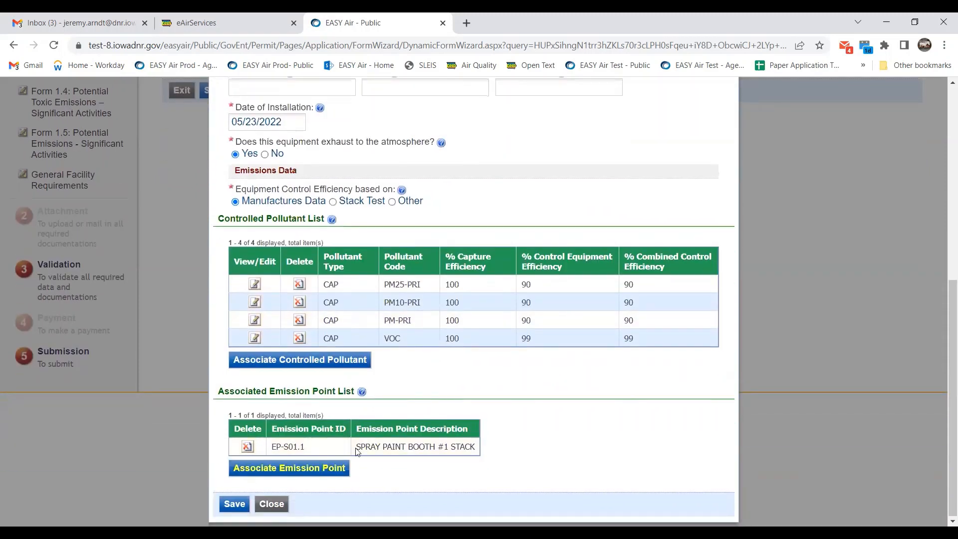
{"action": "left_click", "coordinate": [238, 505]}
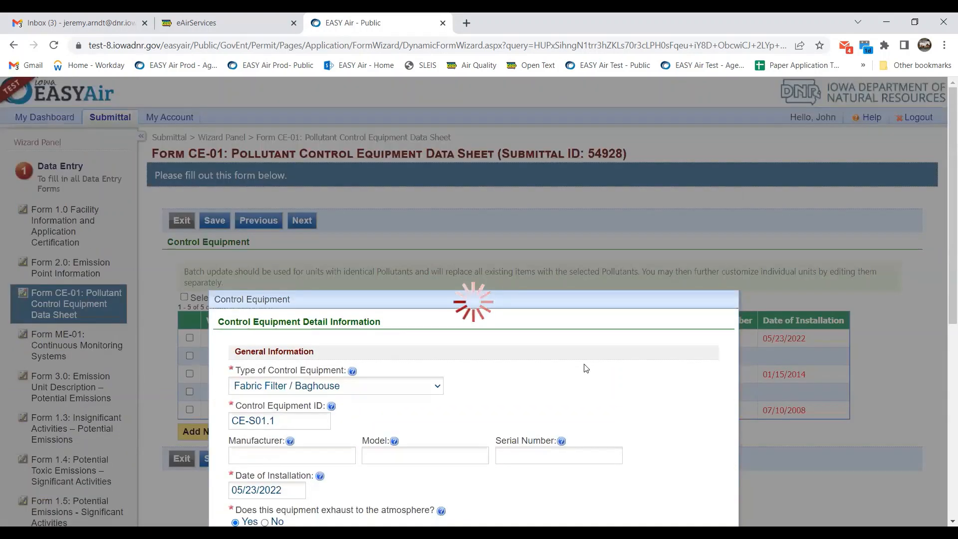
{"action": "scroll", "coordinate": [584, 368], "scroll_direction": "down", "scroll_amount": 1}
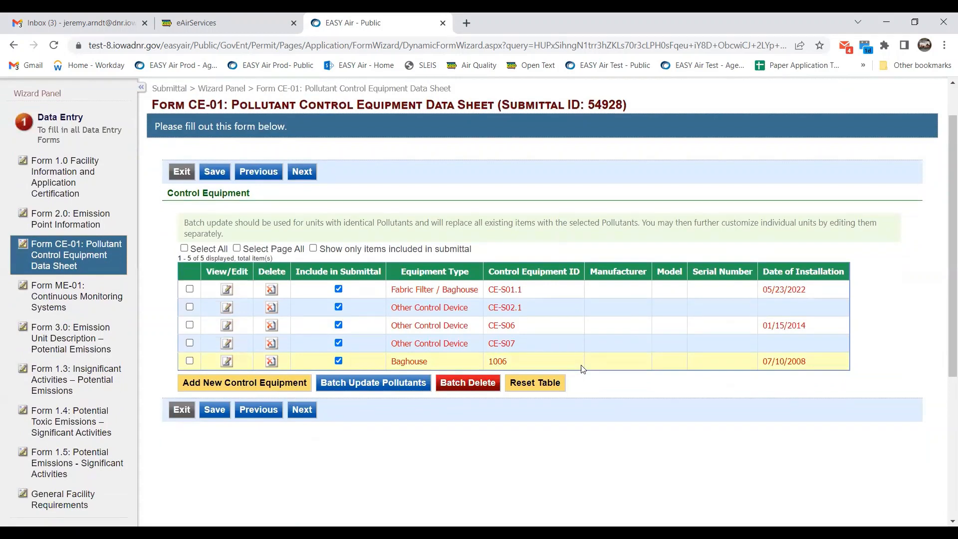
Save progress on the CE-01 control equipment form.
{"action": "scroll", "coordinate": [583, 368], "scroll_direction": "down", "scroll_amount": 2}
{"action": "left_click", "coordinate": [467, 304]}
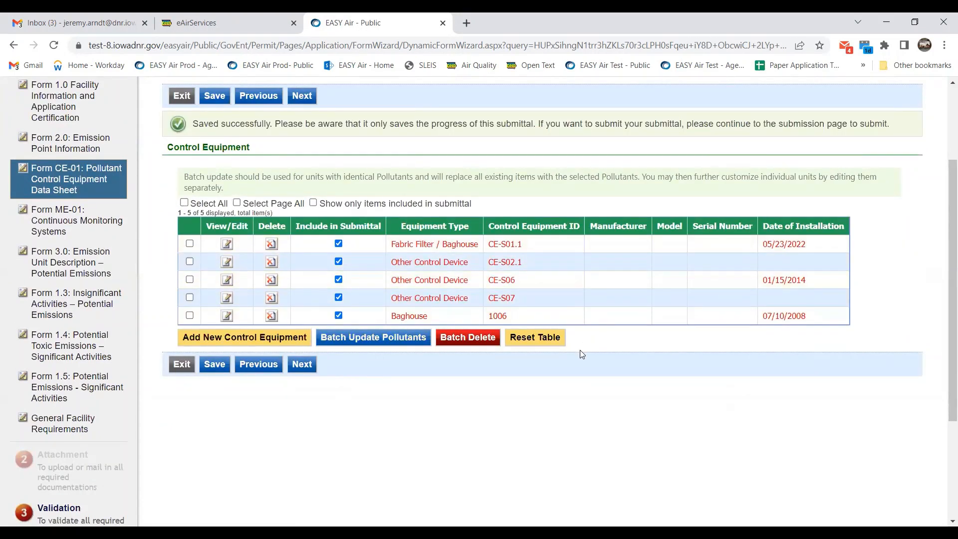
{"action": "scroll", "coordinate": [585, 351], "scroll_direction": "down", "scroll_amount": 1}
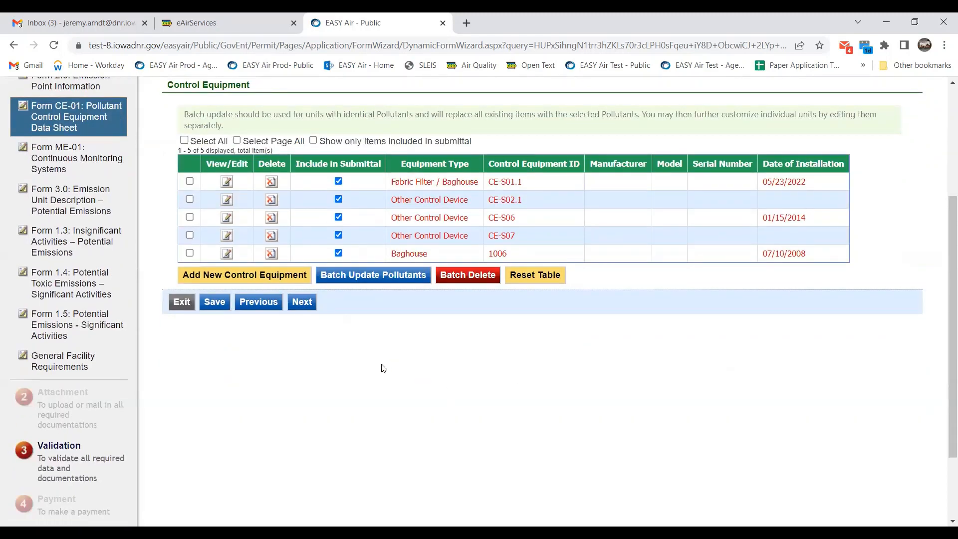
Tick CE-S02.1, CE-S06 and CE-S07 in the control equipment list.
{"action": "left_click", "coordinate": [189, 199]}
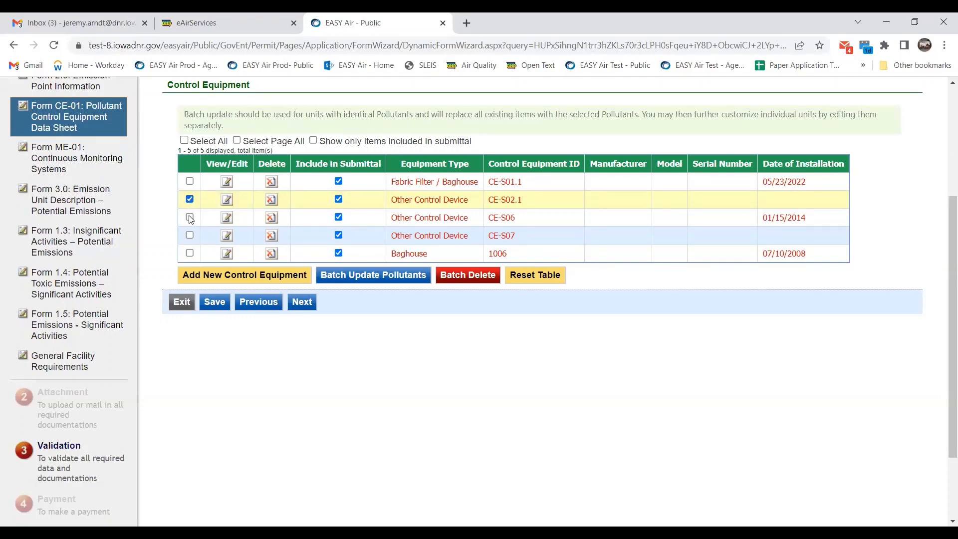
{"action": "left_click", "coordinate": [189, 217]}
{"action": "left_click", "coordinate": [190, 235]}
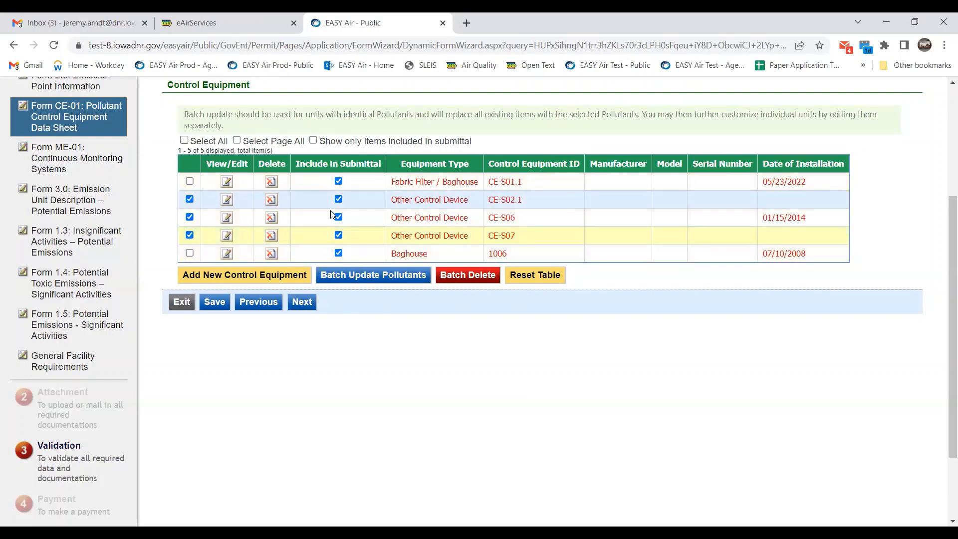
Batch-assign PM25-PRI, PM10-PRI and PM-PRI at 99% control efficiency to the three marked devices.
{"action": "left_click", "coordinate": [393, 276]}
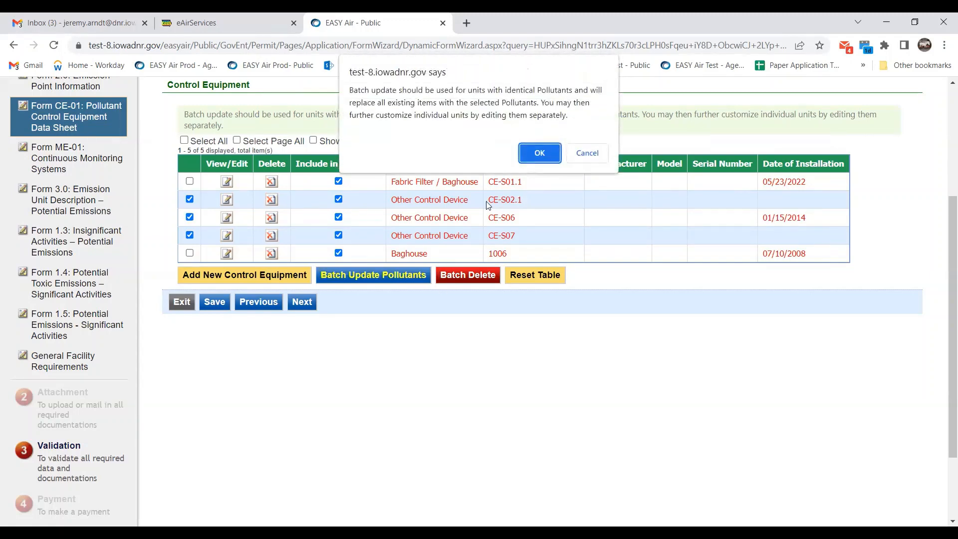
{"action": "left_click", "coordinate": [540, 153]}
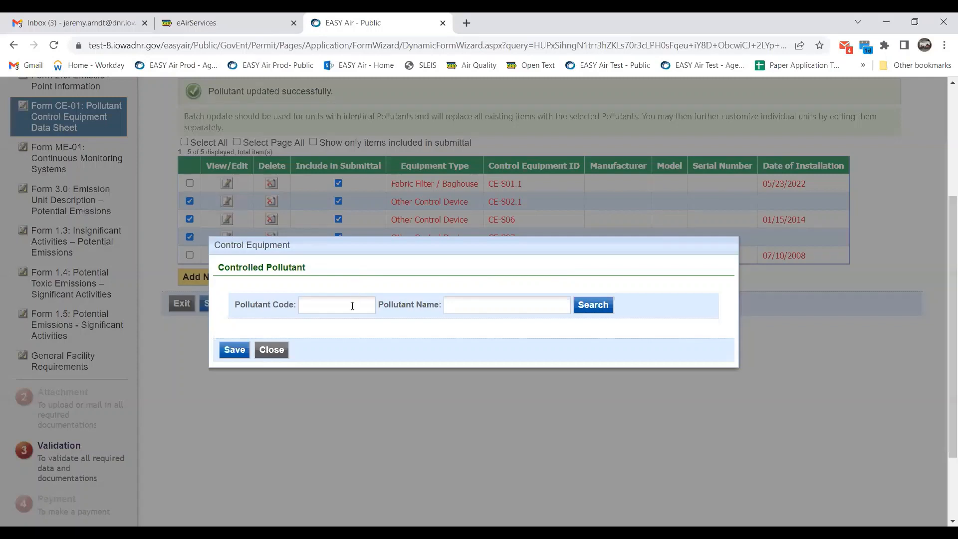
{"action": "left_click", "coordinate": [352, 306]}
{"action": "type", "text": "pm"}
{"action": "left_click", "coordinate": [606, 304]}
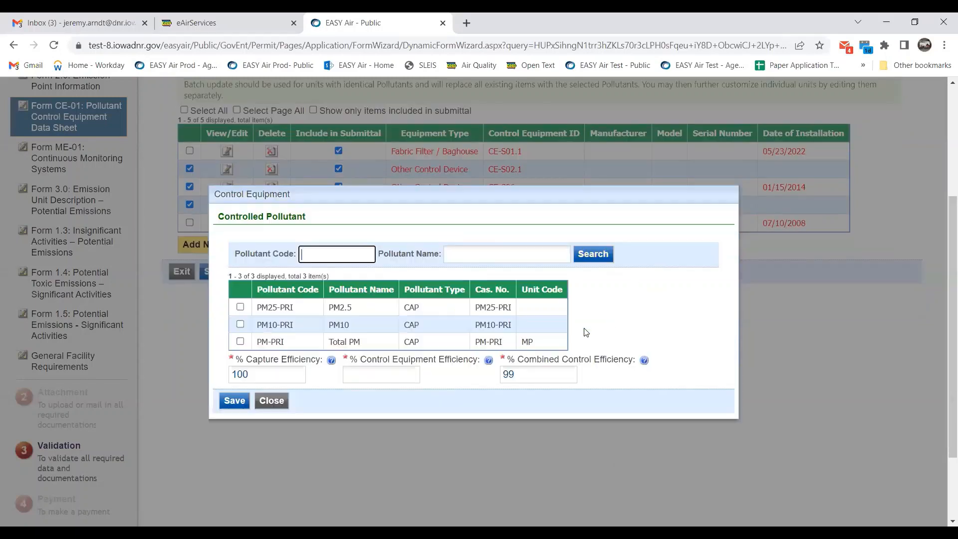
{"action": "left_click", "coordinate": [239, 306]}
{"action": "left_click", "coordinate": [240, 324]}
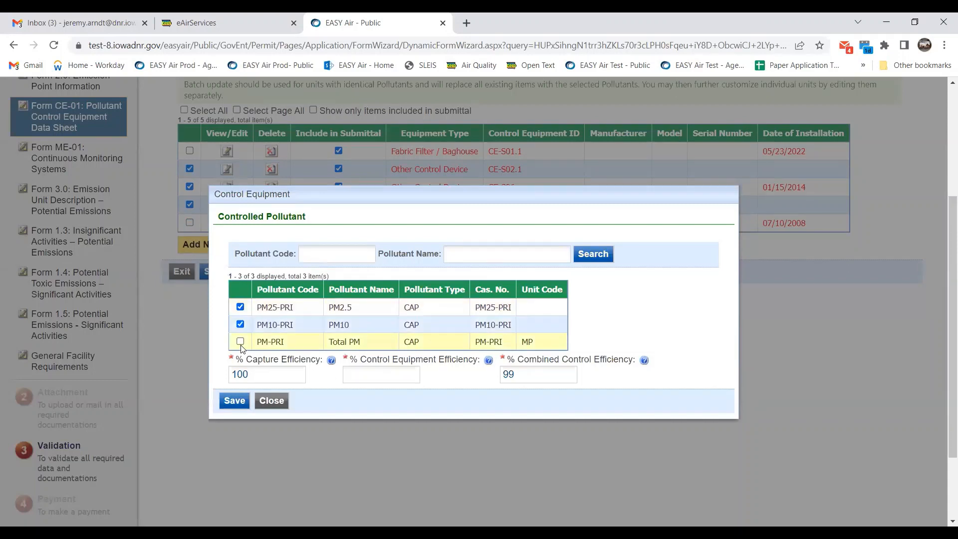
{"action": "left_click", "coordinate": [239, 341]}
{"action": "left_click", "coordinate": [344, 374]}
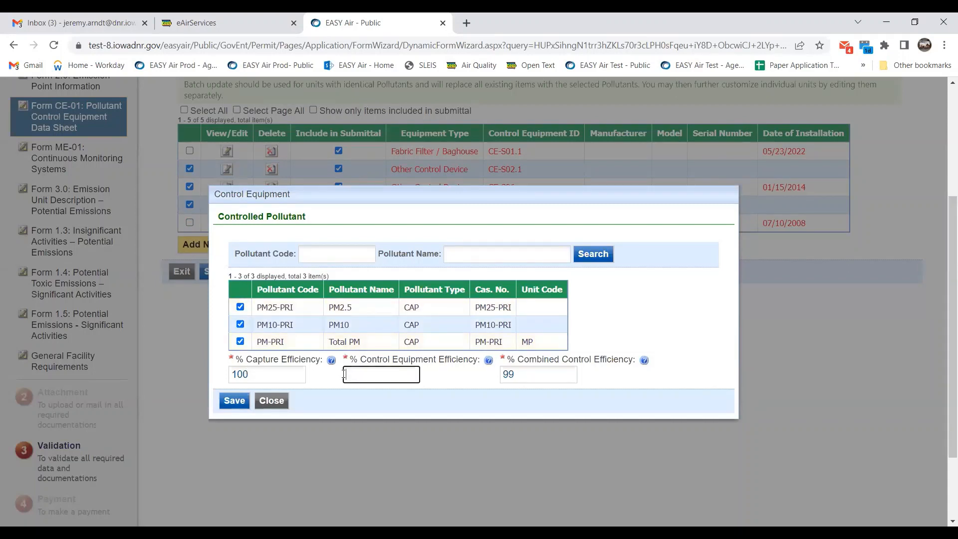
{"action": "type", "text": "99"}
{"action": "left_click", "coordinate": [234, 401]}
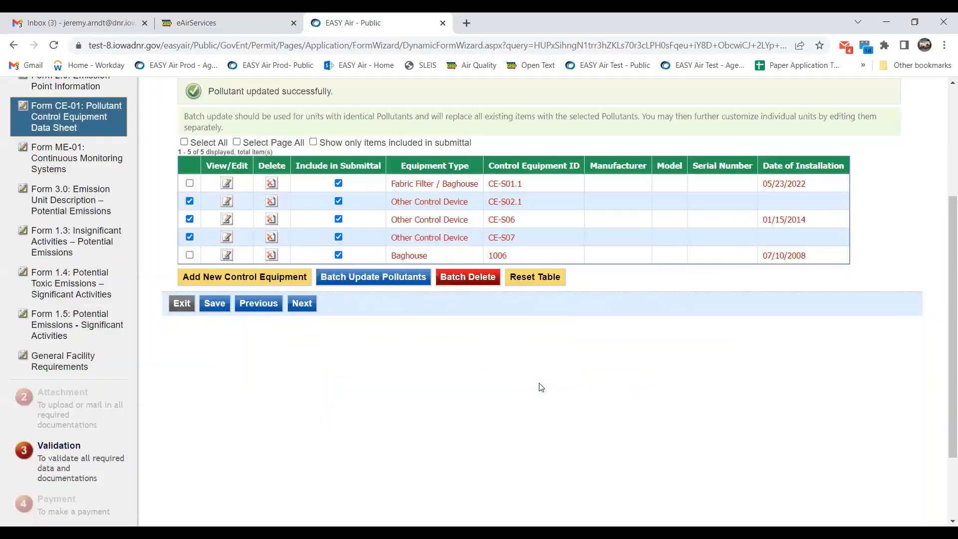
Open CE-S02.1 and link emission point EP-S01.2 (Cure Oven #1 Stack) to it.
{"action": "scroll", "coordinate": [539, 385], "scroll_direction": "up", "scroll_amount": 2}
{"action": "scroll", "coordinate": [198, 320], "scroll_direction": "down", "scroll_amount": 1}
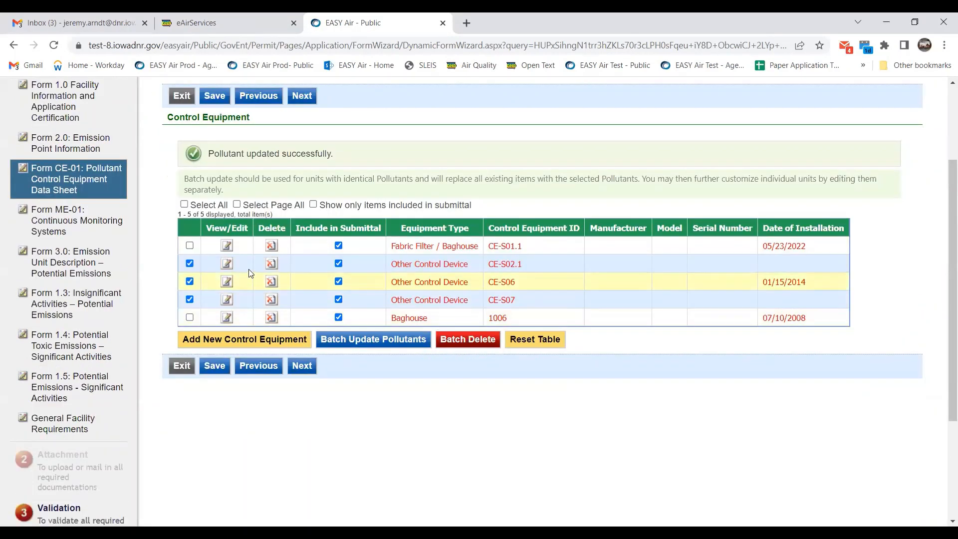
{"action": "left_click", "coordinate": [227, 264]}
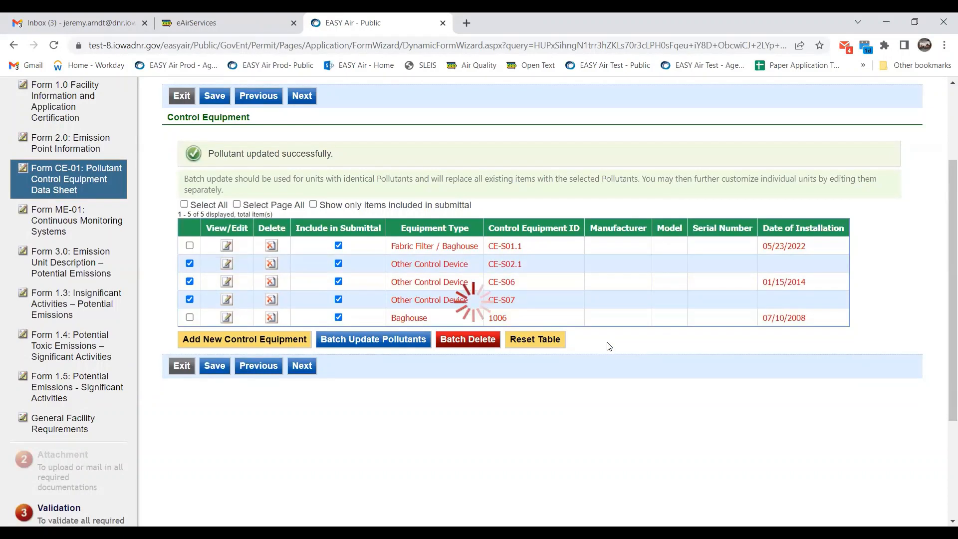
{"action": "scroll", "coordinate": [431, 257], "scroll_direction": "down", "scroll_amount": 3}
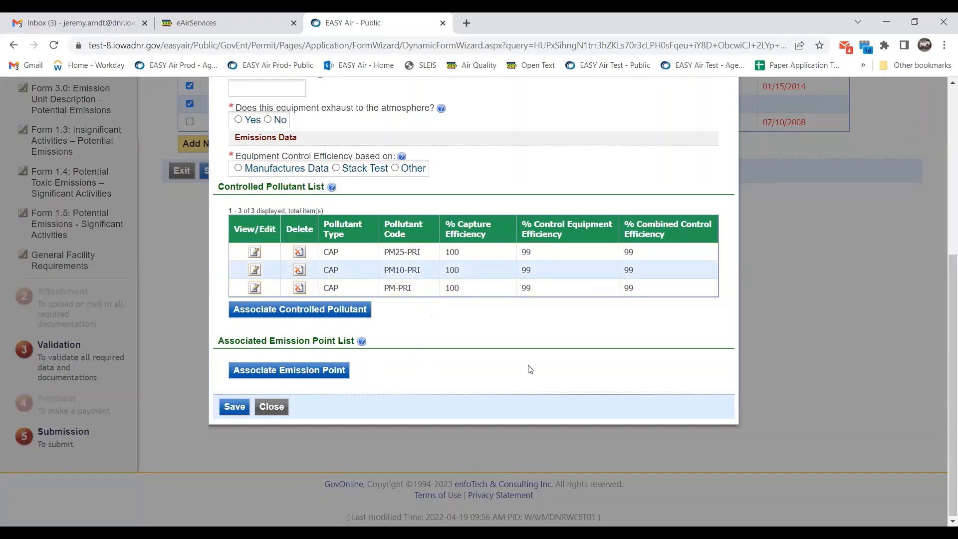
{"action": "left_click", "coordinate": [297, 369]}
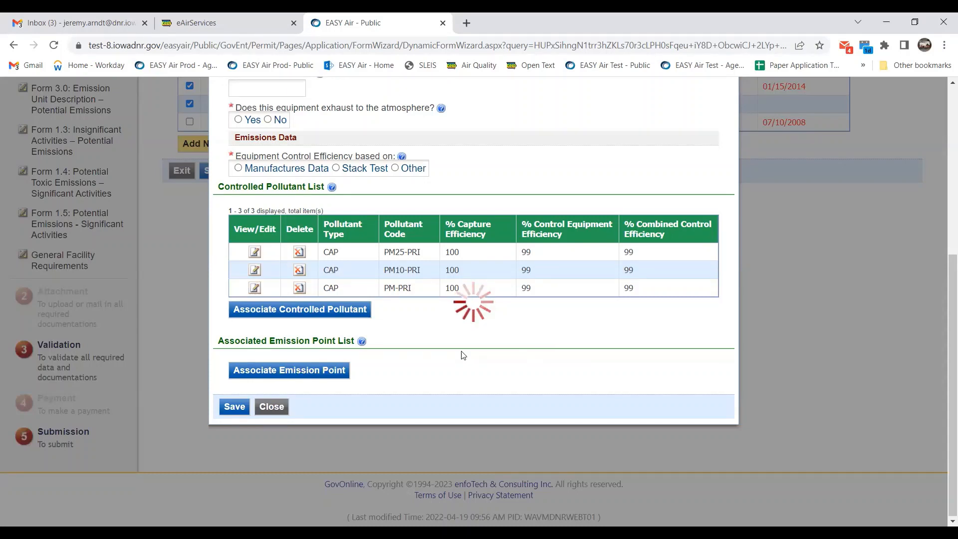
{"action": "scroll", "coordinate": [461, 352], "scroll_direction": "down", "scroll_amount": 5}
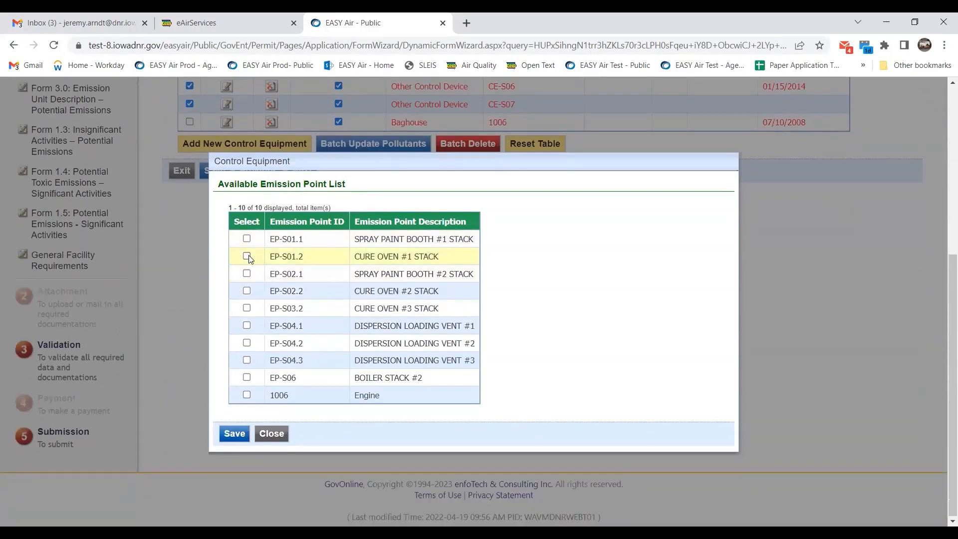
{"action": "left_click", "coordinate": [247, 255]}
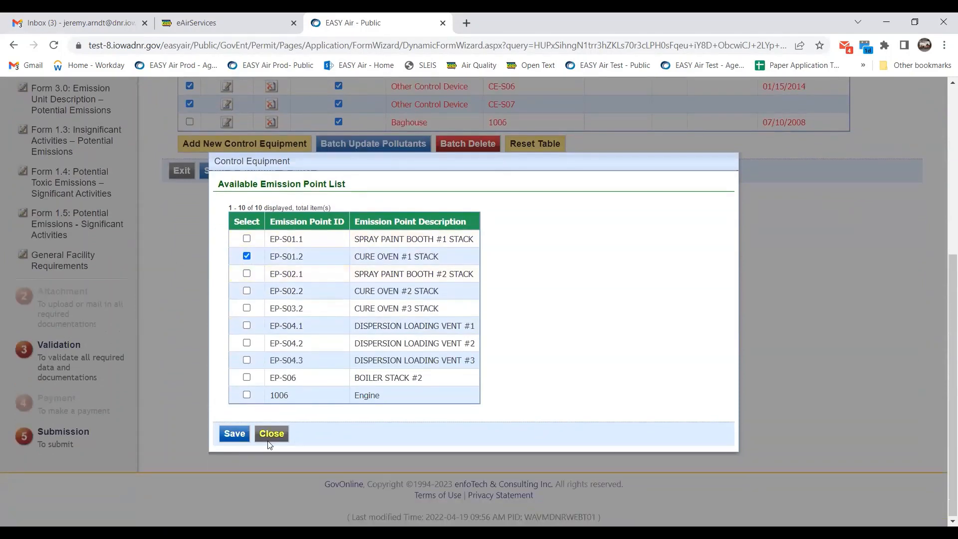
{"action": "left_click", "coordinate": [235, 432]}
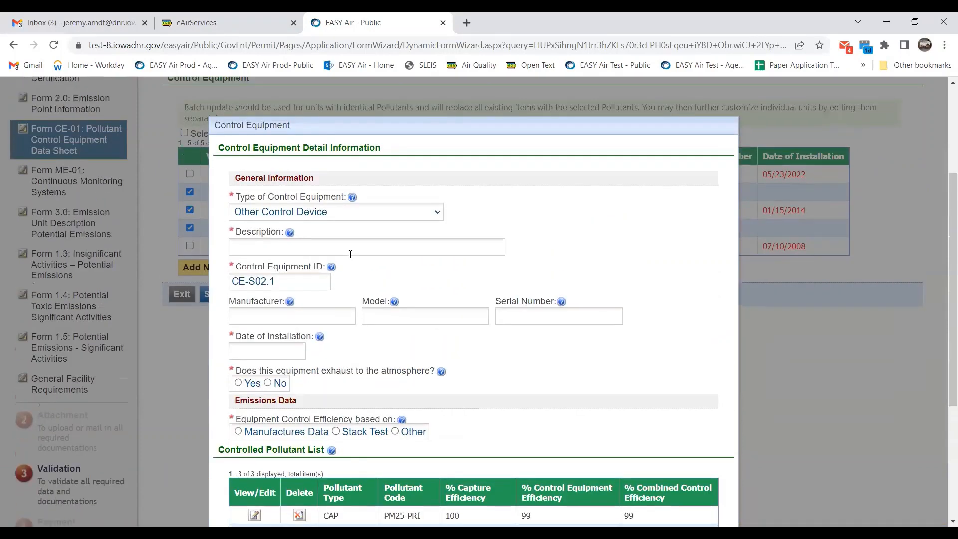
Enter 'Cyclone' as the control equipment description.
{"action": "left_click", "coordinate": [350, 253]}
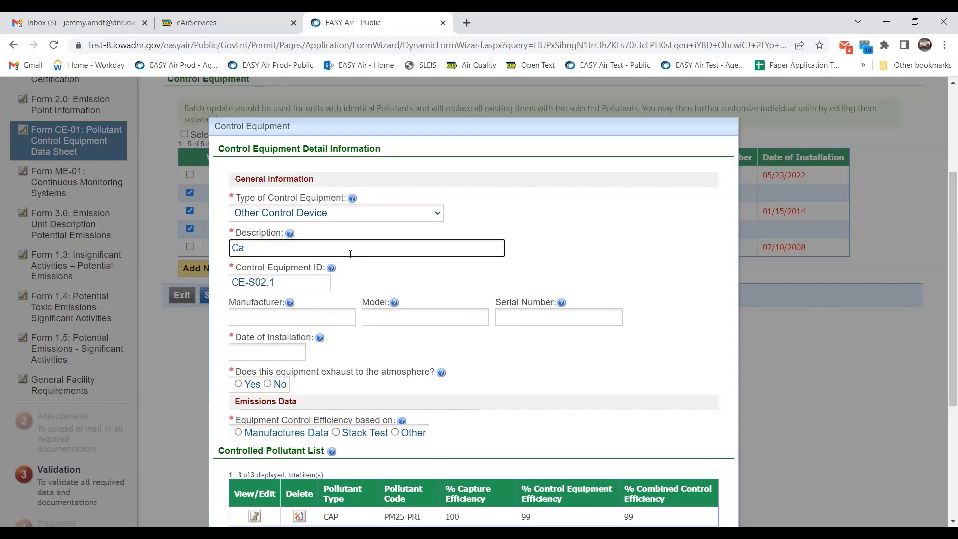
{"action": "type", "text": "Cyclone"}
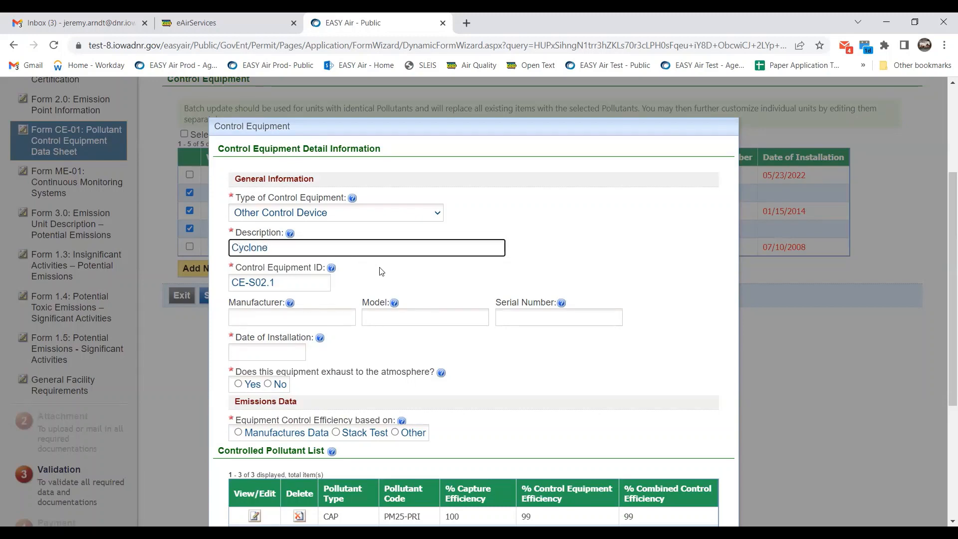
{"action": "left_click", "coordinate": [594, 253]}
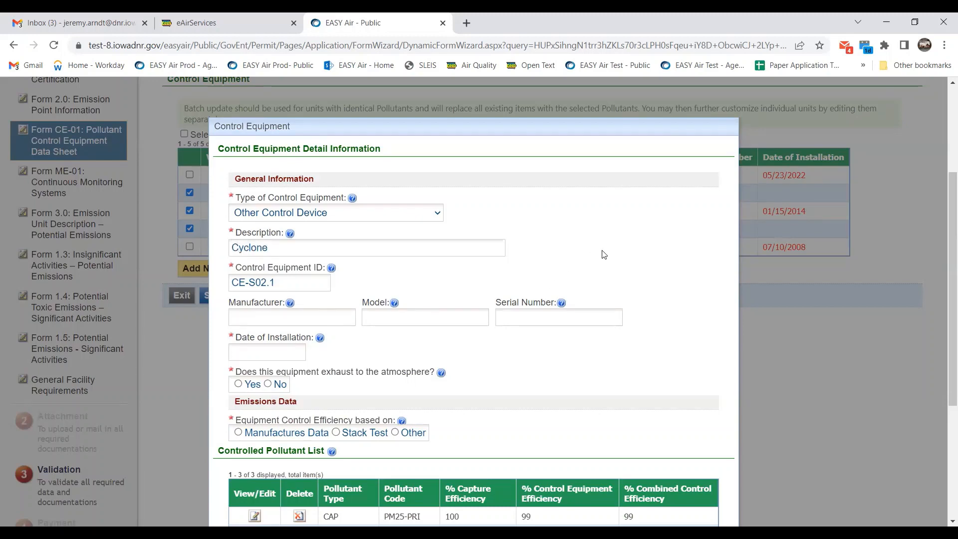
Set installation date 02/07/2023, exhausts to atmosphere Yes, efficiency from manufacturer's data, and save.
{"action": "scroll", "coordinate": [605, 251], "scroll_direction": "down", "scroll_amount": 3}
{"action": "scroll", "coordinate": [253, 214], "scroll_direction": "down", "scroll_amount": 1}
{"action": "left_click", "coordinate": [264, 165]}
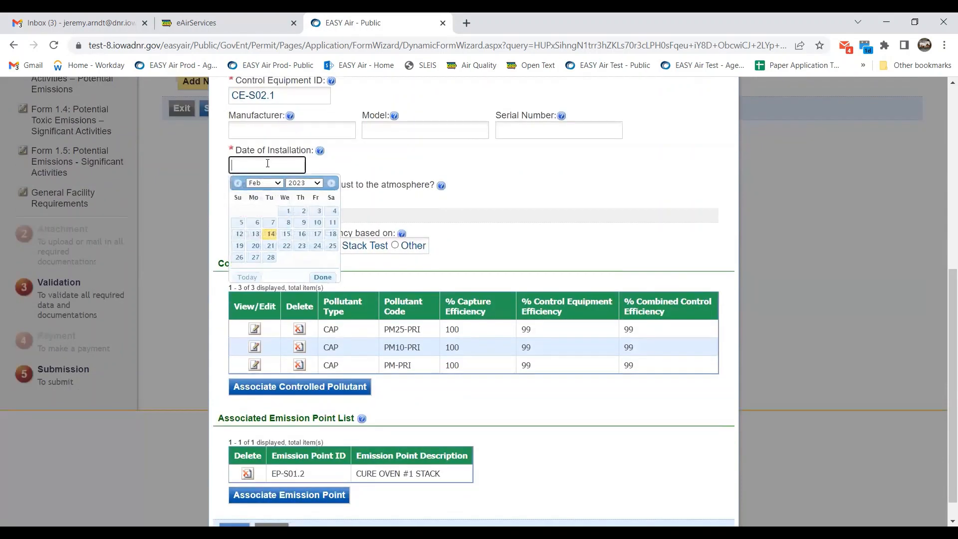
{"action": "left_click", "coordinate": [274, 223]}
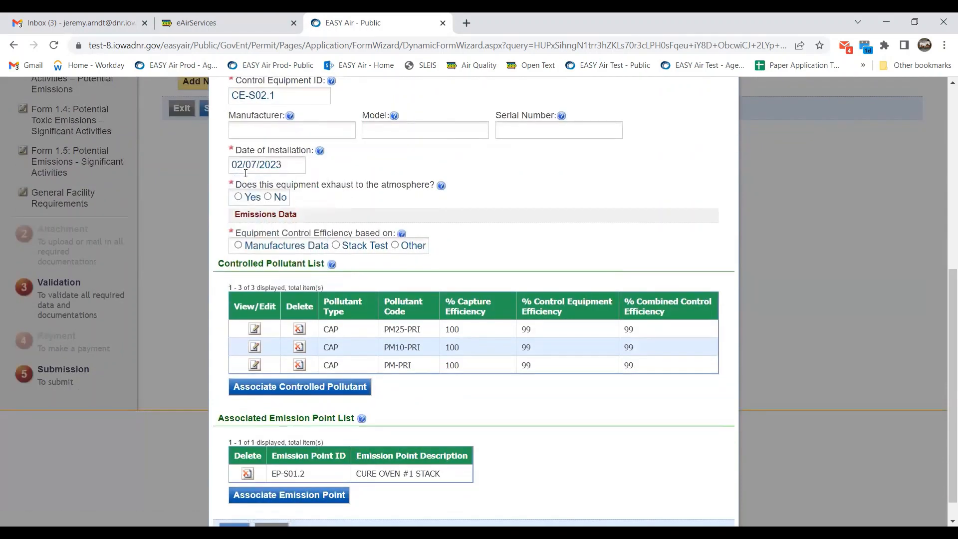
{"action": "left_click", "coordinate": [238, 197]}
{"action": "left_click", "coordinate": [239, 246]}
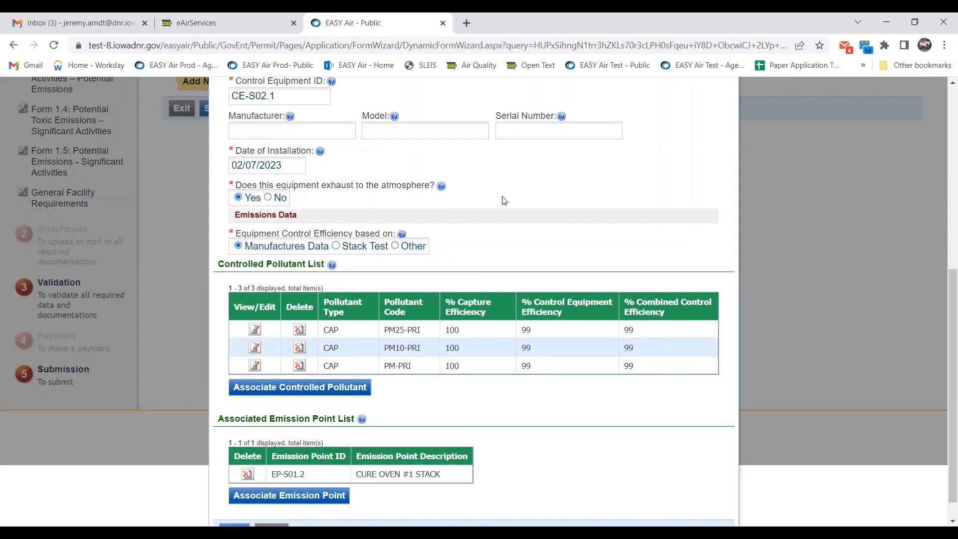
{"action": "scroll", "coordinate": [504, 200], "scroll_direction": "down", "scroll_amount": 1}
{"action": "left_click", "coordinate": [230, 504]}
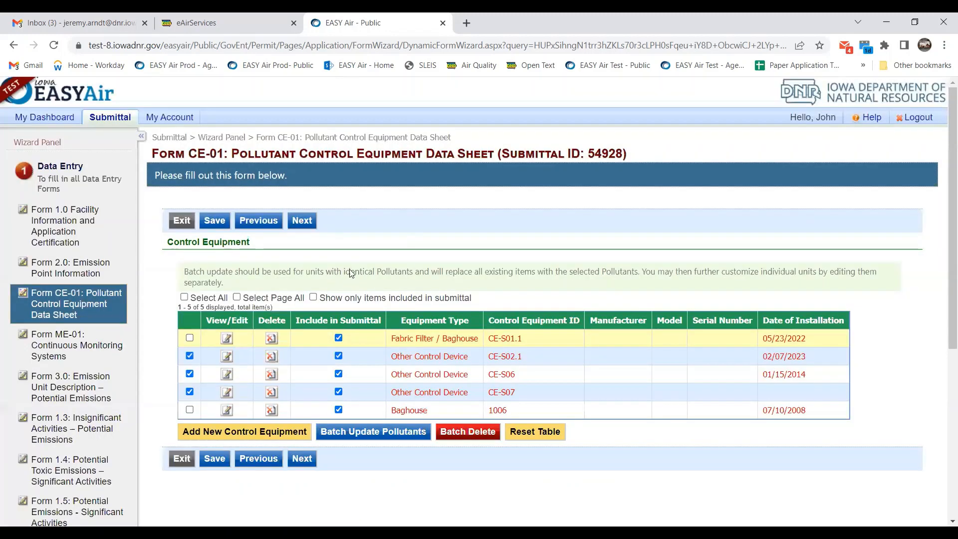
Tick Include in Submittal for CE-S01.1 and untick it for CE-S06 and CE-S07.
{"action": "scroll", "coordinate": [349, 279], "scroll_direction": "down", "scroll_amount": 1}
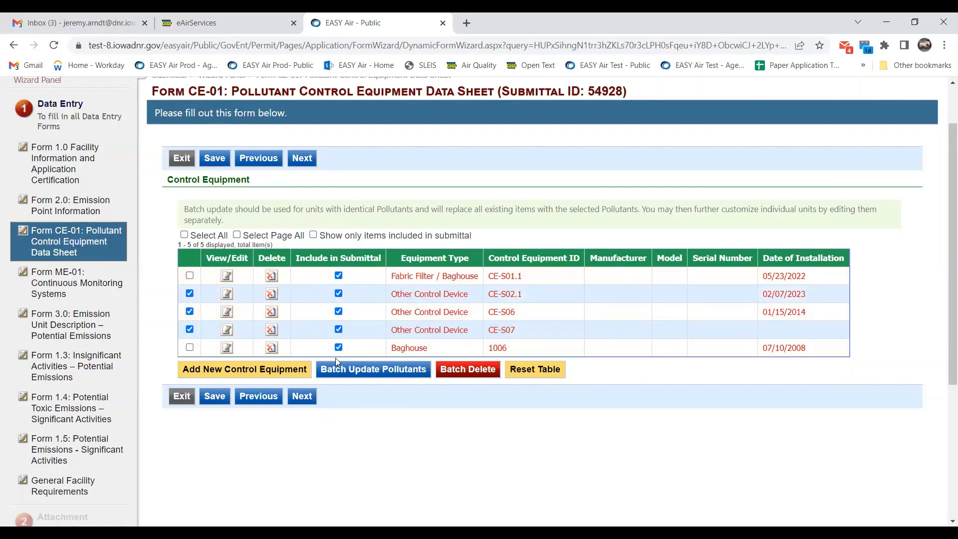
{"action": "left_click", "coordinate": [338, 276]}
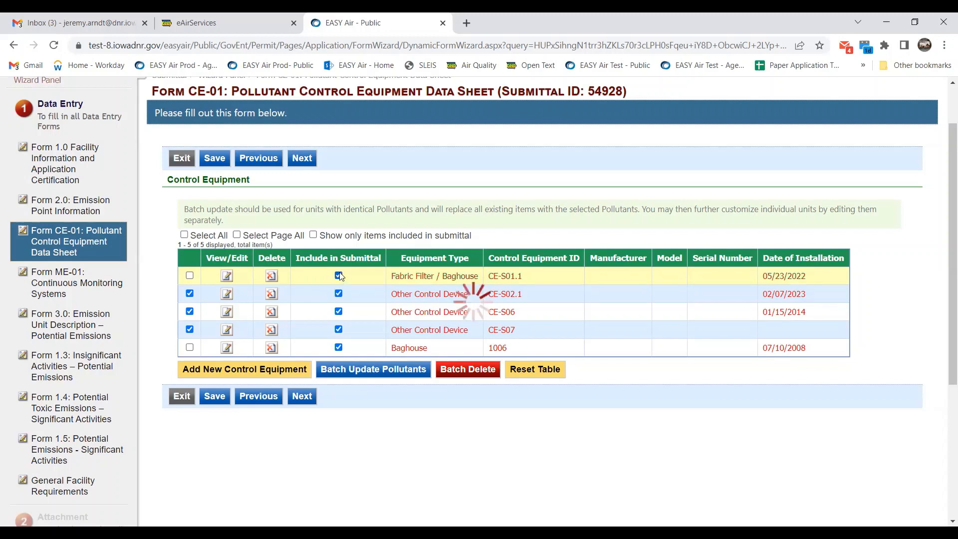
{"action": "left_click", "coordinate": [338, 312]}
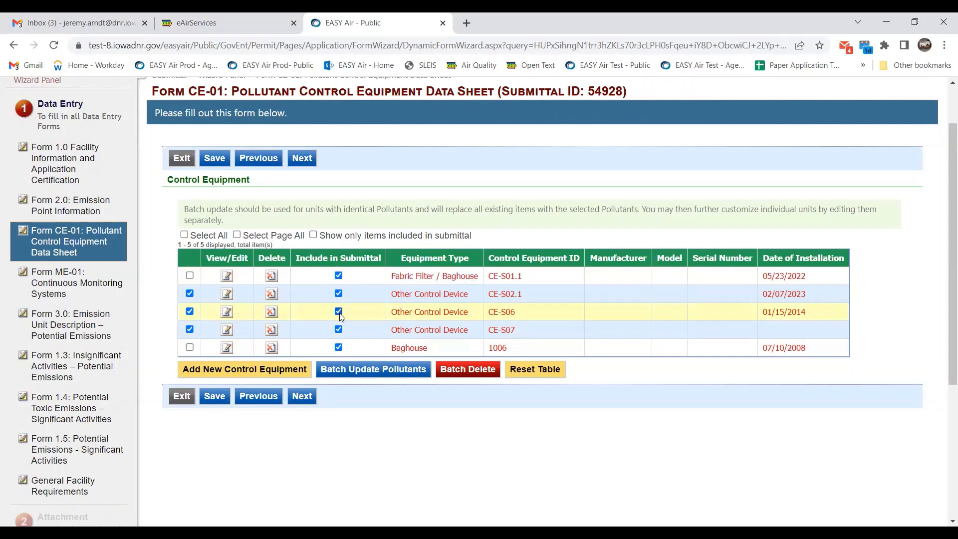
{"action": "left_click", "coordinate": [338, 347]}
Switch to the eAirServices page and display its Instructions document listing.
{"action": "left_click", "coordinate": [237, 19]}
{"action": "scroll", "coordinate": [513, 290], "scroll_direction": "up", "scroll_amount": 4}
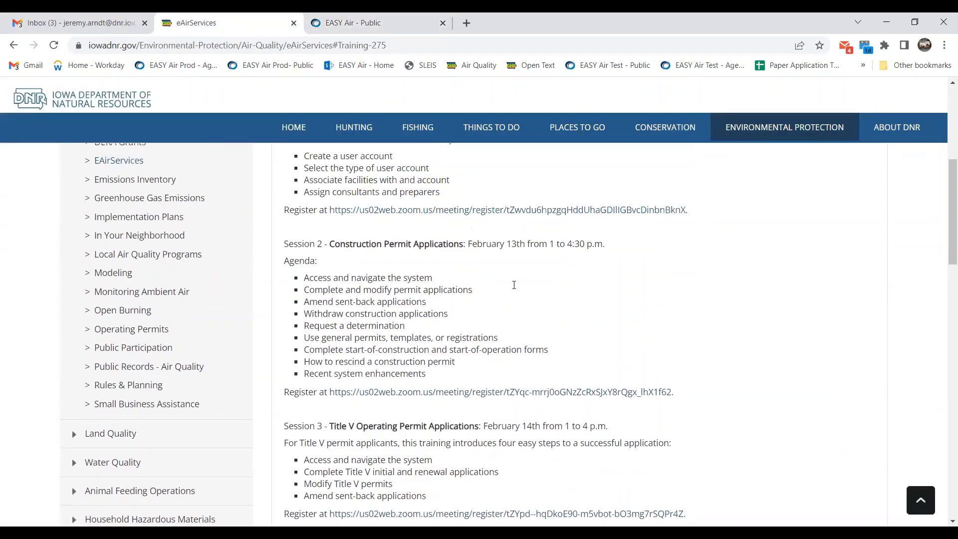
{"action": "scroll", "coordinate": [449, 296], "scroll_direction": "up", "scroll_amount": 4}
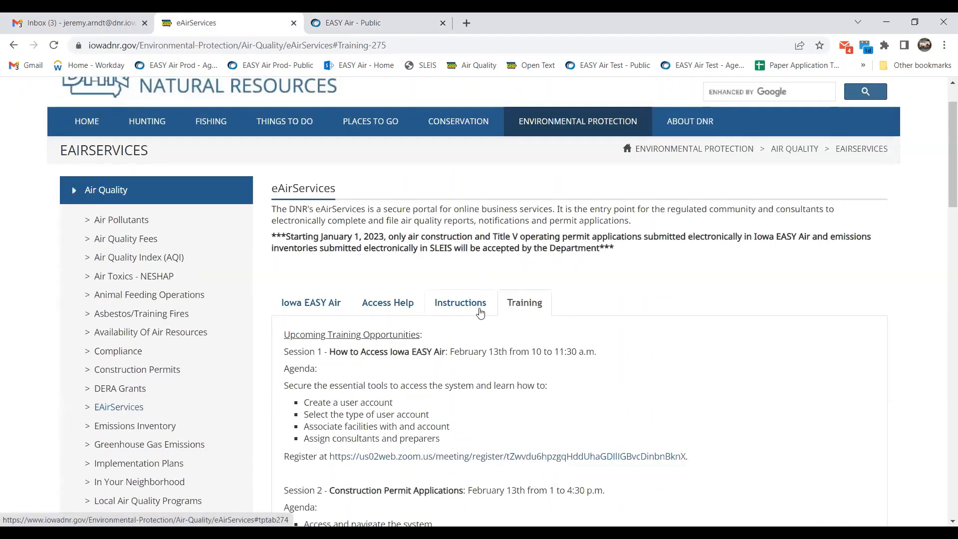
{"action": "left_click", "coordinate": [468, 305]}
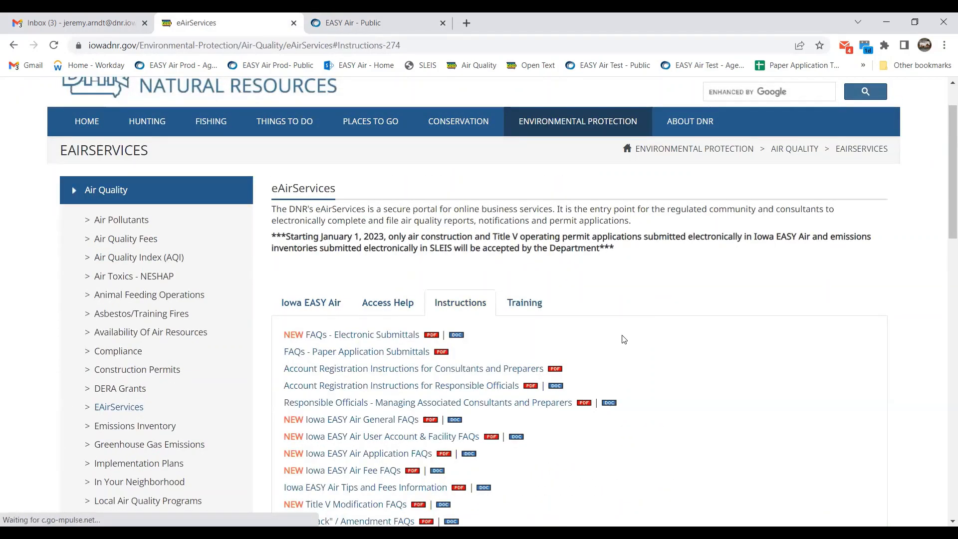
{"action": "scroll", "coordinate": [623, 339], "scroll_direction": "down", "scroll_amount": 2}
{"action": "scroll", "coordinate": [623, 339], "scroll_direction": "down", "scroll_amount": 3}
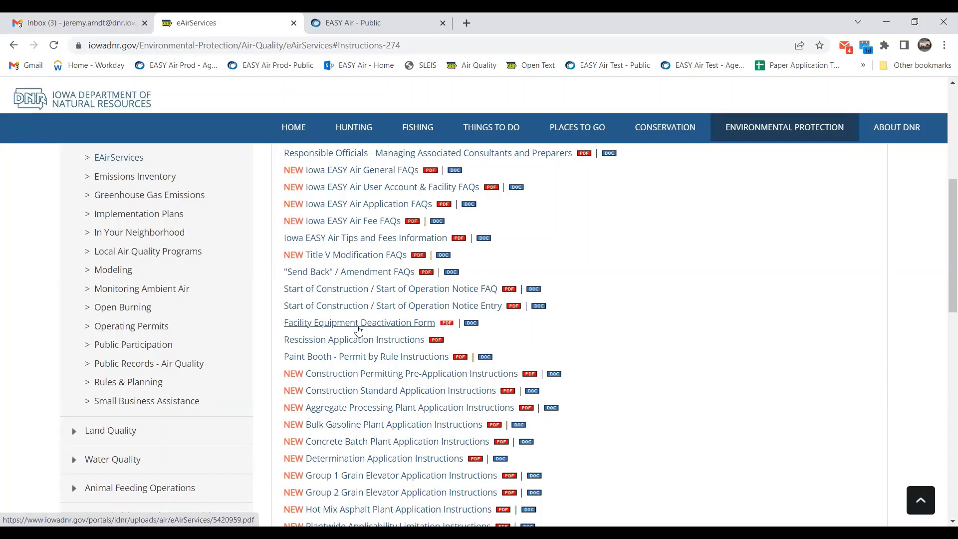
Return to EASY Air, advance to Form ME-01, and begin a new monitoring equipment entry.
{"action": "left_click", "coordinate": [378, 30]}
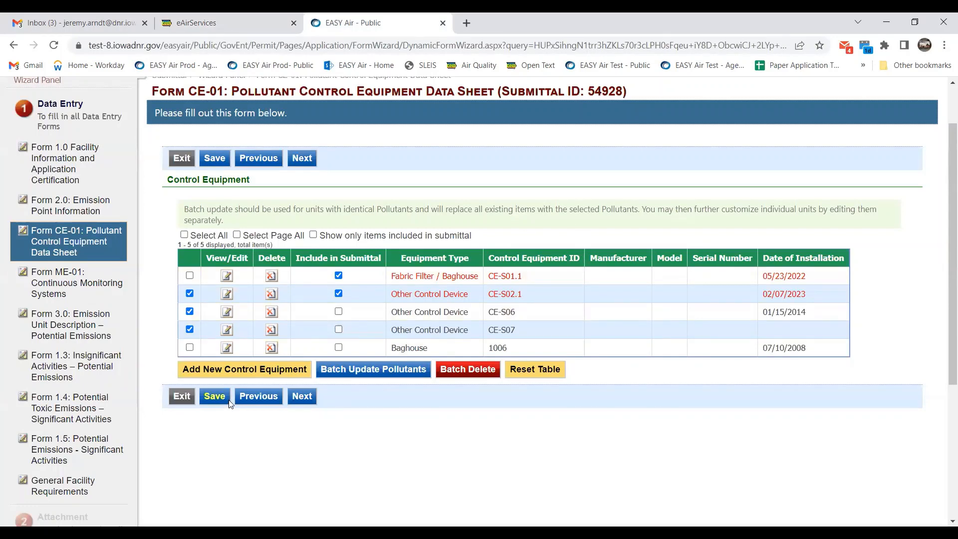
{"action": "left_click", "coordinate": [303, 397]}
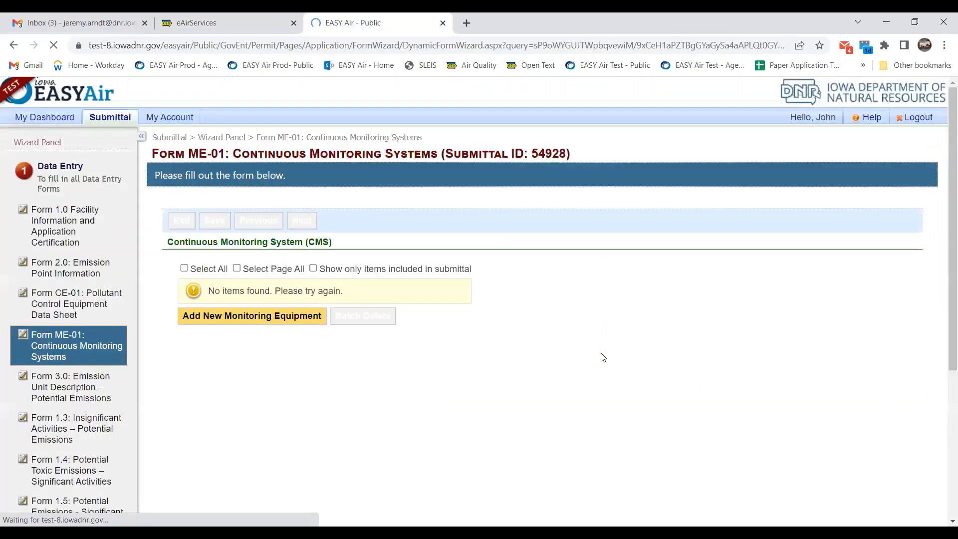
{"action": "scroll", "coordinate": [258, 237], "scroll_direction": "down", "scroll_amount": 1}
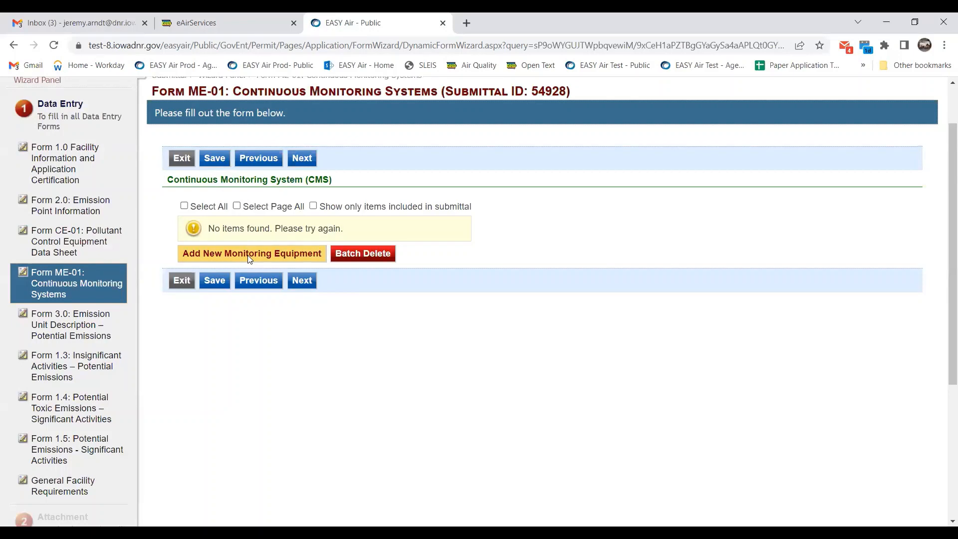
{"action": "left_click", "coordinate": [249, 254]}
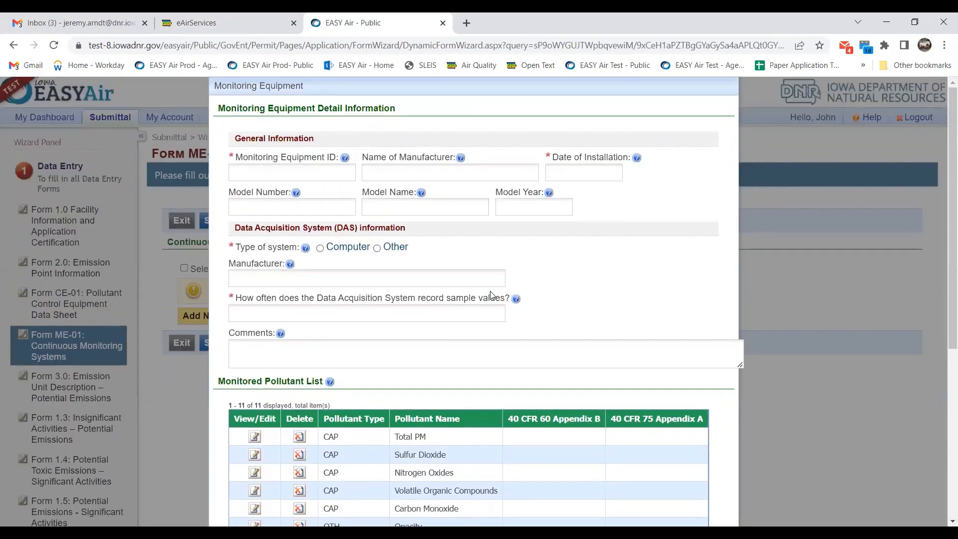
{"action": "scroll", "coordinate": [491, 295], "scroll_direction": "down", "scroll_amount": 1}
Enter monitor ID 1001, installed 02/07/2023, with a computer DAS recording every 15 minutes.
{"action": "left_click", "coordinate": [272, 111]}
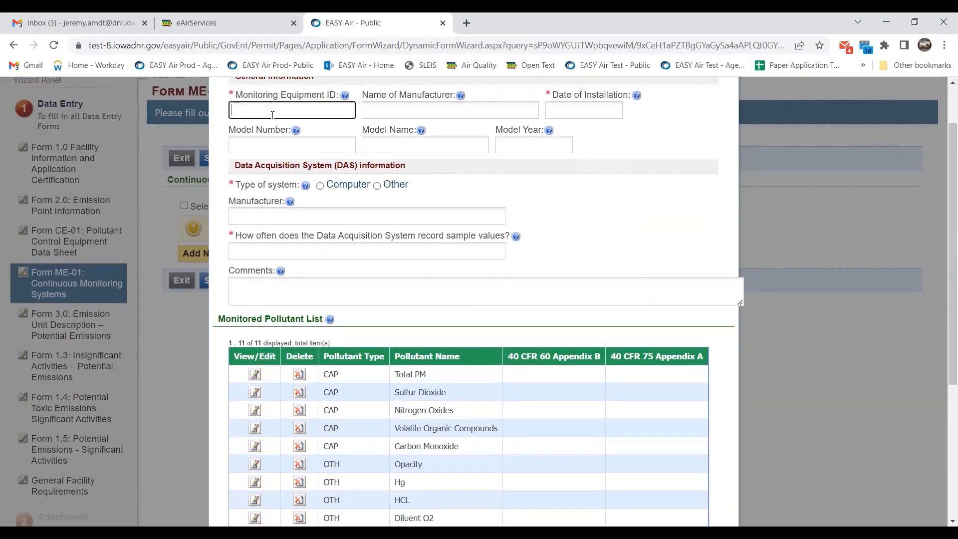
{"action": "type", "text": "1001"}
{"action": "left_click", "coordinate": [577, 111]}
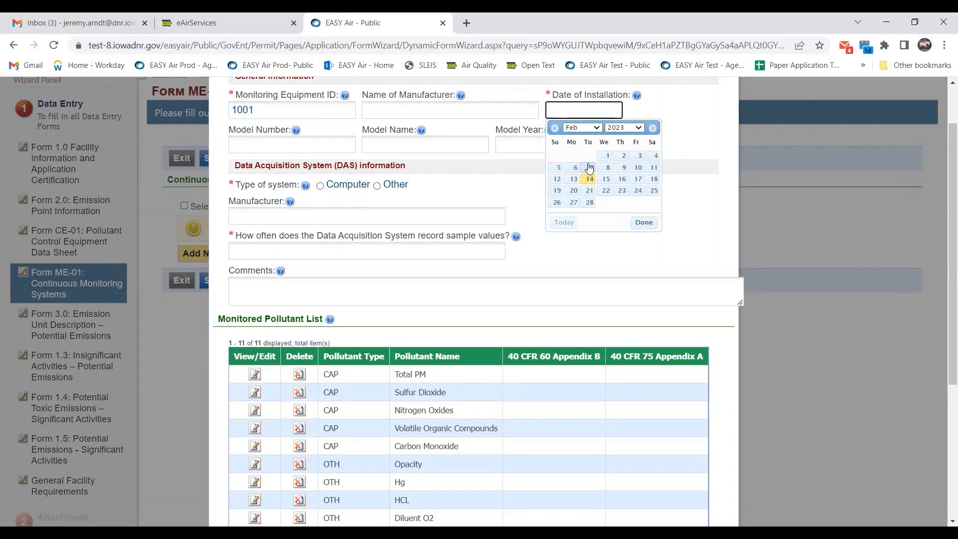
{"action": "left_click", "coordinate": [585, 167]}
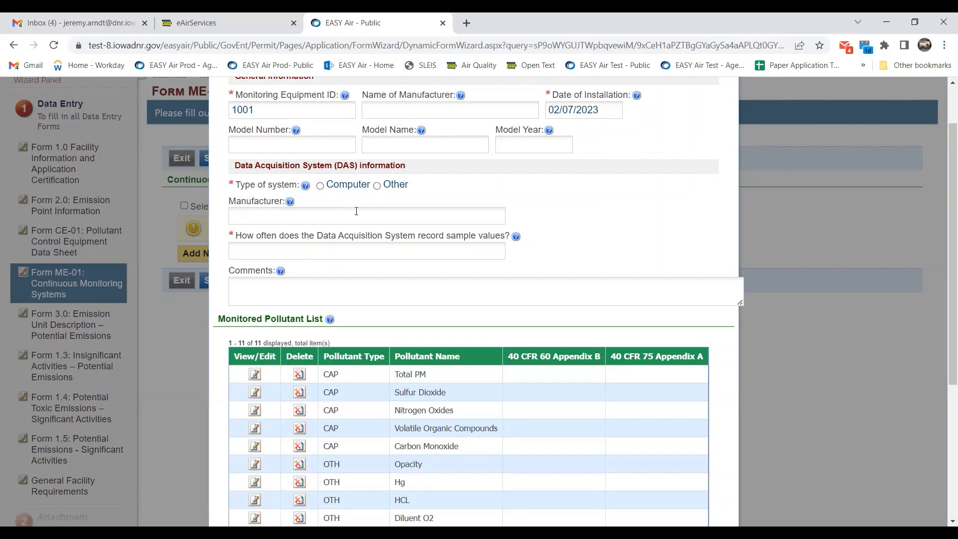
{"action": "left_click", "coordinate": [320, 187]}
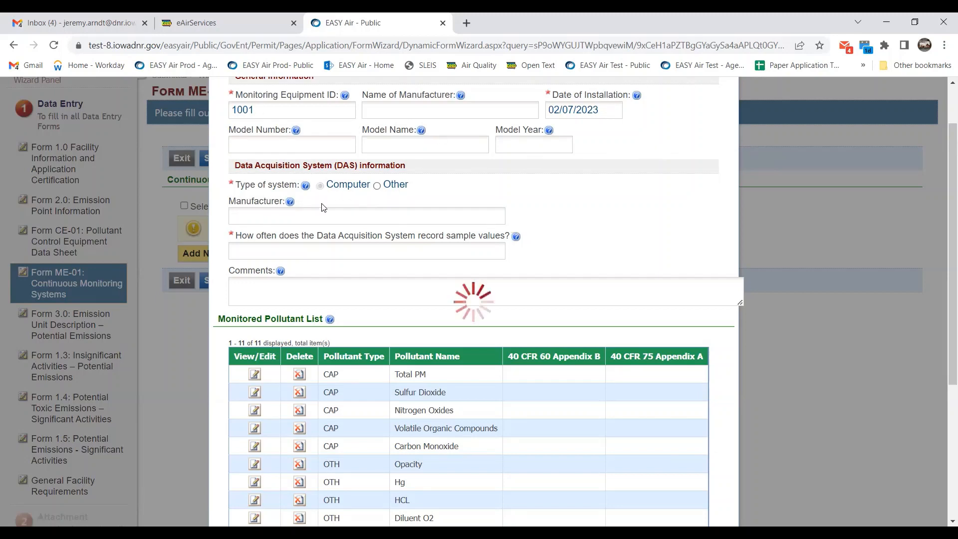
{"action": "left_click", "coordinate": [280, 250]}
{"action": "type", "text": "15 minut"}
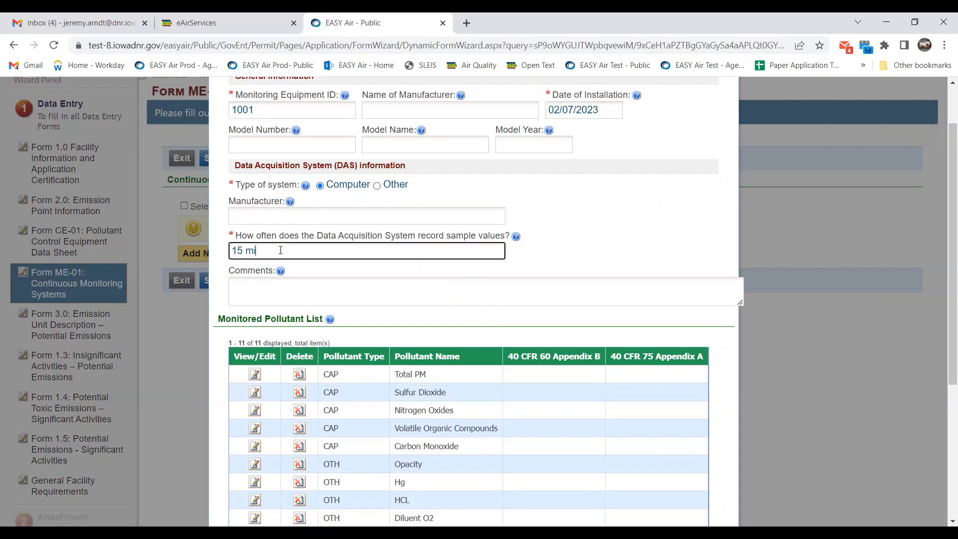
{"action": "type", "text": "es"}
{"action": "scroll", "coordinate": [352, 272], "scroll_direction": "down", "scroll_amount": 4}
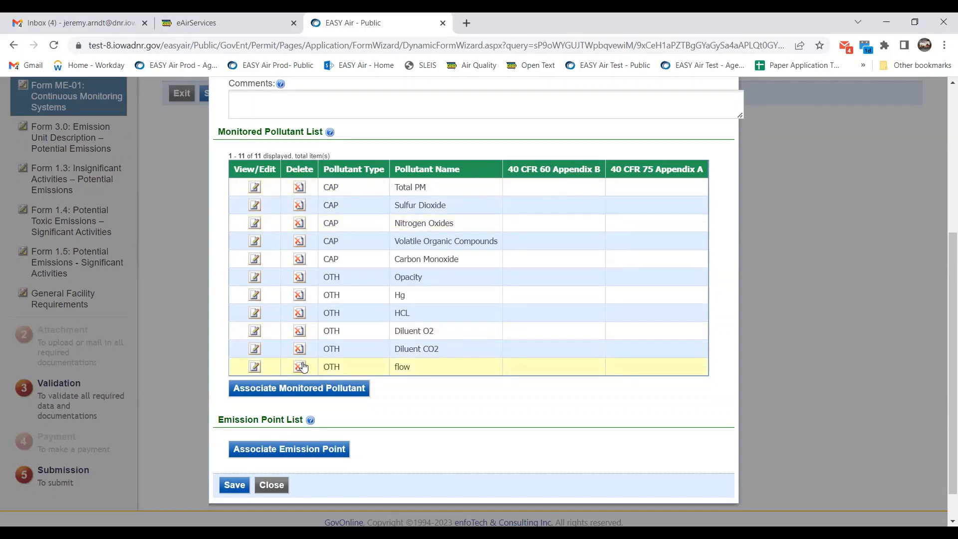
Delete Total PM, Volatile Organic Compounds and Carbon Monoxide from monitor 1001's pollutant list.
{"action": "left_click", "coordinate": [302, 207]}
{"action": "left_click", "coordinate": [529, 110]}
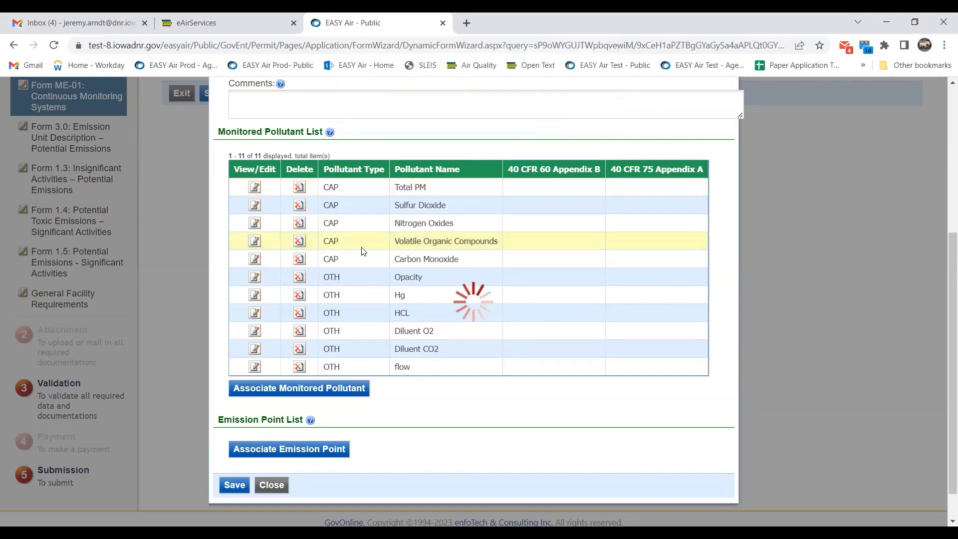
{"action": "scroll", "coordinate": [299, 323], "scroll_direction": "down", "scroll_amount": 1}
{"action": "scroll", "coordinate": [300, 323], "scroll_direction": "down", "scroll_amount": 1}
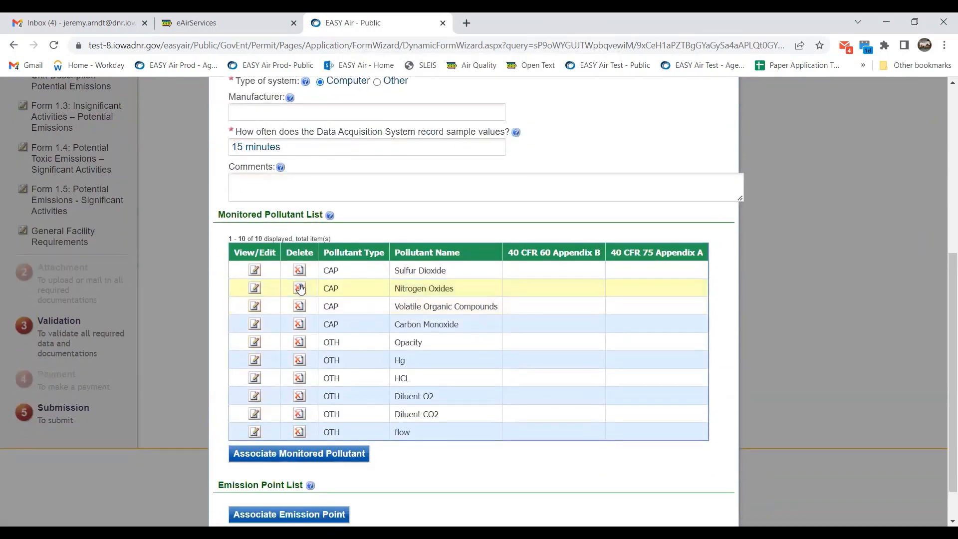
{"action": "left_click", "coordinate": [299, 306]}
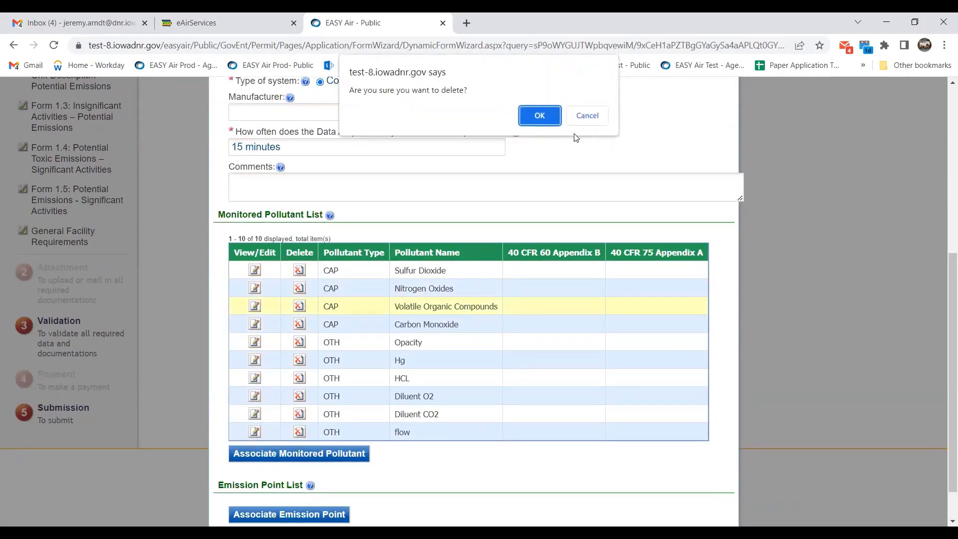
{"action": "left_click", "coordinate": [540, 116]}
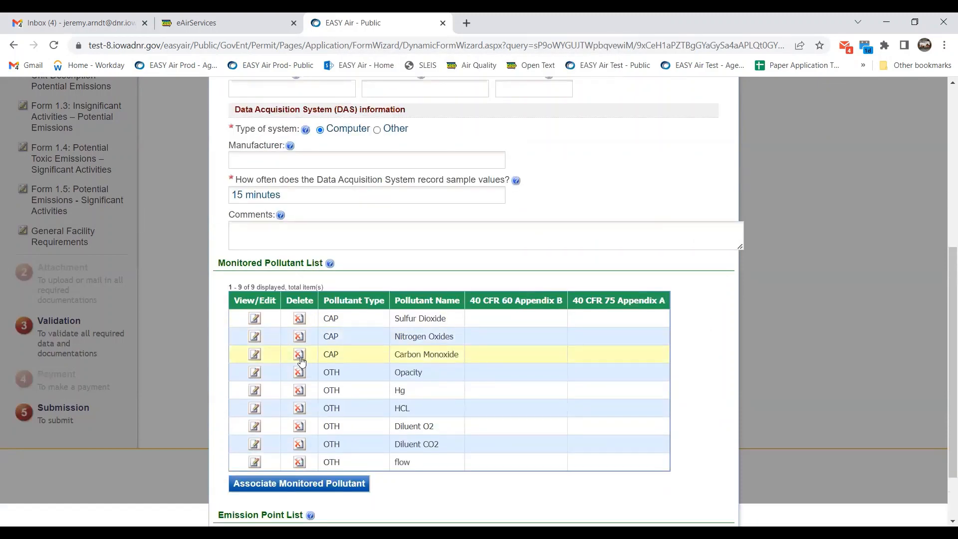
{"action": "left_click", "coordinate": [304, 357]}
{"action": "left_click", "coordinate": [534, 117]}
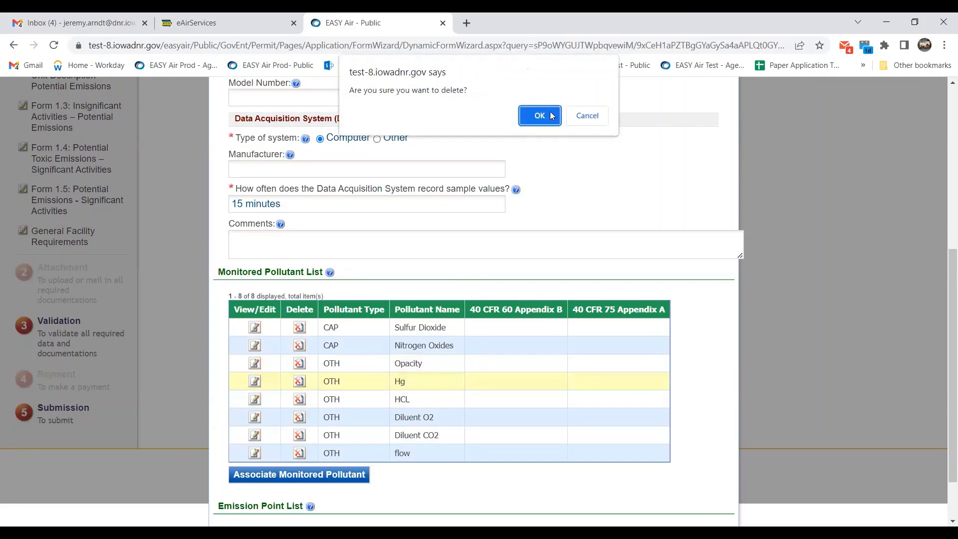
Delete the Hg, Diluent O2, HCL and Diluent CO2 pollutants as well.
{"action": "key", "text": "Return"}
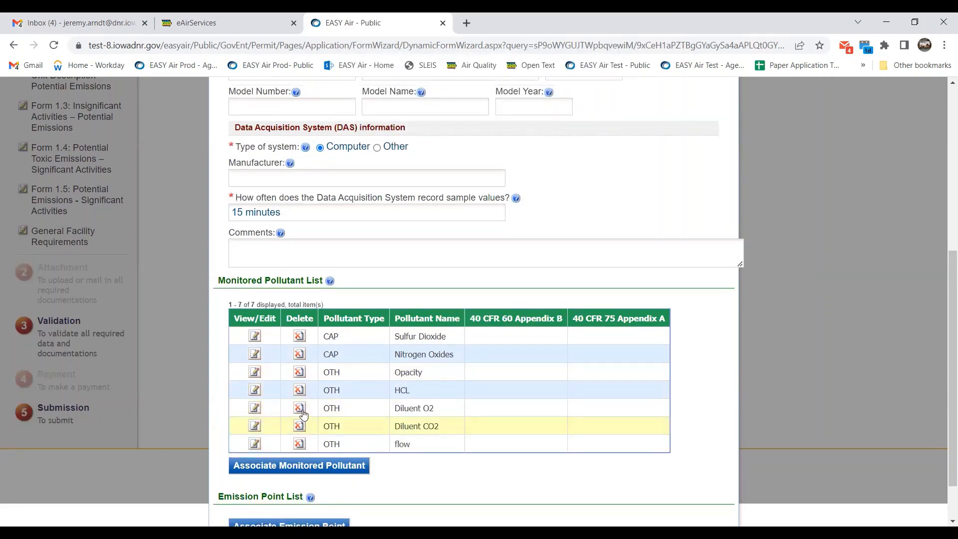
{"action": "left_click", "coordinate": [299, 408]}
{"action": "key", "text": "Return"}
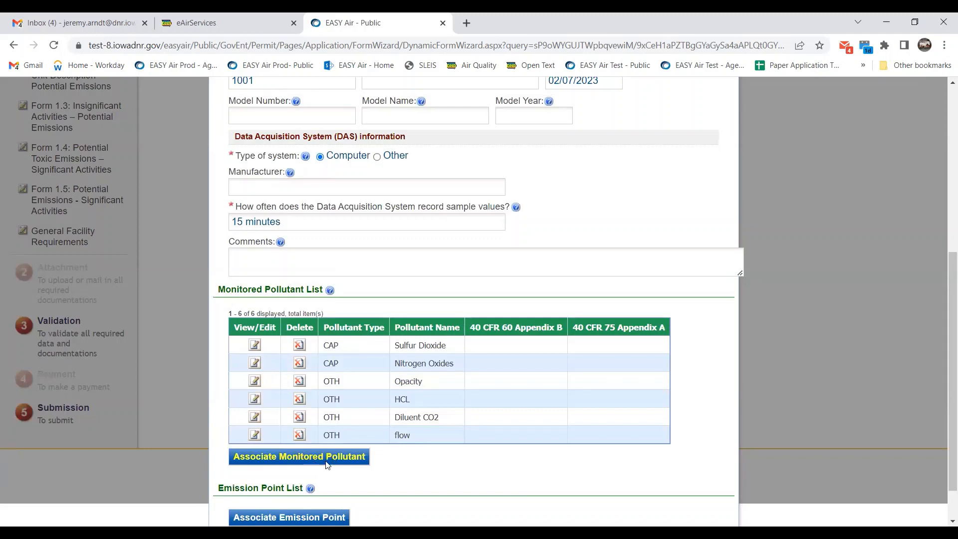
{"action": "left_click", "coordinate": [300, 403]}
{"action": "key", "text": "Return"}
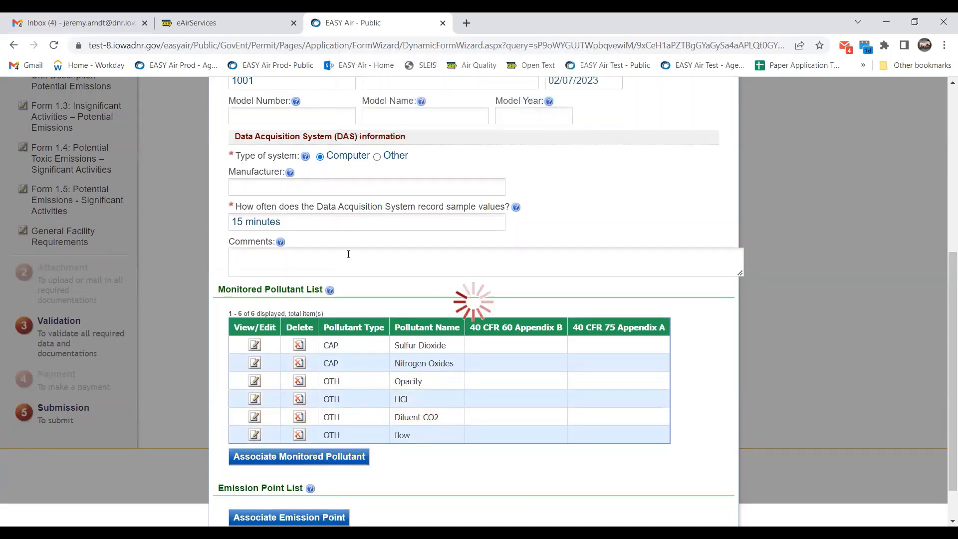
{"action": "left_click", "coordinate": [299, 407]}
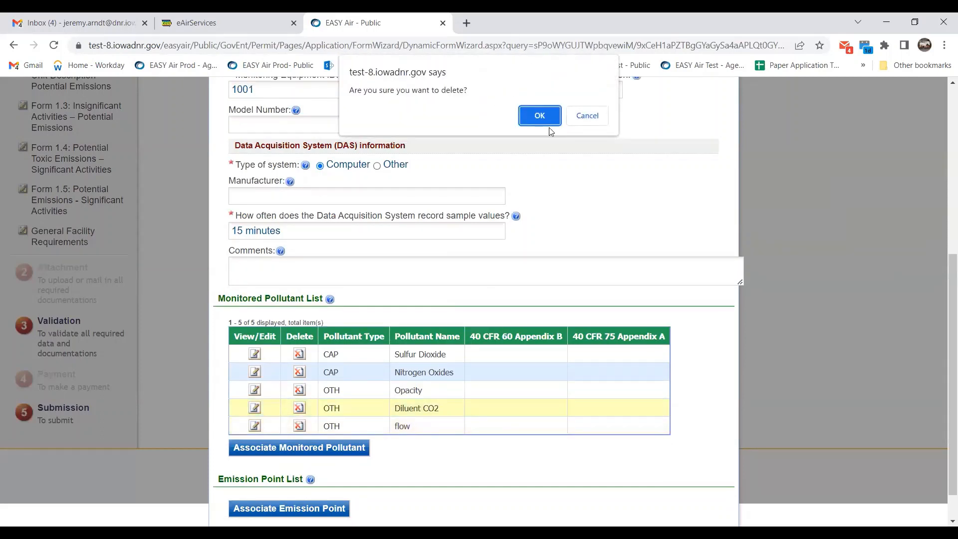
{"action": "left_click", "coordinate": [539, 116]}
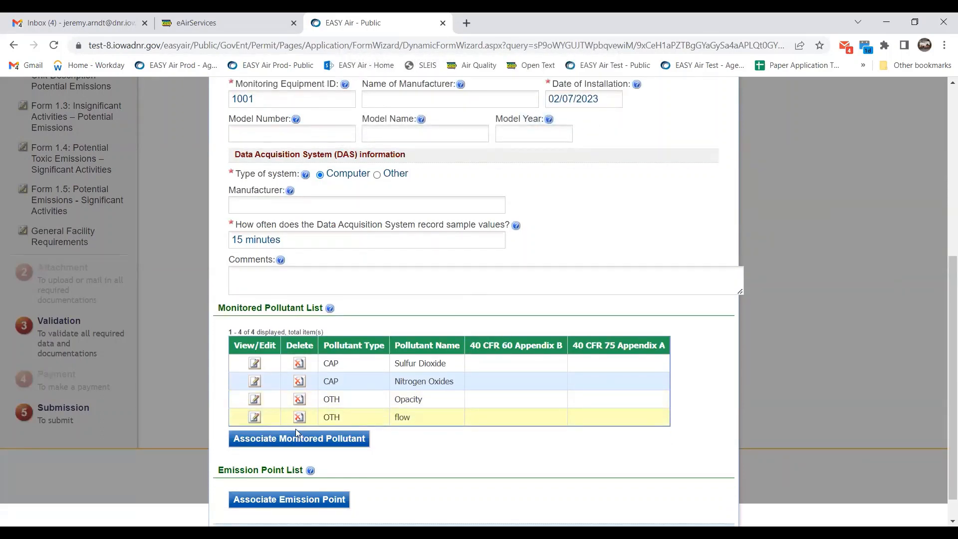
Bring up the emission point picker for monitor 1001.
{"action": "scroll", "coordinate": [398, 451], "scroll_direction": "down", "scroll_amount": 1}
{"action": "left_click", "coordinate": [332, 464]}
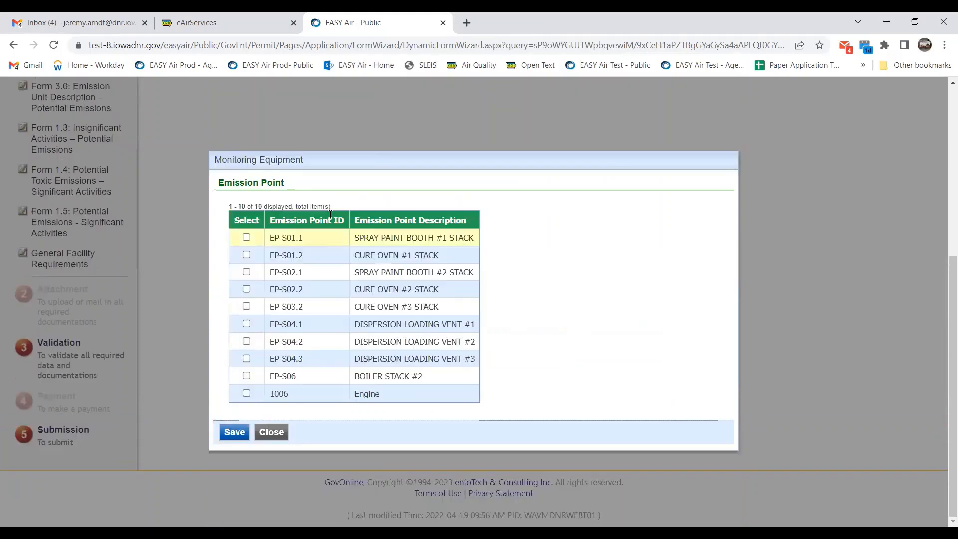
{"action": "scroll", "coordinate": [256, 222], "scroll_direction": "down", "scroll_amount": 1}
Attach emission point EP-S01.1 to monitor 1001.
{"action": "scroll", "coordinate": [249, 278], "scroll_direction": "up", "scroll_amount": 3}
{"action": "left_click", "coordinate": [246, 337]}
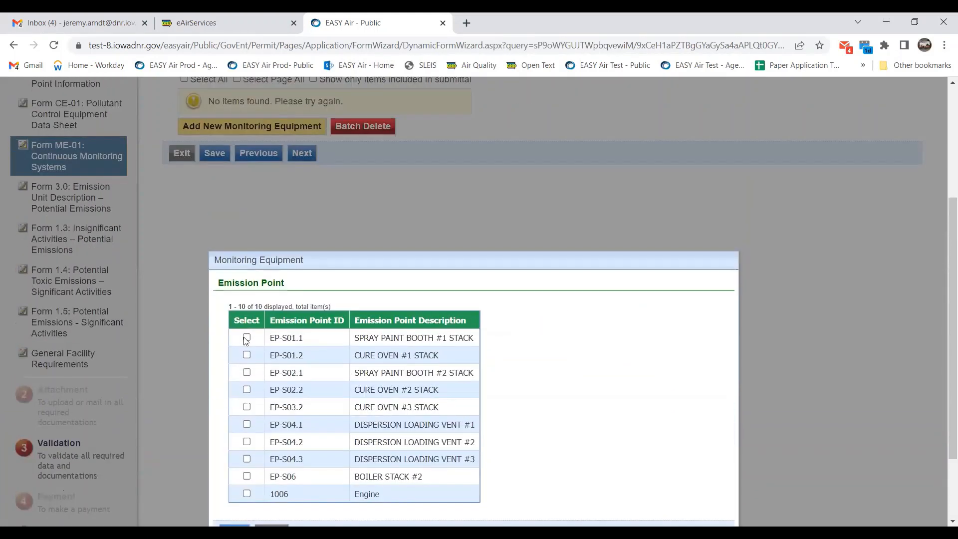
{"action": "scroll", "coordinate": [325, 358], "scroll_direction": "down", "scroll_amount": 2}
{"action": "left_click", "coordinate": [234, 451]}
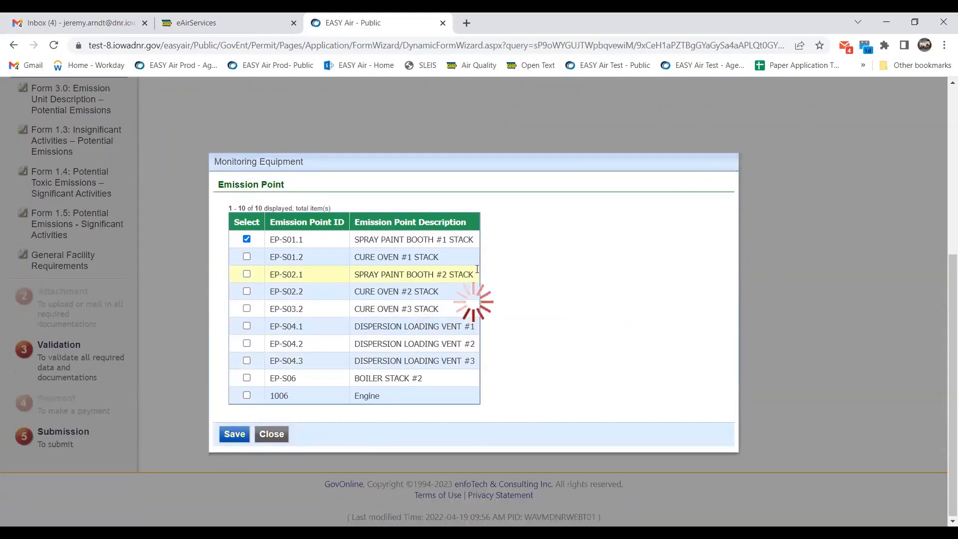
Answer No for Sulfur Dioxide's 40 CFR 60 Appendix B and 40 CFR 75 Appendix A tests.
{"action": "scroll", "coordinate": [477, 269], "scroll_direction": "down", "scroll_amount": 2}
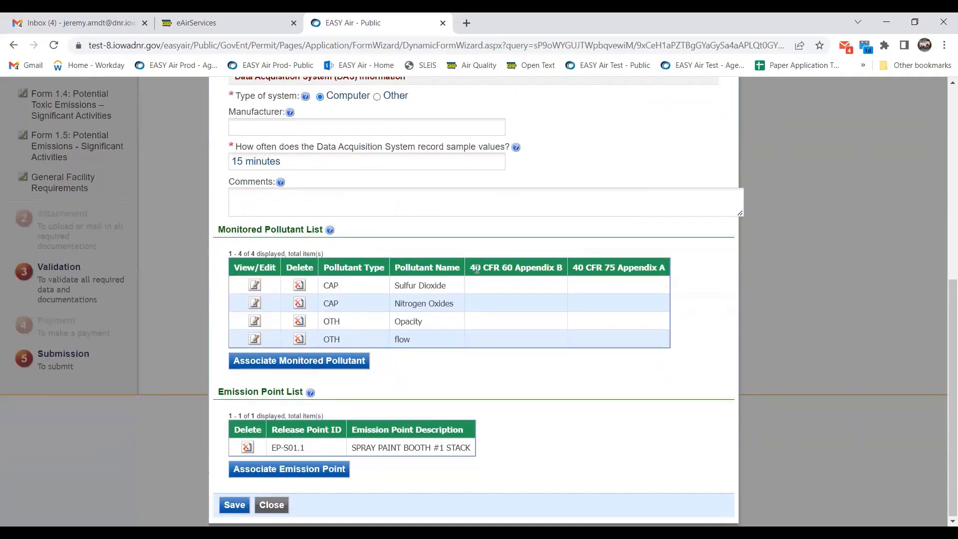
{"action": "left_click", "coordinate": [254, 284]}
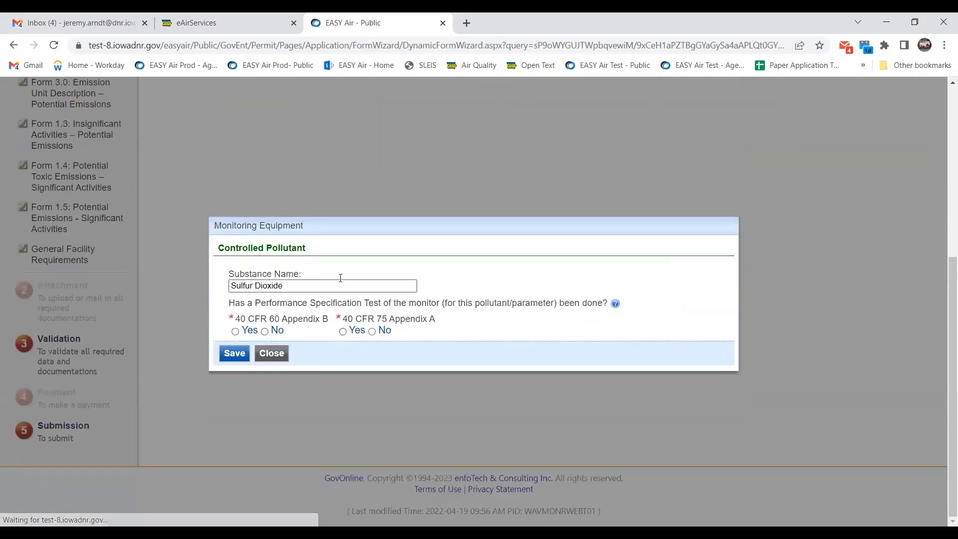
{"action": "scroll", "coordinate": [379, 276], "scroll_direction": "down", "scroll_amount": 1}
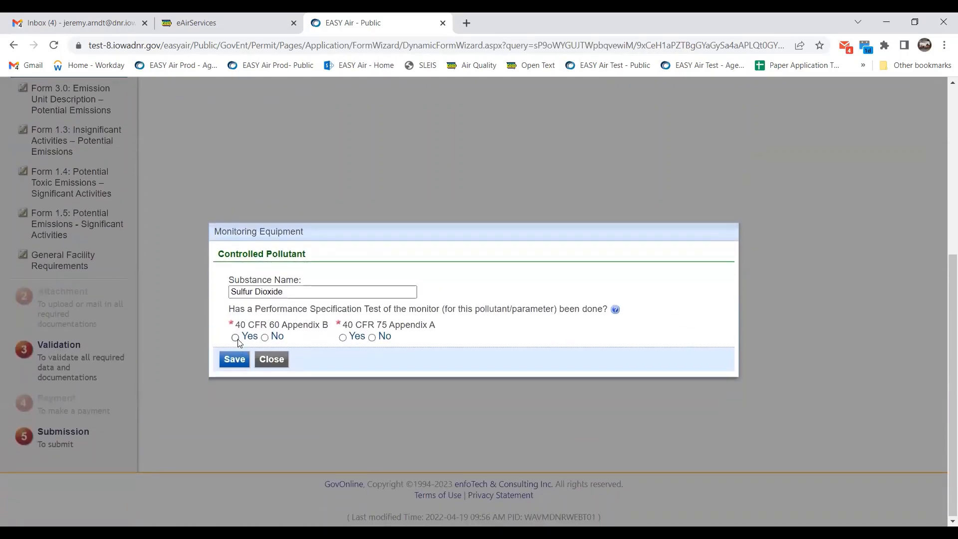
{"action": "left_click", "coordinate": [269, 338]}
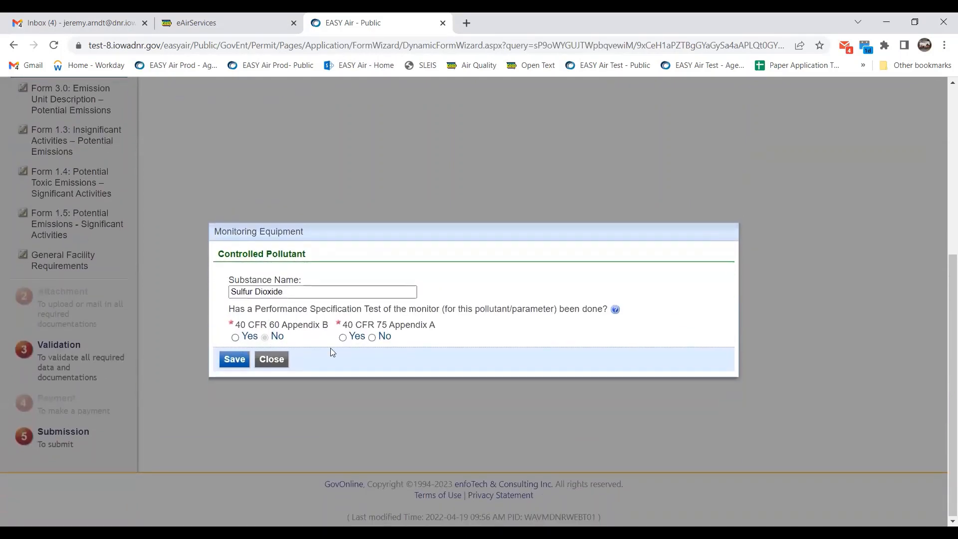
{"action": "left_click", "coordinate": [371, 337]}
{"action": "left_click", "coordinate": [234, 358]}
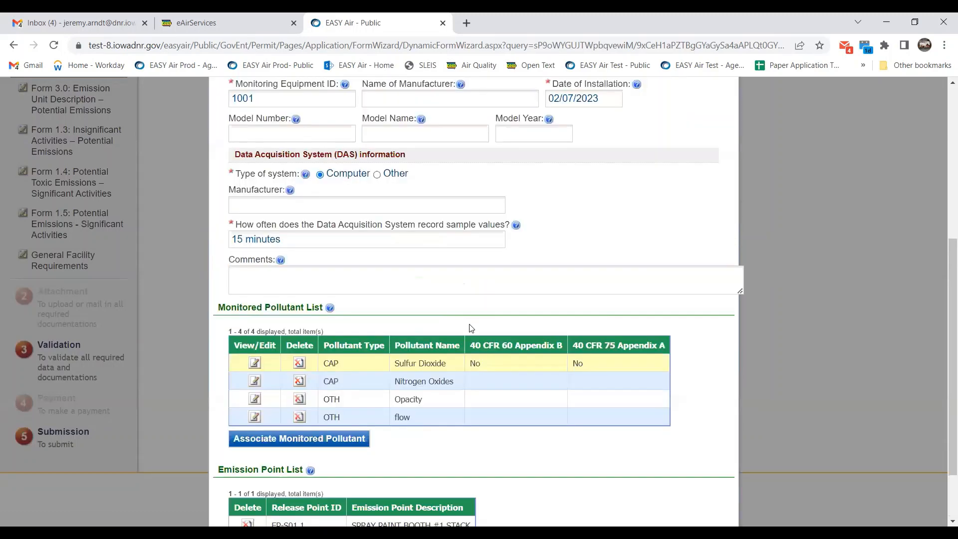
Save monitoring equipment 1001.
{"action": "scroll", "coordinate": [498, 339], "scroll_direction": "down", "scroll_amount": 3}
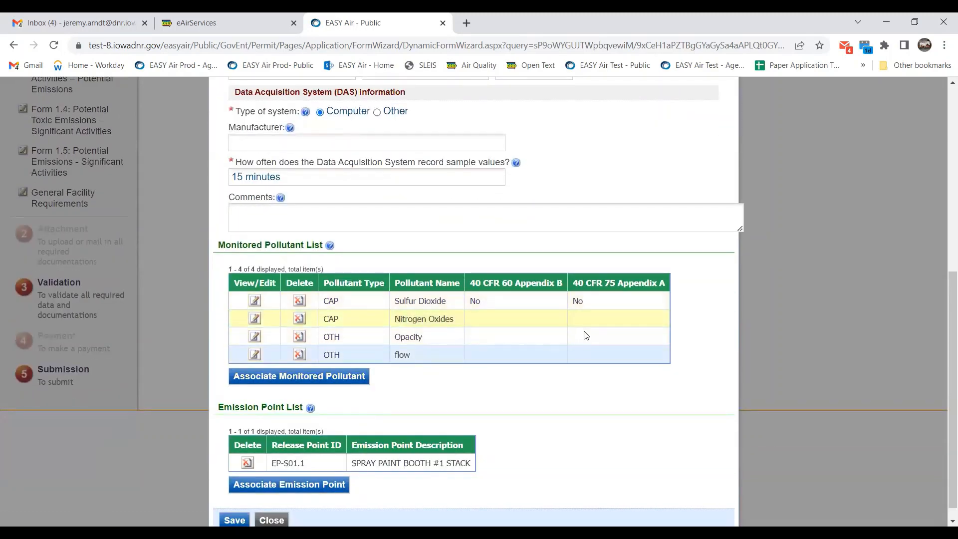
{"action": "scroll", "coordinate": [474, 342], "scroll_direction": "down", "scroll_amount": 1}
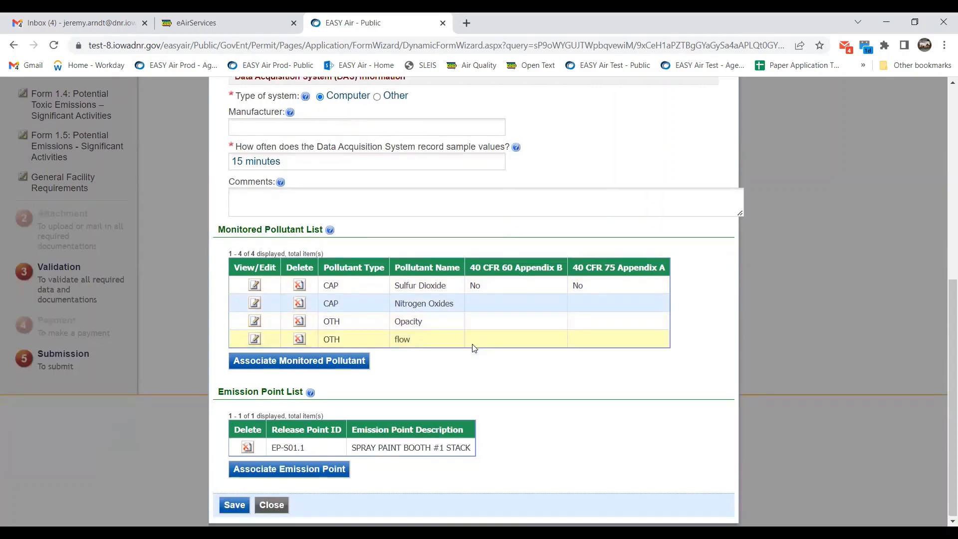
{"action": "left_click", "coordinate": [235, 504]}
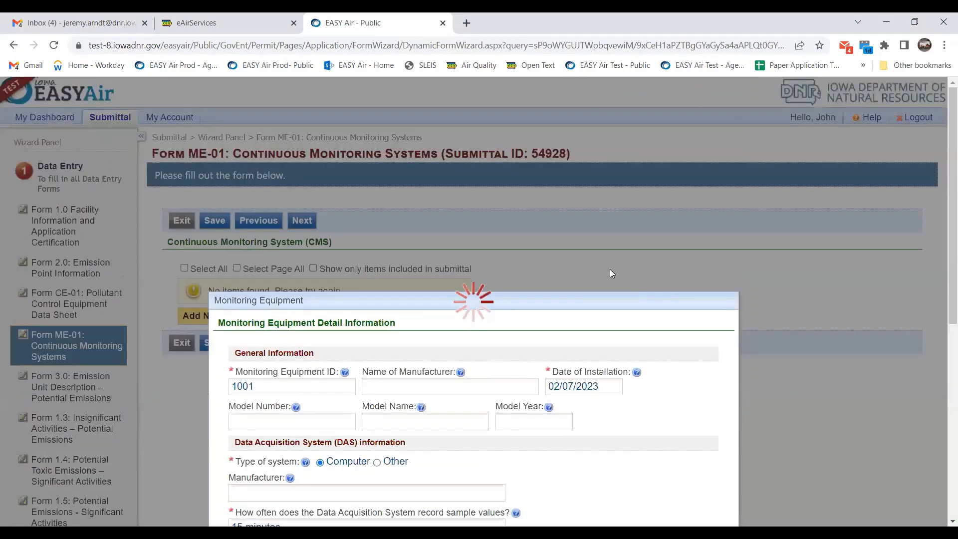
{"action": "scroll", "coordinate": [389, 269], "scroll_direction": "down", "scroll_amount": 1}
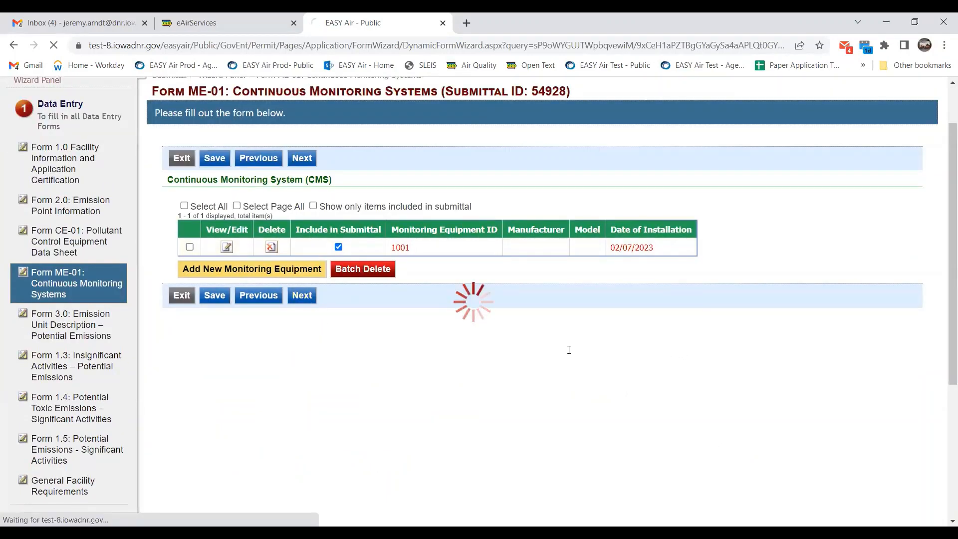
{"action": "scroll", "coordinate": [635, 309], "scroll_direction": "down", "scroll_amount": 2}
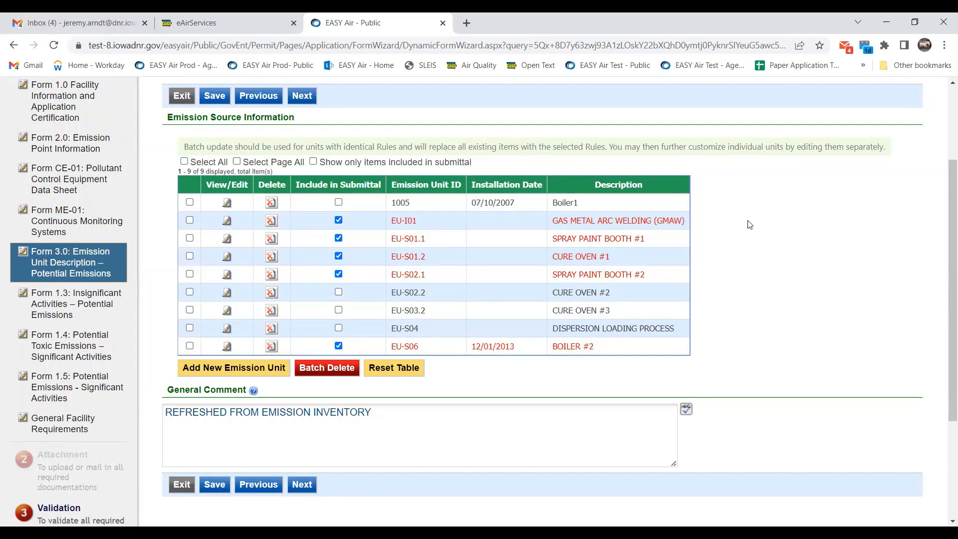
Open emission unit EU-I01 and set its Date of Construction to 02/07/2023.
{"action": "left_click", "coordinate": [226, 225]}
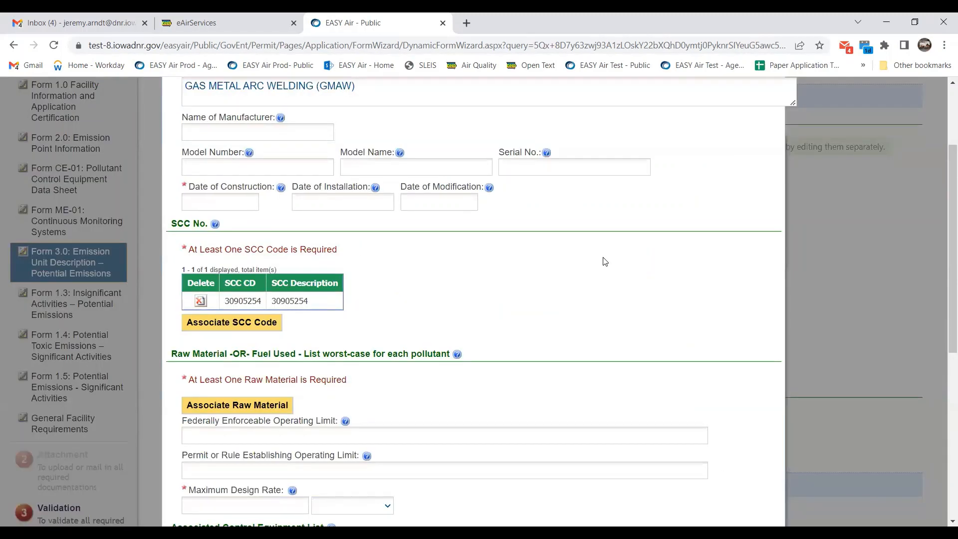
{"action": "scroll", "coordinate": [605, 261], "scroll_direction": "up", "scroll_amount": 3}
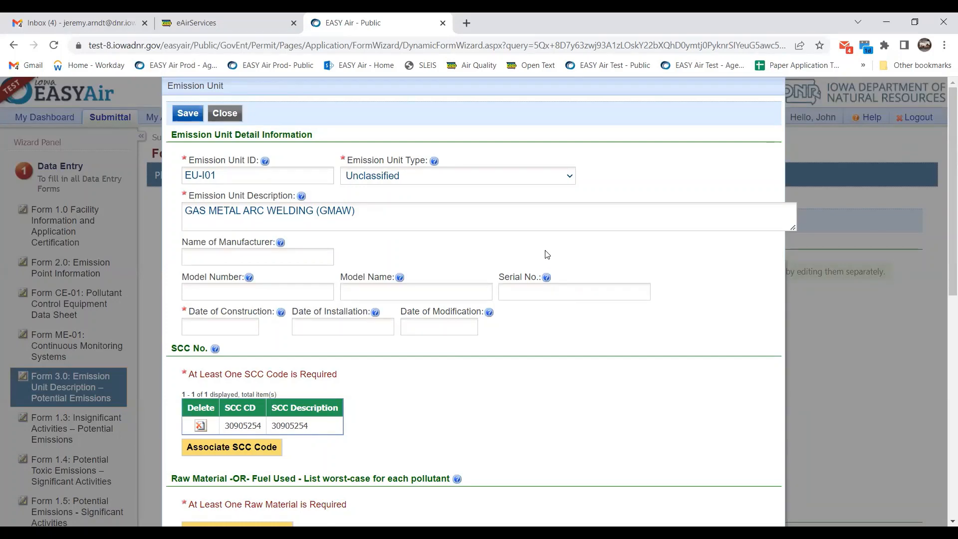
{"action": "scroll", "coordinate": [546, 254], "scroll_direction": "down", "scroll_amount": 1}
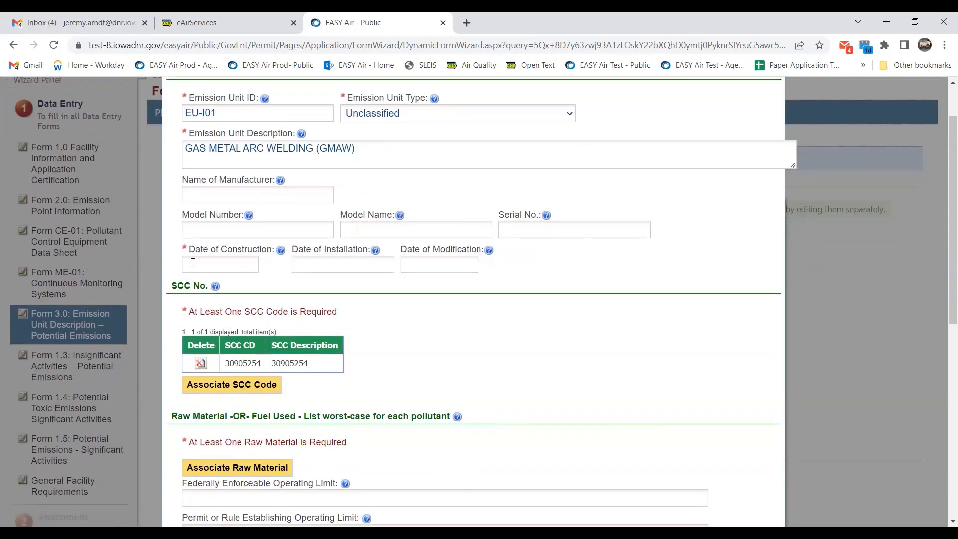
{"action": "left_click", "coordinate": [218, 263]}
{"action": "left_click", "coordinate": [223, 321]}
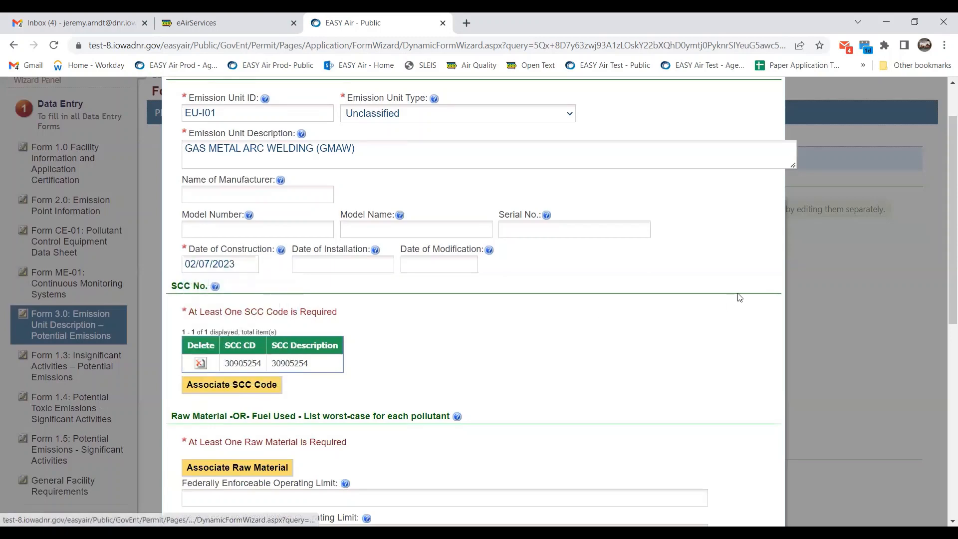
Highlight the SCC code and description text in the unit's SCC table.
{"action": "scroll", "coordinate": [607, 265], "scroll_direction": "down", "scroll_amount": 1}
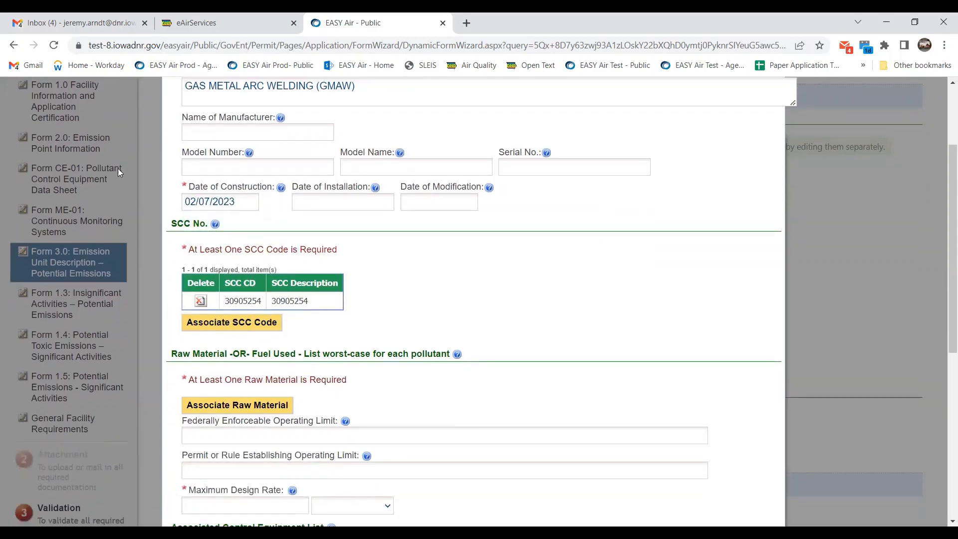
{"action": "scroll", "coordinate": [611, 271], "scroll_direction": "down", "scroll_amount": 1}
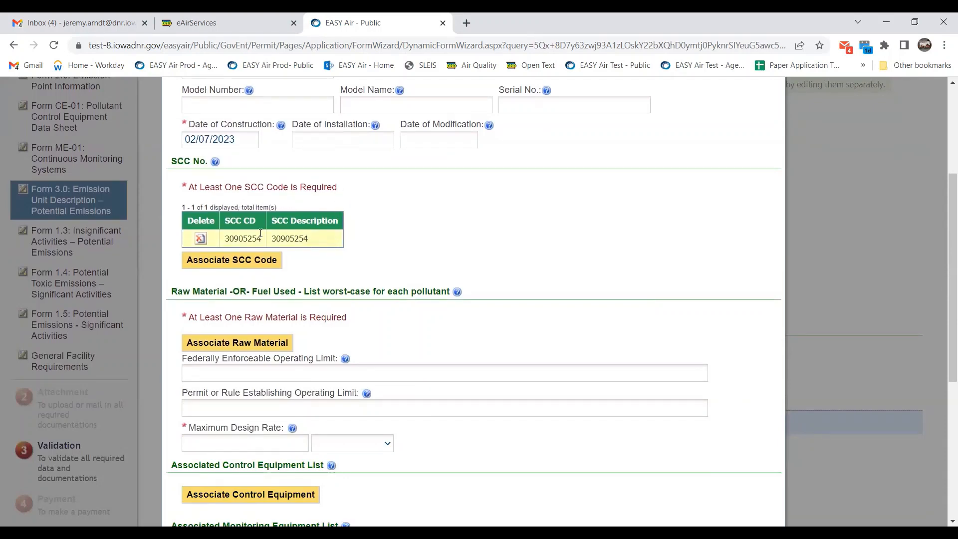
{"action": "left_click_drag", "start_coordinate": [257, 238], "coordinate": [223, 239]}
{"action": "left_click_drag", "start_coordinate": [310, 238], "coordinate": [270, 239]}
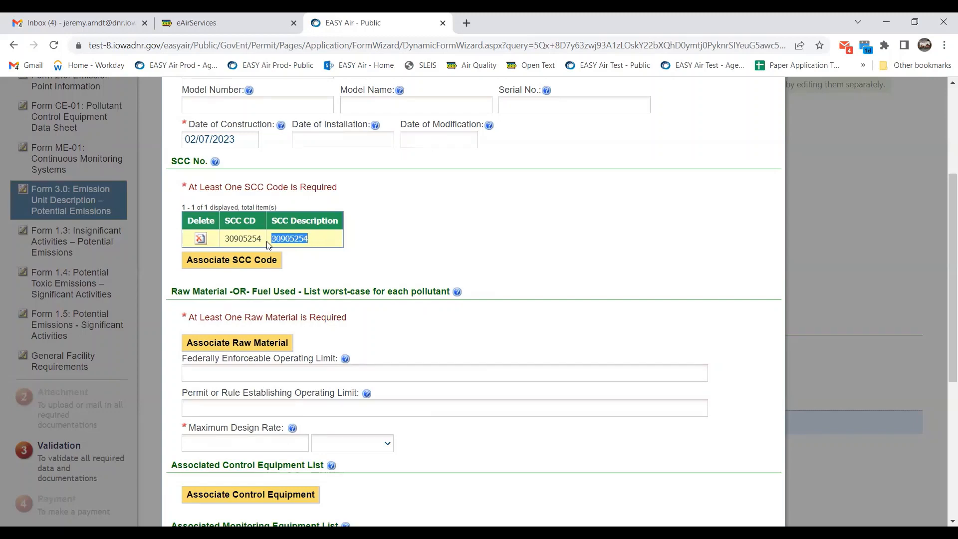
{"action": "left_click", "coordinate": [428, 242]}
{"action": "left_click_drag", "start_coordinate": [261, 239], "coordinate": [225, 240]}
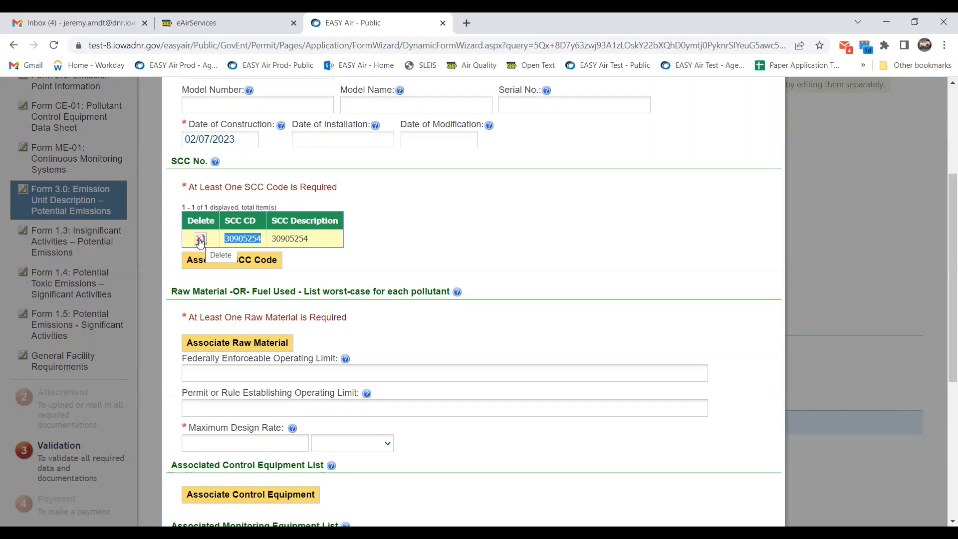
{"action": "left_click", "coordinate": [312, 242]}
{"action": "left_click_drag", "start_coordinate": [313, 242], "coordinate": [273, 240]}
{"action": "key", "text": "ctrl+c"}
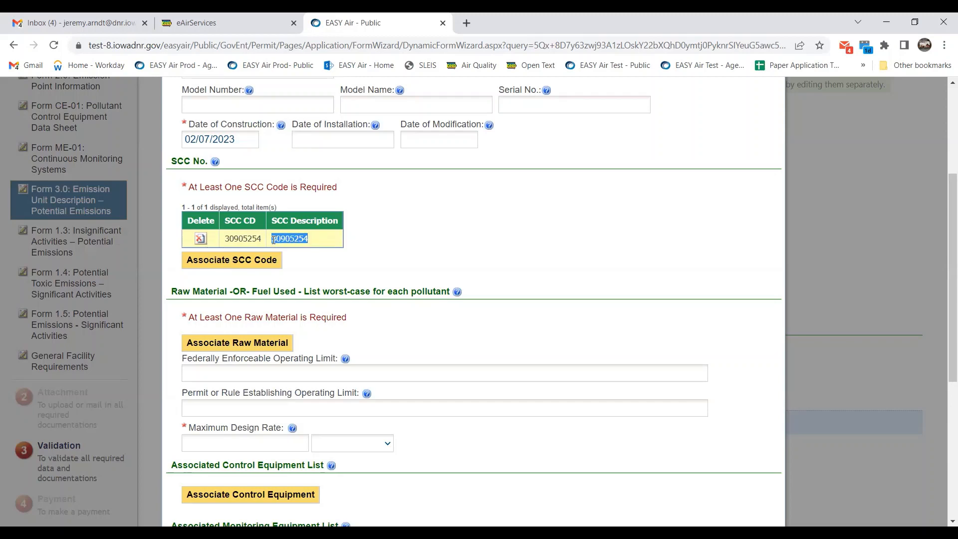
{"action": "left_click", "coordinate": [313, 241]}
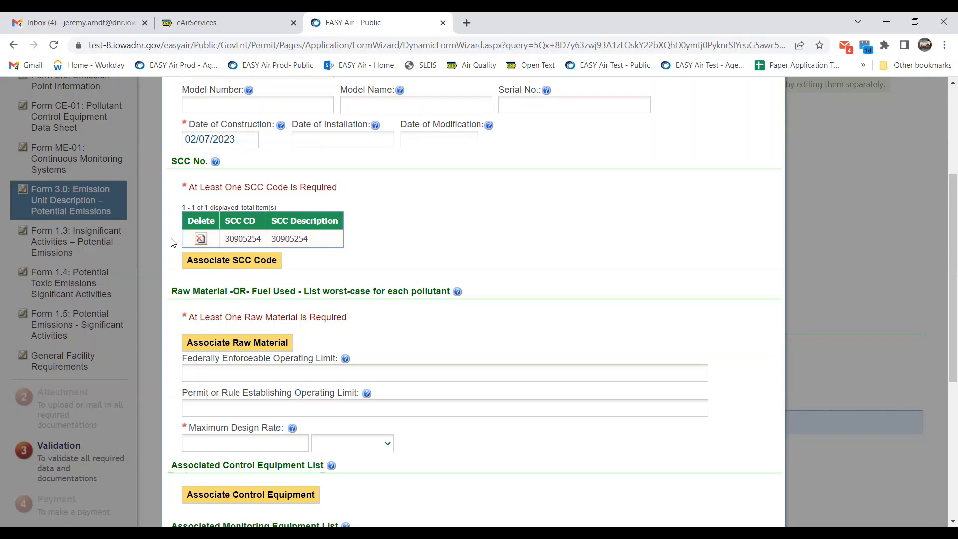
Delete the old SCC row and re-associate SCC 30905254, Gas Metal Arc Welding (GMAW)-E70S Electrode.
{"action": "left_click", "coordinate": [201, 240]}
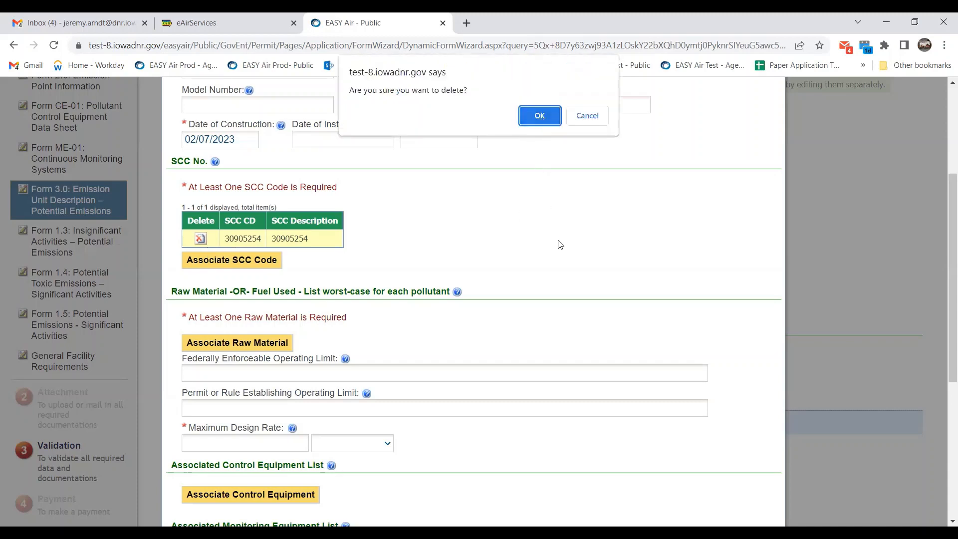
{"action": "key", "text": "Return"}
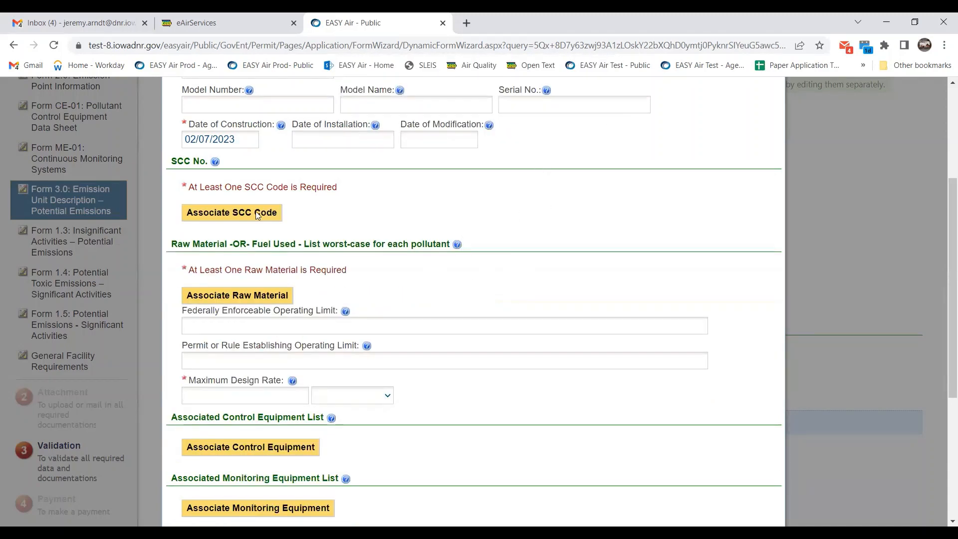
{"action": "left_click", "coordinate": [255, 214]}
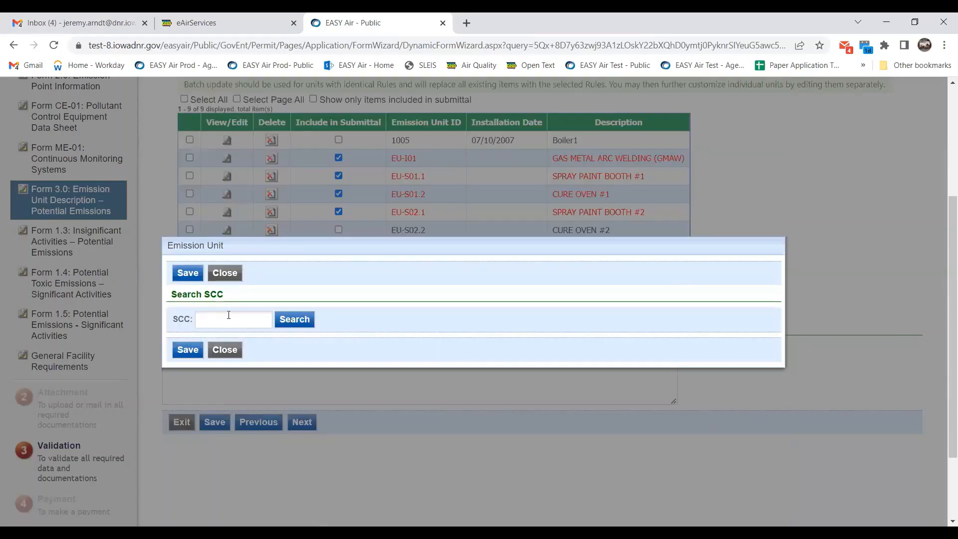
{"action": "left_click", "coordinate": [229, 317]}
{"action": "key", "text": "ctrl+v"}
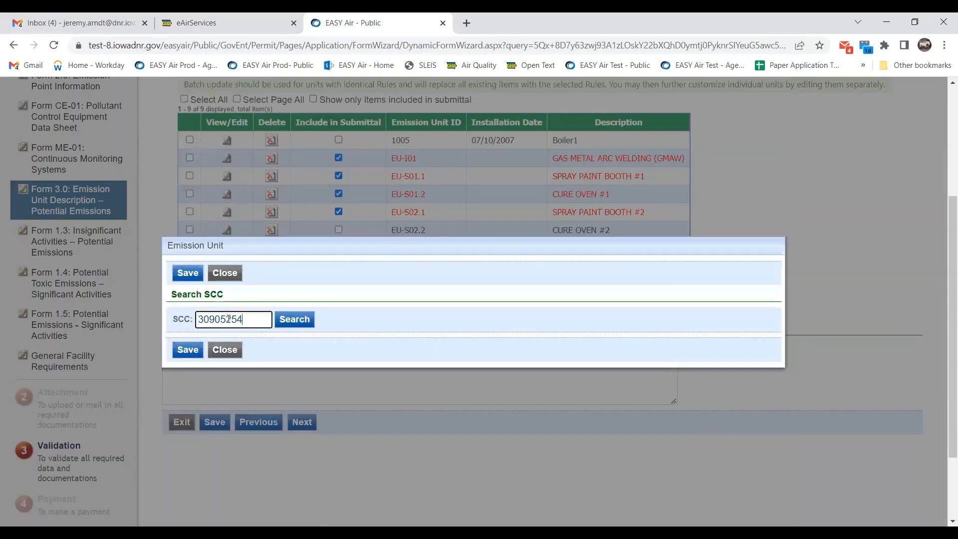
{"action": "left_click", "coordinate": [302, 319]}
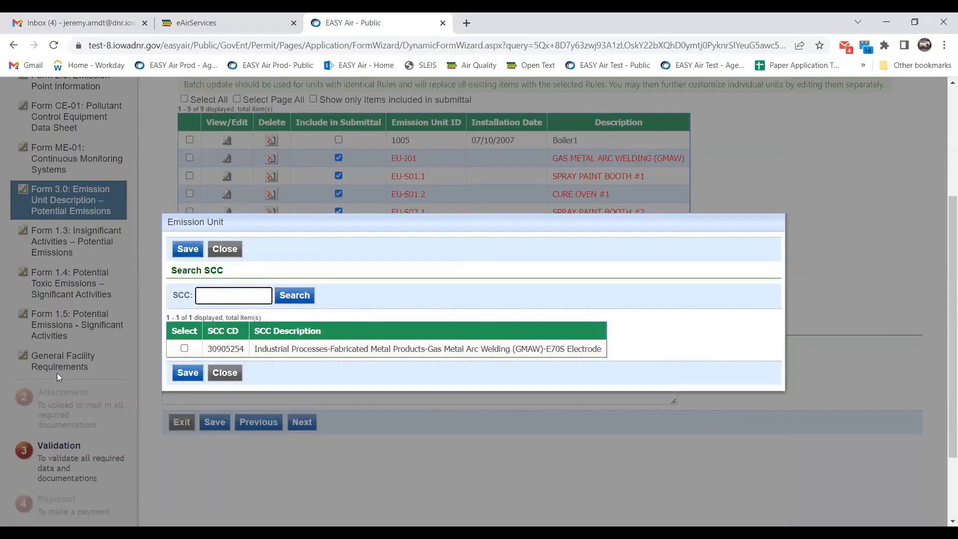
{"action": "left_click", "coordinate": [184, 348]}
{"action": "left_click", "coordinate": [186, 372]}
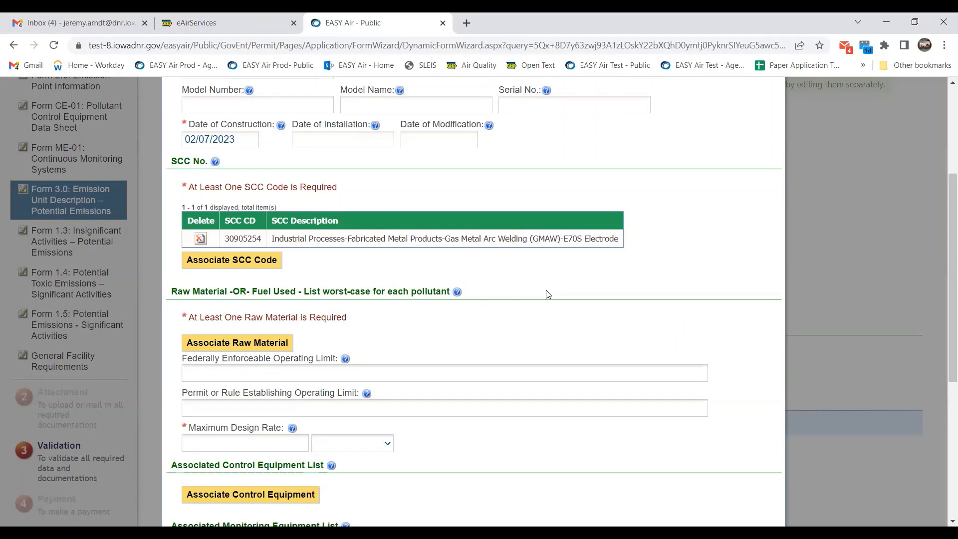
{"action": "scroll", "coordinate": [548, 294], "scroll_direction": "down", "scroll_amount": 2}
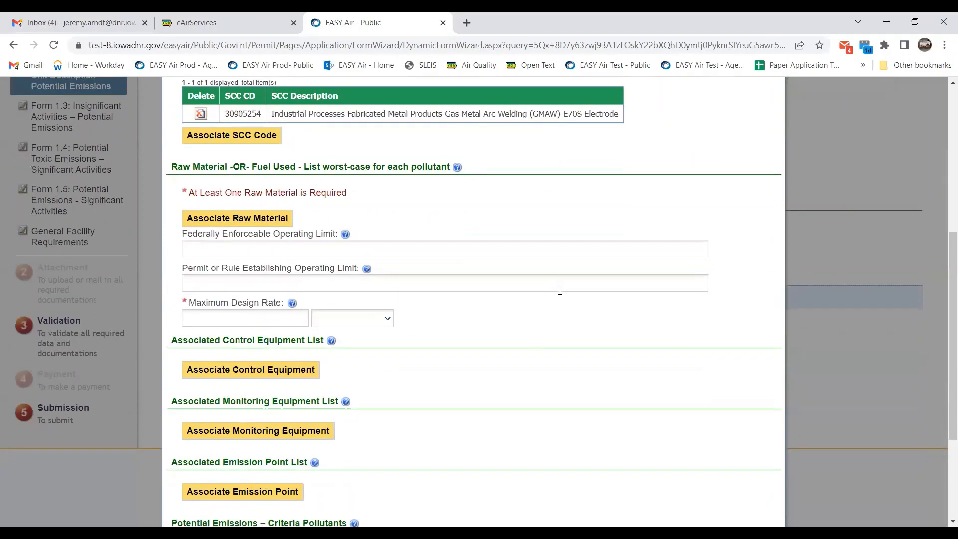
Search raw materials for 'wire' and save IA129 WIRE to EU-I01.
{"action": "left_click", "coordinate": [220, 217]}
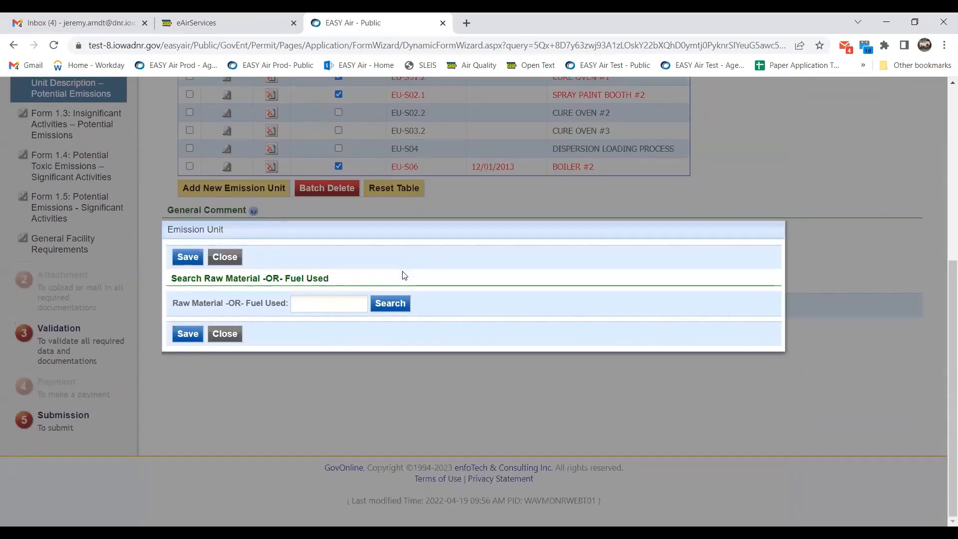
{"action": "left_click", "coordinate": [332, 297]}
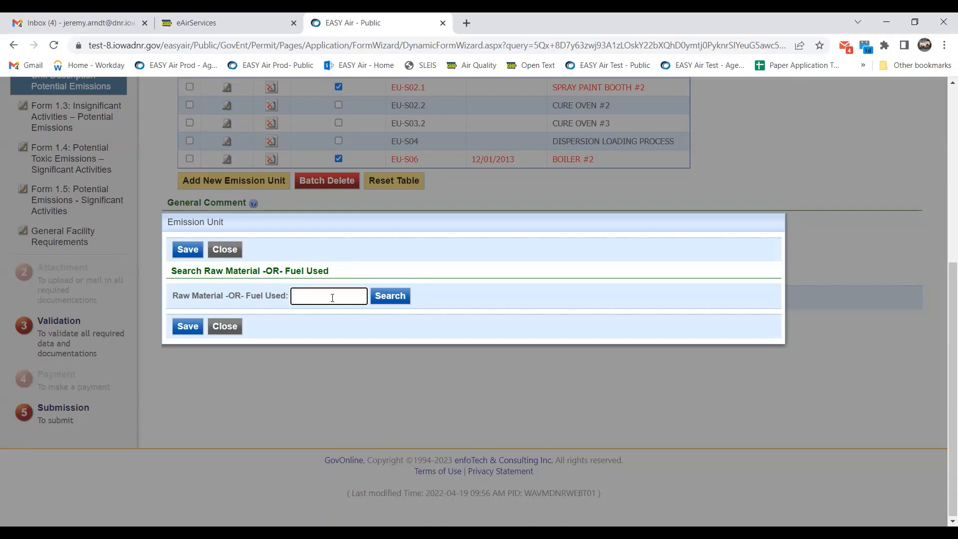
{"action": "type", "text": "weld wire"}
{"action": "left_click", "coordinate": [381, 302]}
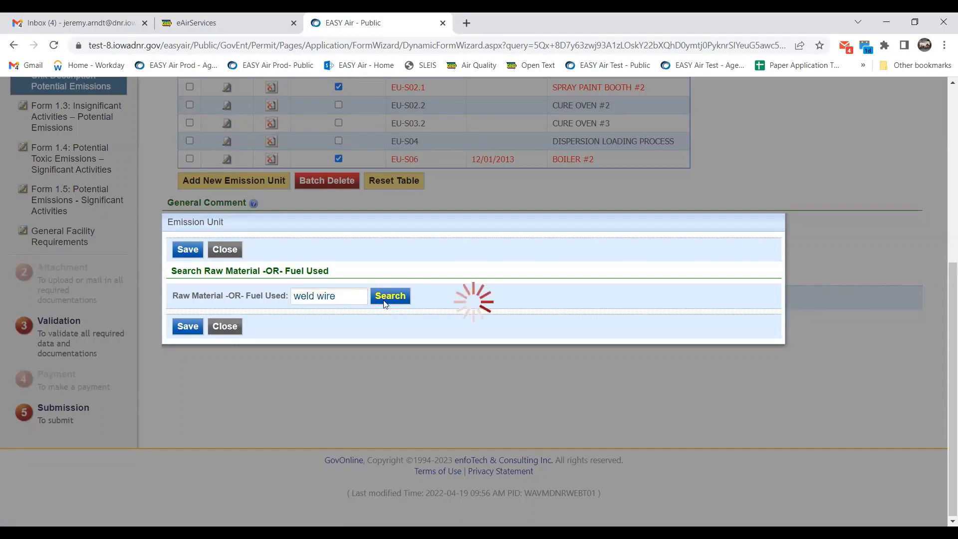
{"action": "left_click", "coordinate": [348, 305]}
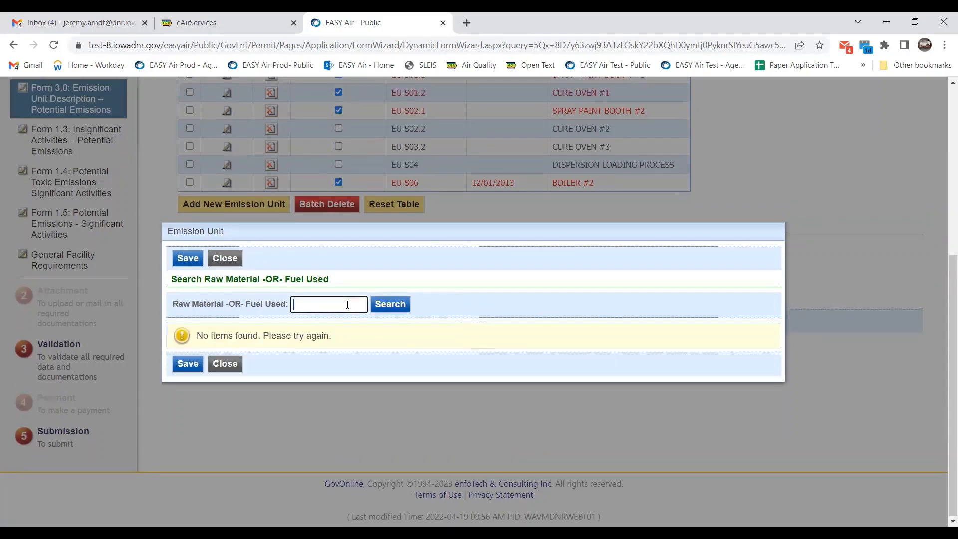
{"action": "type", "text": "wire"}
{"action": "left_click", "coordinate": [397, 303]}
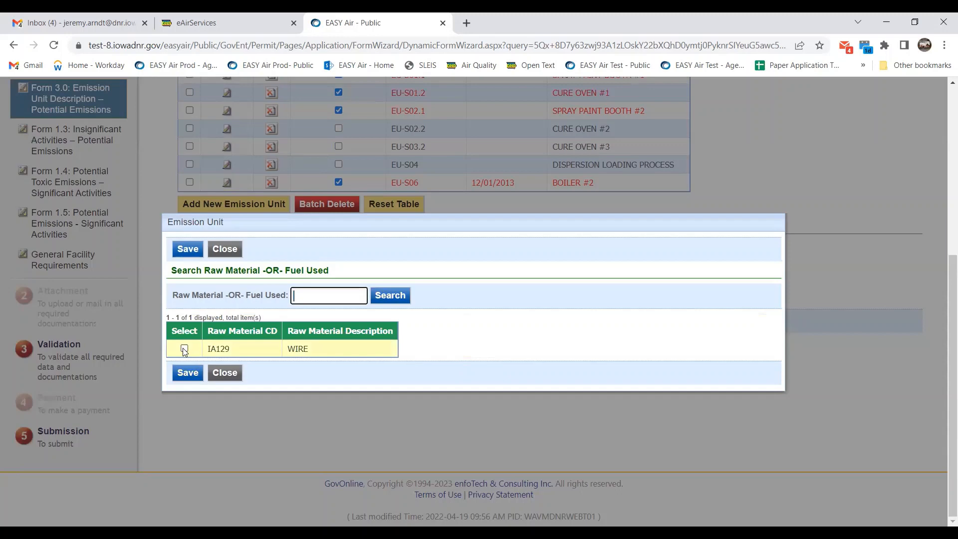
{"action": "left_click", "coordinate": [184, 349]}
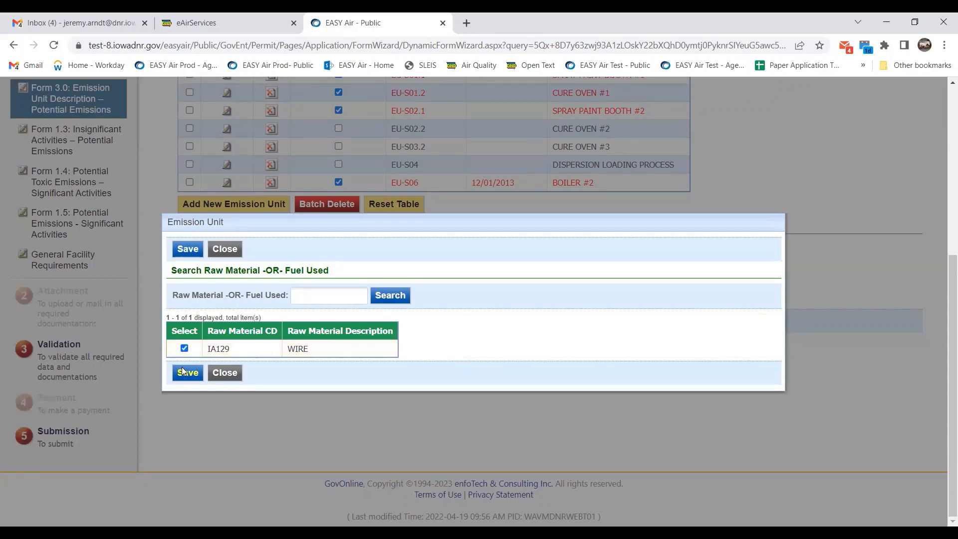
{"action": "left_click", "coordinate": [183, 370]}
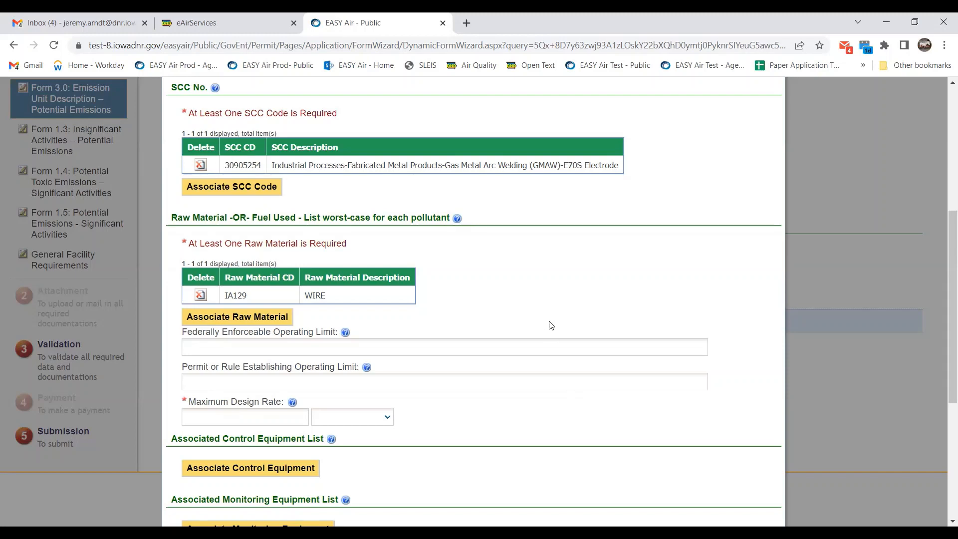
Move down to the Federally Enforceable Operating Limit field and place the cursor in it.
{"action": "scroll", "coordinate": [551, 325], "scroll_direction": "down", "scroll_amount": 1}
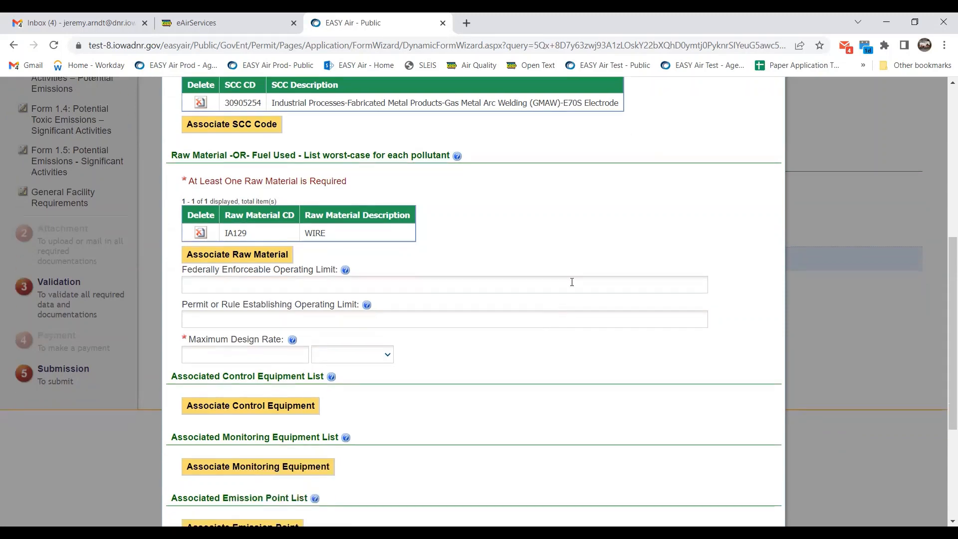
{"action": "scroll", "coordinate": [570, 282], "scroll_direction": "down", "scroll_amount": 1}
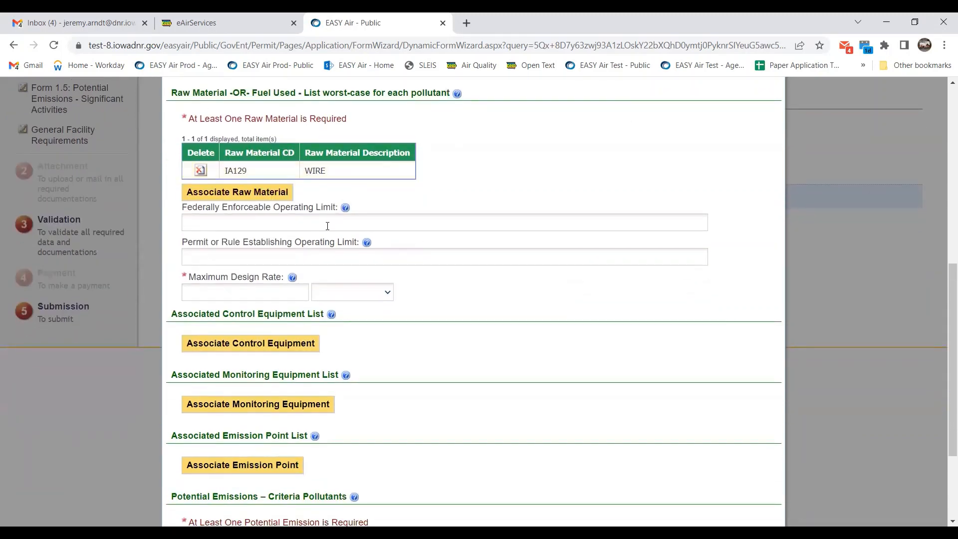
{"action": "left_click", "coordinate": [288, 222]}
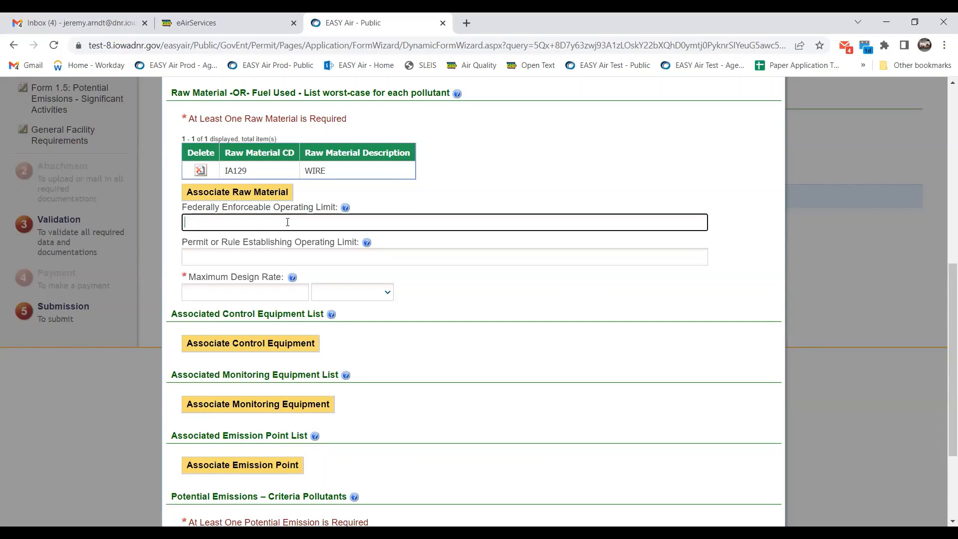
Enter a maximum design rate of 20 with the unit LB/HR for the welding unit.
{"action": "left_click", "coordinate": [291, 259]}
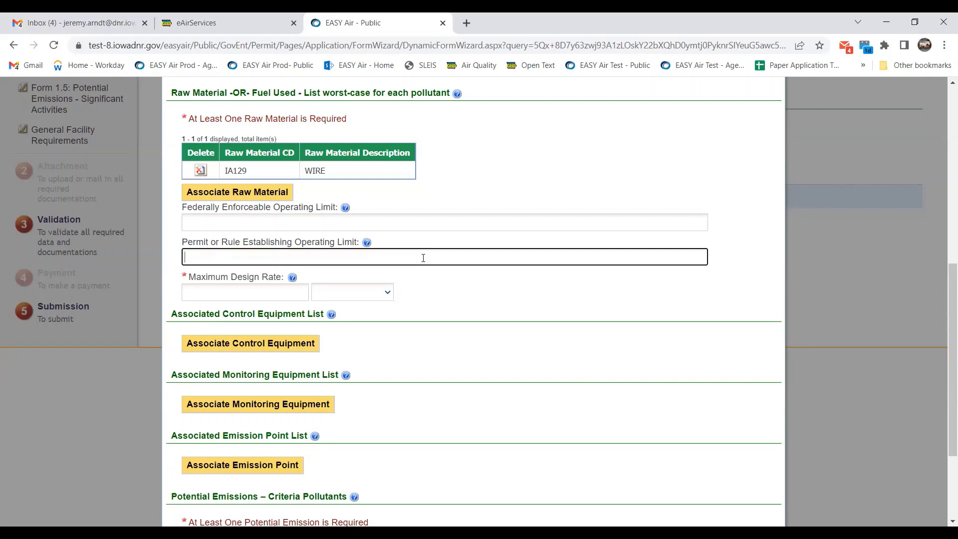
{"action": "left_click", "coordinate": [261, 290]}
{"action": "scroll", "coordinate": [389, 327], "scroll_direction": "up", "scroll_amount": 5}
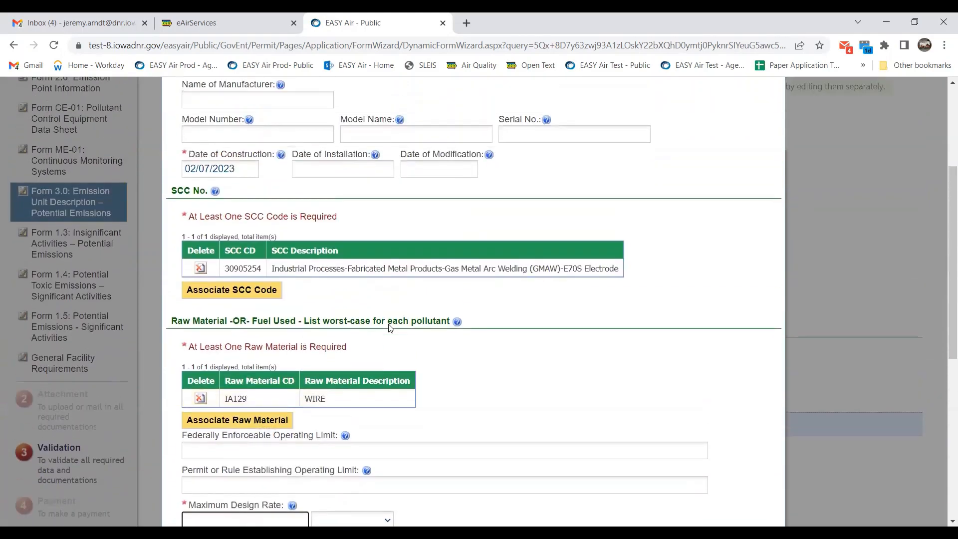
{"action": "scroll", "coordinate": [390, 328], "scroll_direction": "up", "scroll_amount": 3}
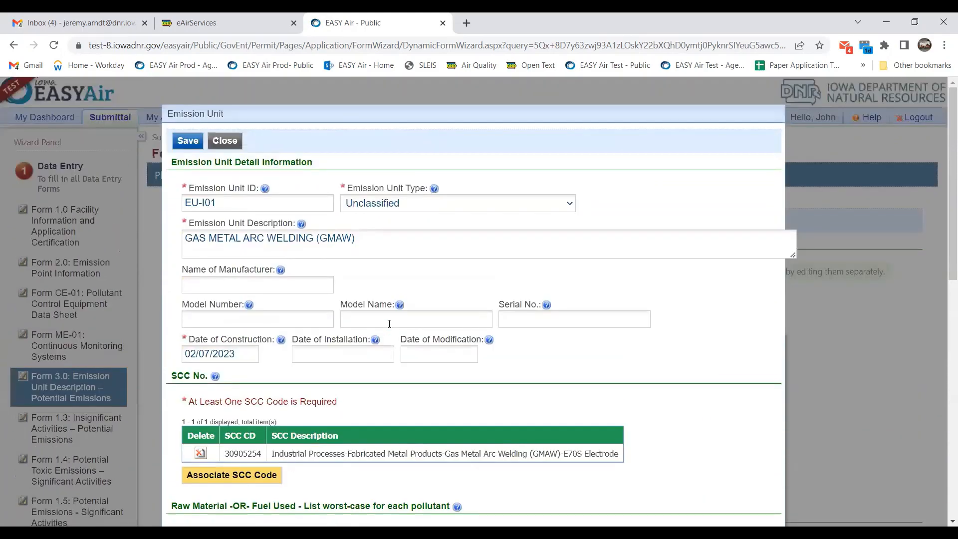
{"action": "scroll", "coordinate": [390, 328], "scroll_direction": "down", "scroll_amount": 1}
{"action": "scroll", "coordinate": [390, 327], "scroll_direction": "down", "scroll_amount": 11}
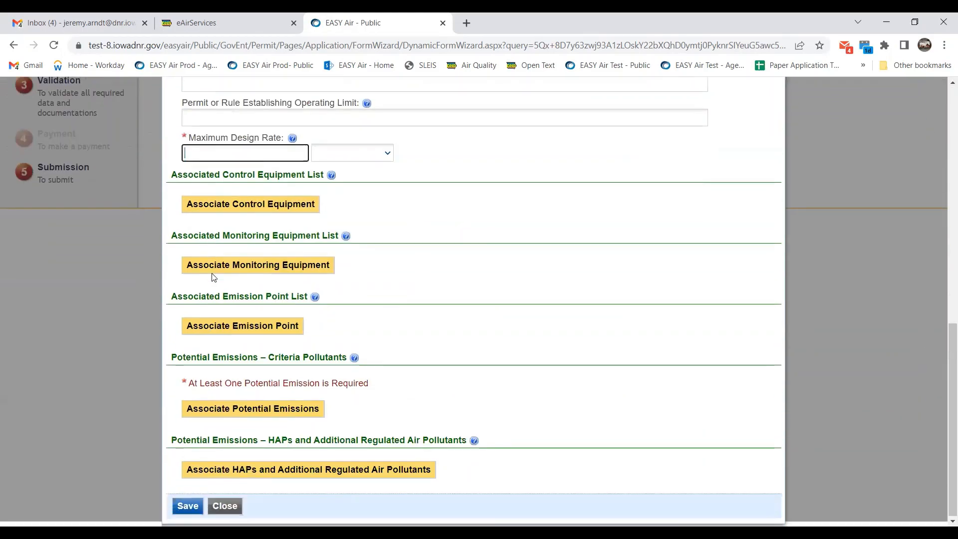
{"action": "scroll", "coordinate": [213, 272], "scroll_direction": "up", "scroll_amount": 3}
{"action": "left_click", "coordinate": [232, 267]}
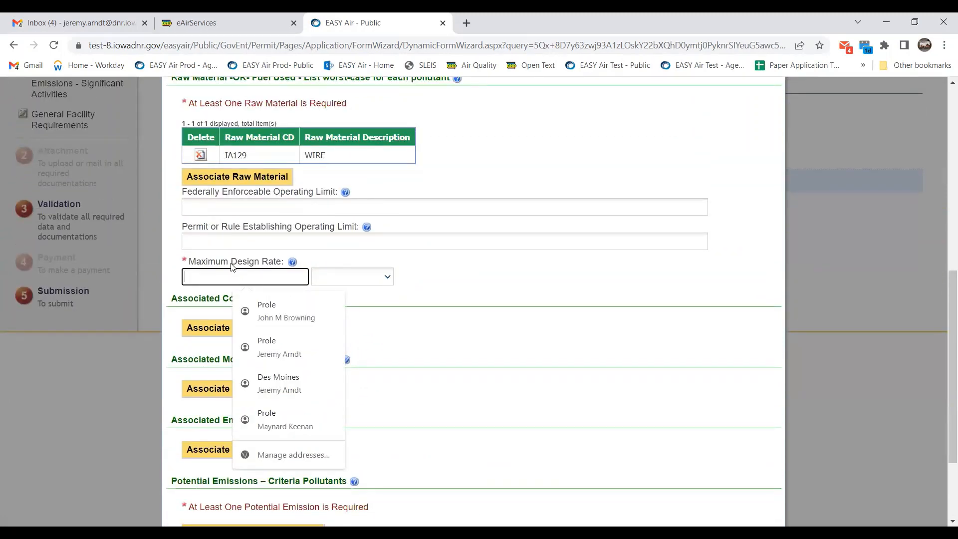
{"action": "type", "text": "20"}
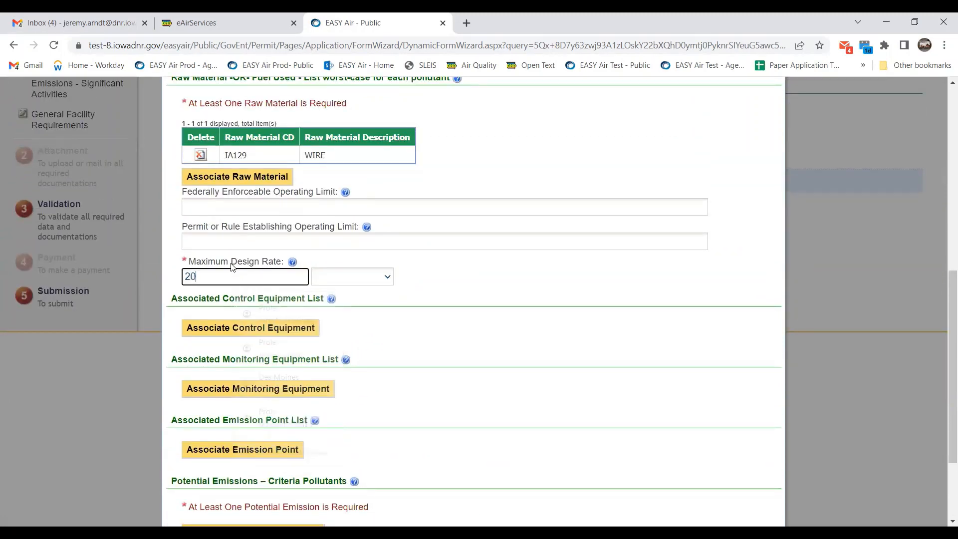
{"action": "left_click", "coordinate": [357, 278]}
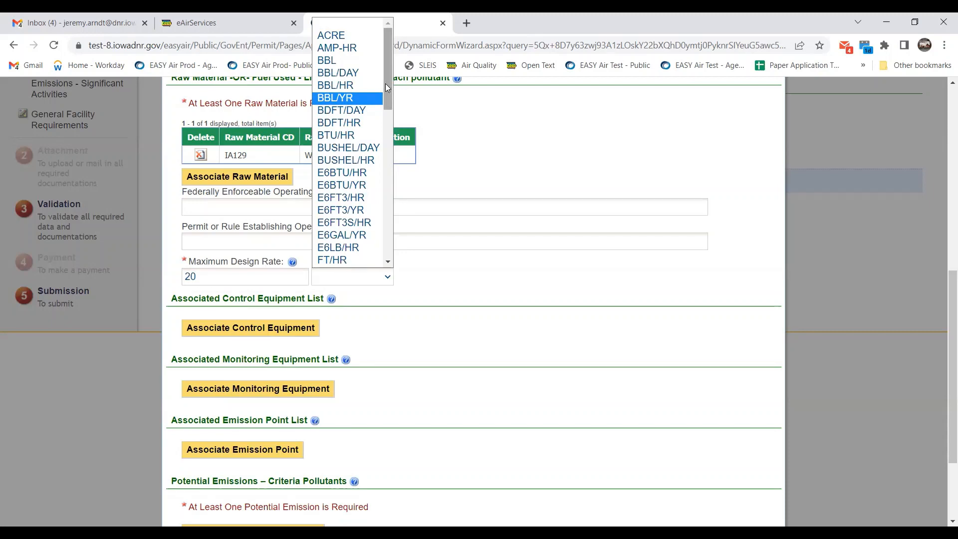
{"action": "left_click_drag", "start_coordinate": [385, 83], "coordinate": [372, 221]}
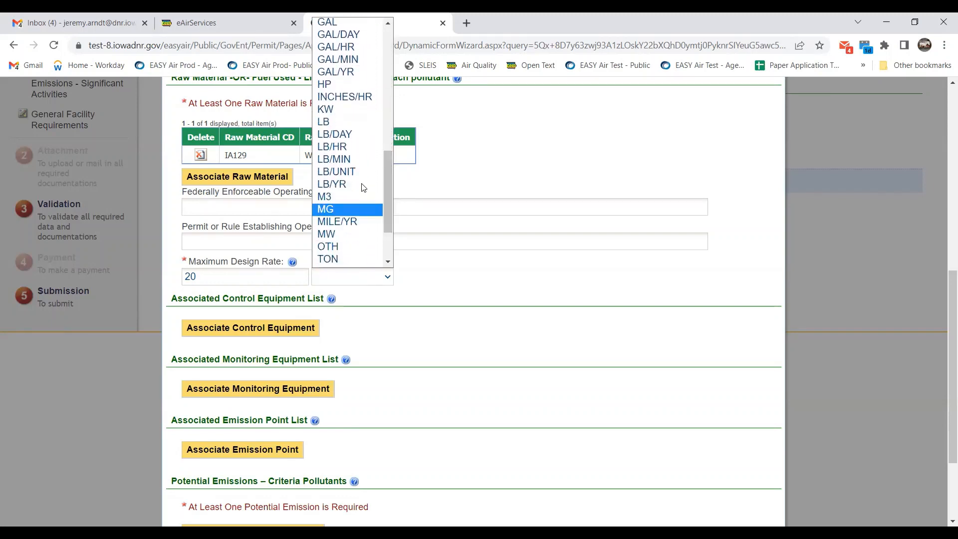
{"action": "left_click", "coordinate": [344, 146]}
{"action": "scroll", "coordinate": [589, 256], "scroll_direction": "down", "scroll_amount": 2}
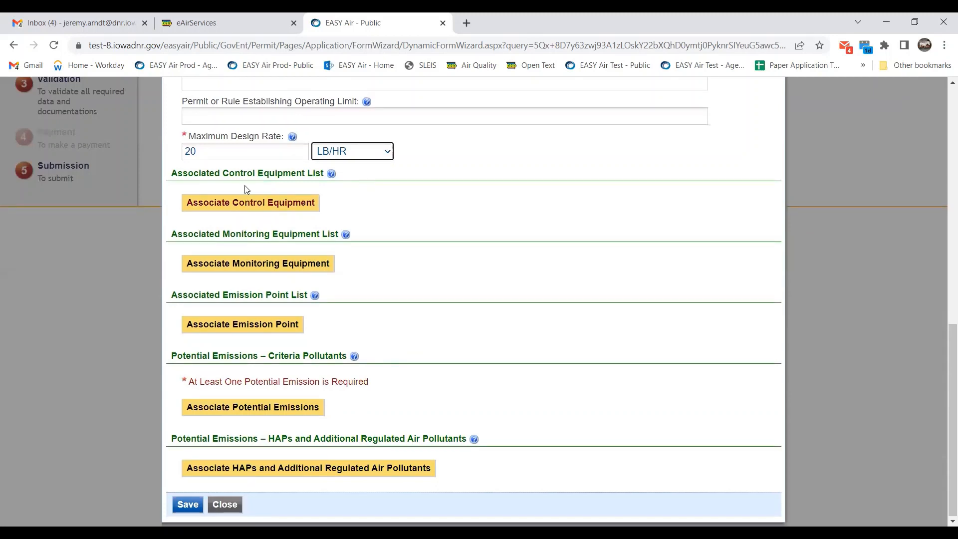
Skip control equipment and link emission point EP-S01.1, the Spray Paint Booth #1 stack.
{"action": "left_click", "coordinate": [289, 204]}
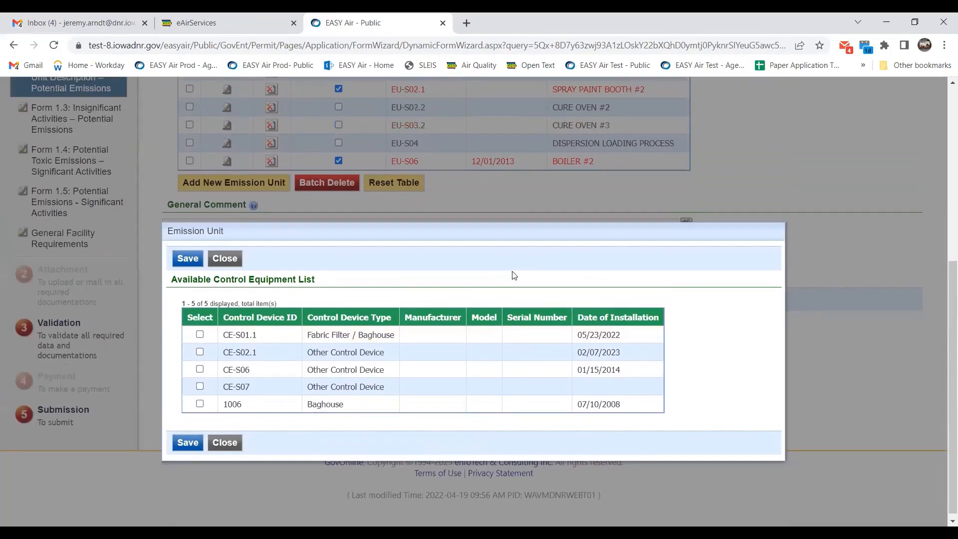
{"action": "left_click", "coordinate": [234, 446]}
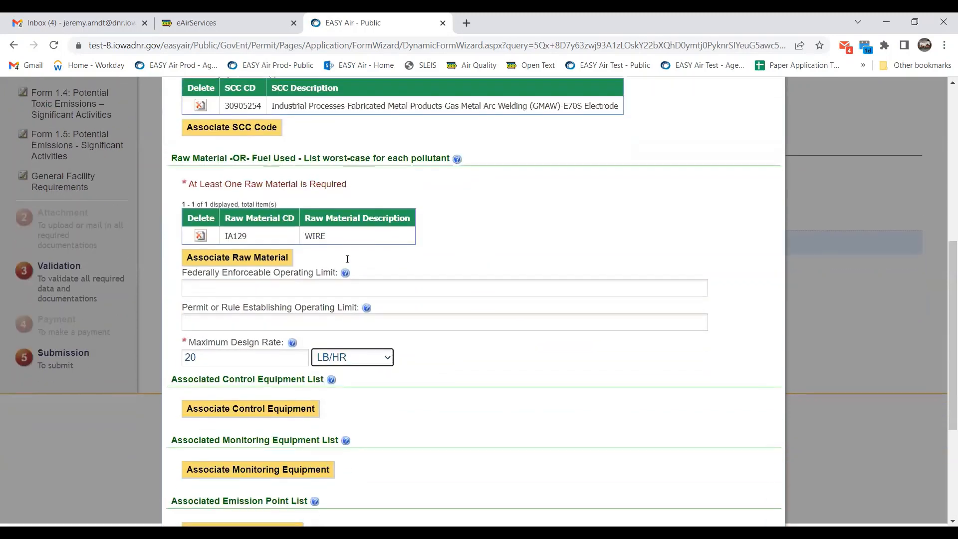
{"action": "scroll", "coordinate": [347, 259], "scroll_direction": "down", "scroll_amount": 4}
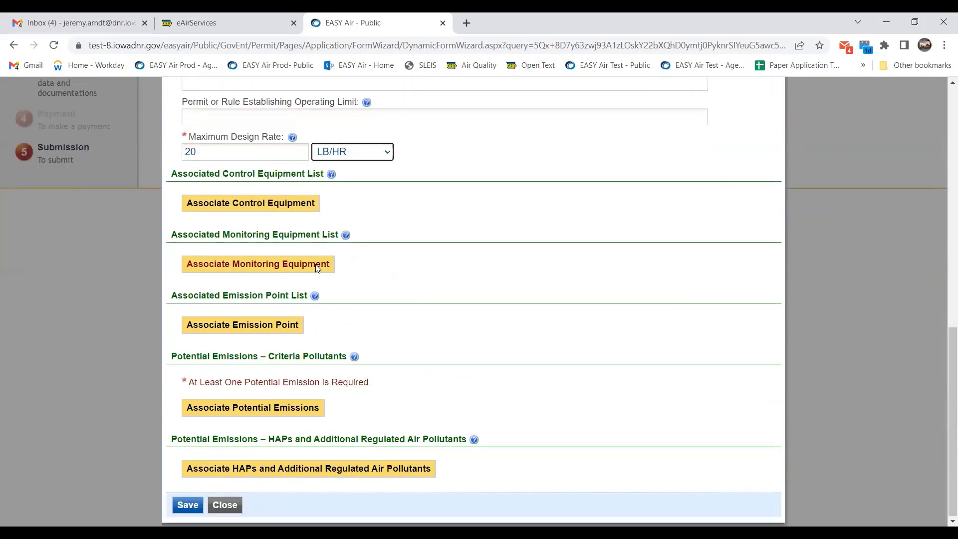
{"action": "left_click", "coordinate": [282, 326]}
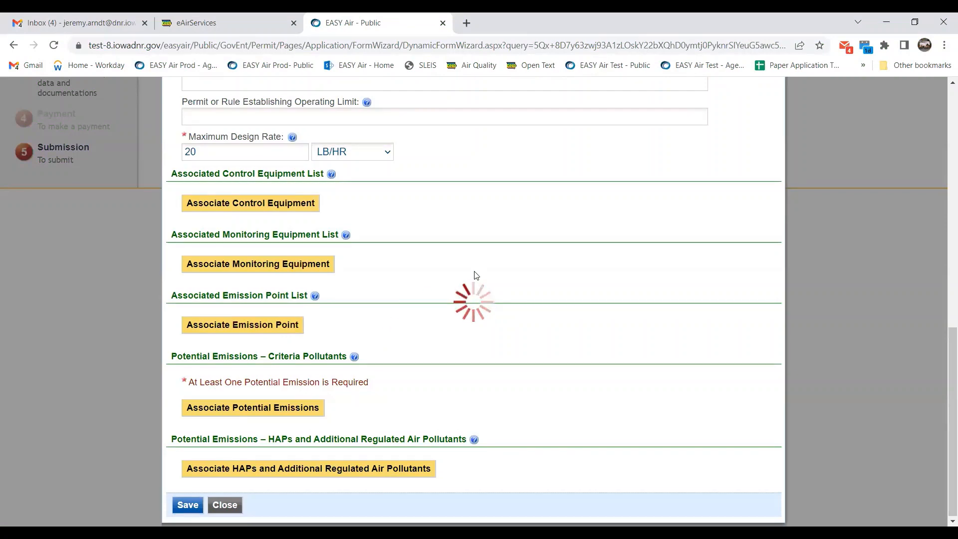
{"action": "scroll", "coordinate": [377, 262], "scroll_direction": "down", "scroll_amount": 1}
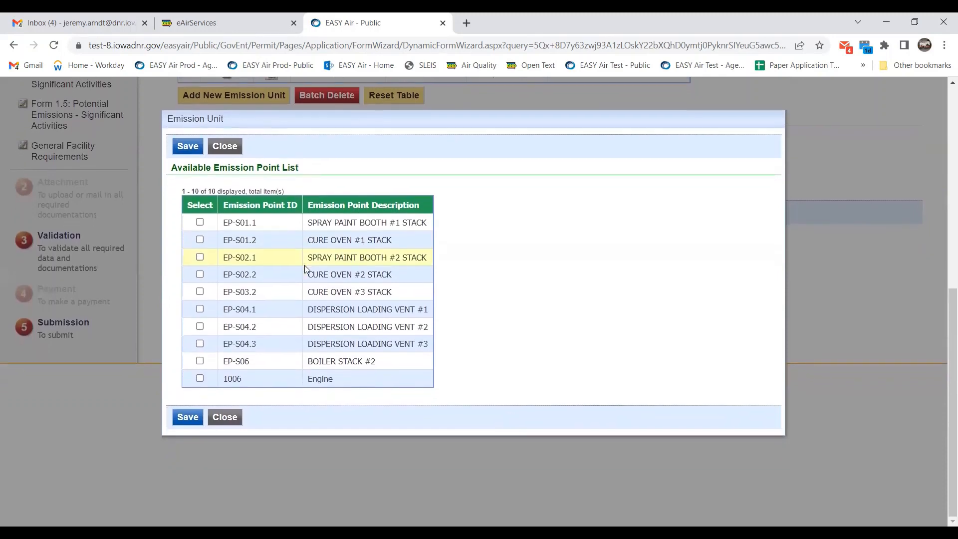
{"action": "scroll", "coordinate": [492, 325], "scroll_direction": "up", "scroll_amount": 4}
{"action": "scroll", "coordinate": [278, 366], "scroll_direction": "down", "scroll_amount": 1}
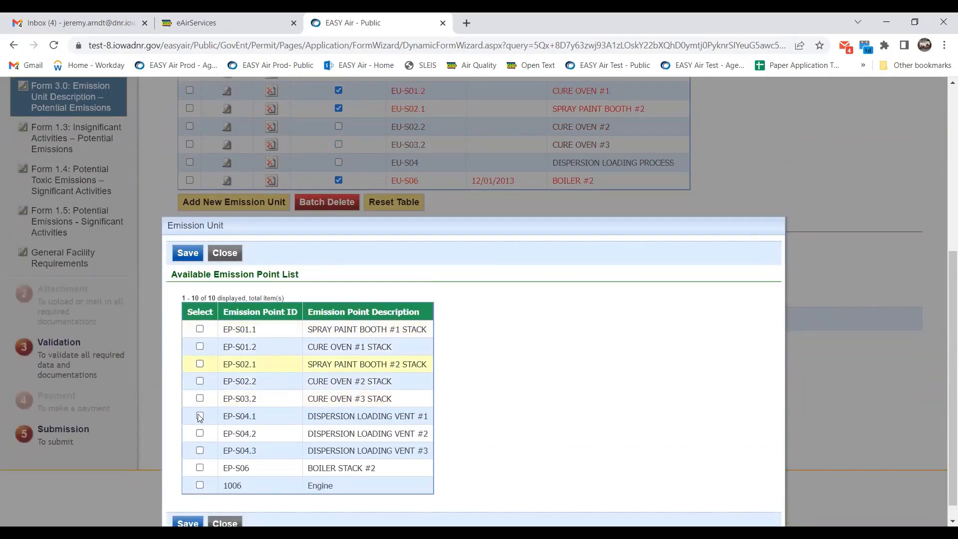
{"action": "left_click", "coordinate": [199, 329]}
{"action": "scroll", "coordinate": [189, 476], "scroll_direction": "down", "scroll_amount": 1}
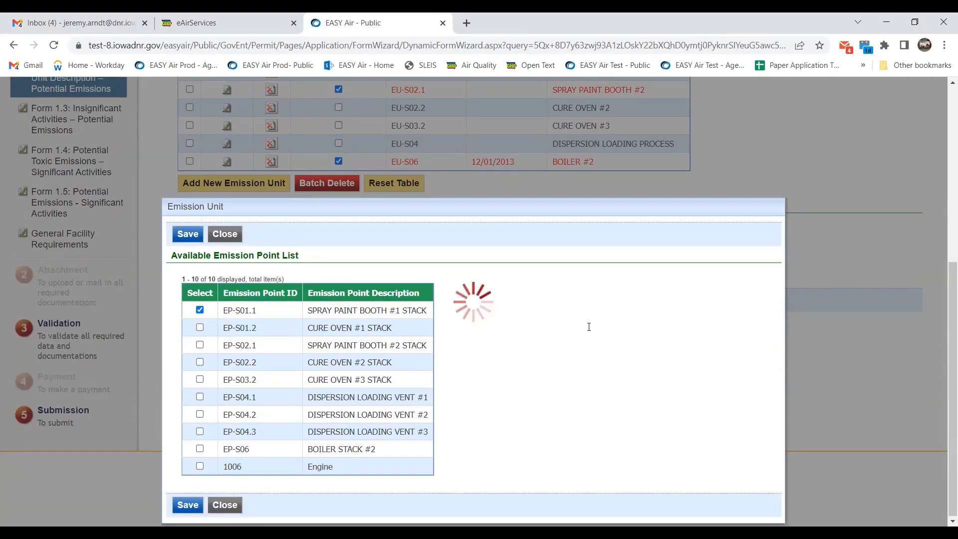
{"action": "scroll", "coordinate": [590, 330], "scroll_direction": "down", "scroll_amount": 6}
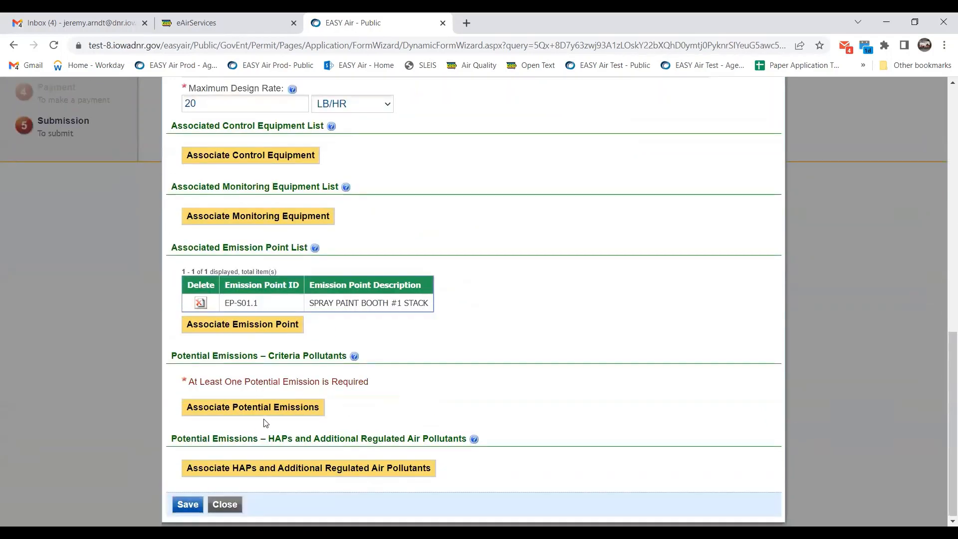
Search pollutant code 'pm' and select PM25-PRI, PM10-PRI and PM-PRI.
{"action": "left_click", "coordinate": [269, 412]}
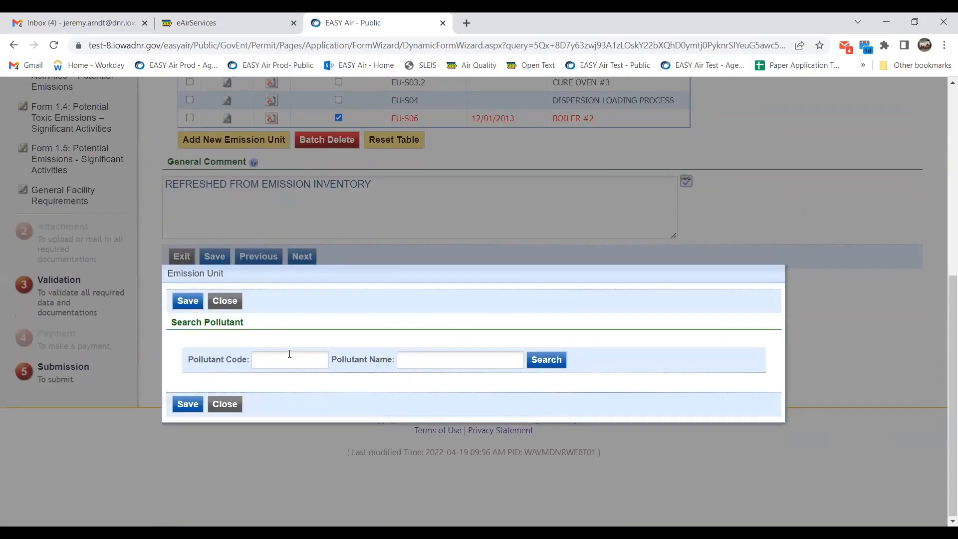
{"action": "left_click", "coordinate": [291, 357]}
{"action": "type", "text": "pm"}
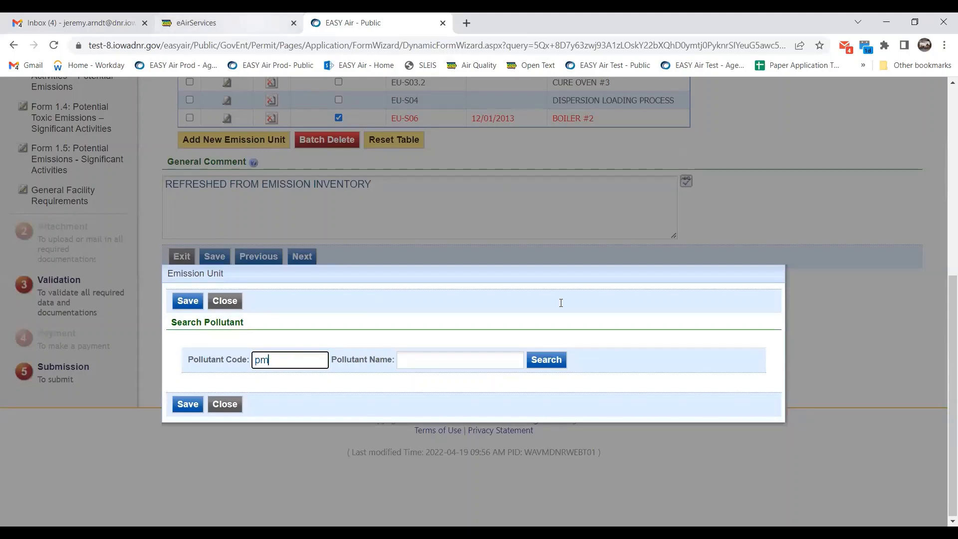
{"action": "left_click", "coordinate": [560, 360]}
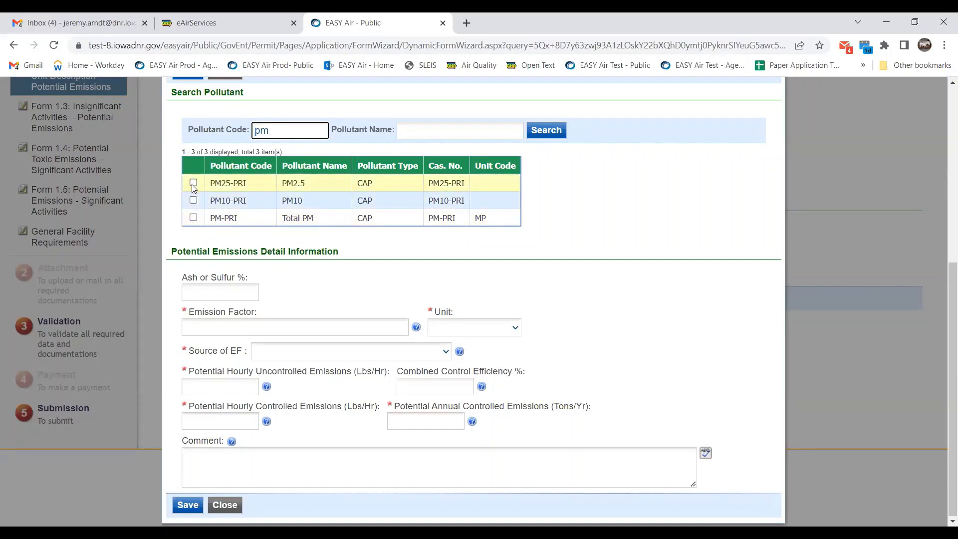
{"action": "left_click", "coordinate": [193, 184]}
{"action": "left_click", "coordinate": [193, 200]}
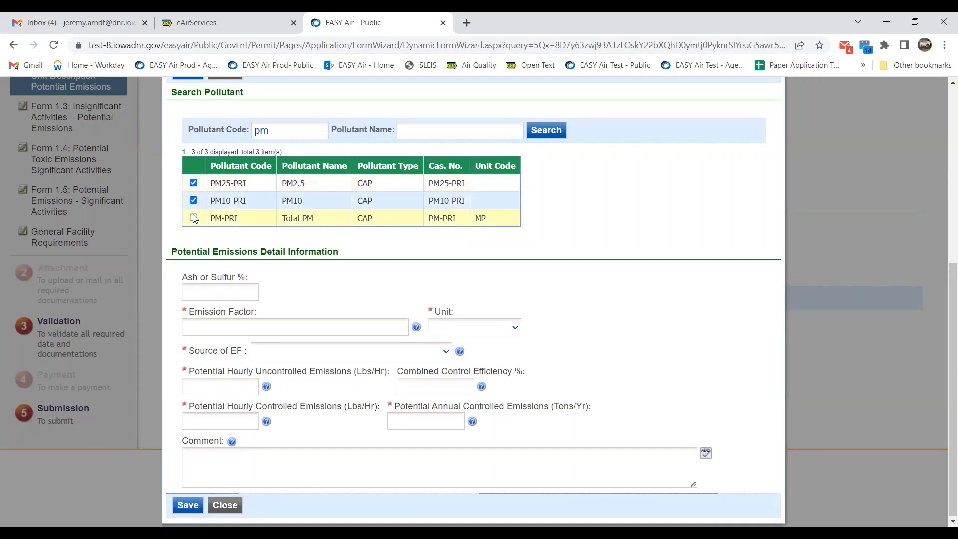
{"action": "left_click", "coordinate": [194, 218]}
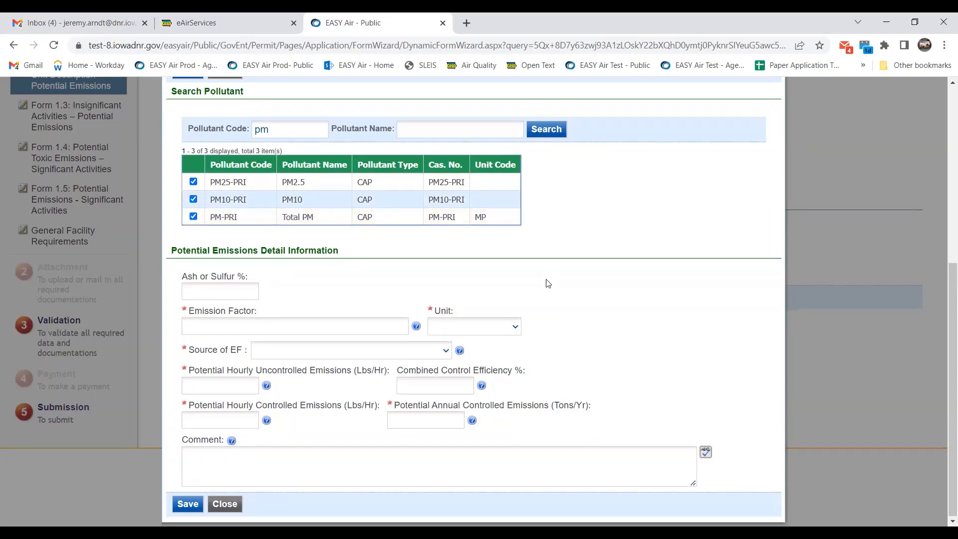
Set the particulate emission factor to .005 LB/LB.
{"action": "left_click", "coordinate": [355, 325]}
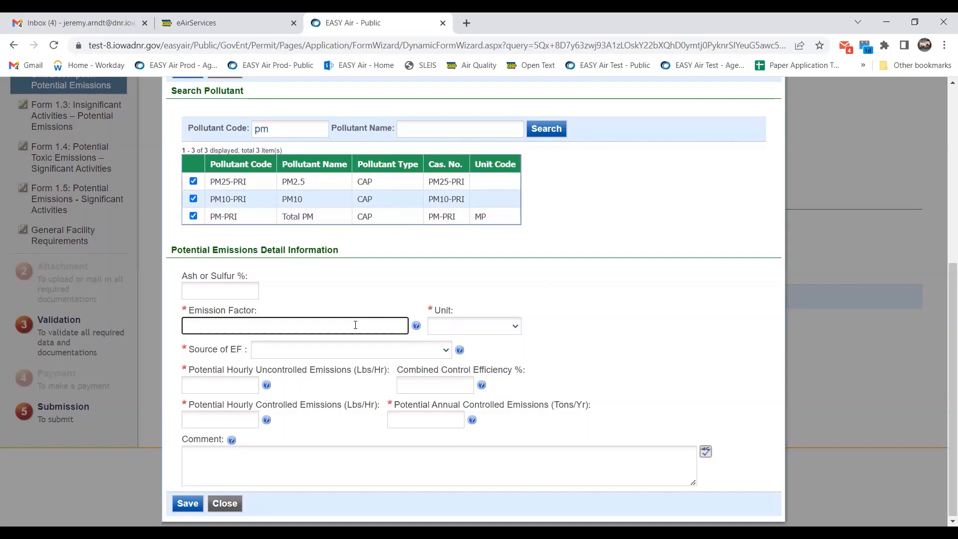
{"action": "type", "text": ".005"}
{"action": "left_click", "coordinate": [482, 327]}
{"action": "key", "text": "Down"}
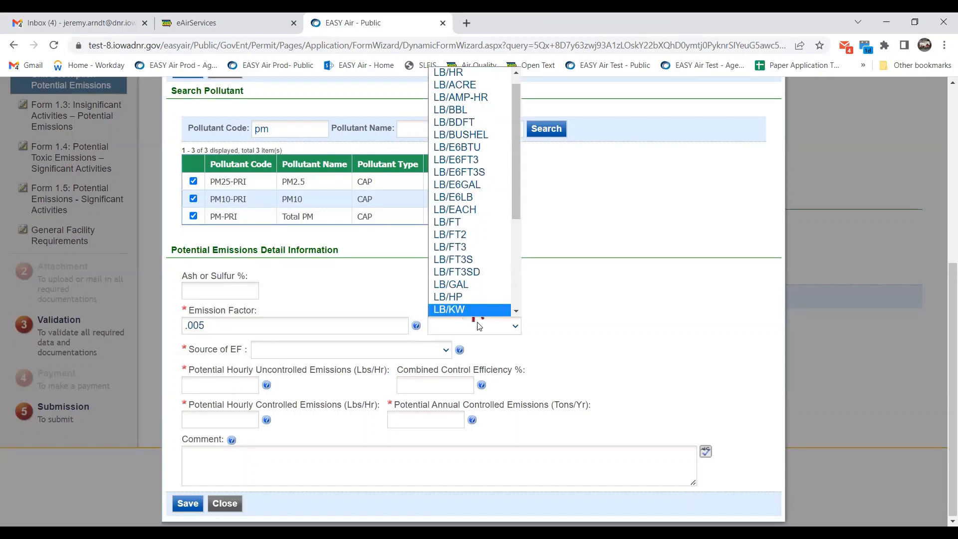
{"action": "left_click", "coordinate": [494, 335]}
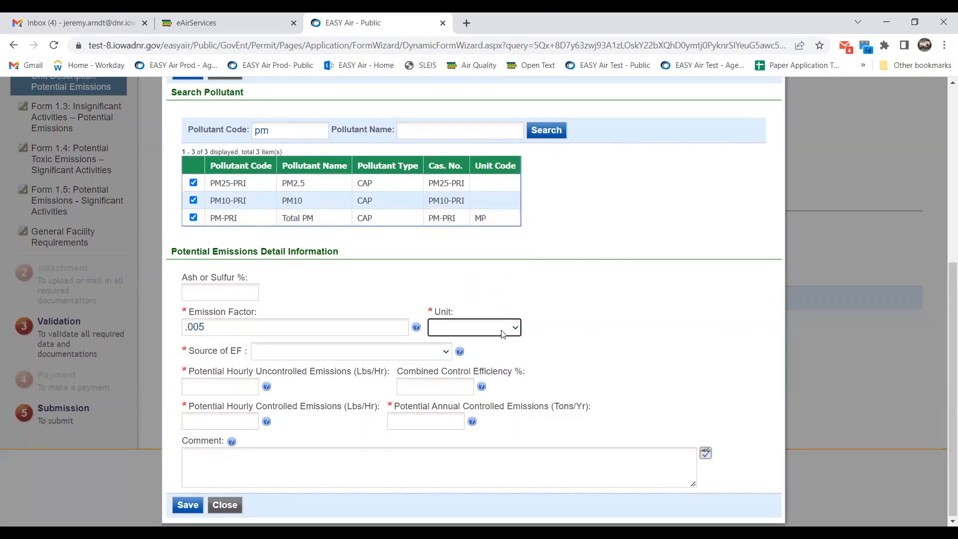
{"action": "left_click", "coordinate": [503, 334]}
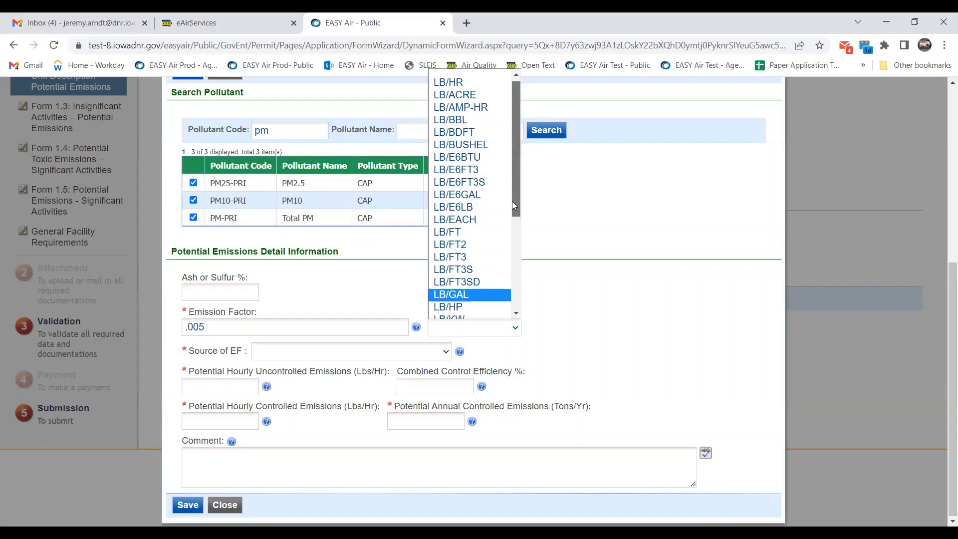
{"action": "left_click_drag", "start_coordinate": [512, 201], "coordinate": [511, 265]}
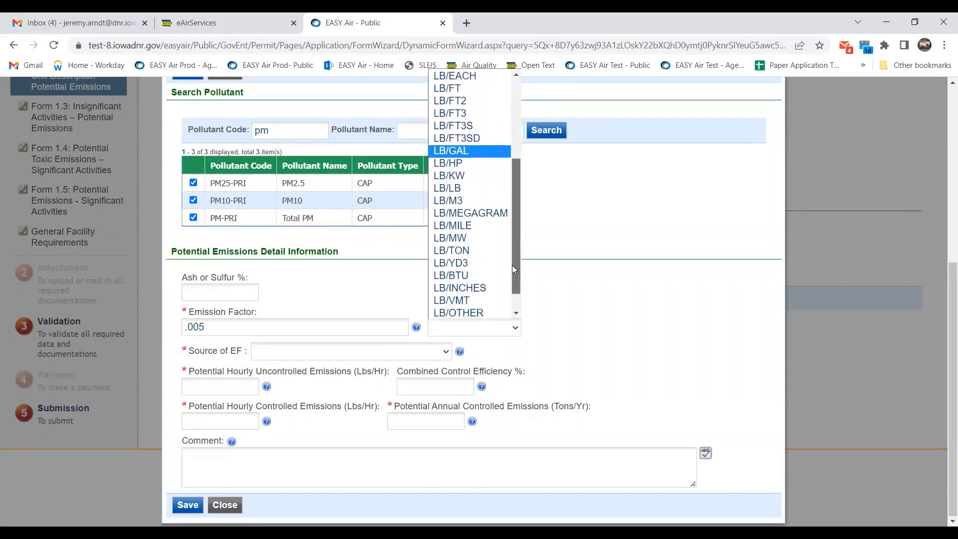
{"action": "left_click", "coordinate": [469, 188]}
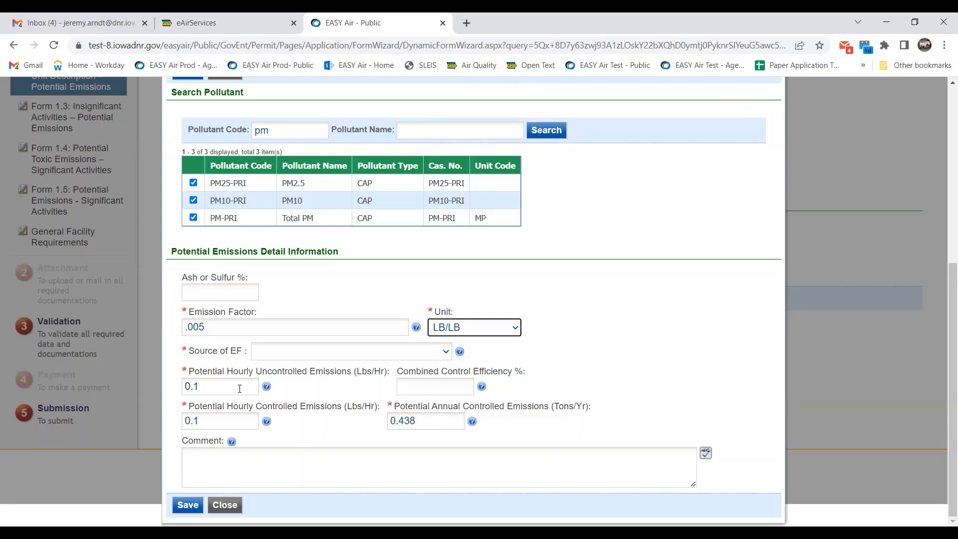
Set the factor source to Material Balance, uncontrolled emissions 0.05 lb/hr and control efficiency 90%.
{"action": "left_click", "coordinate": [435, 423]}
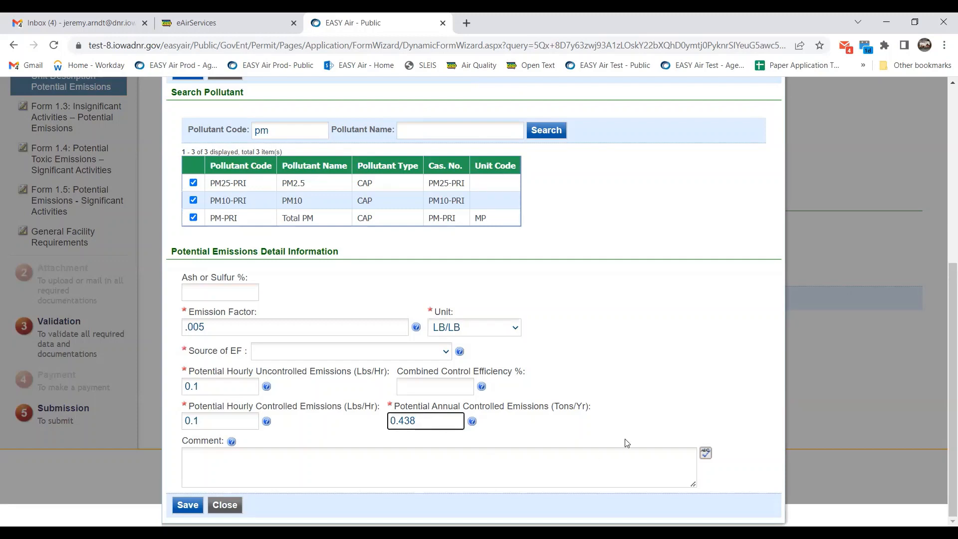
{"action": "left_click", "coordinate": [420, 355]}
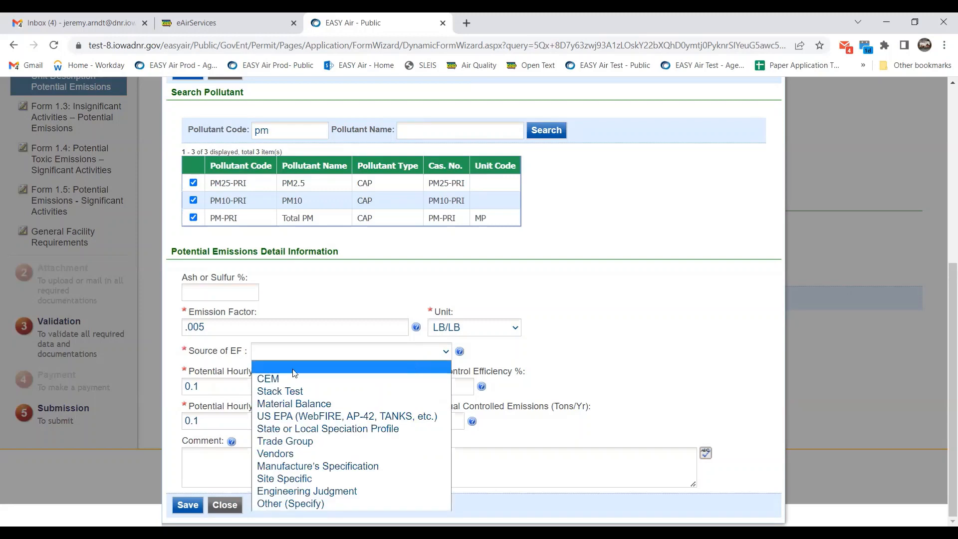
{"action": "left_click", "coordinate": [299, 404]}
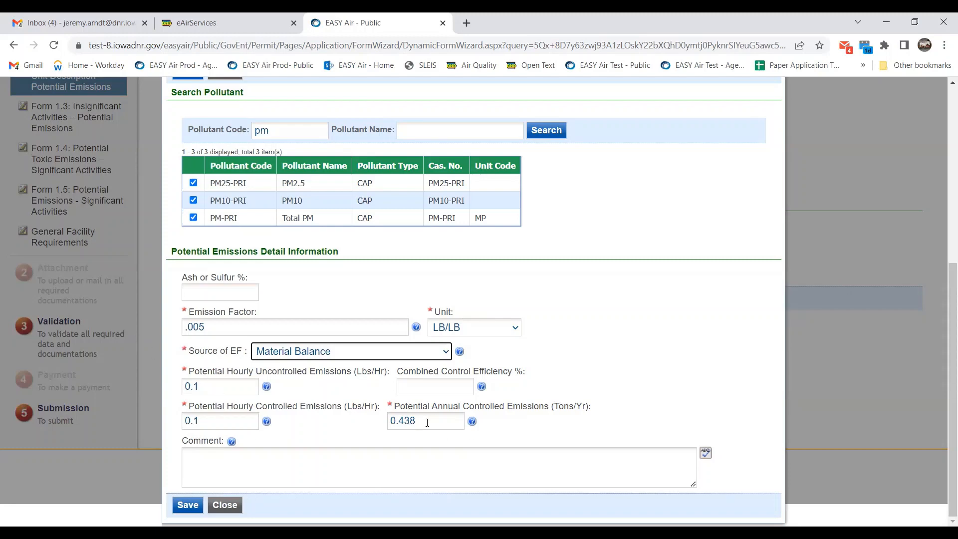
{"action": "left_click", "coordinate": [213, 388]}
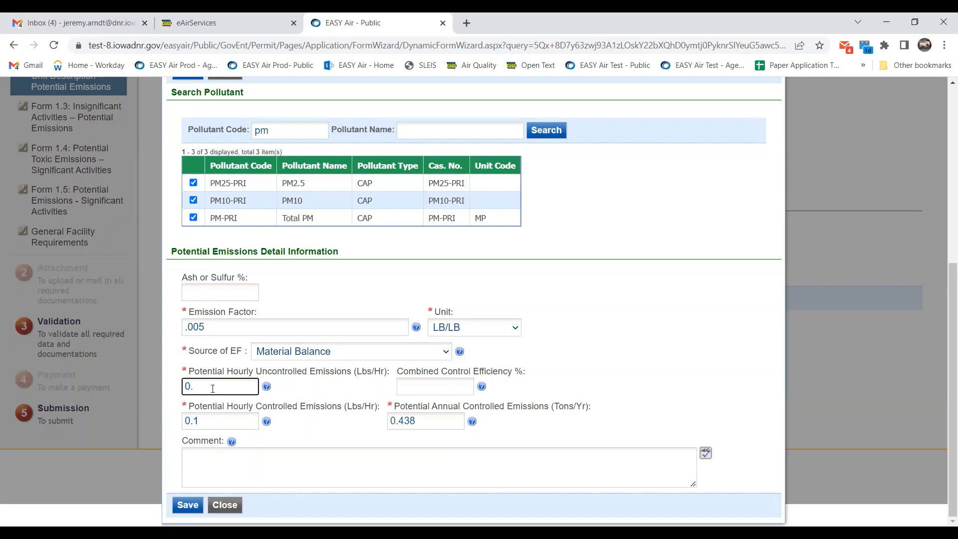
{"action": "type", "text": "05"}
{"action": "left_click", "coordinate": [433, 390]}
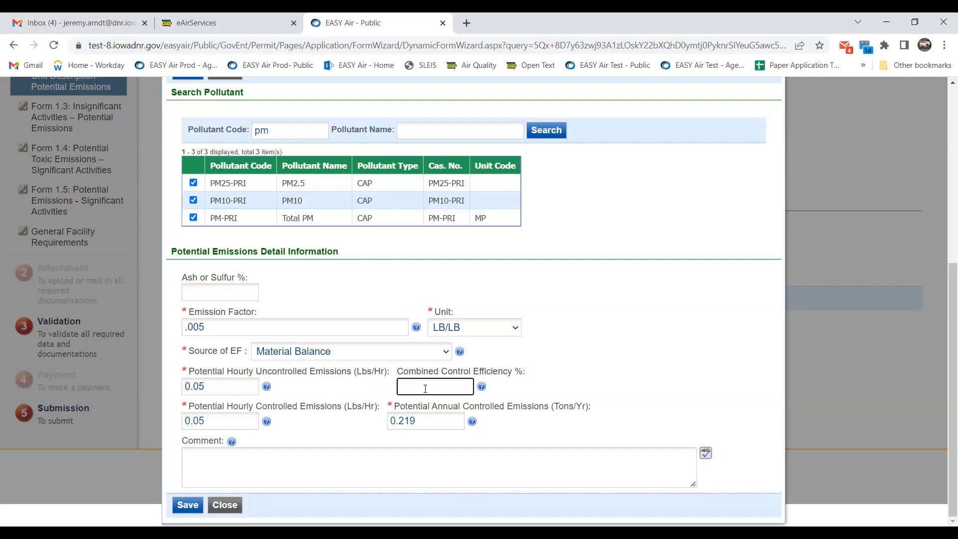
{"action": "type", "text": "90"}
Enter 0.005 lb/hr controlled and 0.01 tons/yr annual, then save the particulate emissions.
{"action": "left_click", "coordinate": [212, 424]}
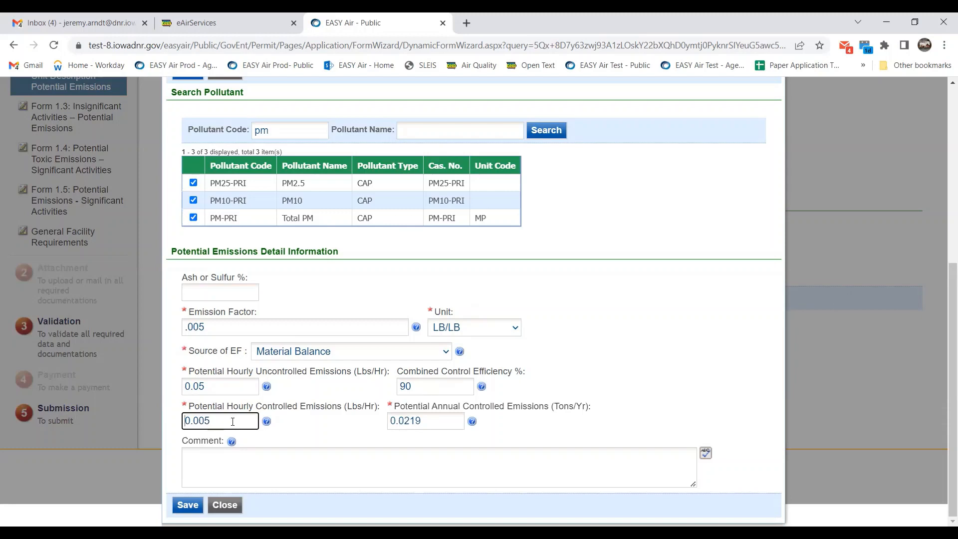
{"action": "left_click", "coordinate": [437, 423]}
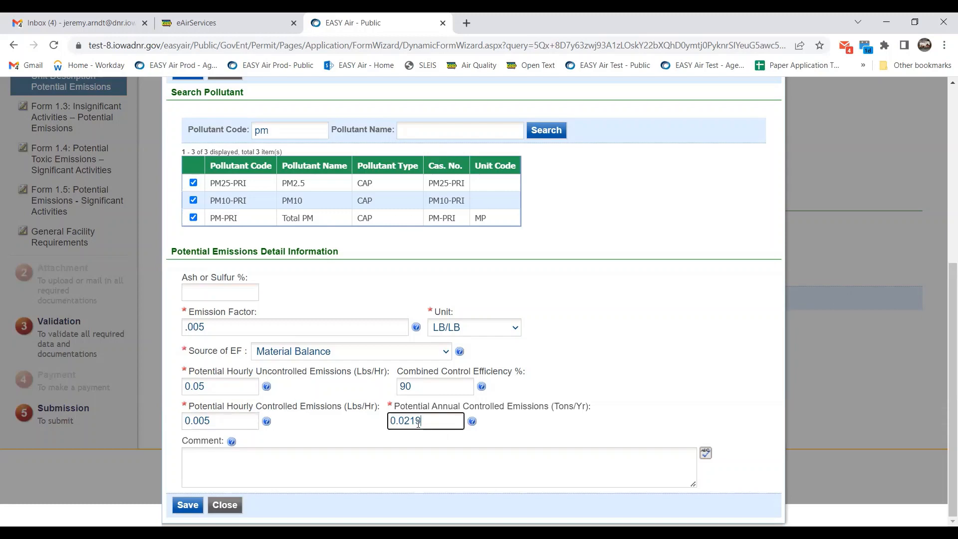
{"action": "key", "text": "shift+Left"}
{"action": "key", "text": "shift+Left"}
{"action": "key", "text": "shift+Left"}
{"action": "type", "text": "1"}
{"action": "left_click", "coordinate": [666, 405]}
{"action": "left_click", "coordinate": [181, 506]}
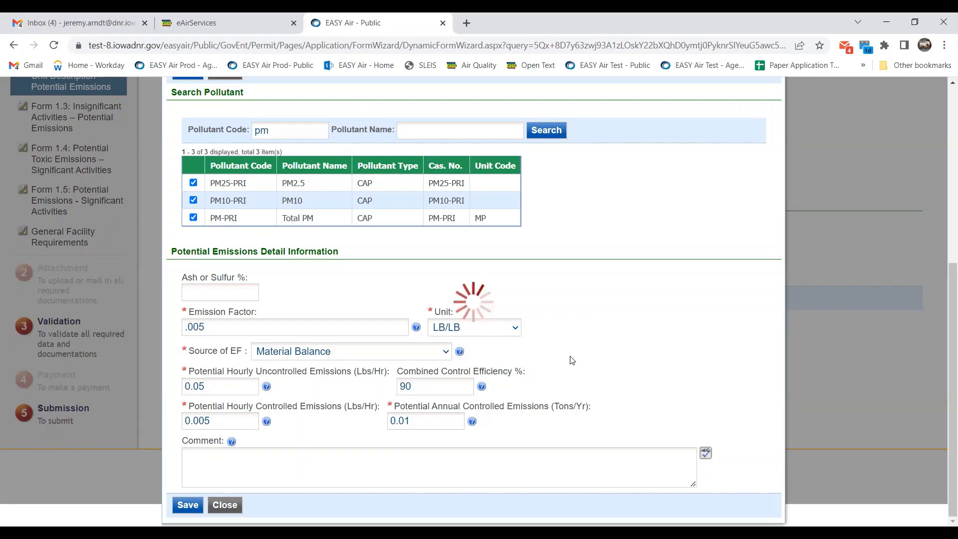
{"action": "scroll", "coordinate": [572, 360], "scroll_direction": "down", "scroll_amount": 10}
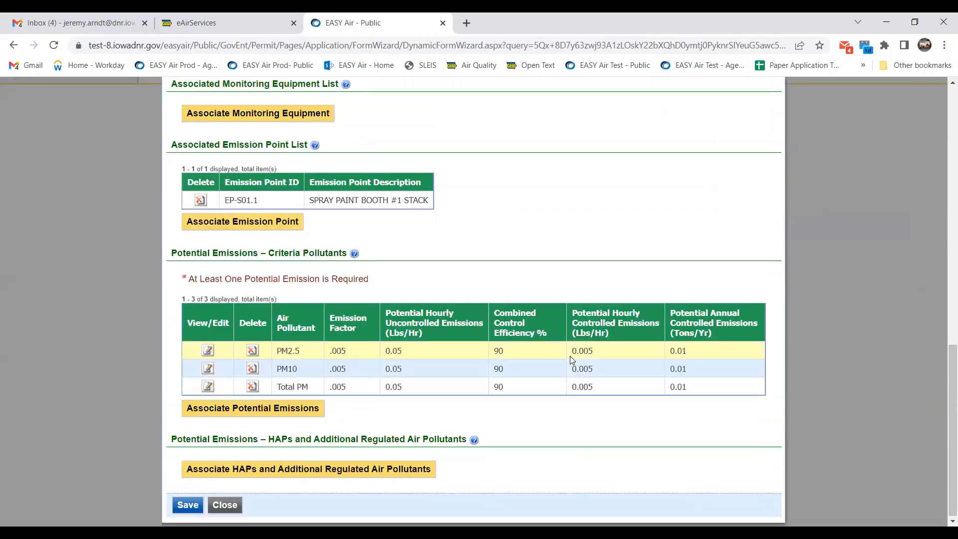
Add a HAP by searching pollutant name 'cobalt' and selecting Cobalt Compounds.
{"action": "left_click", "coordinate": [389, 472]}
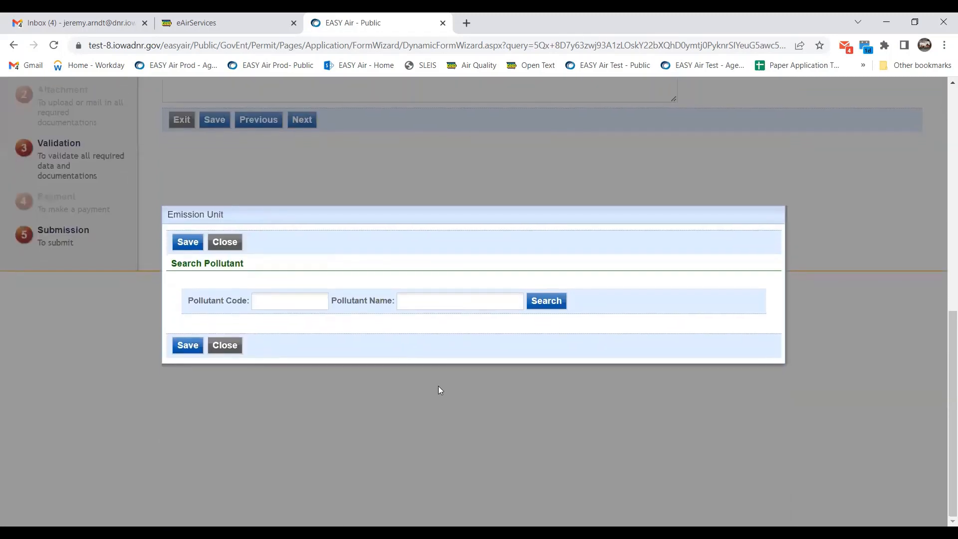
{"action": "scroll", "coordinate": [438, 385], "scroll_direction": "up", "scroll_amount": 1}
{"action": "left_click", "coordinate": [472, 355]}
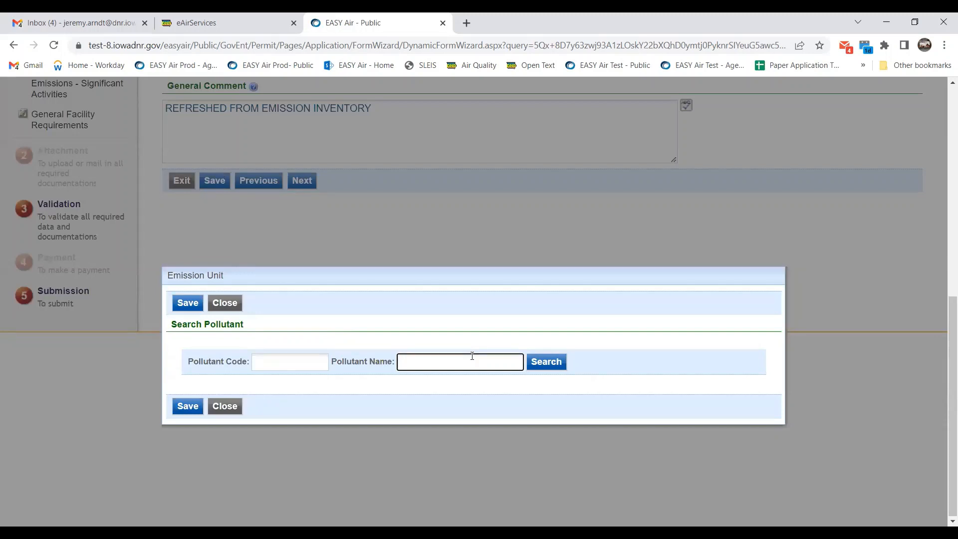
{"action": "type", "text": "cobalt"}
{"action": "key", "text": "Return"}
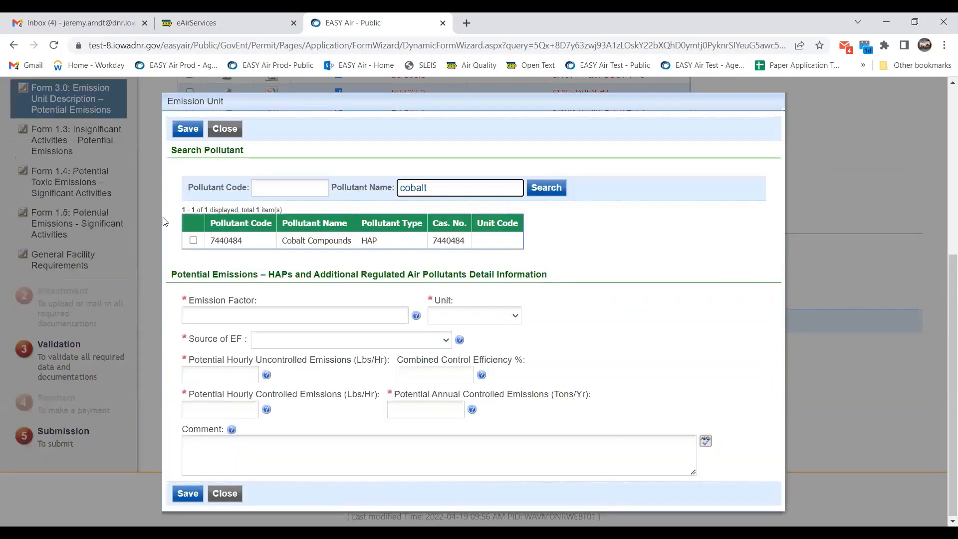
{"action": "left_click", "coordinate": [193, 241]}
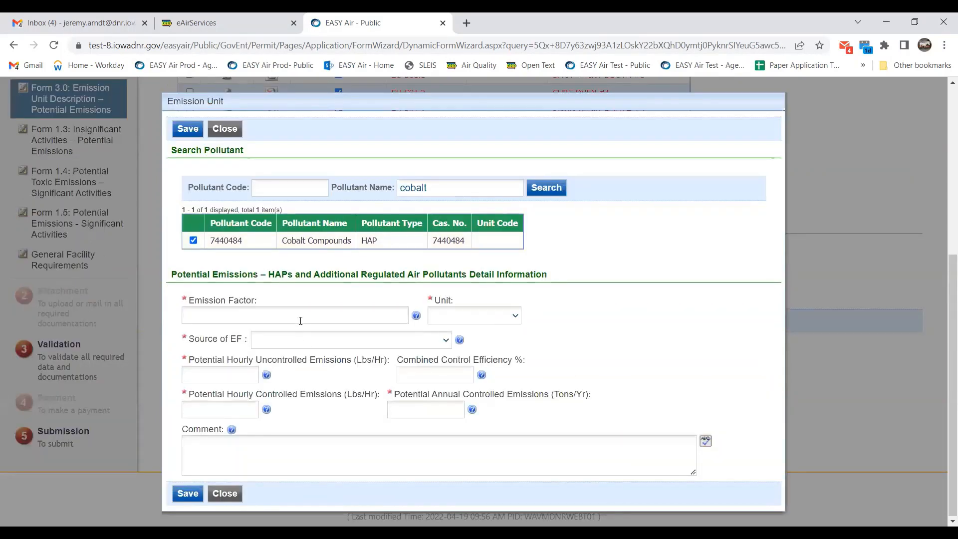
Set the cobalt emission factor to 0.005 LB/LB with source Material Balance.
{"action": "left_click", "coordinate": [305, 315]}
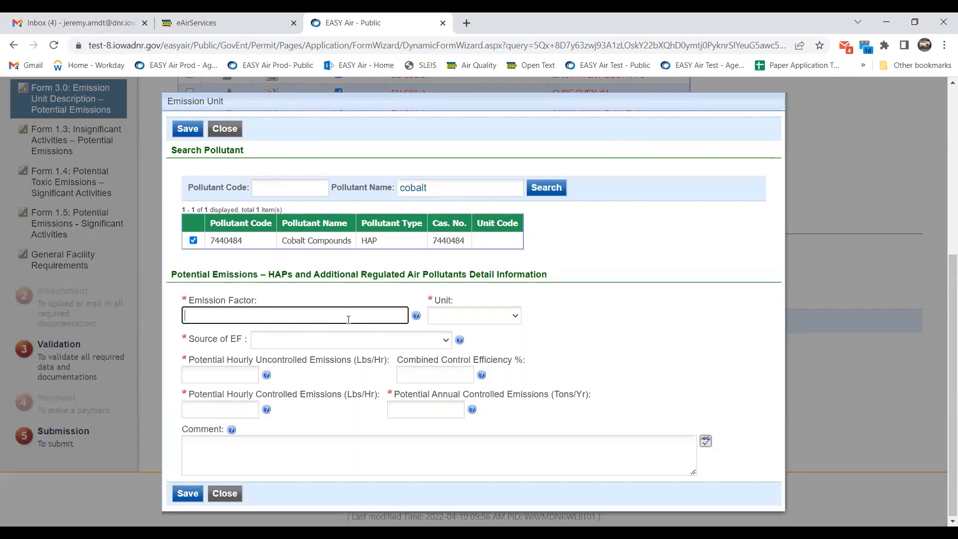
{"action": "type", "text": "0.005"}
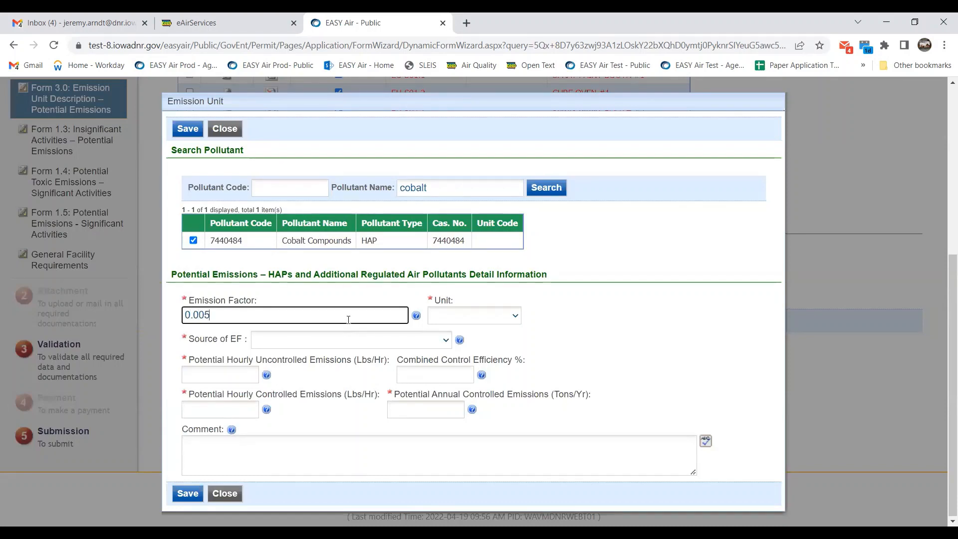
{"action": "left_click", "coordinate": [496, 318]}
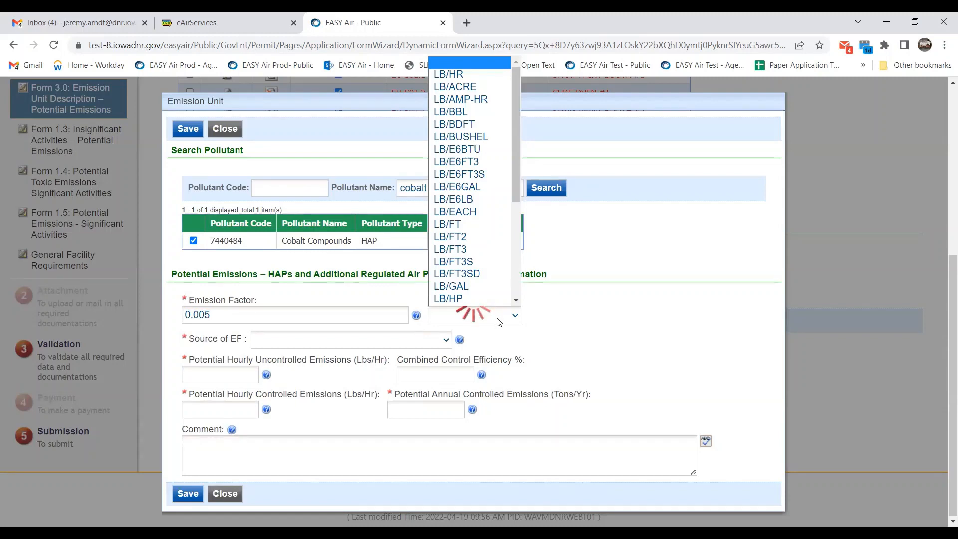
{"action": "scroll", "coordinate": [487, 277], "scroll_direction": "down", "scroll_amount": 4}
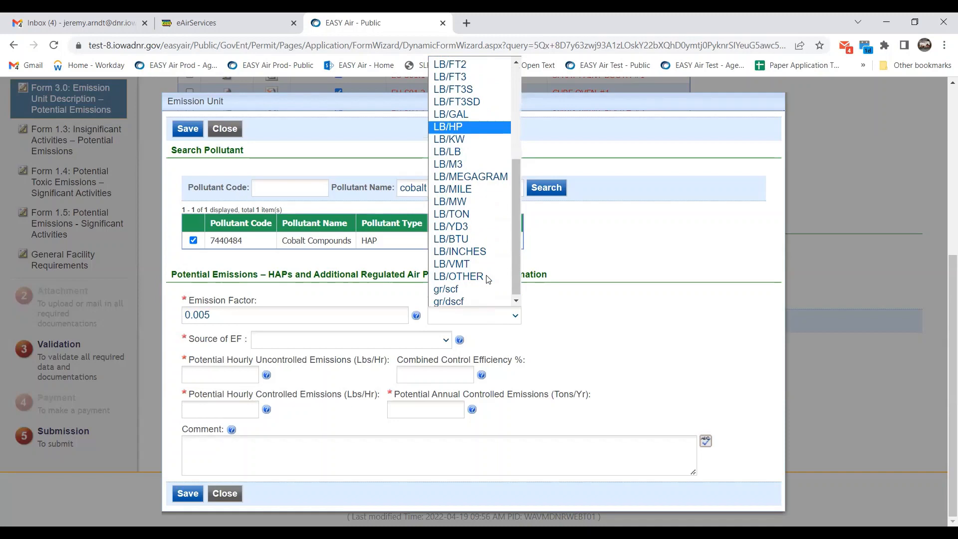
{"action": "left_click", "coordinate": [465, 149]}
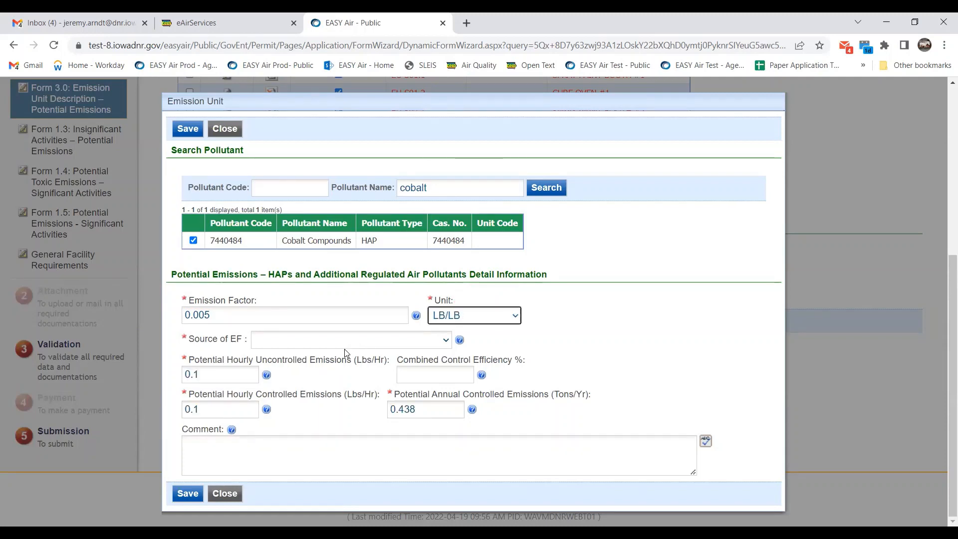
{"action": "left_click", "coordinate": [345, 344]}
{"action": "left_click", "coordinate": [323, 392]}
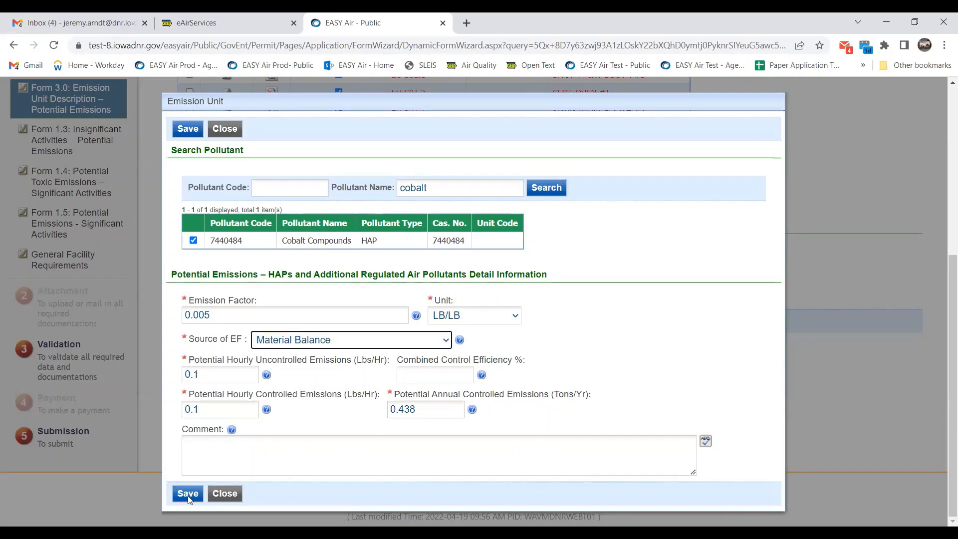
{"action": "left_click", "coordinate": [195, 444]}
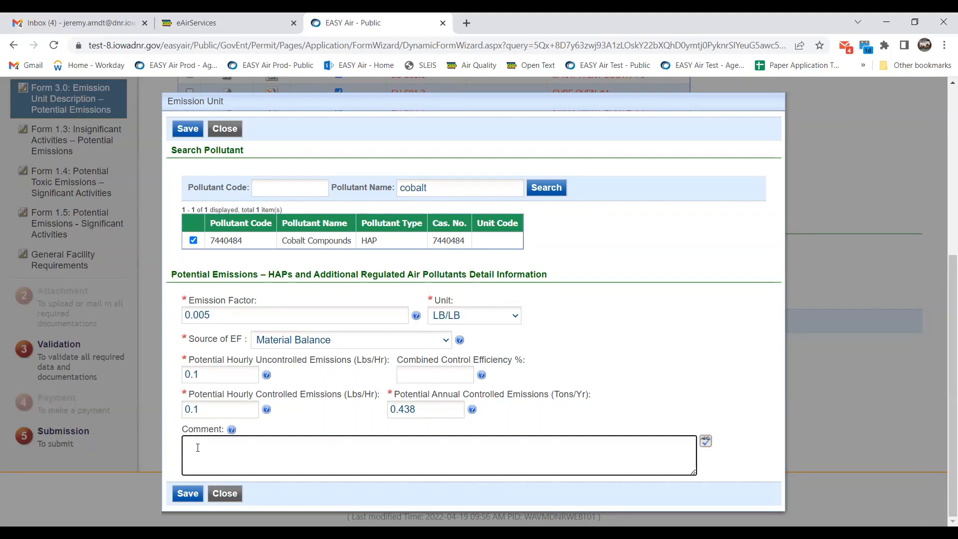
Save the Cobalt Compounds HAP entry and review the updated emission unit form.
{"action": "left_click", "coordinate": [184, 494]}
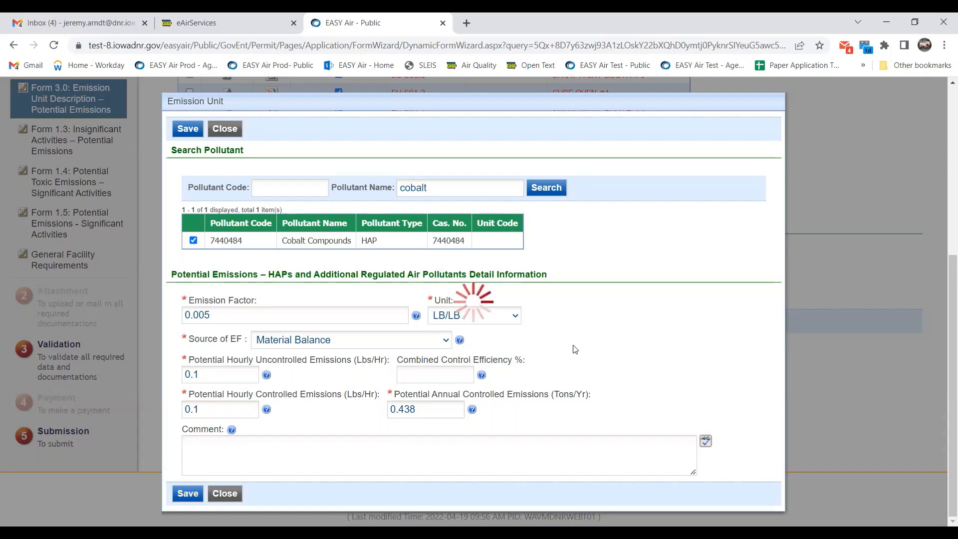
{"action": "scroll", "coordinate": [589, 339], "scroll_direction": "down", "scroll_amount": 1}
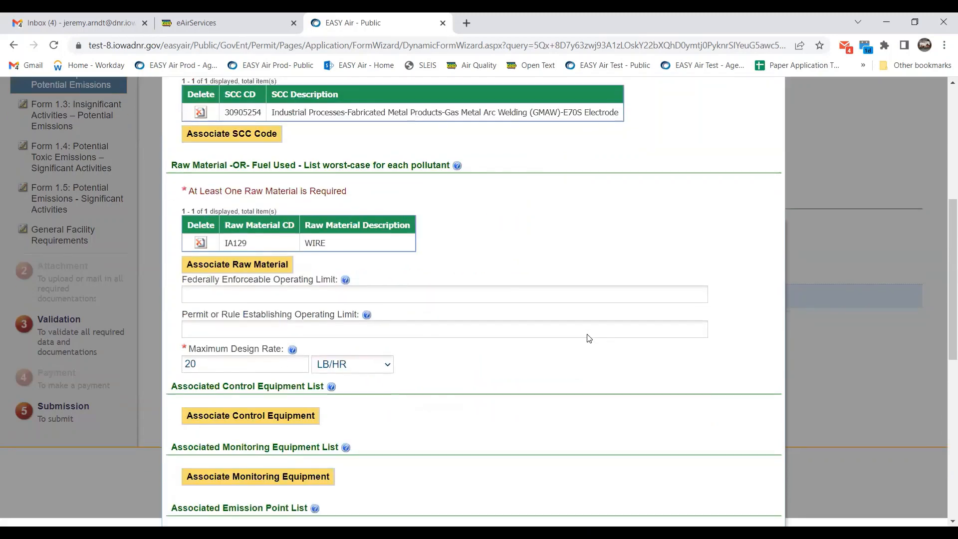
{"action": "scroll", "coordinate": [588, 339], "scroll_direction": "down", "scroll_amount": 7}
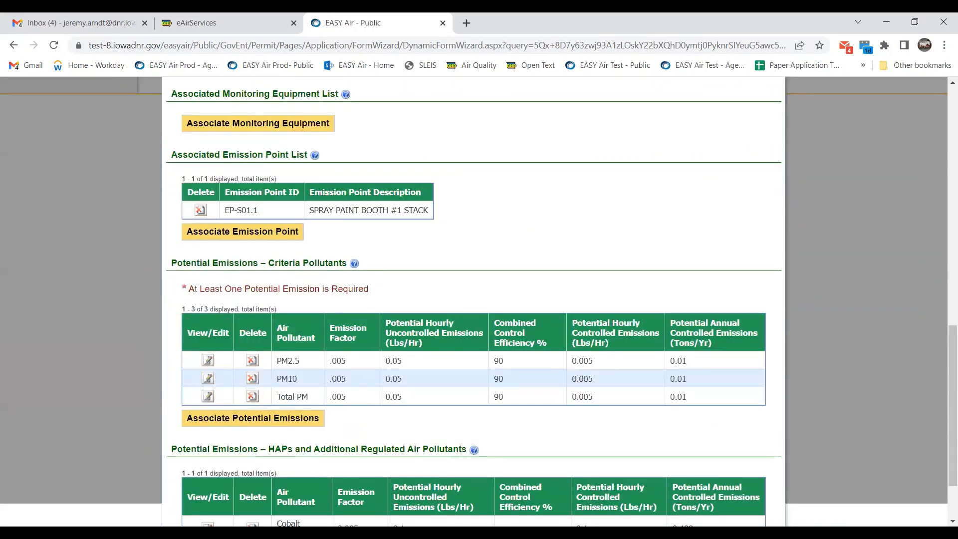
{"action": "scroll", "coordinate": [576, 191], "scroll_direction": "down", "scroll_amount": 2}
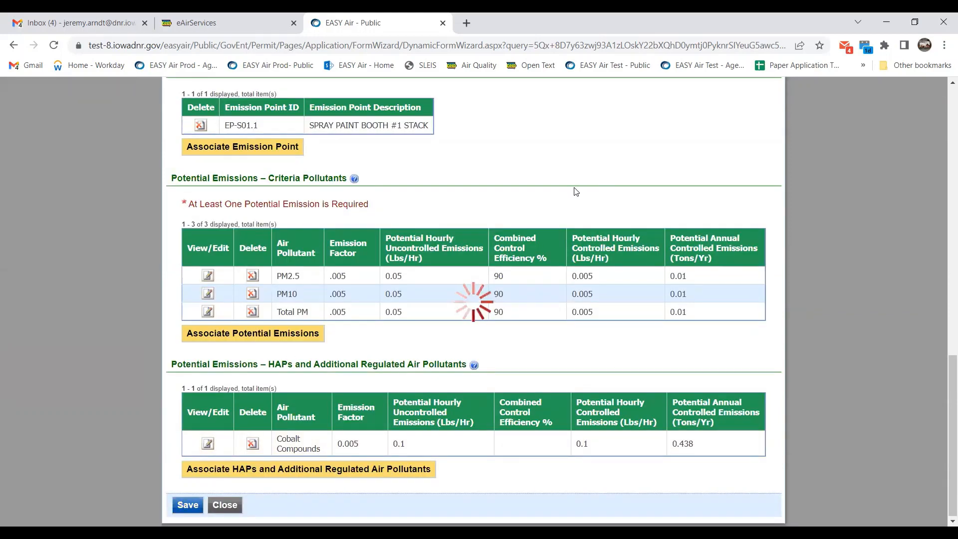
{"action": "scroll", "coordinate": [586, 201], "scroll_direction": "up", "scroll_amount": 1}
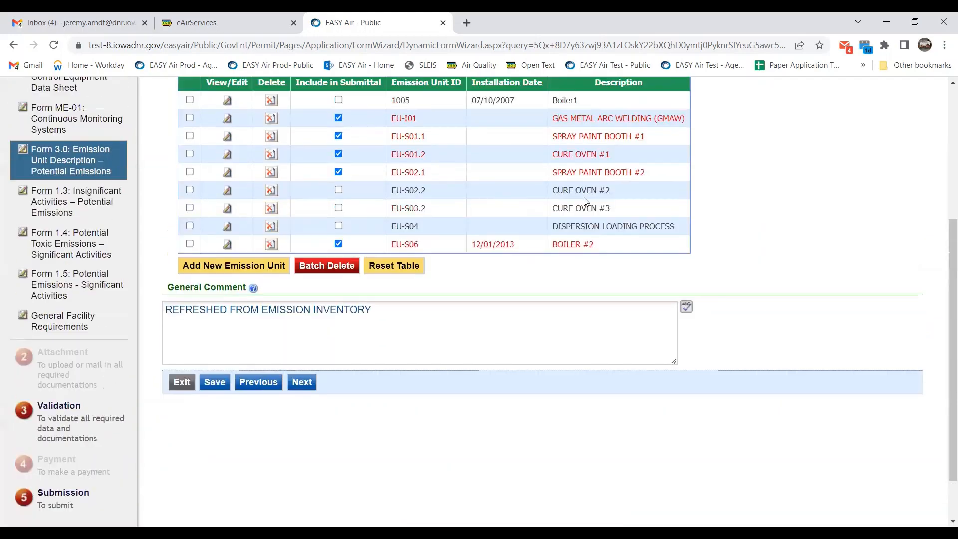
{"action": "scroll", "coordinate": [586, 202], "scroll_direction": "up", "scroll_amount": 2}
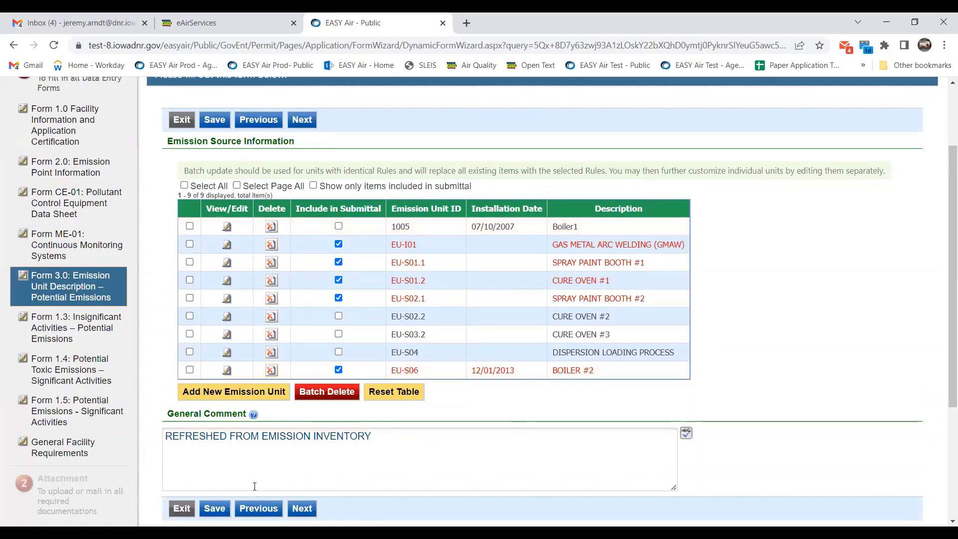
{"action": "left_click", "coordinate": [219, 507]}
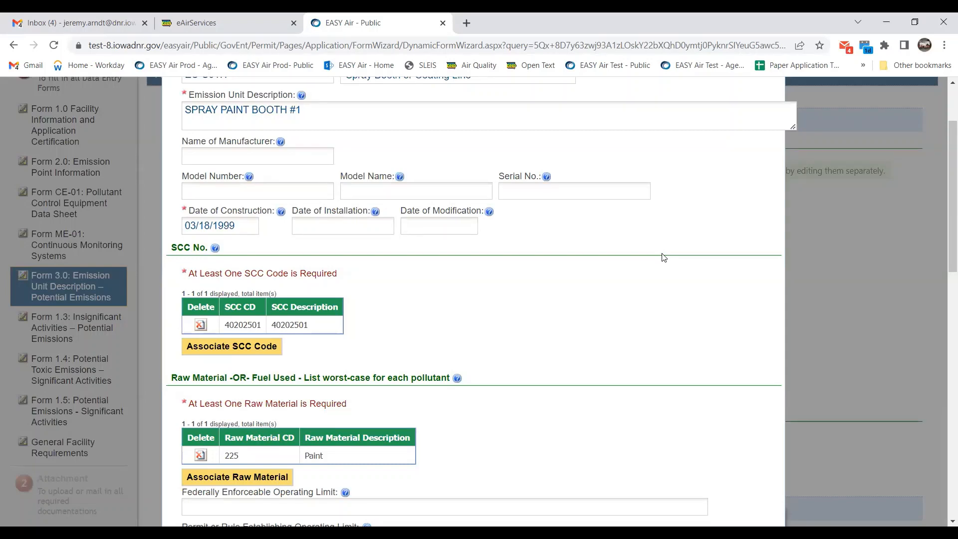
{"action": "scroll", "coordinate": [624, 256], "scroll_direction": "down", "scroll_amount": 8}
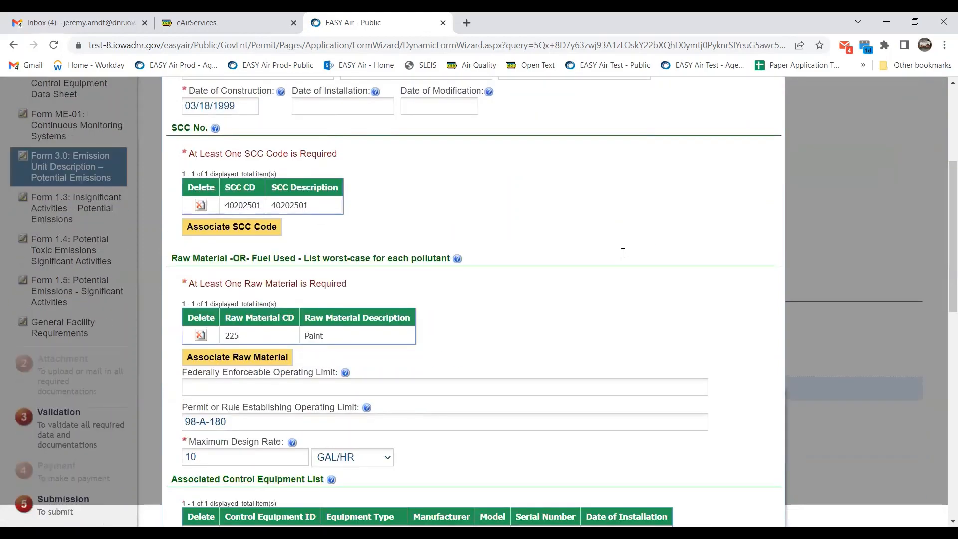
{"action": "scroll", "coordinate": [622, 252], "scroll_direction": "down", "scroll_amount": 2}
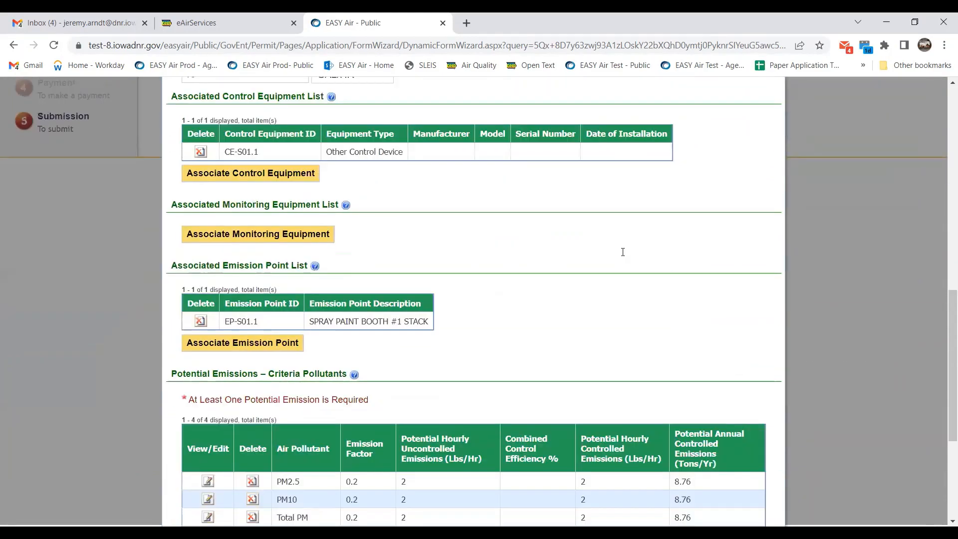
{"action": "scroll", "coordinate": [622, 252], "scroll_direction": "down", "scroll_amount": 5}
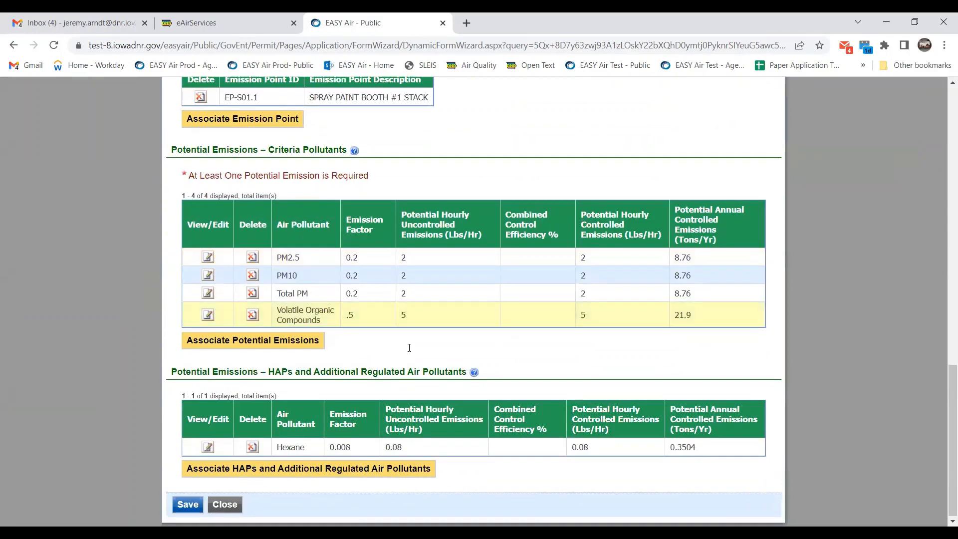
{"action": "double_click", "coordinate": [351, 318]}
{"action": "scroll", "coordinate": [368, 320], "scroll_direction": "up", "scroll_amount": 1}
{"action": "scroll", "coordinate": [368, 320], "scroll_direction": "up", "scroll_amount": 5}
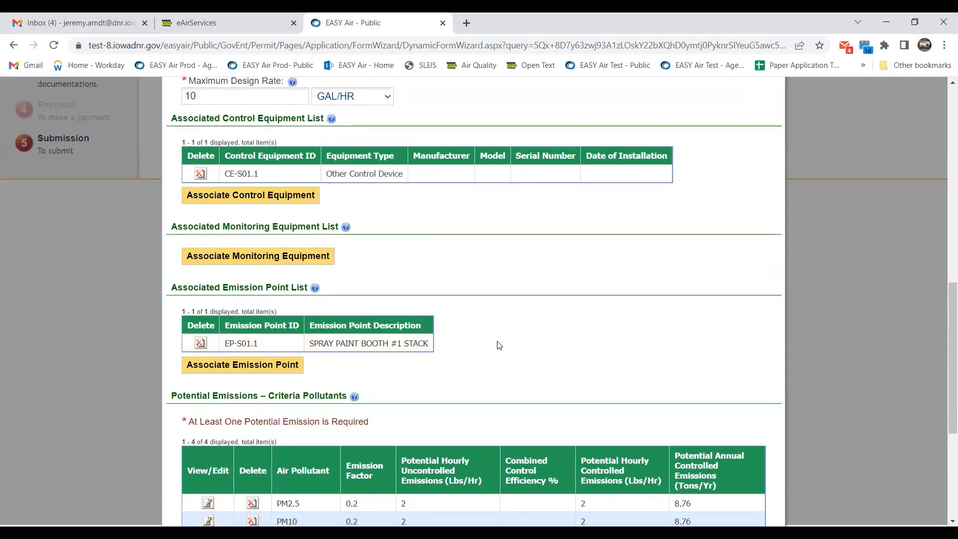
{"action": "scroll", "coordinate": [494, 339], "scroll_direction": "down", "scroll_amount": 2}
{"action": "scroll", "coordinate": [437, 314], "scroll_direction": "down", "scroll_amount": 3}
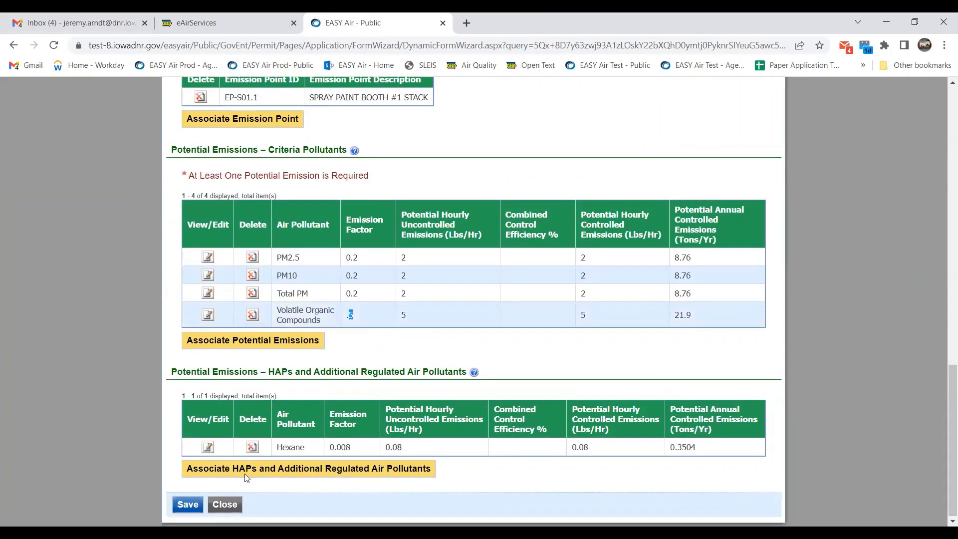
{"action": "left_click", "coordinate": [187, 504]}
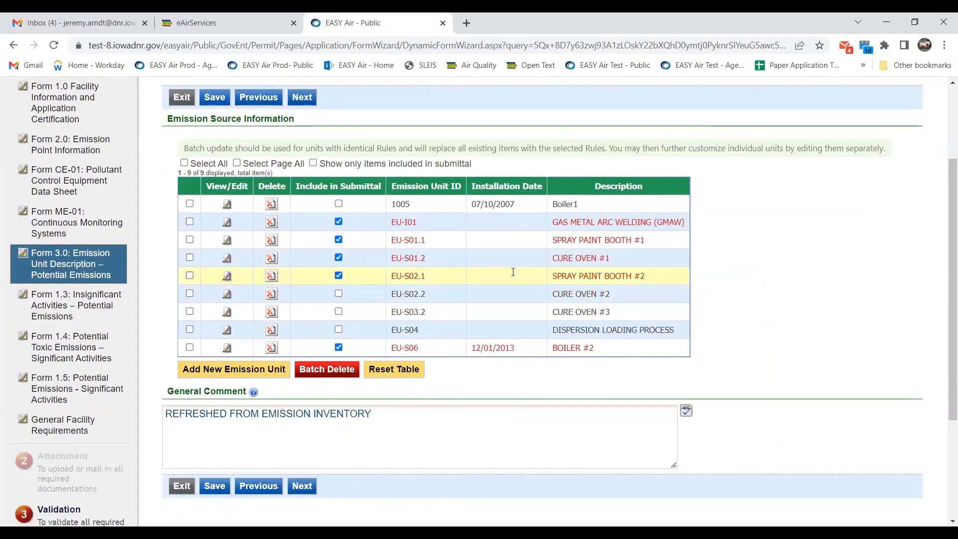
Open Cure Oven #1 and save it with its five criteria pollutant emissions.
{"action": "left_click", "coordinate": [227, 257]}
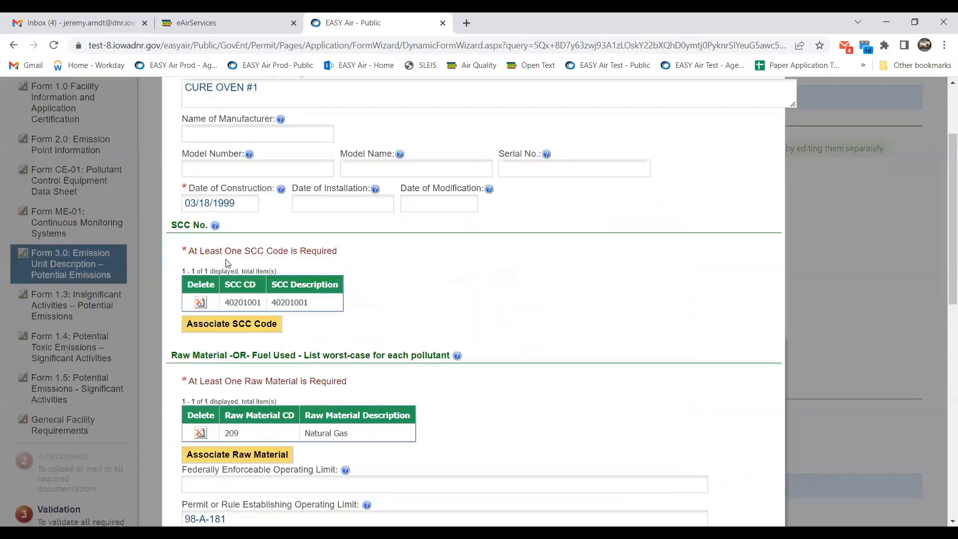
{"action": "scroll", "coordinate": [509, 263], "scroll_direction": "down", "scroll_amount": 1}
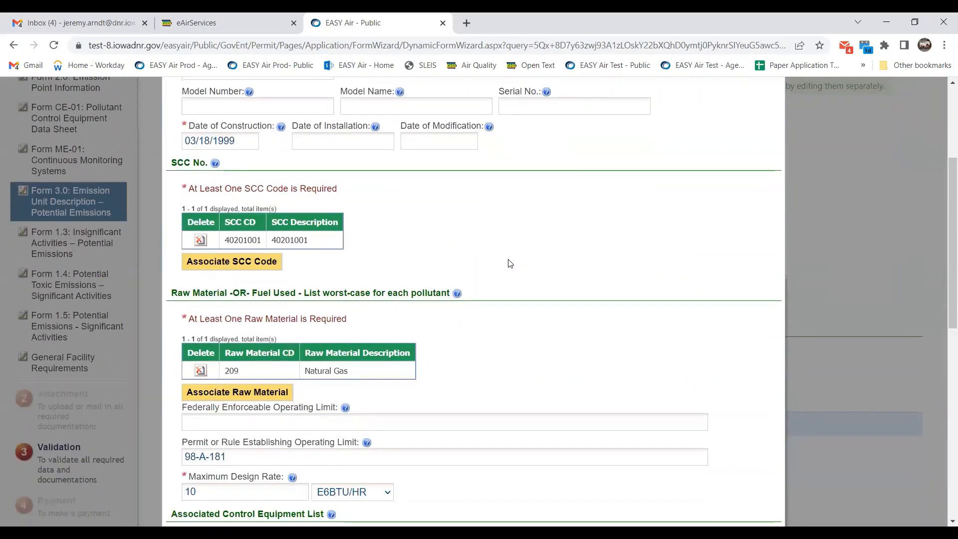
{"action": "scroll", "coordinate": [509, 264], "scroll_direction": "down", "scroll_amount": 2}
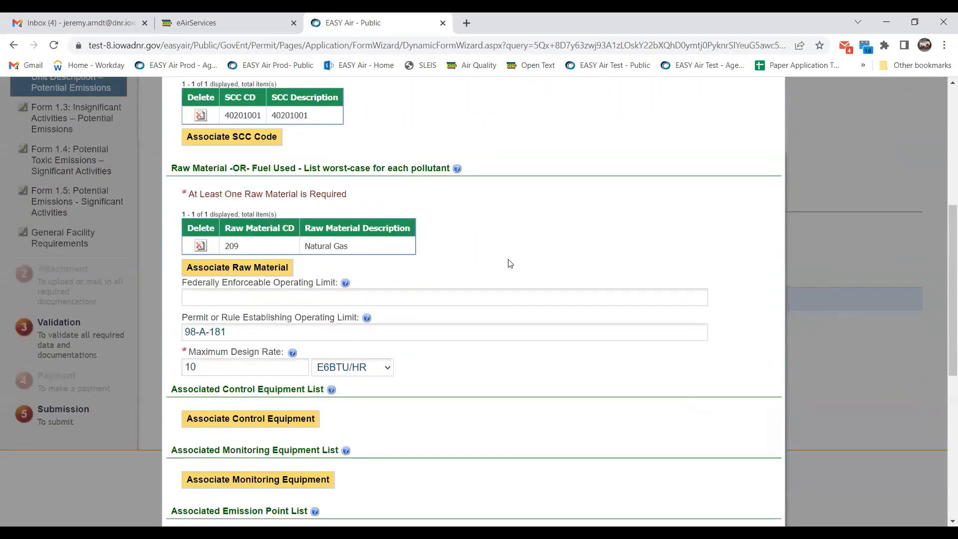
{"action": "scroll", "coordinate": [509, 263], "scroll_direction": "down", "scroll_amount": 6}
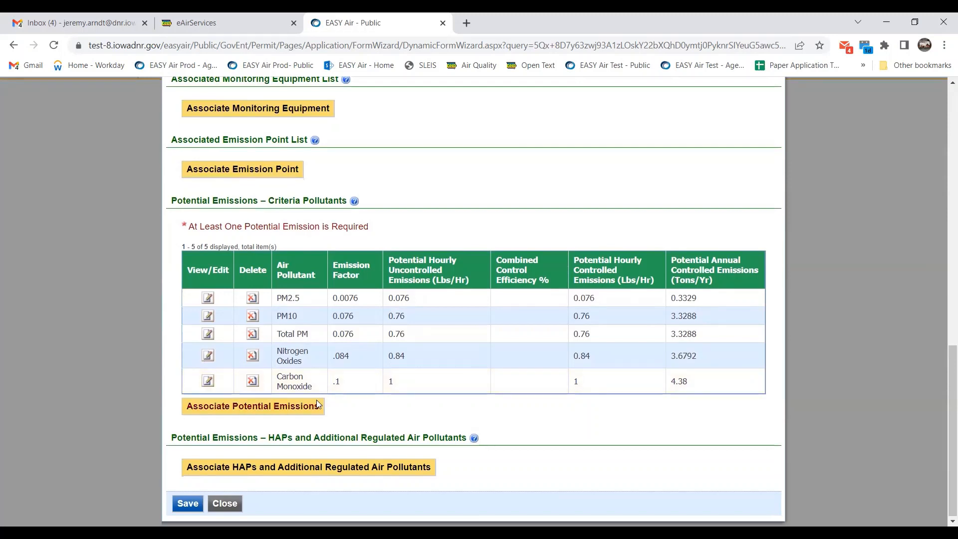
{"action": "left_click", "coordinate": [197, 504]}
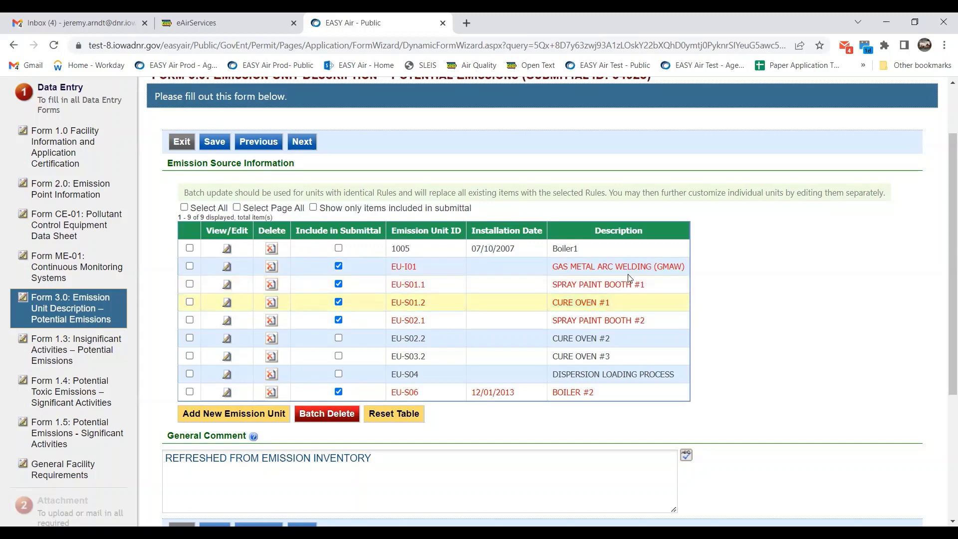
Open Spray Paint Booth #2, search pollutant code 'Voc' and select Volatile Organic Compounds.
{"action": "left_click", "coordinate": [231, 334]}
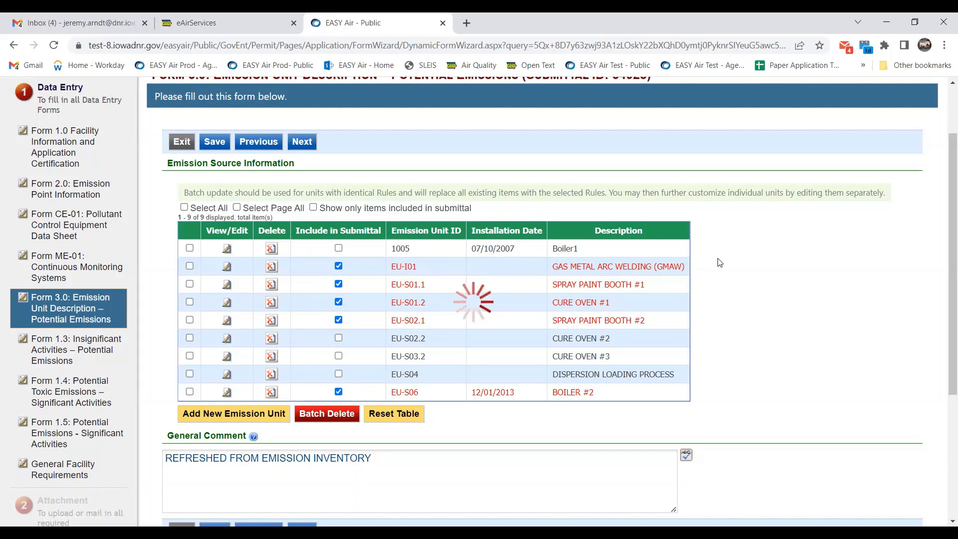
{"action": "scroll", "coordinate": [555, 344], "scroll_direction": "down", "scroll_amount": 8}
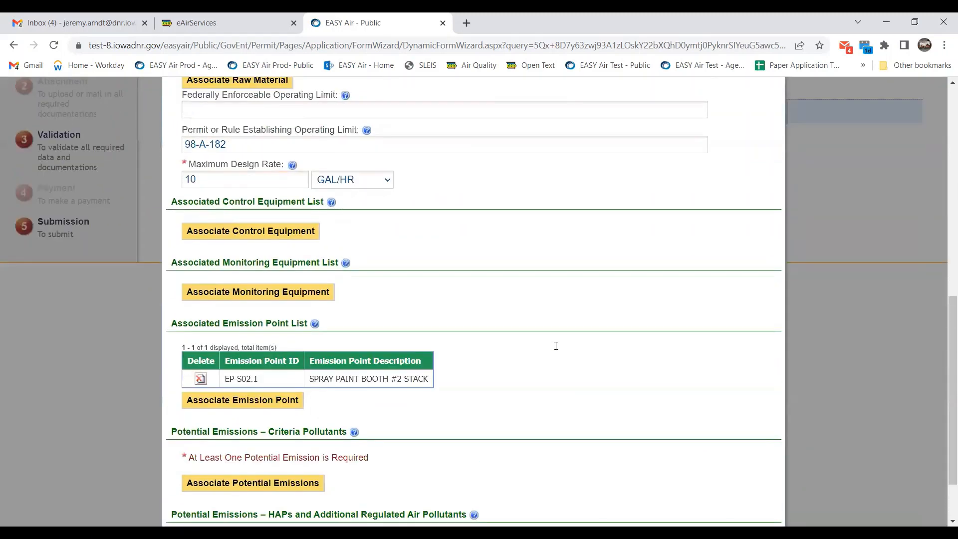
{"action": "scroll", "coordinate": [554, 349], "scroll_direction": "up", "scroll_amount": 5}
{"action": "scroll", "coordinate": [499, 369], "scroll_direction": "down", "scroll_amount": 3}
{"action": "scroll", "coordinate": [385, 397], "scroll_direction": "down", "scroll_amount": 3}
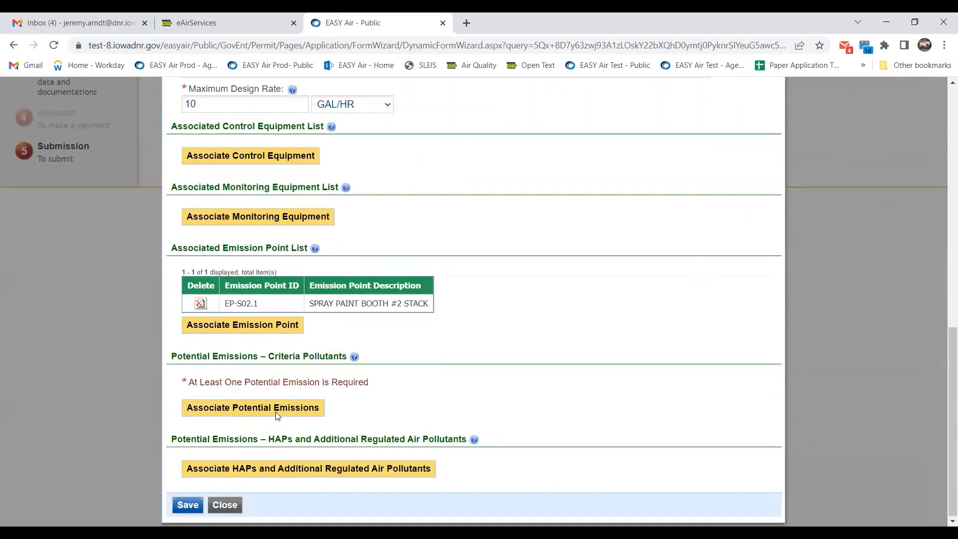
{"action": "left_click", "coordinate": [272, 407]}
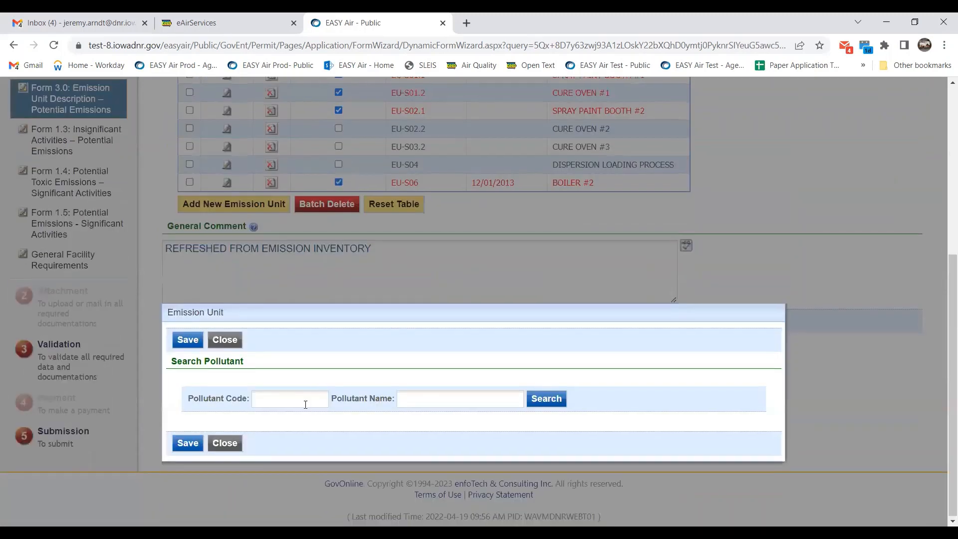
{"action": "left_click", "coordinate": [306, 405]}
{"action": "type", "text": "Voc"}
{"action": "left_click", "coordinate": [553, 402]}
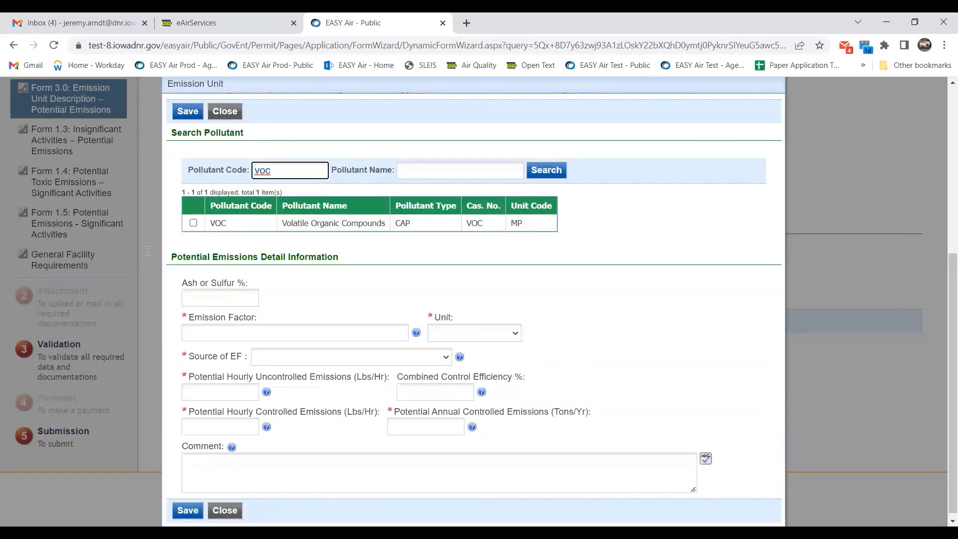
{"action": "left_click", "coordinate": [193, 222]}
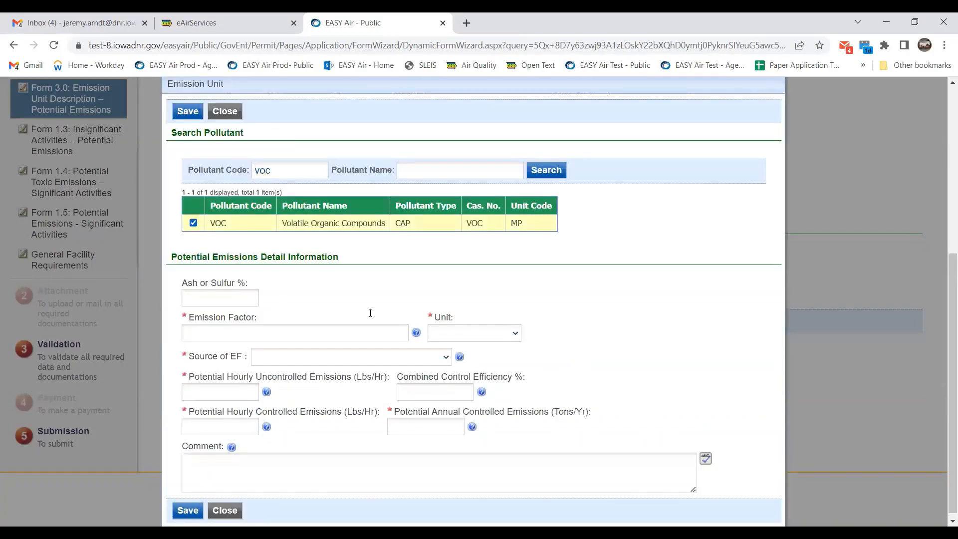
Set the VOC emission factor to 0 LB/GAL.
{"action": "left_click", "coordinate": [241, 330]}
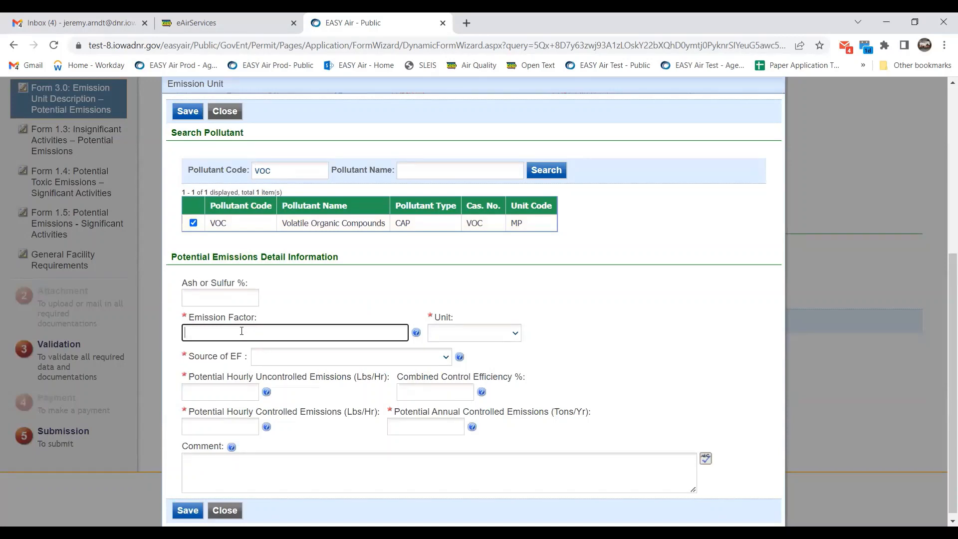
{"action": "type", "text": "0"}
{"action": "left_click", "coordinate": [515, 335]}
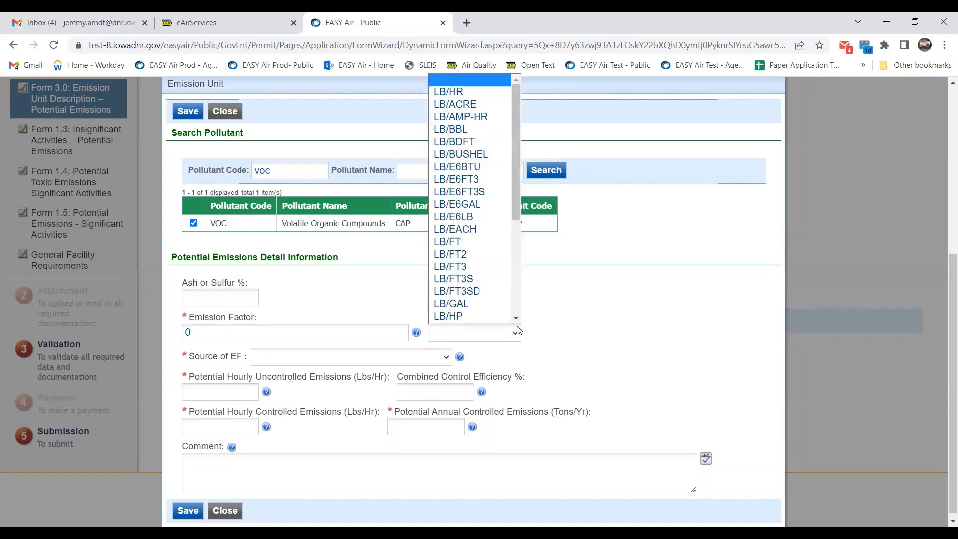
{"action": "left_click", "coordinate": [670, 309]}
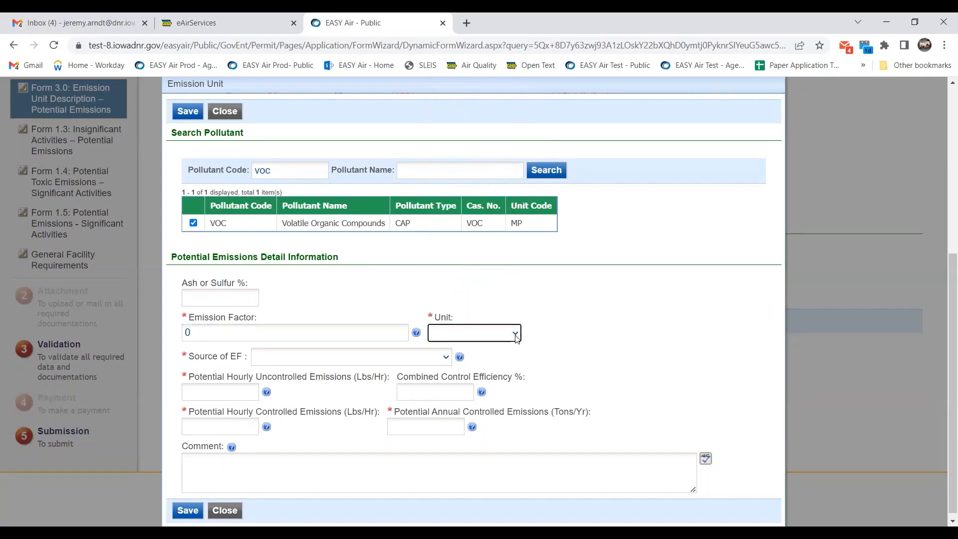
{"action": "left_click", "coordinate": [468, 332]}
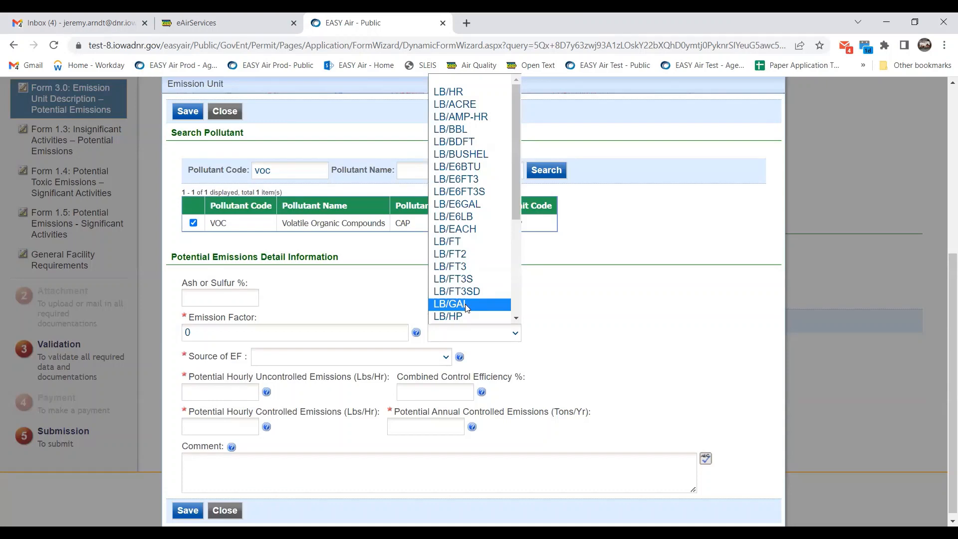
{"action": "left_click", "coordinate": [466, 304]}
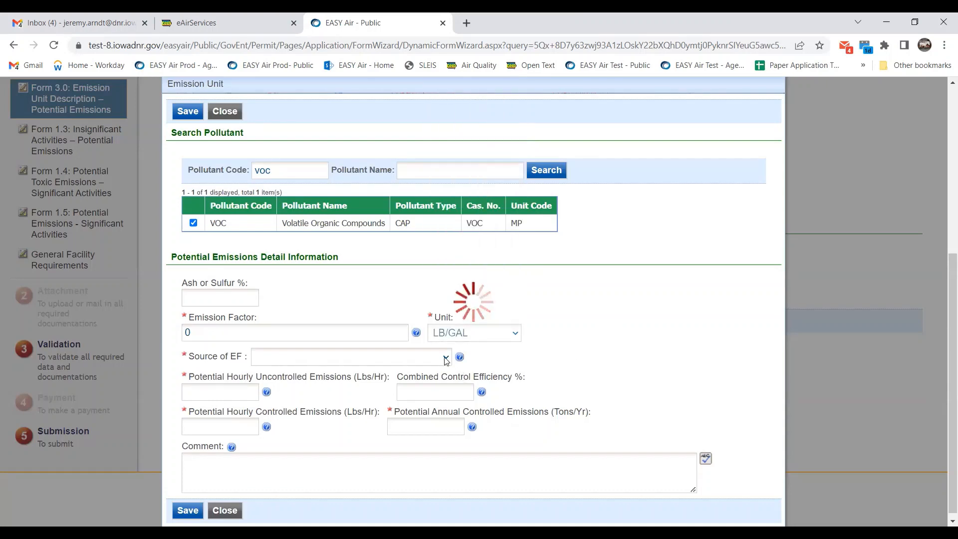
Set the emission factor source to Other (Specify) with 'Permit'.
{"action": "left_click", "coordinate": [427, 363]}
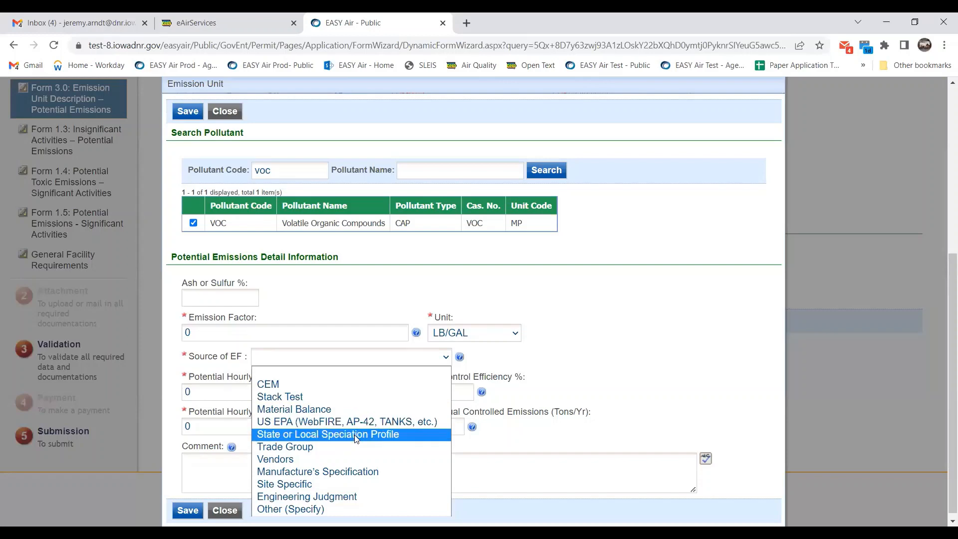
{"action": "left_click", "coordinate": [335, 507]}
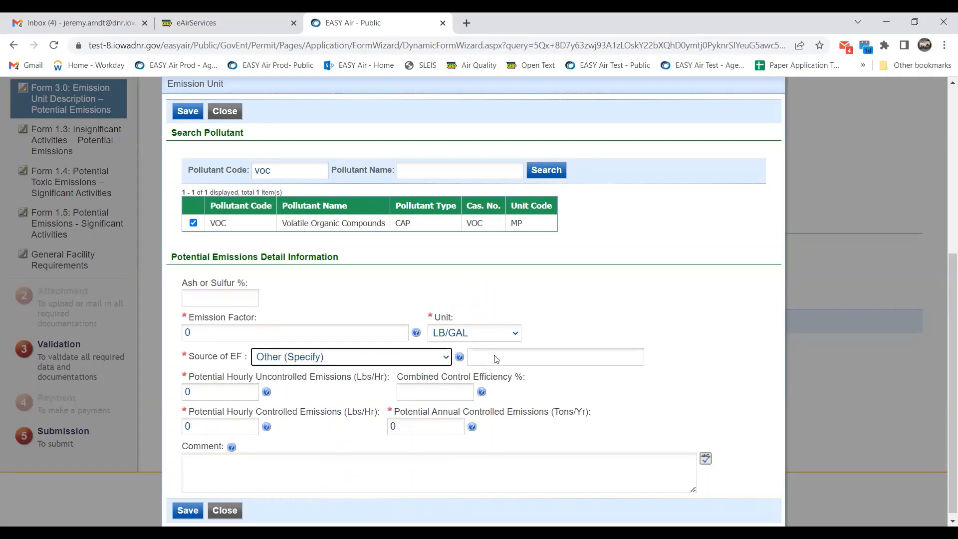
{"action": "left_click", "coordinate": [496, 359]}
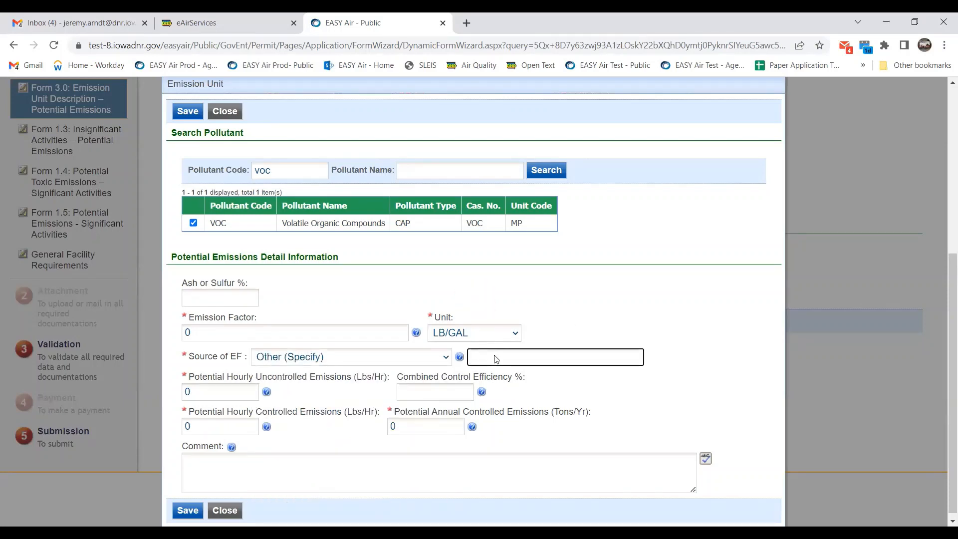
{"action": "type", "text": "Permit"}
{"action": "scroll", "coordinate": [482, 491], "scroll_direction": "down", "scroll_amount": 1}
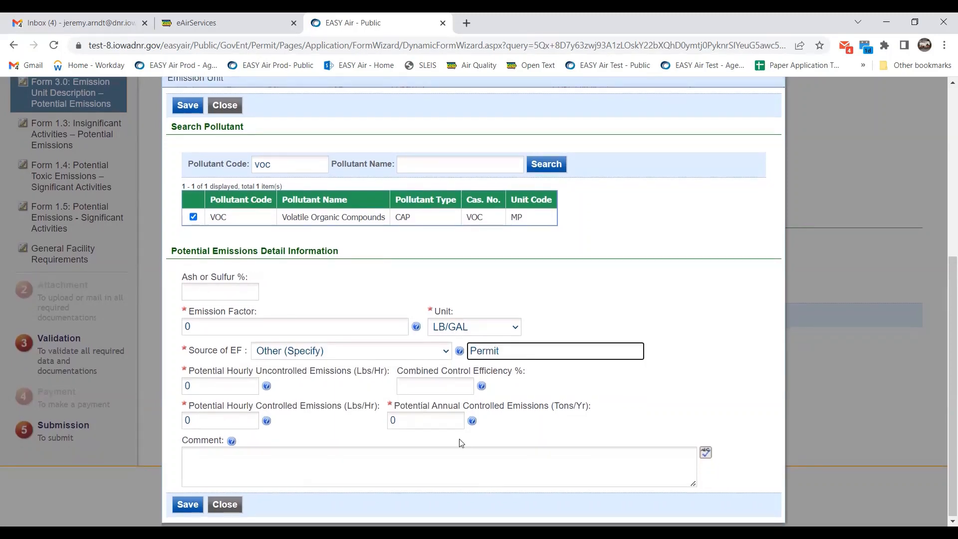
Add the comment 'Accounted for in Spray Booth #1' and save the VOC emission.
{"action": "left_click", "coordinate": [293, 457]}
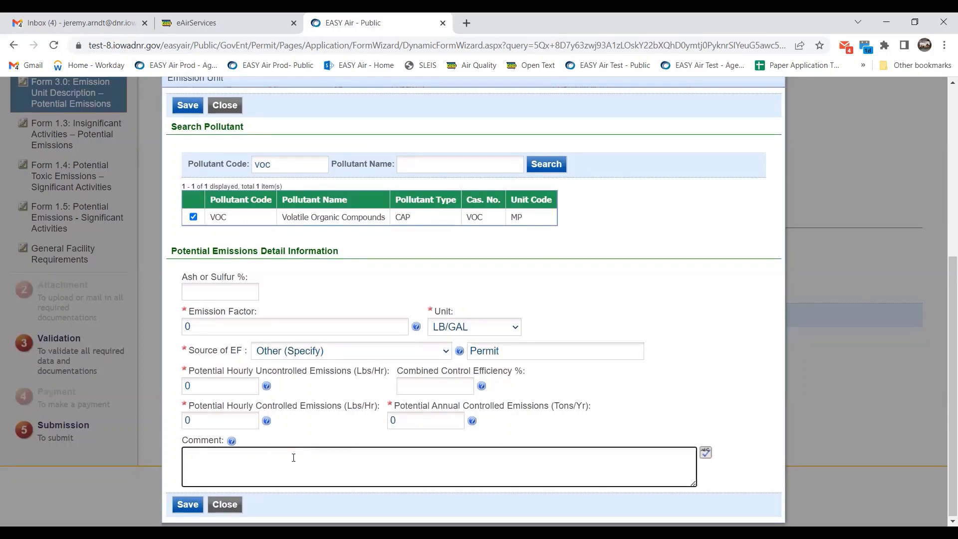
{"action": "type", "text": "Accounted for in Spray"}
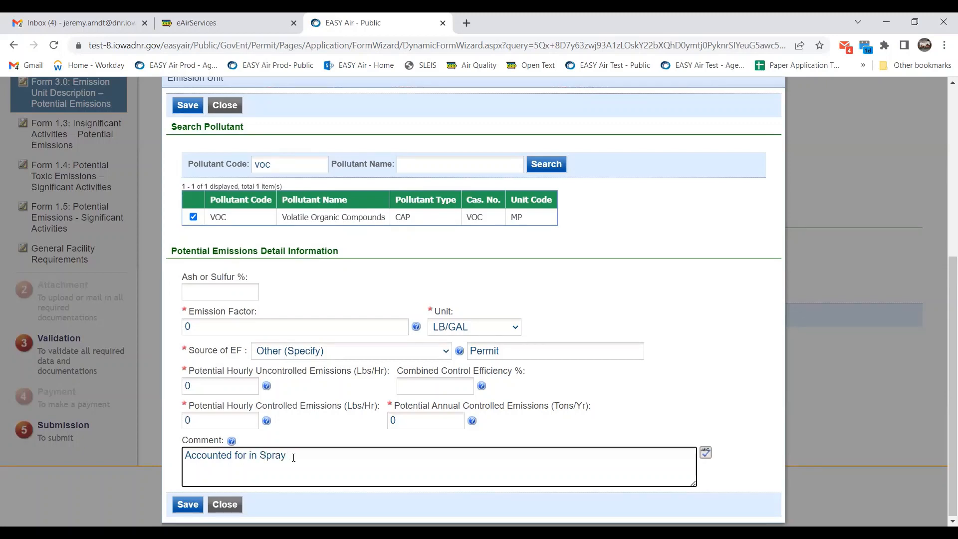
{"action": "type", "text": " Booth #1"}
{"action": "left_click", "coordinate": [196, 503]}
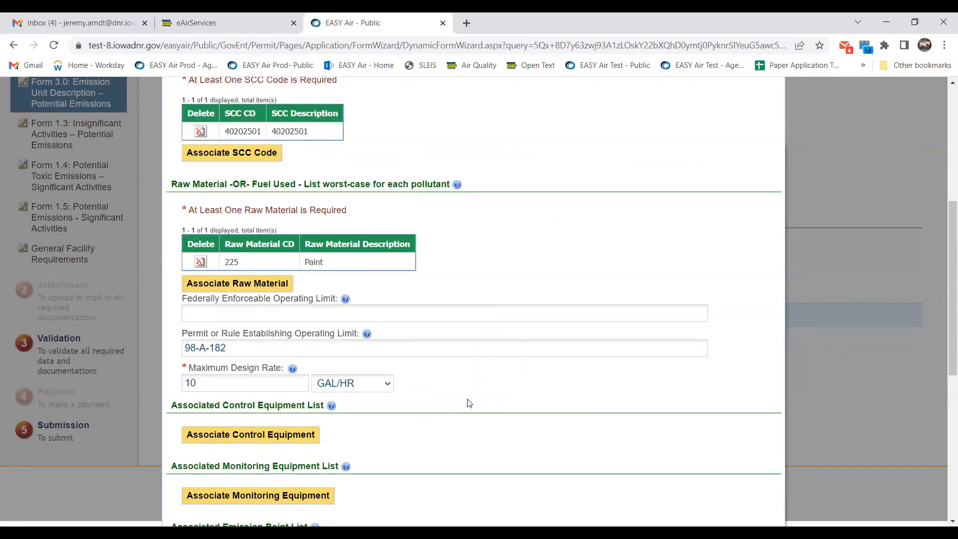
{"action": "scroll", "coordinate": [469, 403], "scroll_direction": "down", "scroll_amount": 7}
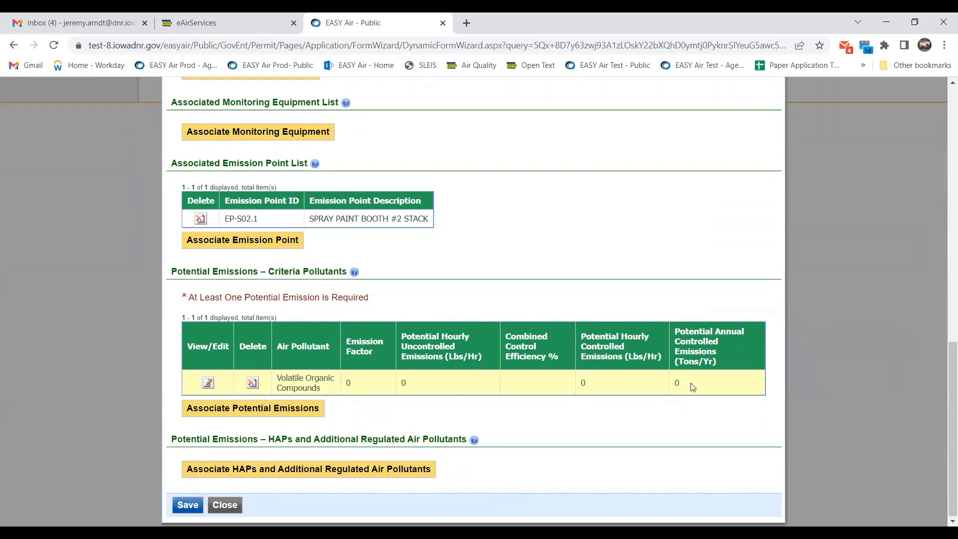
Check the VOC row's annual controlled value, then save Spray Paint Booth #2.
{"action": "double_click", "coordinate": [676, 382]}
{"action": "left_click", "coordinate": [678, 384]}
{"action": "double_click", "coordinate": [677, 383]}
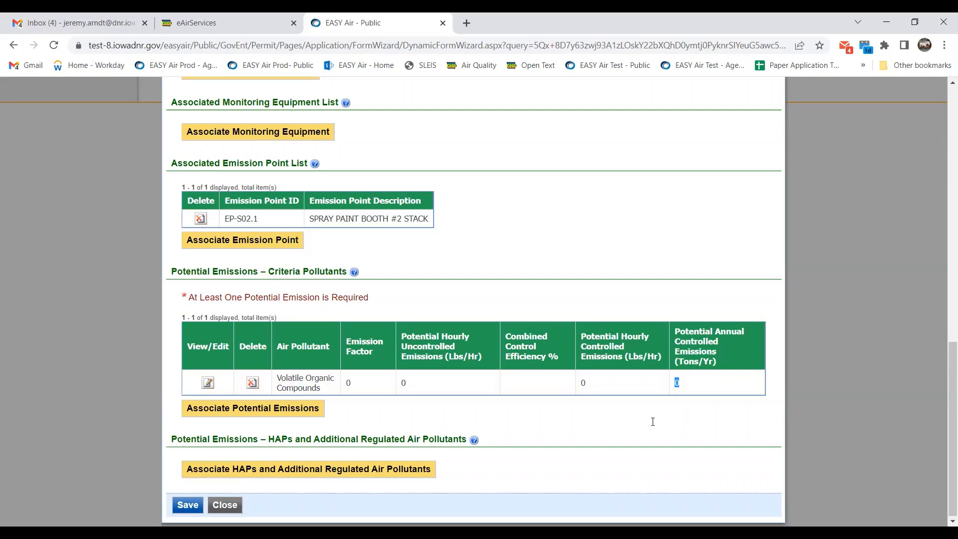
{"action": "left_click", "coordinate": [183, 504]}
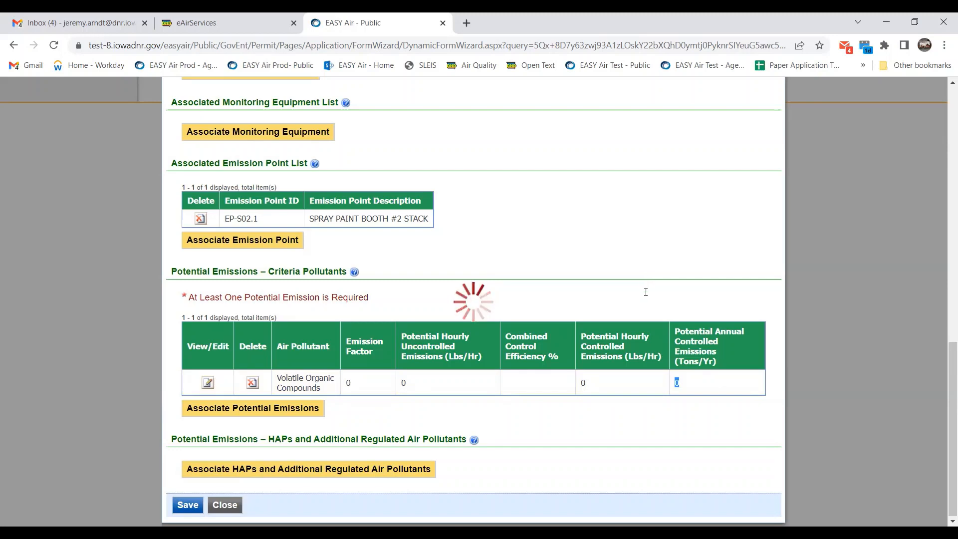
{"action": "scroll", "coordinate": [646, 292], "scroll_direction": "up", "scroll_amount": 1}
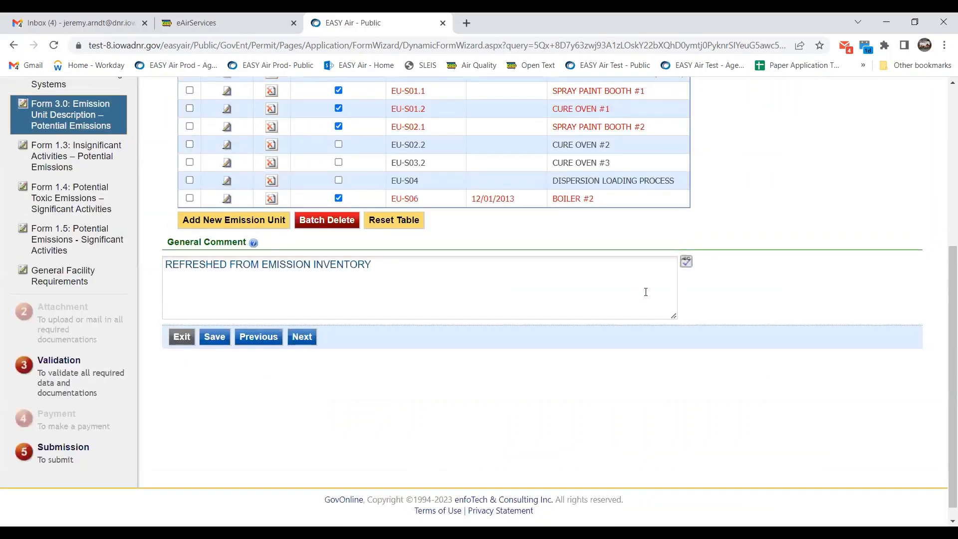
Open Boiler #2 (EU-S06) and start associating a raw material from its fuel section.
{"action": "scroll", "coordinate": [645, 292], "scroll_direction": "up", "scroll_amount": 7}
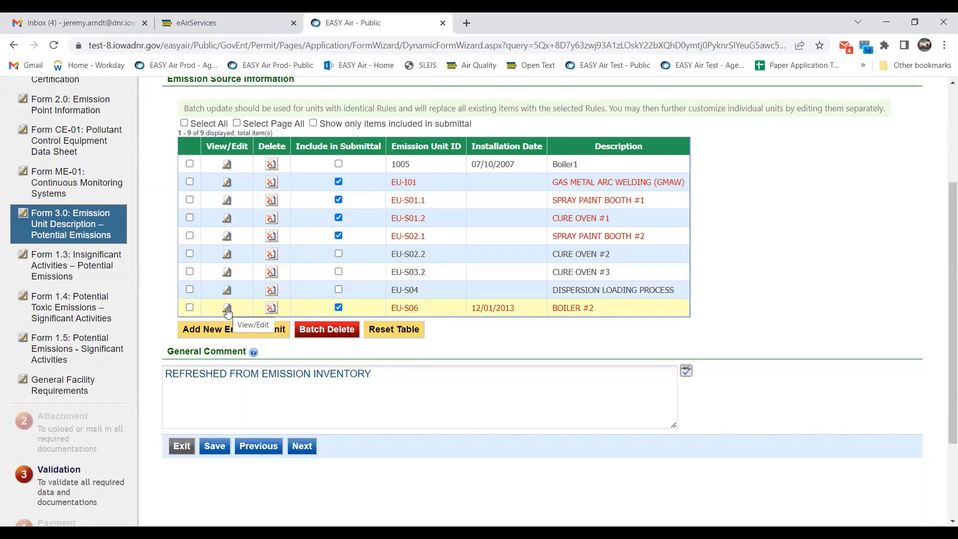
{"action": "left_click", "coordinate": [227, 309]}
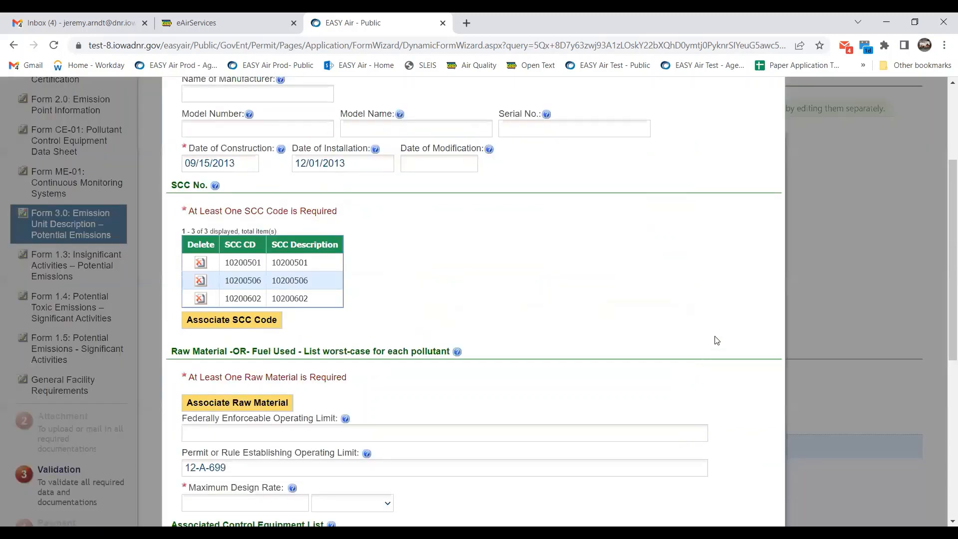
{"action": "scroll", "coordinate": [594, 318], "scroll_direction": "down", "scroll_amount": 1}
{"action": "scroll", "coordinate": [600, 302], "scroll_direction": "up", "scroll_amount": 1}
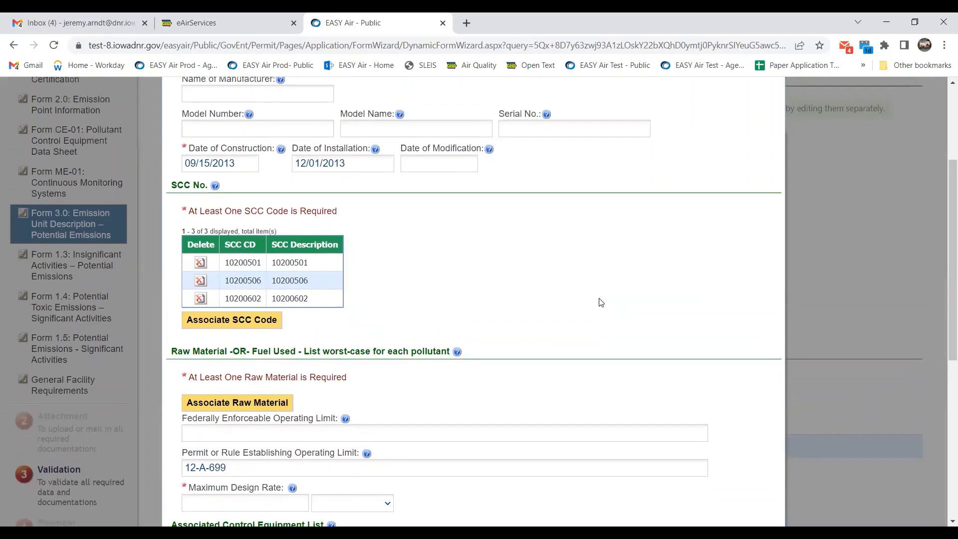
{"action": "scroll", "coordinate": [600, 303], "scroll_direction": "up", "scroll_amount": 1}
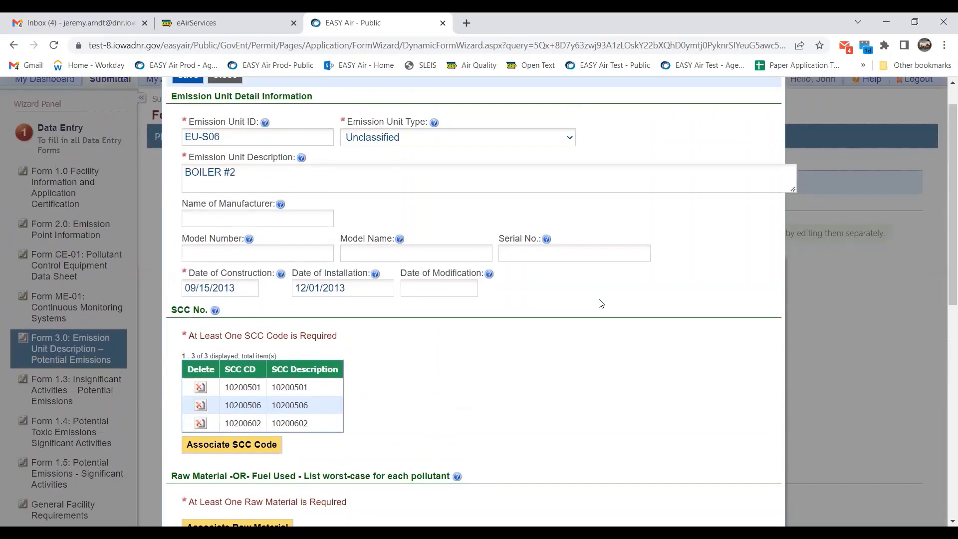
{"action": "scroll", "coordinate": [601, 302], "scroll_direction": "down", "scroll_amount": 1}
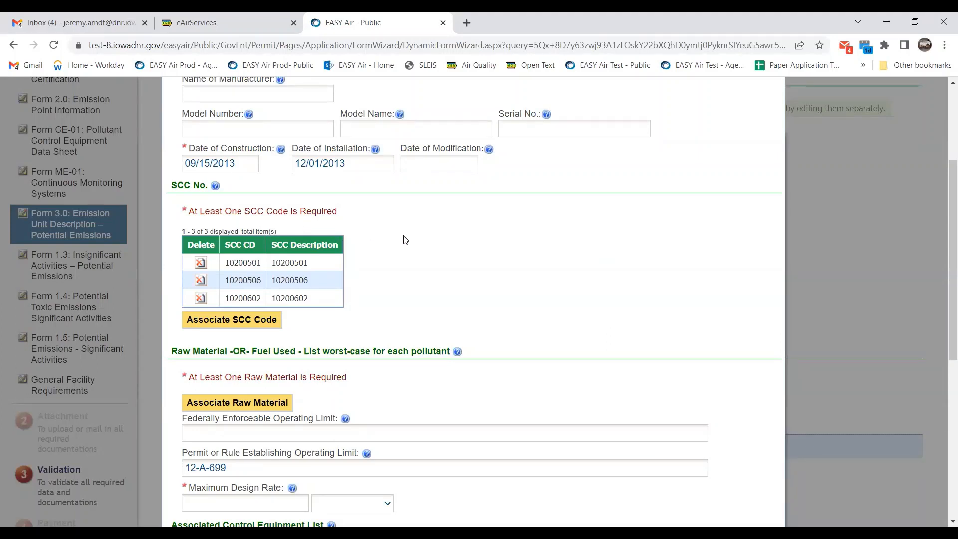
{"action": "scroll", "coordinate": [405, 239], "scroll_direction": "down", "scroll_amount": 1}
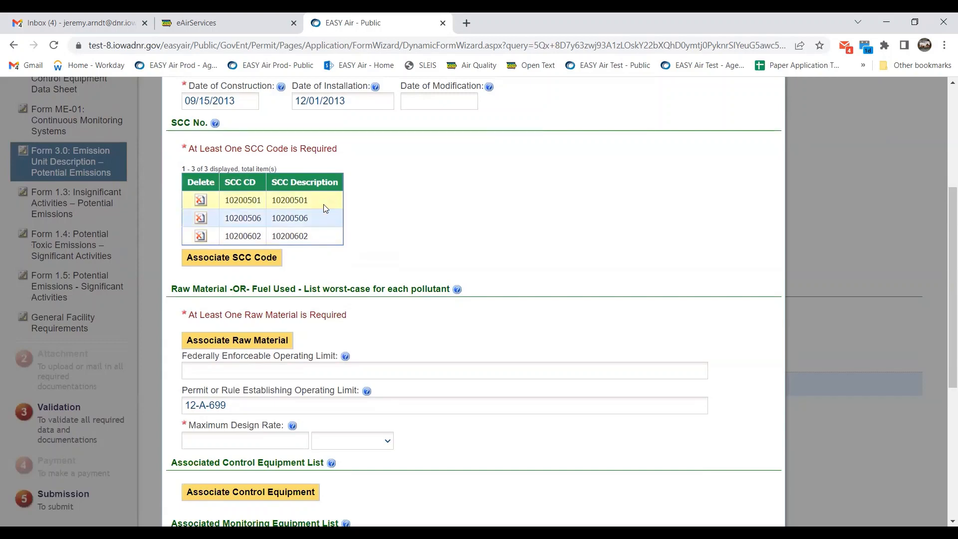
{"action": "scroll", "coordinate": [610, 255], "scroll_direction": "down", "scroll_amount": 1}
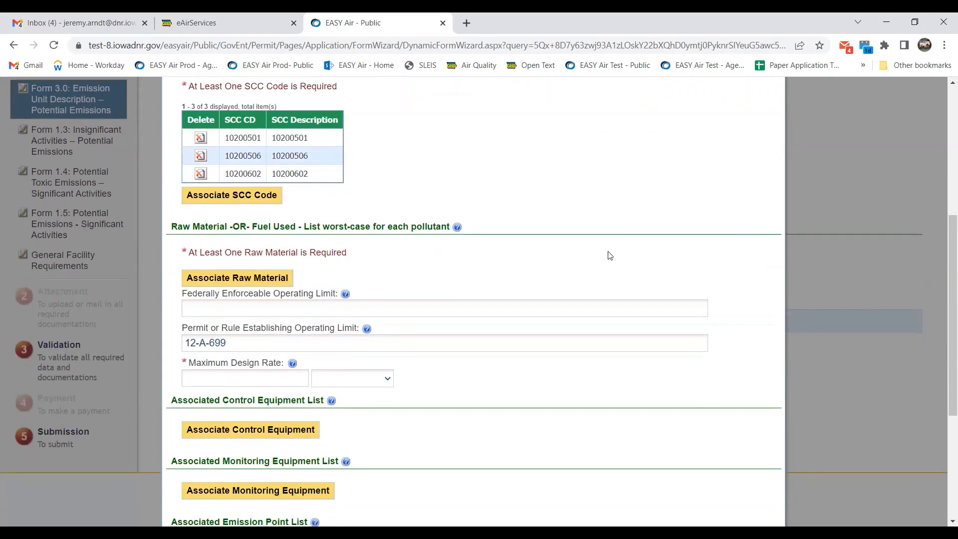
{"action": "left_click", "coordinate": [269, 278]}
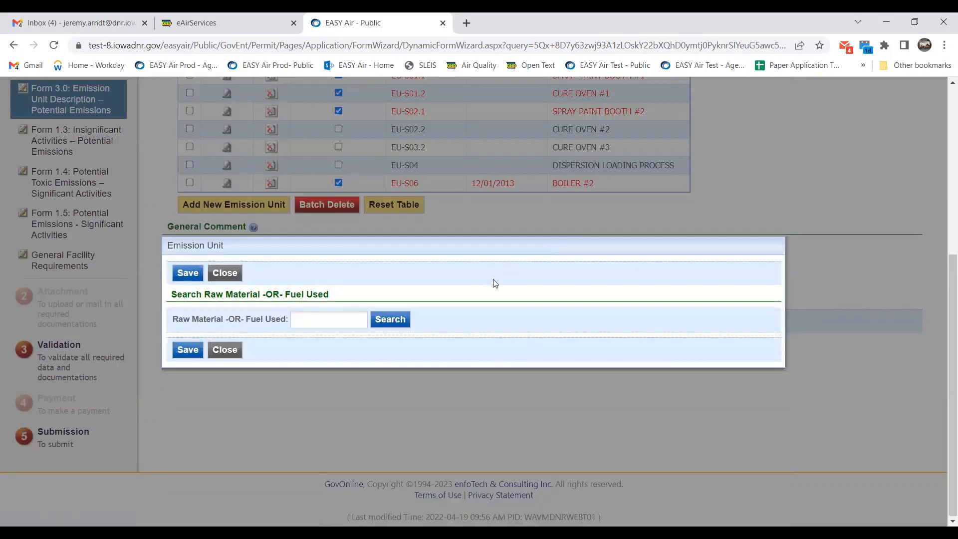
Search 'natural gas' and save 209 Natural Gas as the unit's raw material.
{"action": "left_click", "coordinate": [333, 324]}
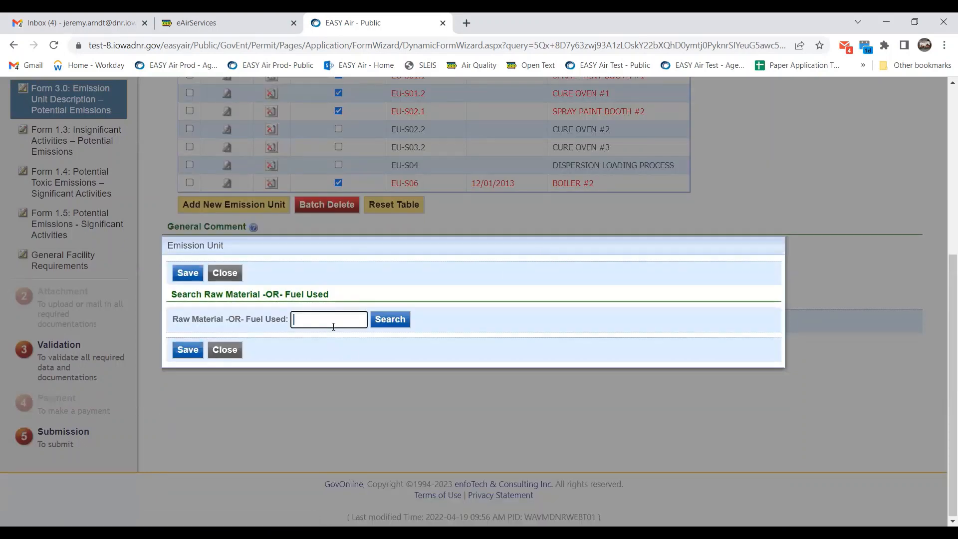
{"action": "type", "text": "natural gas"}
{"action": "left_click", "coordinate": [398, 320]}
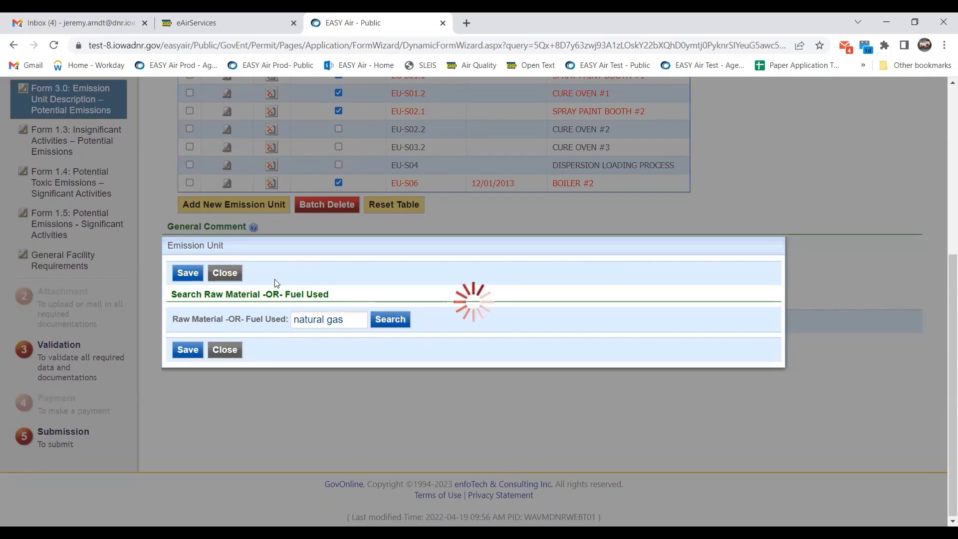
{"action": "left_click", "coordinate": [184, 339]}
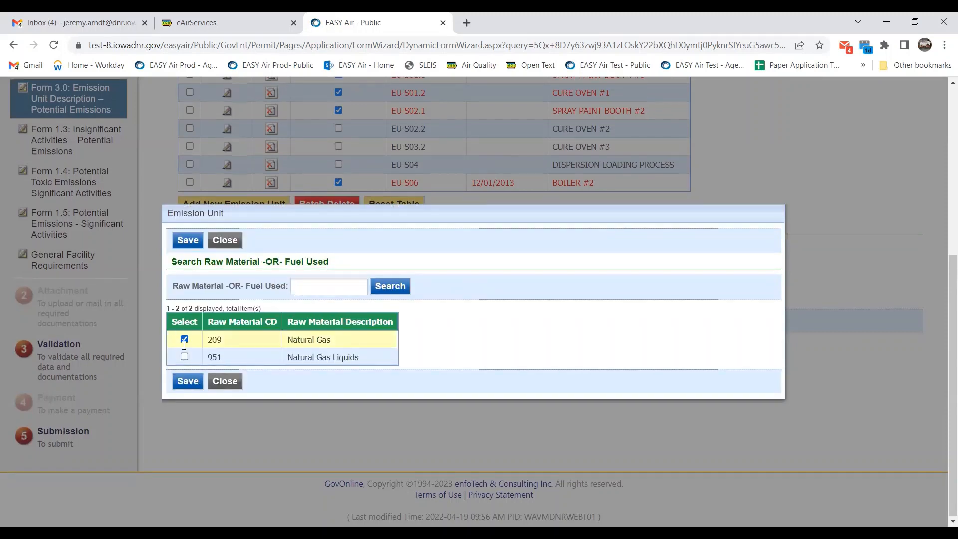
{"action": "left_click", "coordinate": [190, 381]}
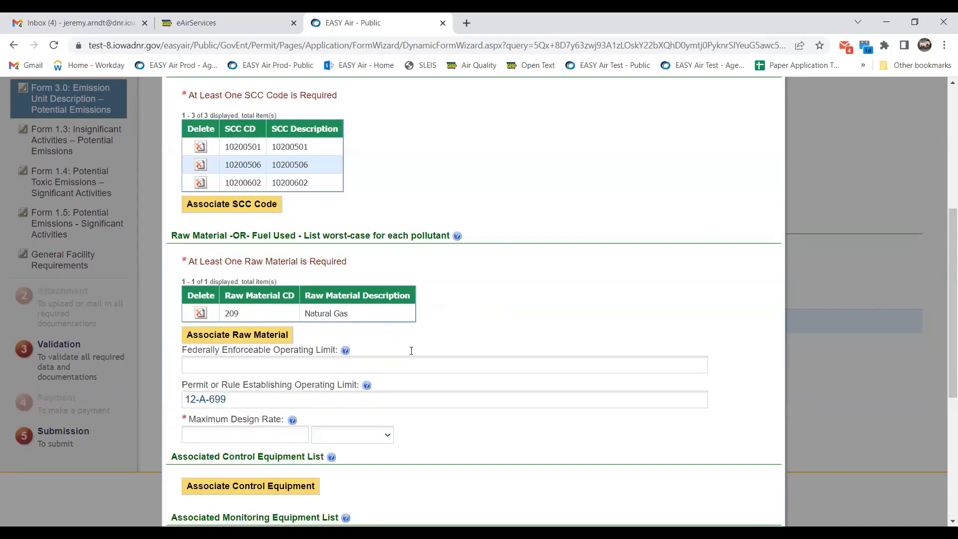
Add 255 Propane as a second raw material via a 'propane' search.
{"action": "left_click", "coordinate": [270, 333]}
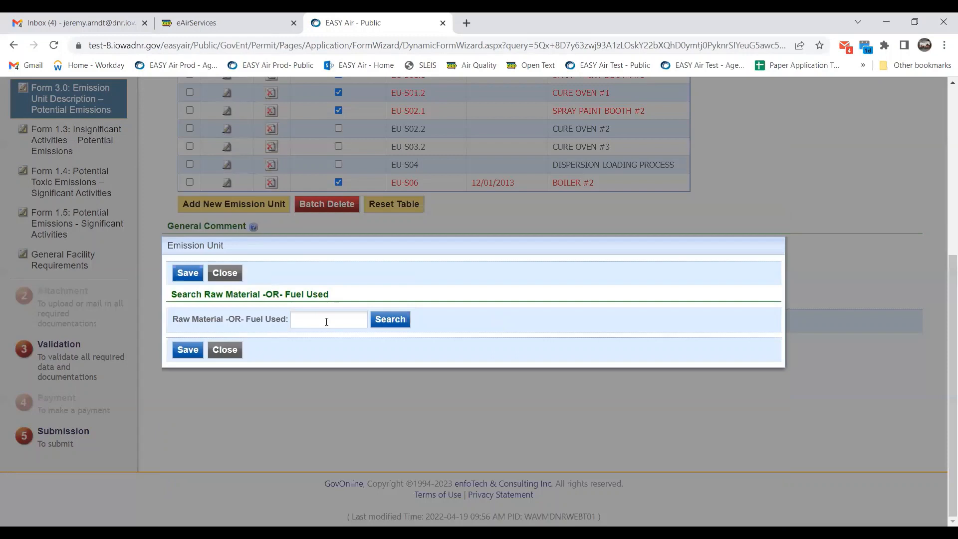
{"action": "left_click", "coordinate": [326, 319]}
{"action": "type", "text": "propane"}
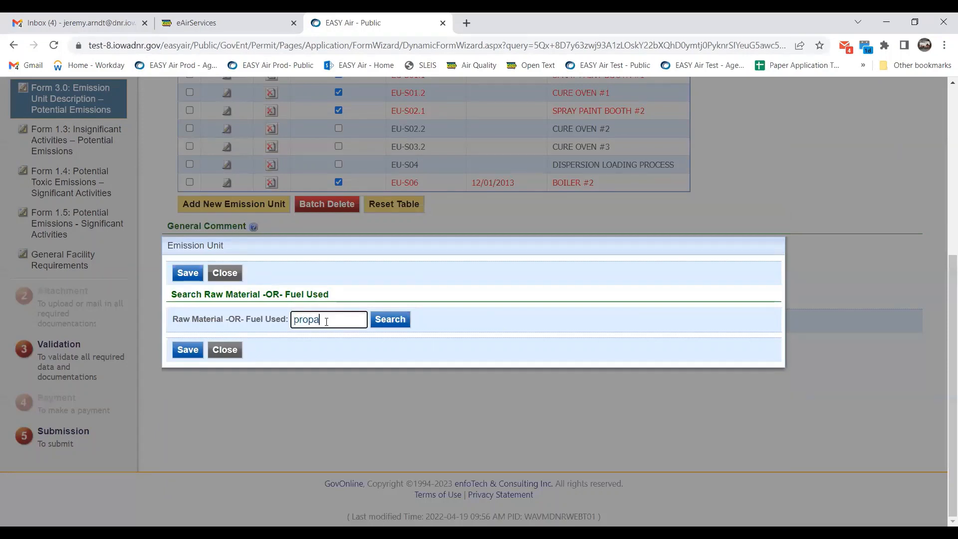
{"action": "left_click", "coordinate": [389, 321]}
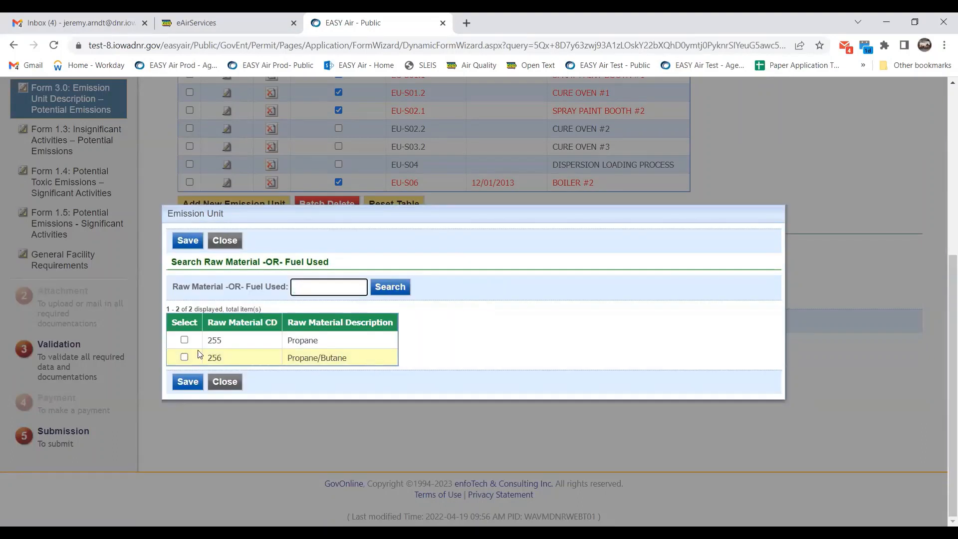
{"action": "left_click", "coordinate": [184, 339]}
{"action": "left_click", "coordinate": [186, 381]}
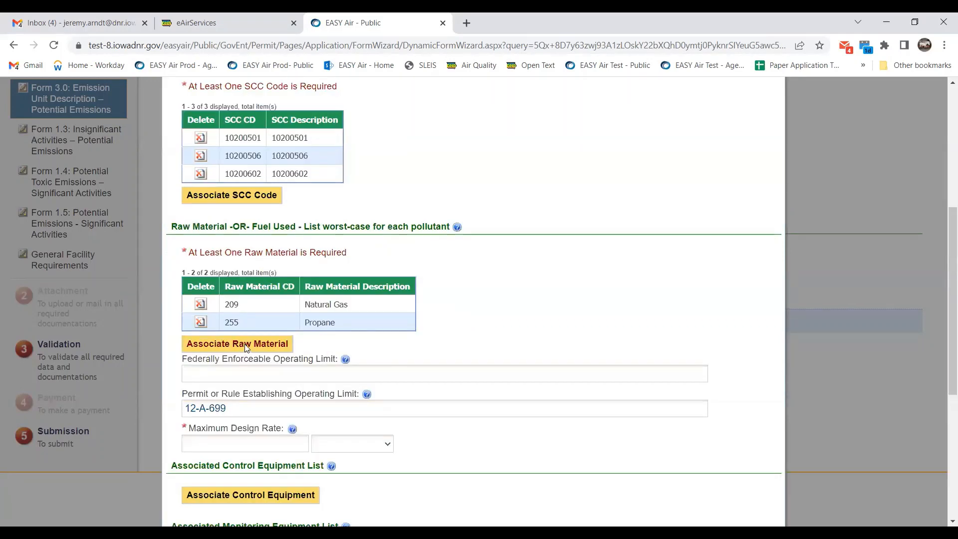
Add IA49 FUEL OIL as a third raw material via a 'fuel oil' search.
{"action": "left_click", "coordinate": [245, 347]}
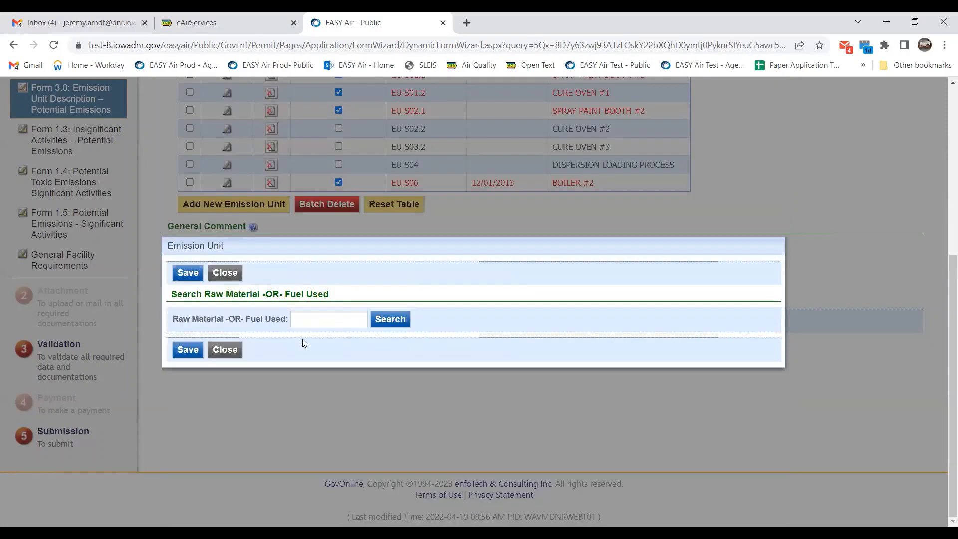
{"action": "left_click", "coordinate": [319, 319]}
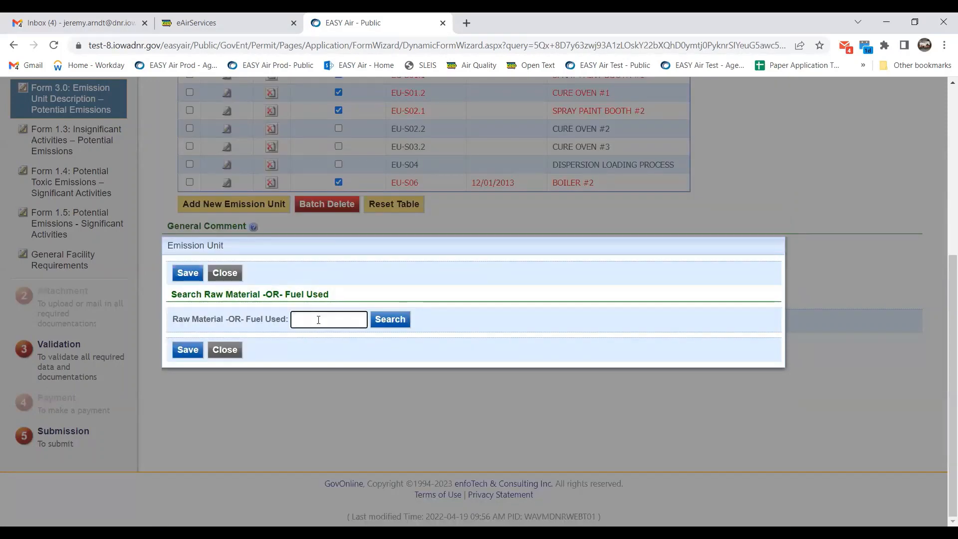
{"action": "type", "text": "fuel oil"}
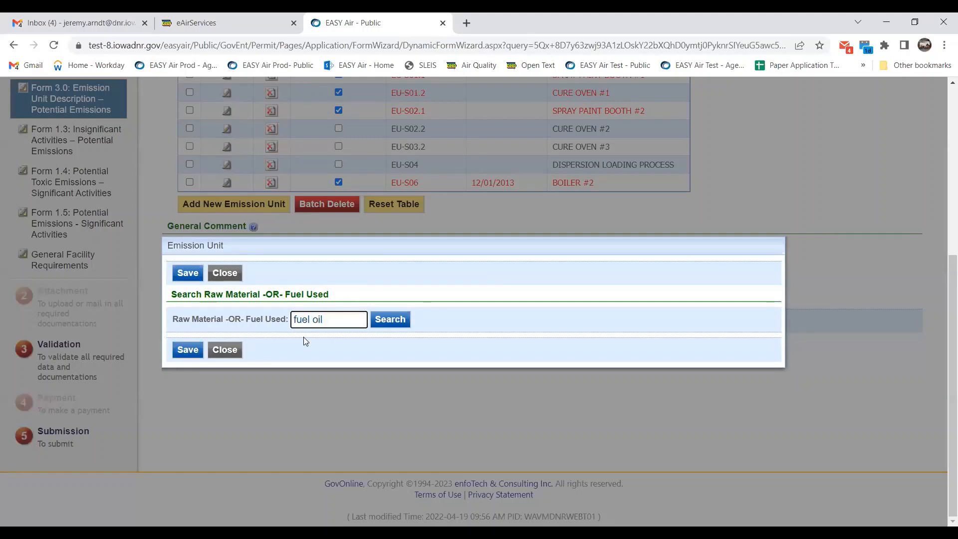
{"action": "left_click", "coordinate": [390, 320]}
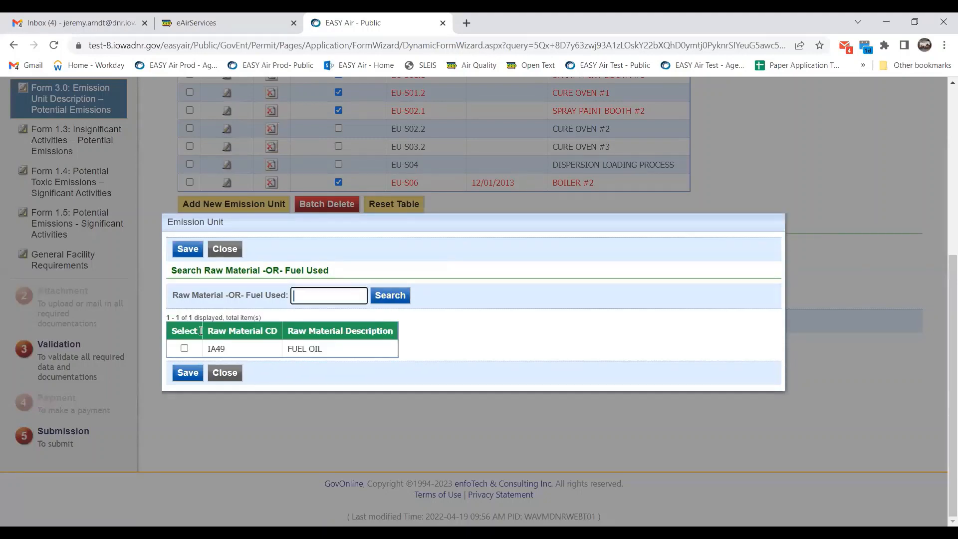
{"action": "left_click", "coordinate": [184, 349]}
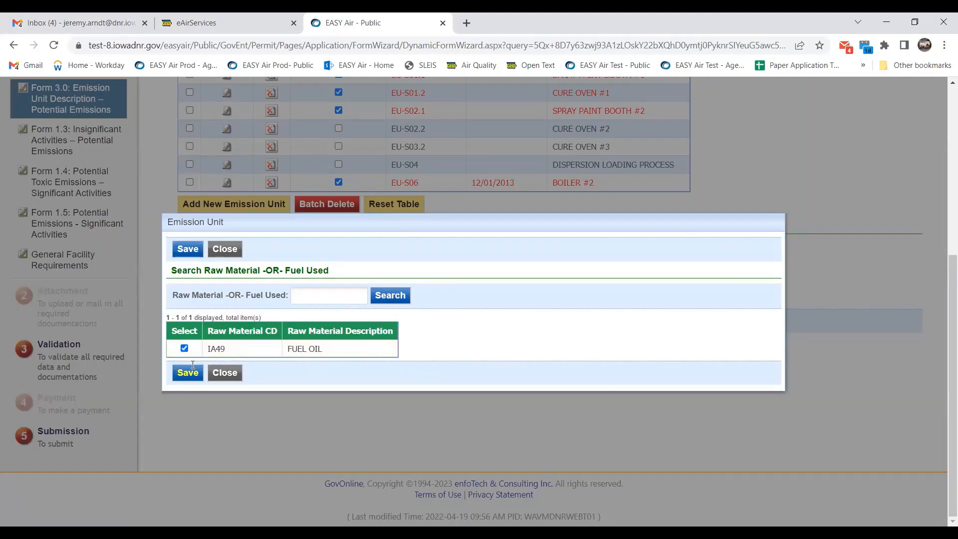
{"action": "left_click", "coordinate": [193, 366]}
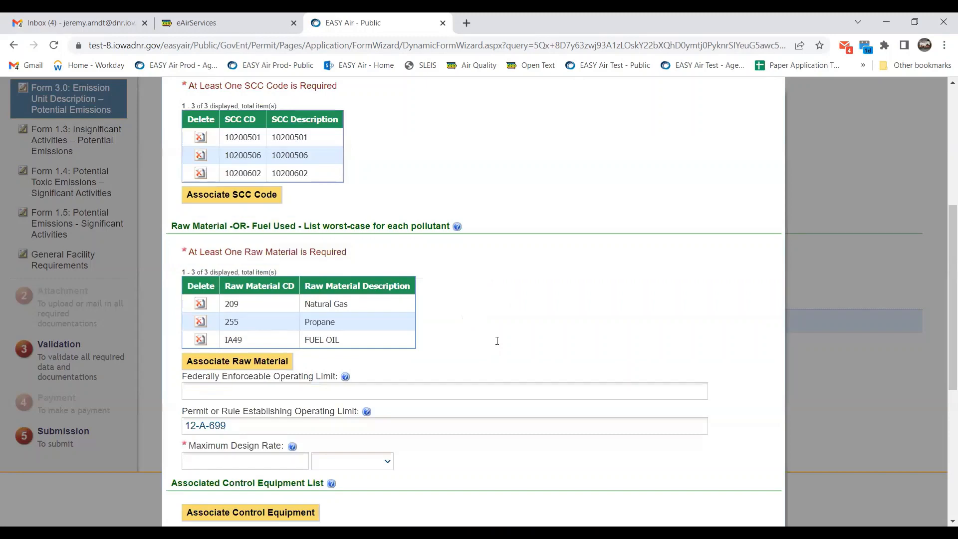
{"action": "scroll", "coordinate": [497, 341], "scroll_direction": "down", "scroll_amount": 2}
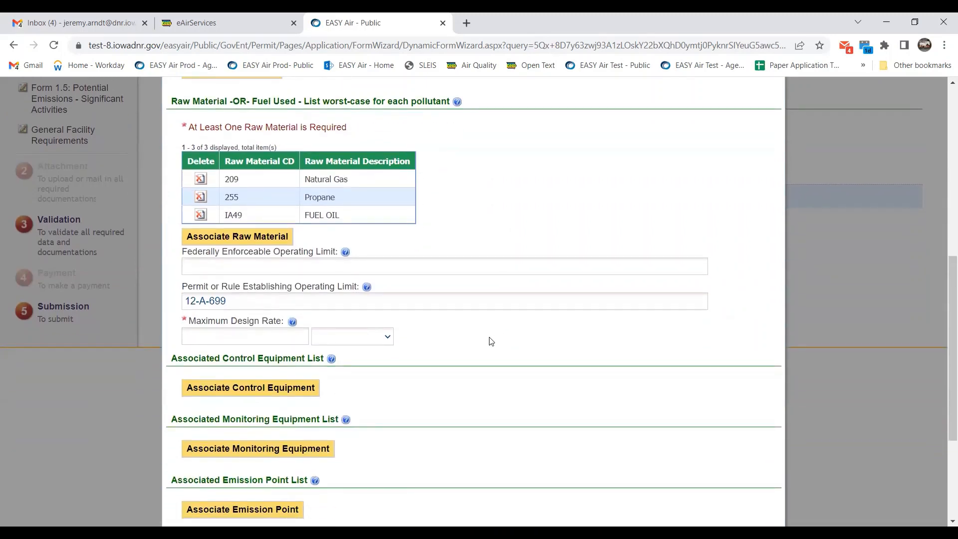
Enter 10 as the Maximum Design Rate with unit E6BTU/HR.
{"action": "left_click", "coordinate": [254, 334]}
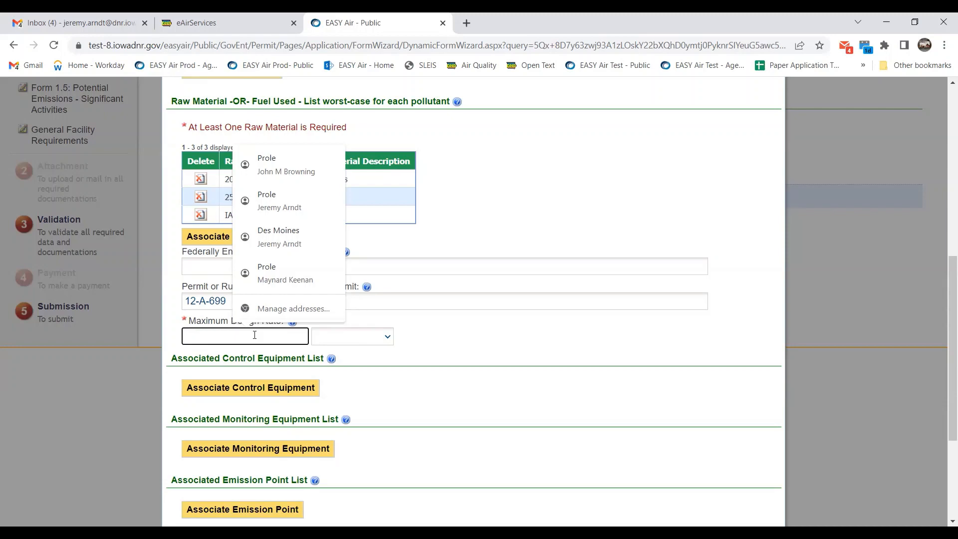
{"action": "type", "text": "10"}
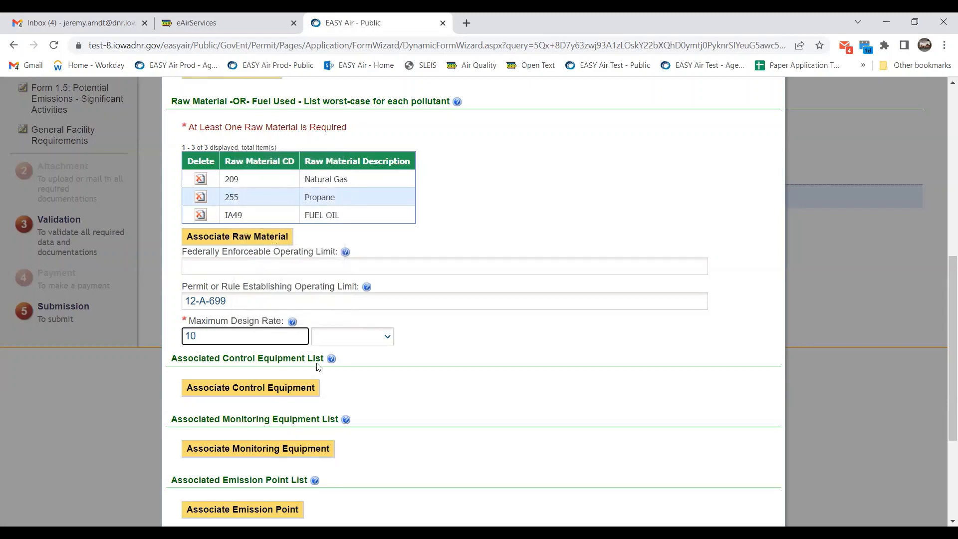
{"action": "left_click", "coordinate": [352, 343]}
{"action": "scroll", "coordinate": [349, 289], "scroll_direction": "down", "scroll_amount": 1}
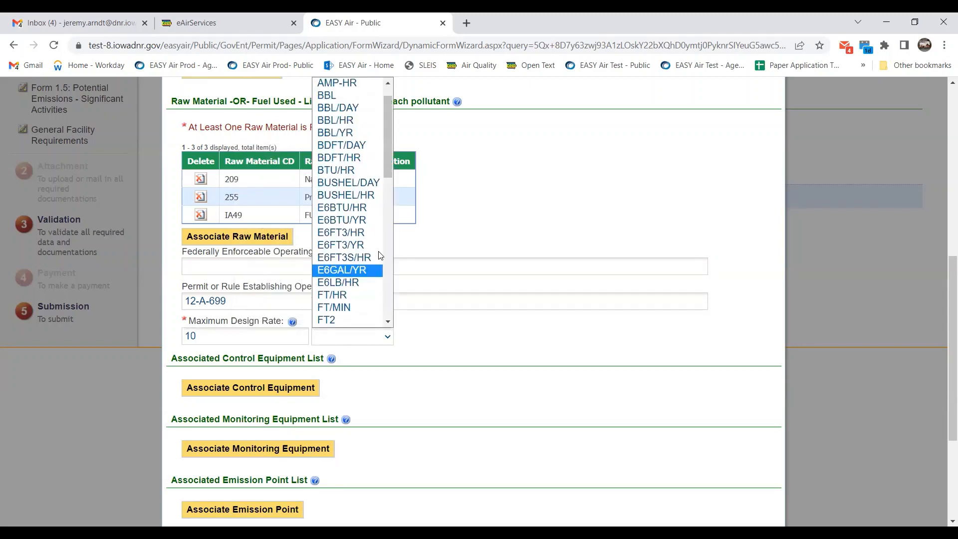
{"action": "left_click", "coordinate": [356, 208]}
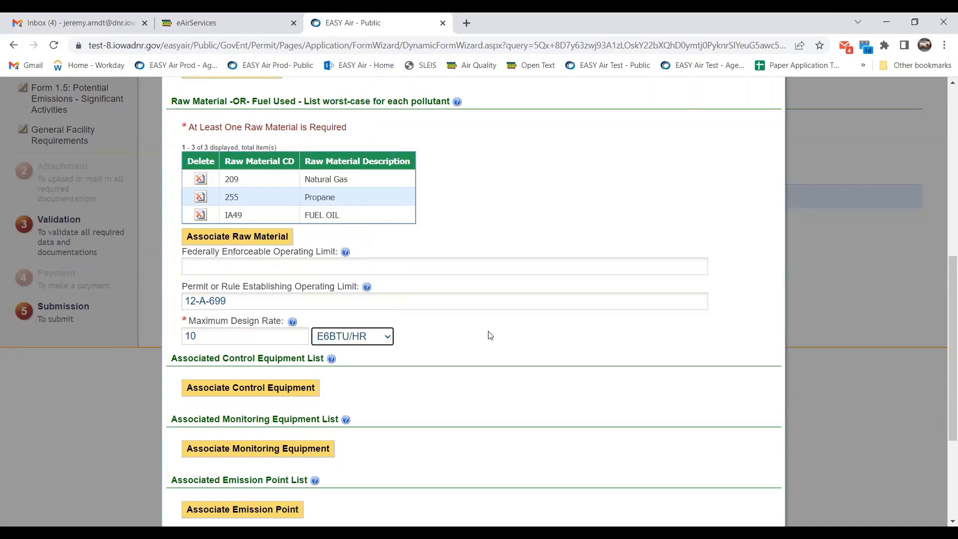
{"action": "scroll", "coordinate": [489, 335], "scroll_direction": "down", "scroll_amount": 1}
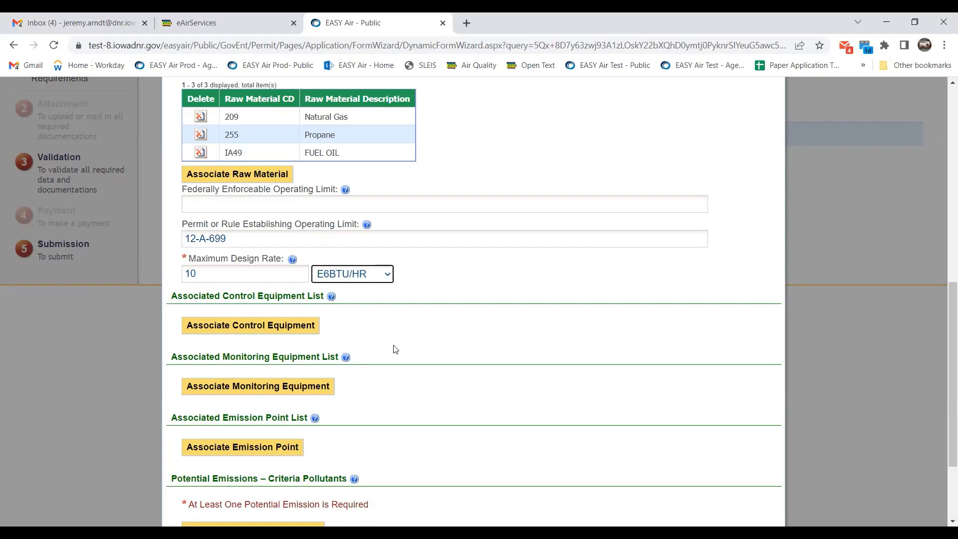
{"action": "scroll", "coordinate": [396, 350], "scroll_direction": "down", "scroll_amount": 1}
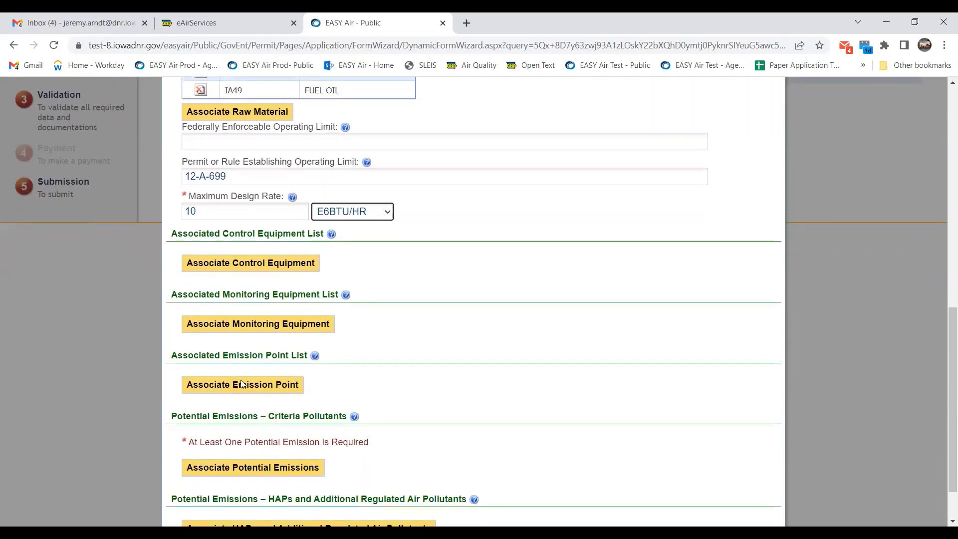
Associate emission point EP-S06 BOILER STACK #2, then start adding criteria pollutant emissions.
{"action": "left_click", "coordinate": [280, 384]}
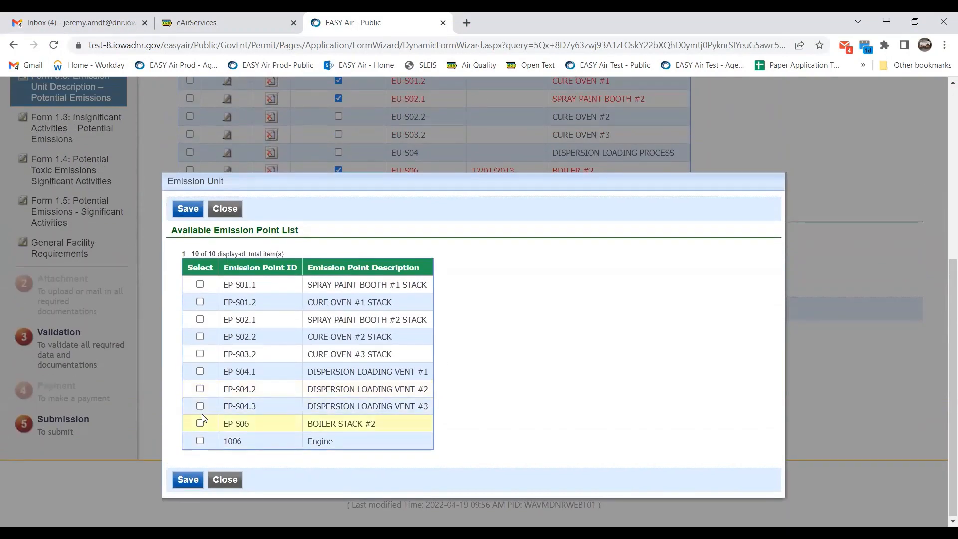
{"action": "left_click", "coordinate": [200, 421]}
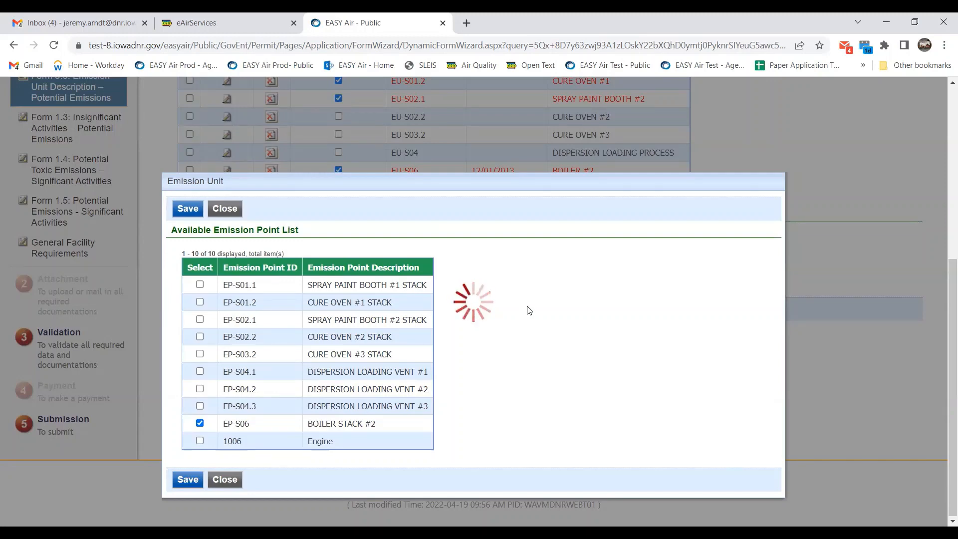
{"action": "scroll", "coordinate": [508, 322], "scroll_direction": "down", "scroll_amount": 5}
{"action": "scroll", "coordinate": [508, 322], "scroll_direction": "down", "scroll_amount": 2}
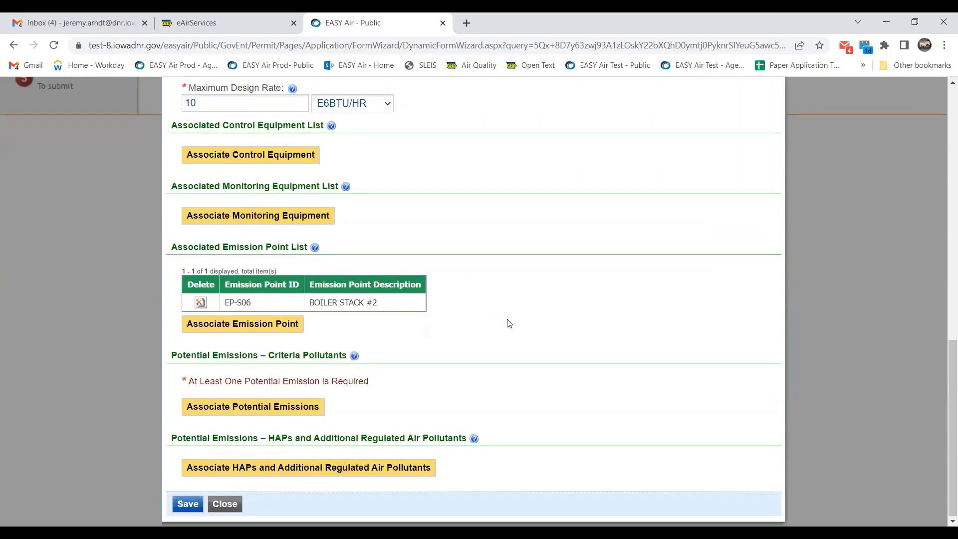
{"action": "left_click", "coordinate": [243, 408]}
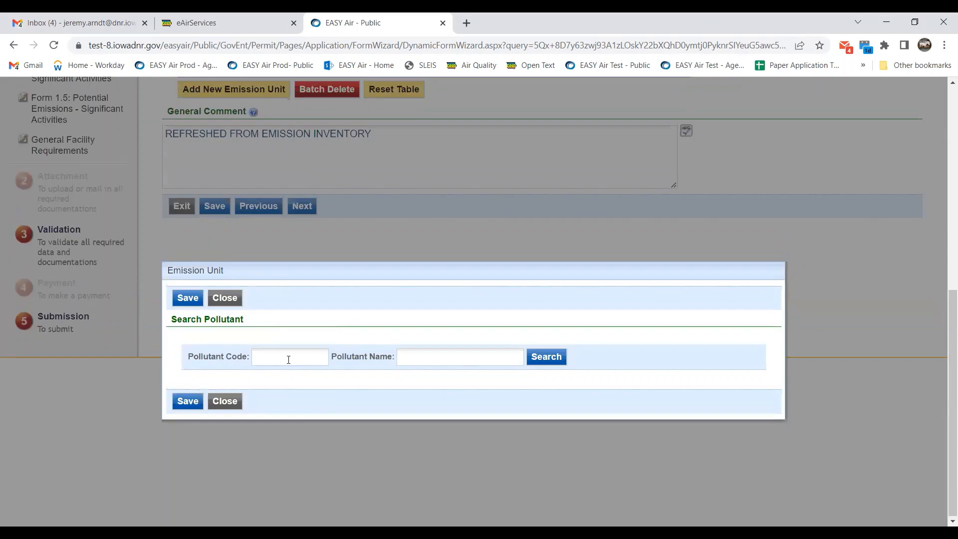
Search pollutant code 'pm' and select PM25-PRI, PM10-PRI and PM-PRI.
{"action": "left_click", "coordinate": [288, 359]}
{"action": "left_click", "coordinate": [546, 358]}
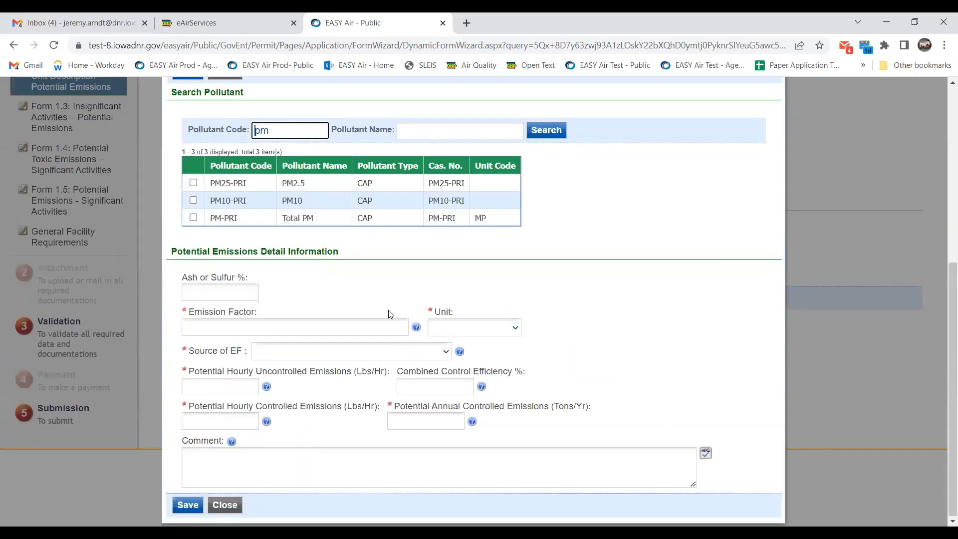
{"action": "left_click", "coordinate": [193, 183]}
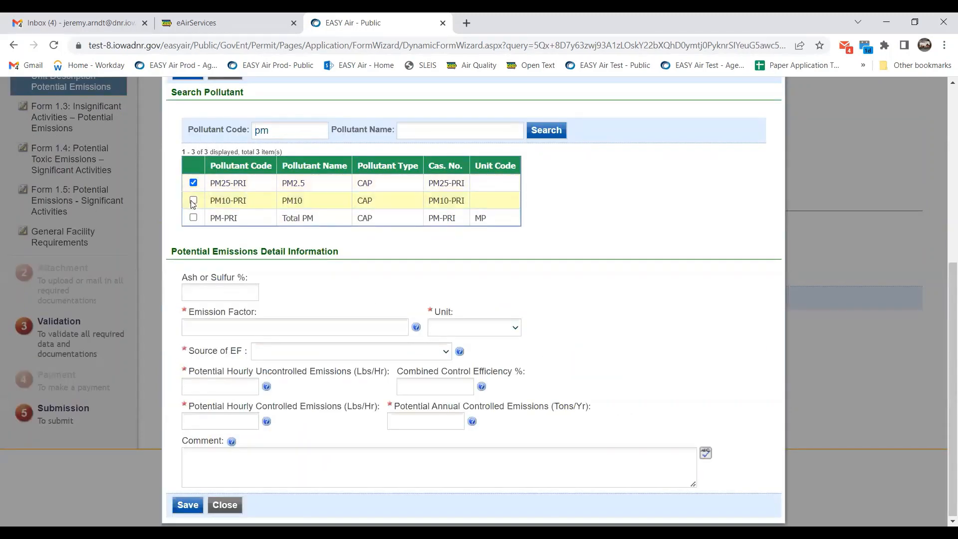
{"action": "left_click", "coordinate": [193, 200]}
{"action": "left_click", "coordinate": [193, 218]}
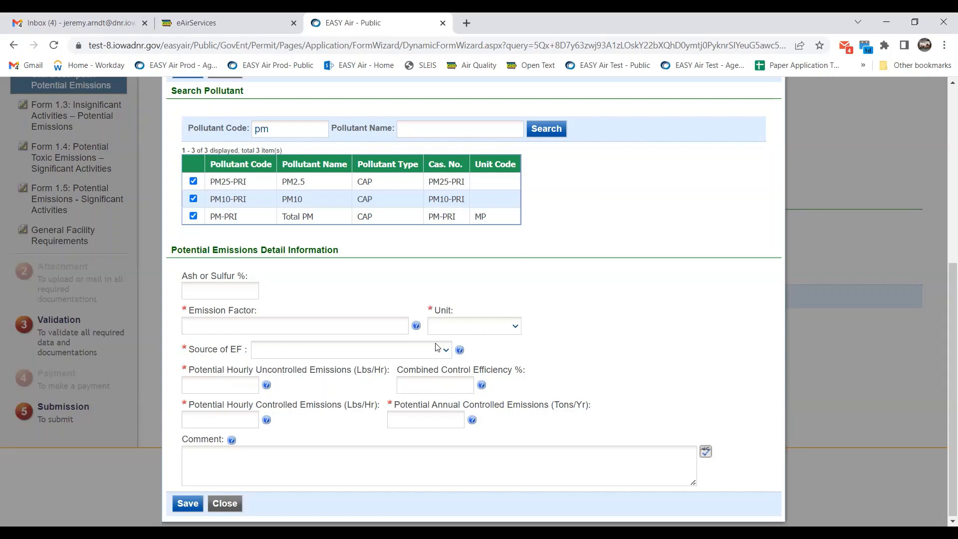
Enter an emission factor of .076 with unit LB/E6BTU.
{"action": "left_click", "coordinate": [380, 326]}
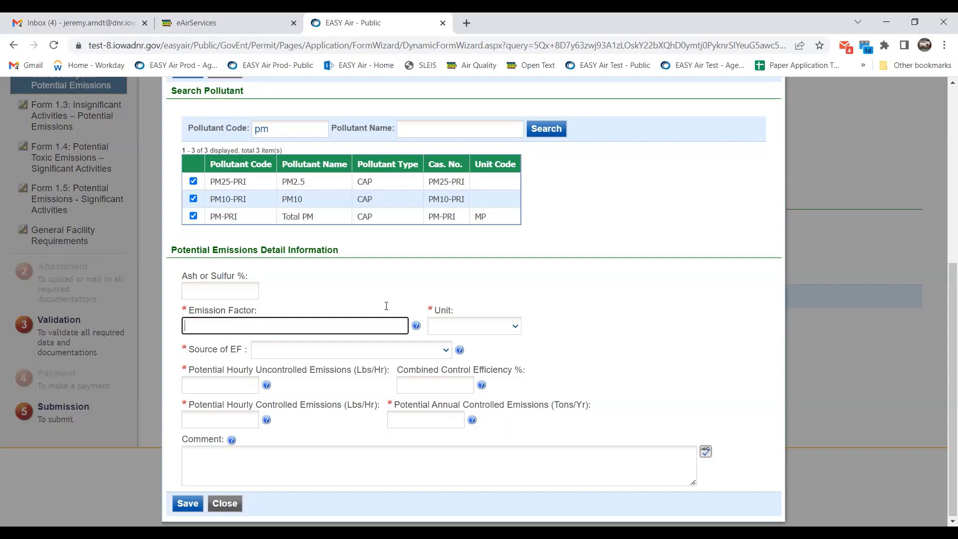
{"action": "type", "text": ".076"}
{"action": "left_click", "coordinate": [490, 326]}
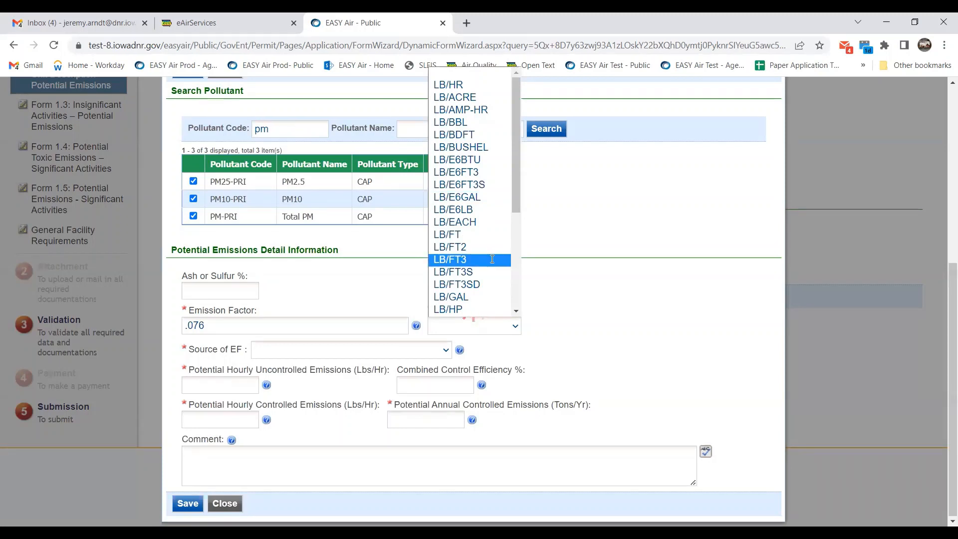
{"action": "left_click", "coordinate": [464, 160]}
{"action": "left_click", "coordinate": [514, 326]}
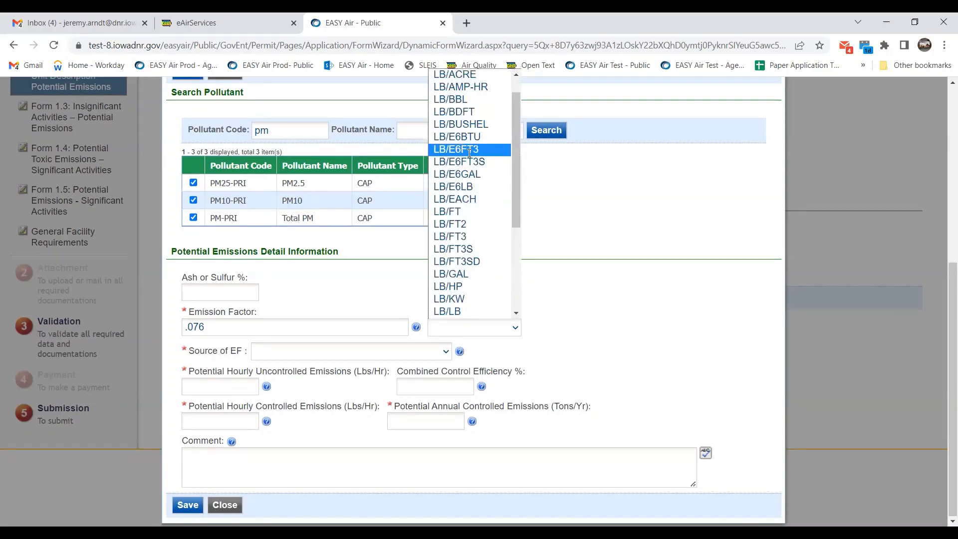
{"action": "left_click", "coordinate": [476, 138]}
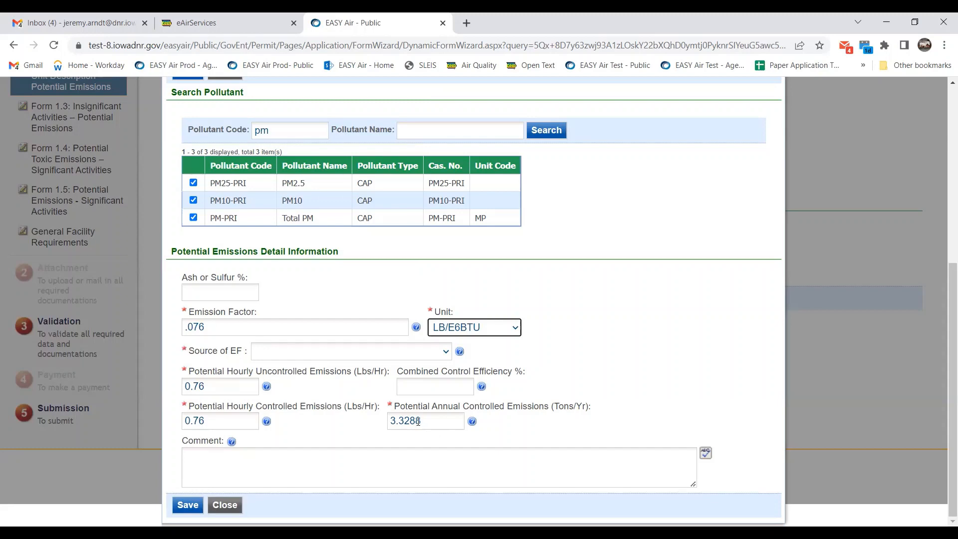
Set annual controlled emissions to 5.05 tons/yr, source US EPA, and save.
{"action": "left_click_drag", "start_coordinate": [433, 420], "coordinate": [389, 420]}
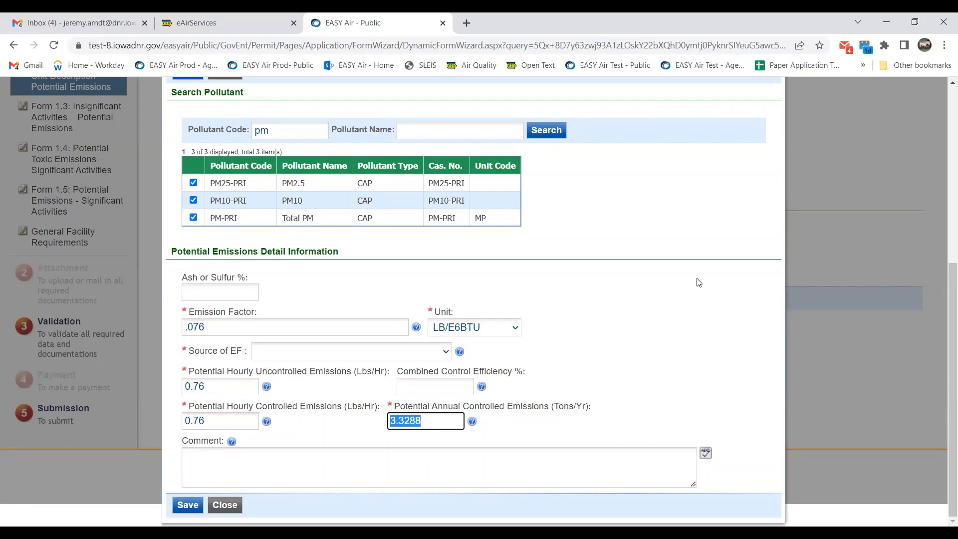
{"action": "type", "text": "5.00"}
{"action": "key", "text": "BackSpace"}
{"action": "type", "text": "5"}
{"action": "left_click", "coordinate": [685, 355]}
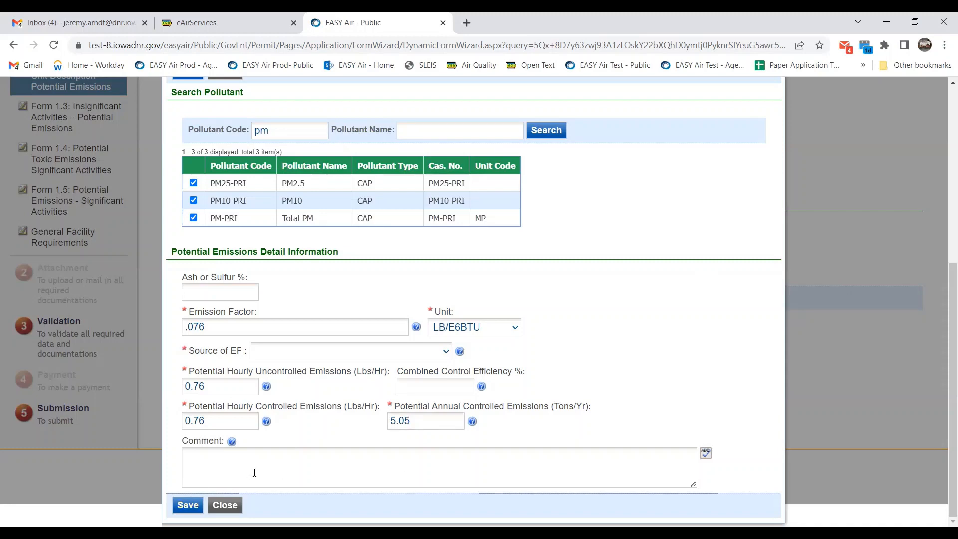
{"action": "left_click", "coordinate": [183, 505]}
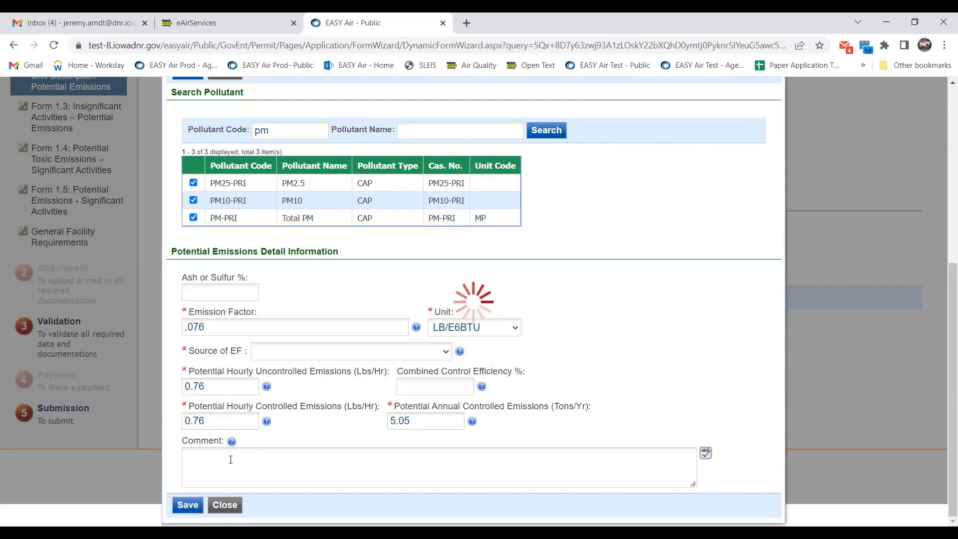
{"action": "left_click", "coordinate": [286, 360]}
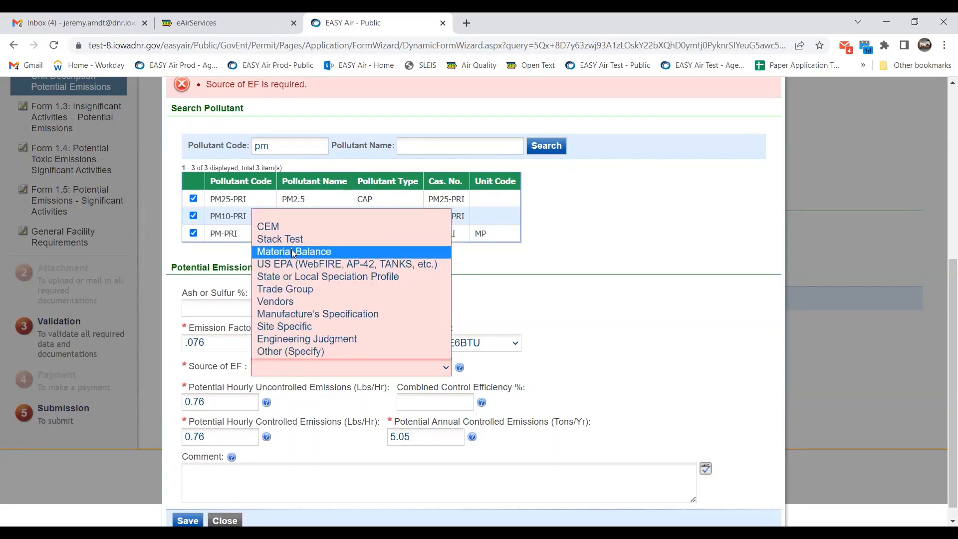
{"action": "left_click", "coordinate": [294, 266]}
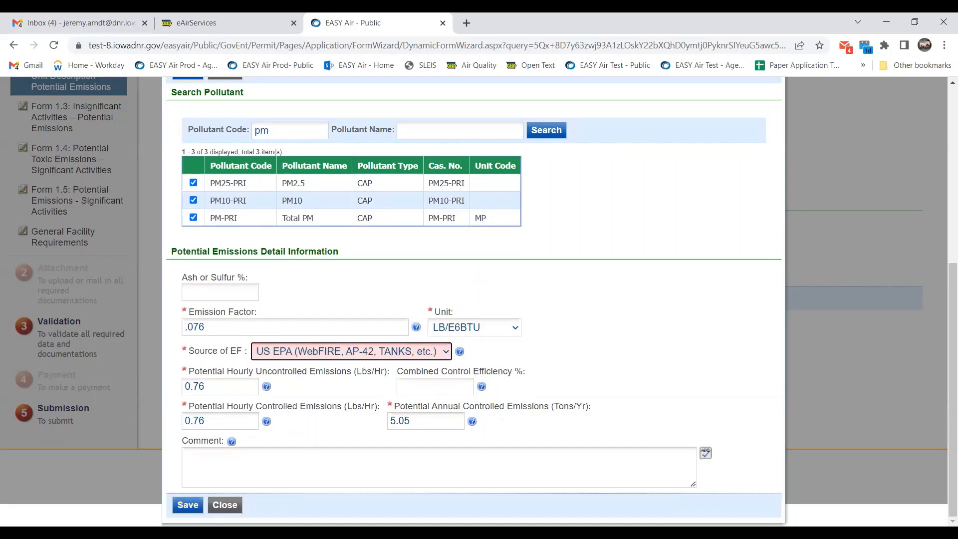
{"action": "left_click", "coordinate": [192, 508]}
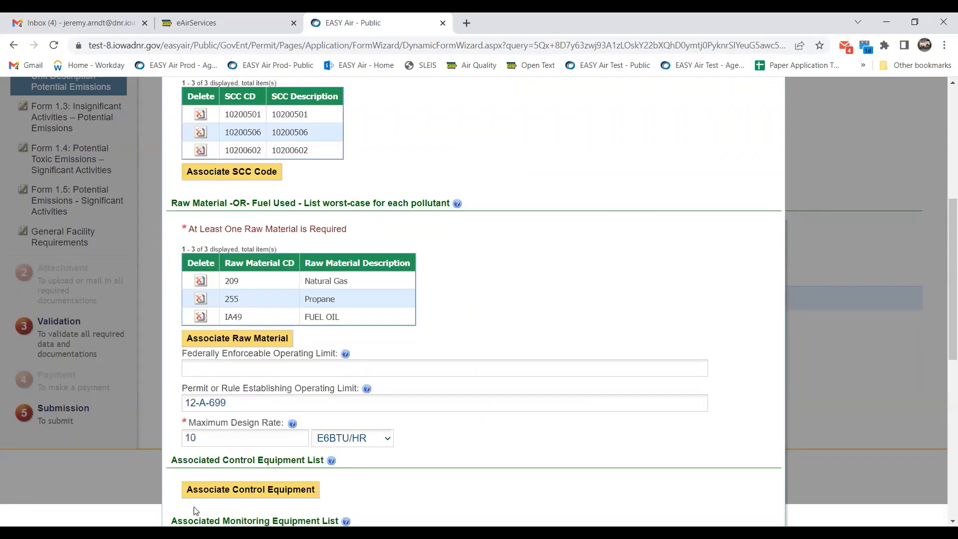
Check the PM2.5, PM10 and Total PM rows, then start adding another pollutant.
{"action": "scroll", "coordinate": [487, 425], "scroll_direction": "down", "scroll_amount": 2}
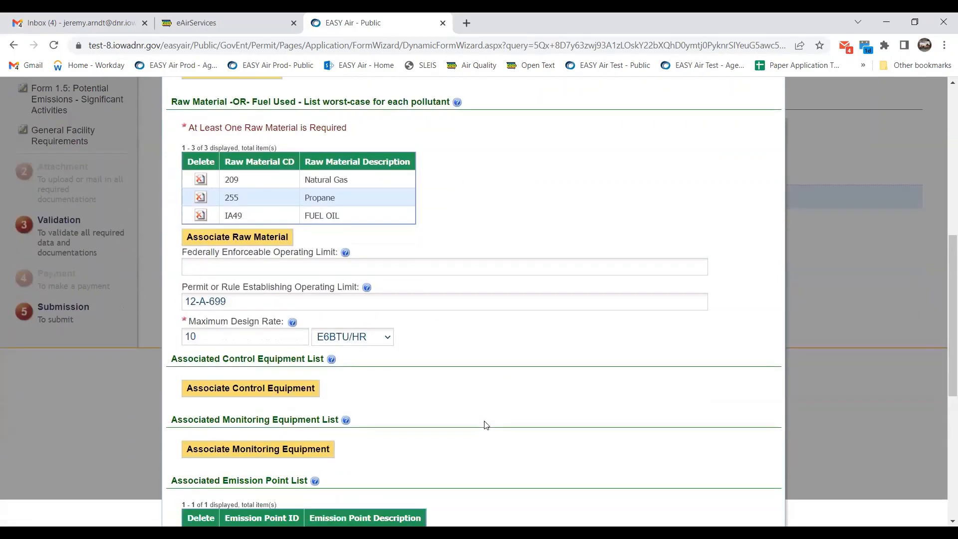
{"action": "scroll", "coordinate": [564, 455], "scroll_direction": "down", "scroll_amount": 7}
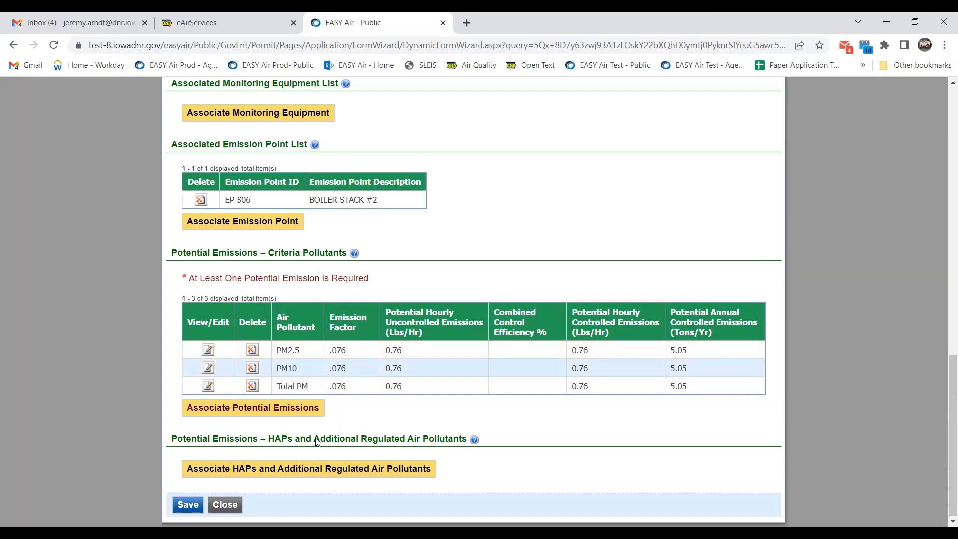
{"action": "left_click", "coordinate": [307, 412]}
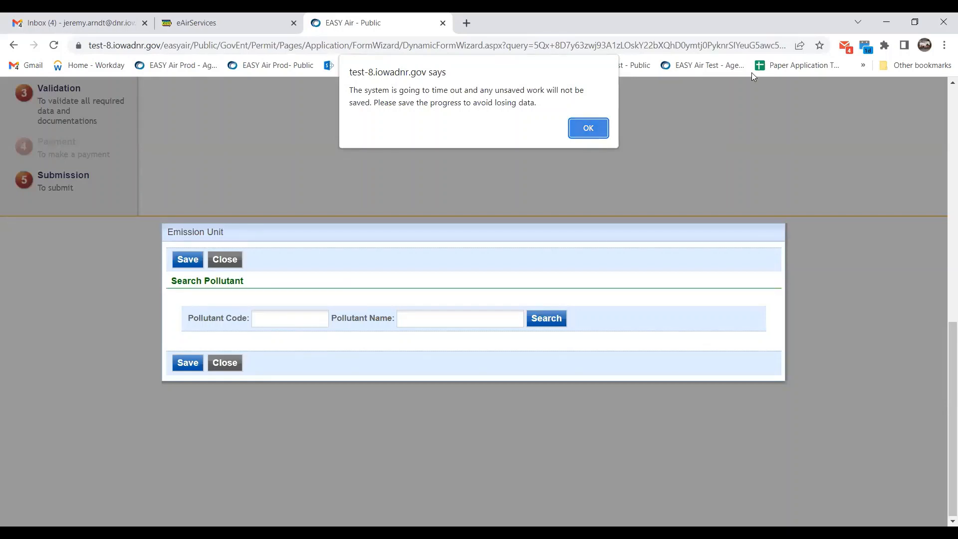
Dismiss the time-out warning, search 'VOC' and select Volatile Organic Compounds.
{"action": "left_click", "coordinate": [588, 128]}
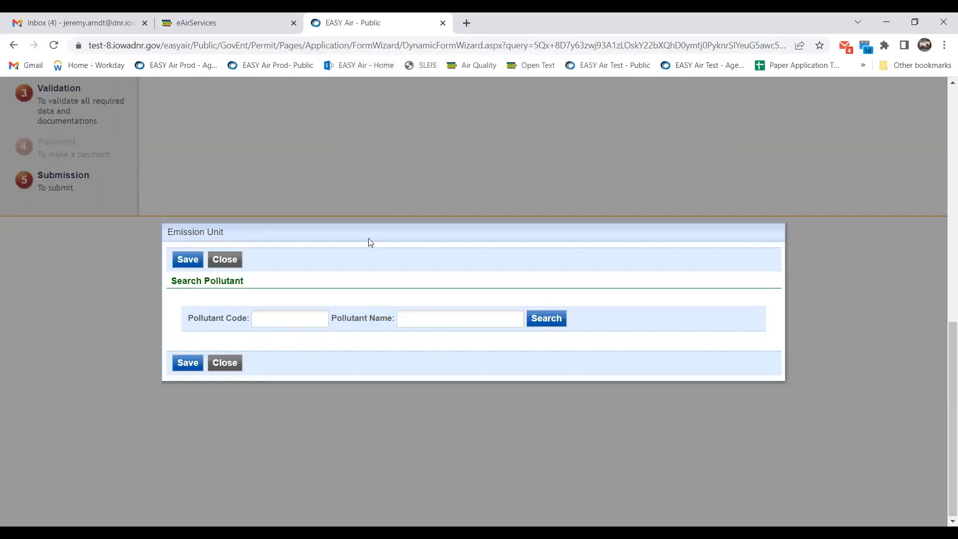
{"action": "left_click", "coordinate": [299, 319]}
{"action": "type", "text": "VOC"}
{"action": "key", "text": "Return"}
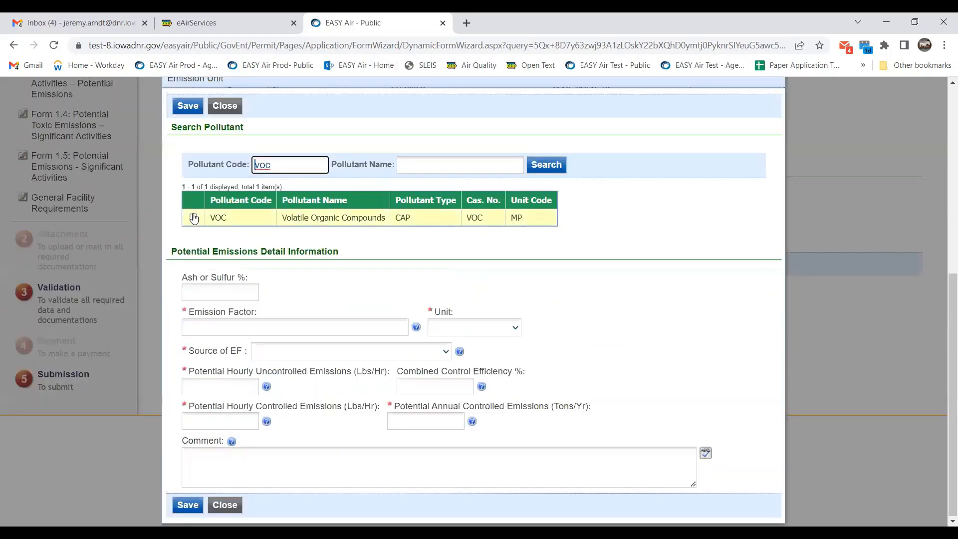
{"action": "left_click", "coordinate": [194, 218]}
Give VOC emission factor 0 in LB/E6BTU with source US EPA.
{"action": "left_click", "coordinate": [269, 323]}
{"action": "type", "text": "0"}
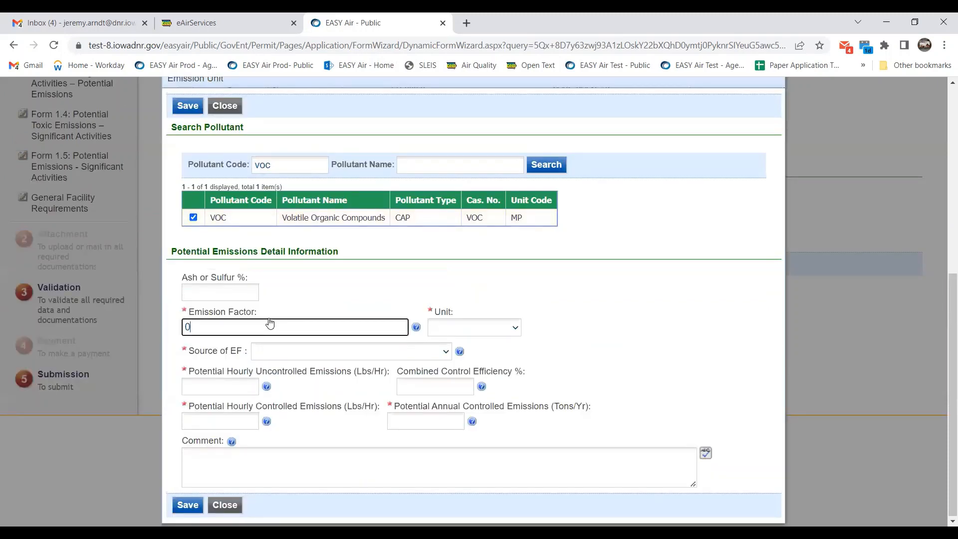
{"action": "left_click", "coordinate": [503, 334]}
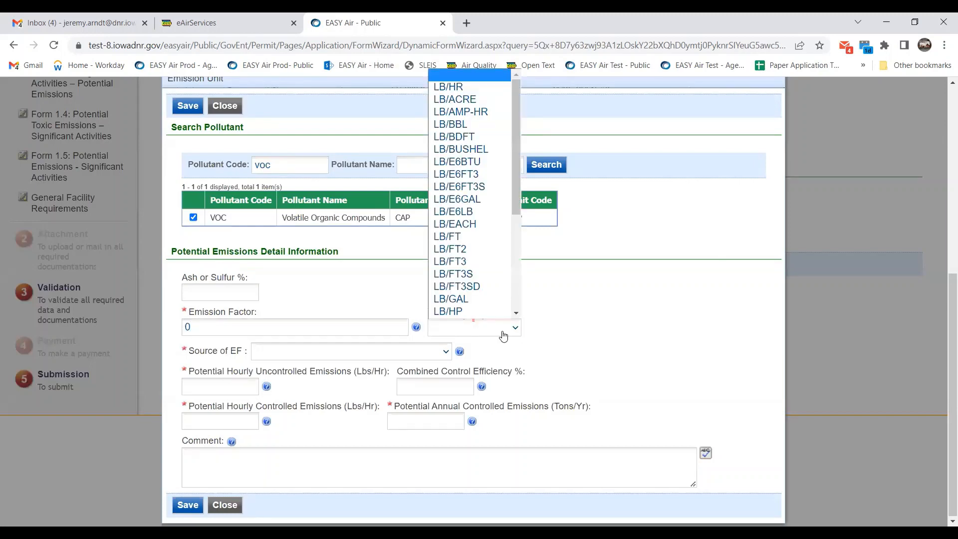
{"action": "scroll", "coordinate": [521, 227], "scroll_direction": "up", "scroll_amount": 1}
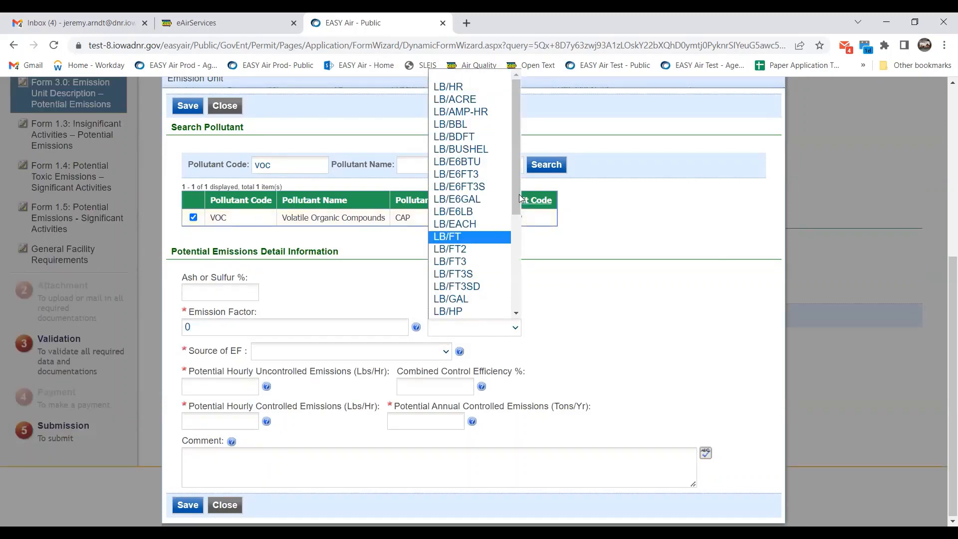
{"action": "left_click", "coordinate": [476, 168]}
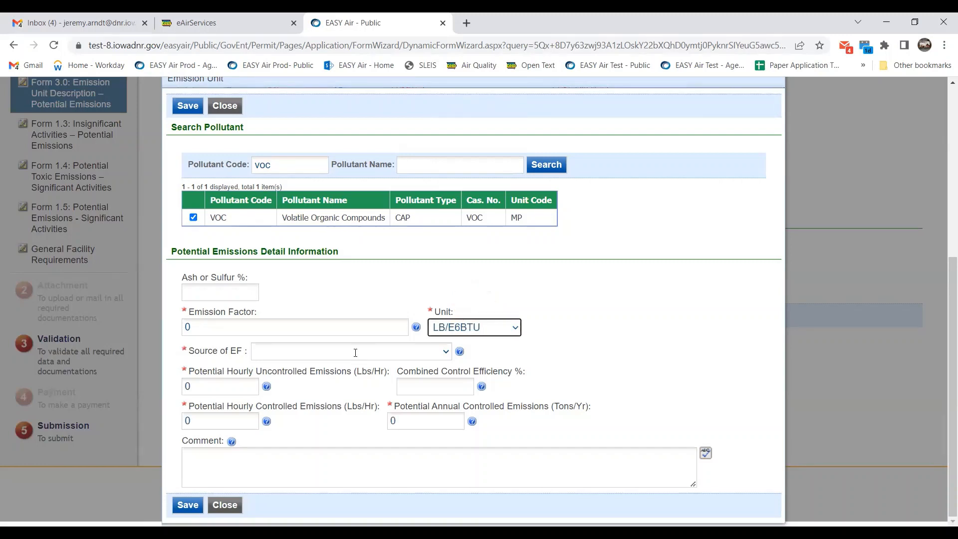
{"action": "left_click", "coordinate": [355, 353]}
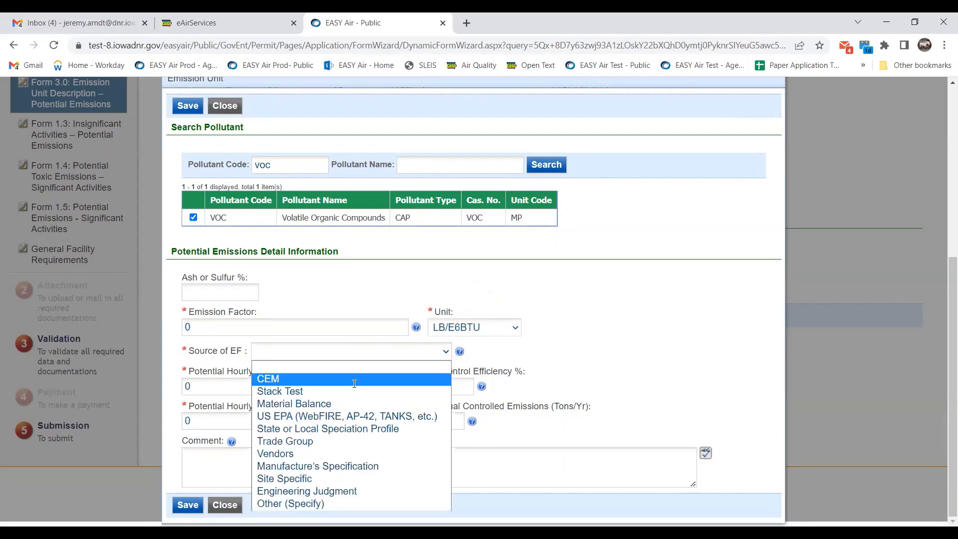
{"action": "left_click", "coordinate": [360, 416]}
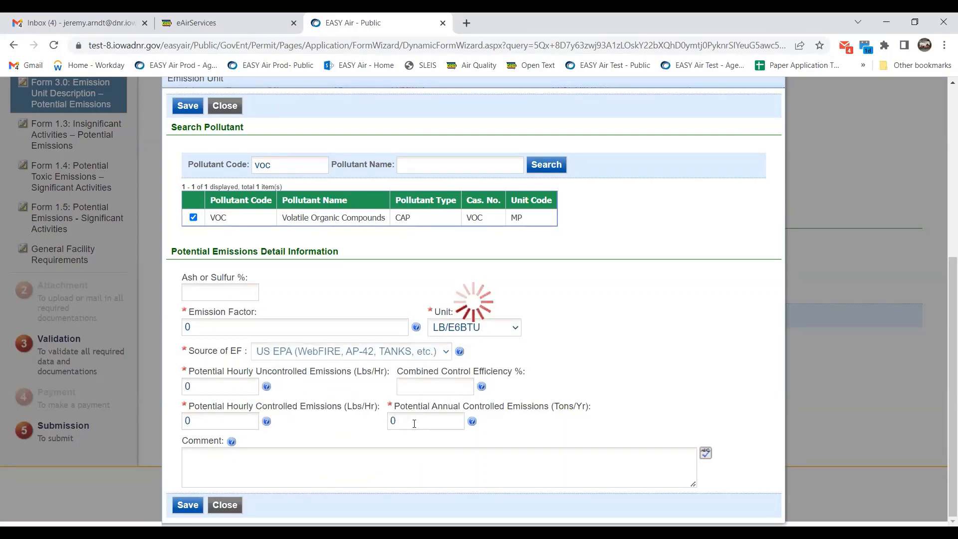
Set VOC annual controlled emissions to 10 tons/yr and save the boiler unit.
{"action": "left_click_drag", "start_coordinate": [414, 423], "coordinate": [387, 422]}
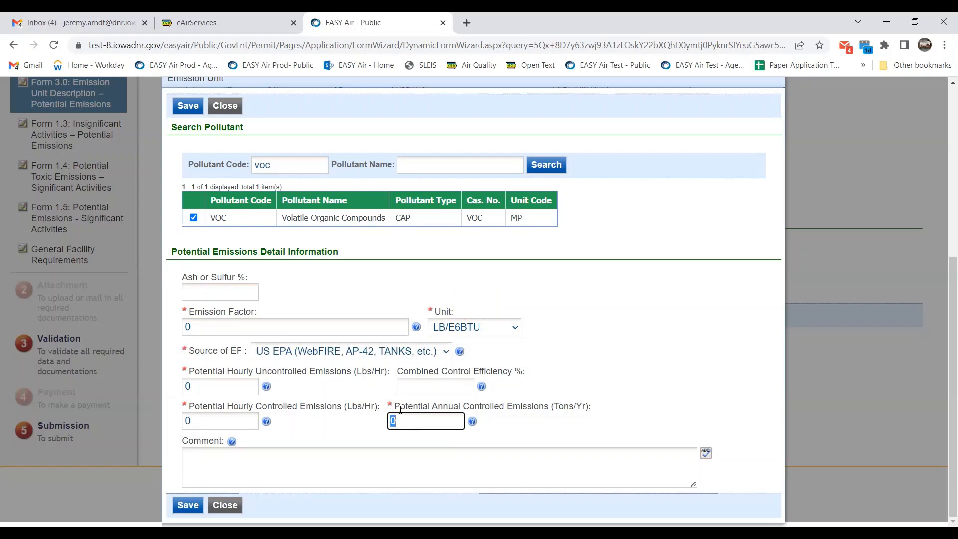
{"action": "type", "text": "10"}
{"action": "left_click", "coordinate": [605, 362]}
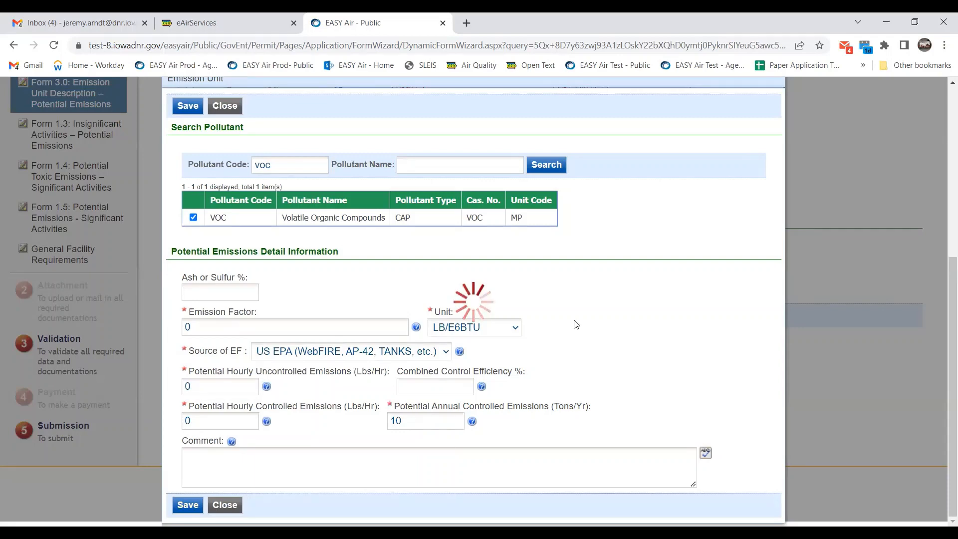
{"action": "scroll", "coordinate": [576, 324], "scroll_direction": "down", "scroll_amount": 3}
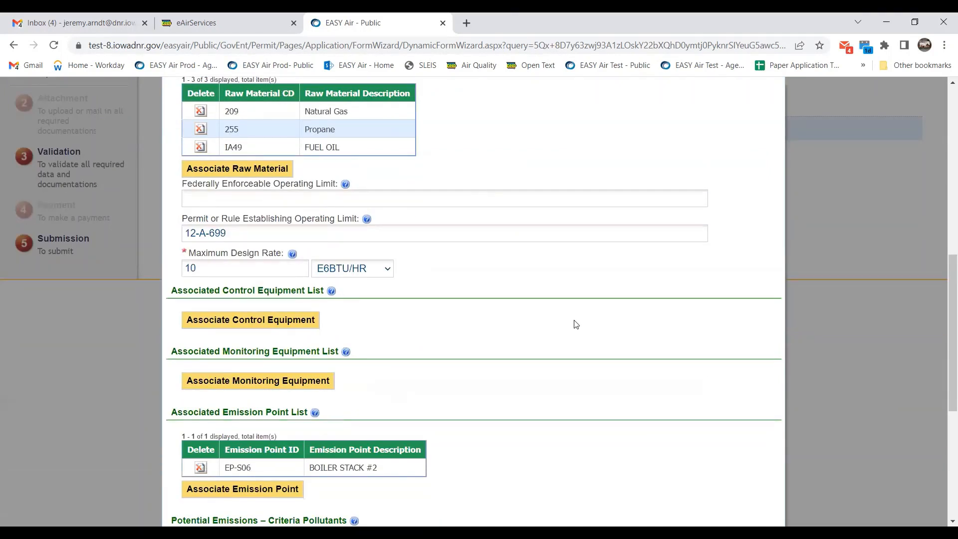
{"action": "scroll", "coordinate": [576, 324], "scroll_direction": "down", "scroll_amount": 5}
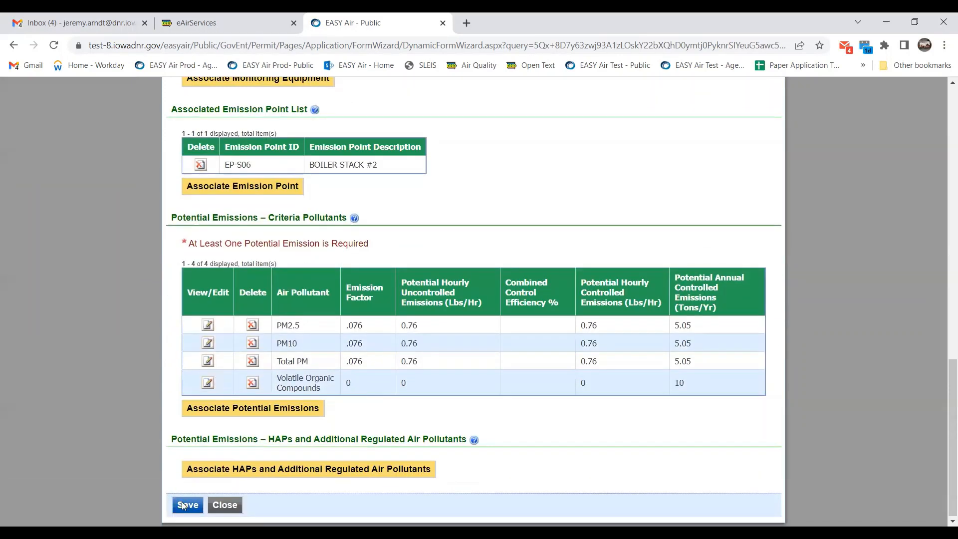
{"action": "left_click", "coordinate": [185, 505]}
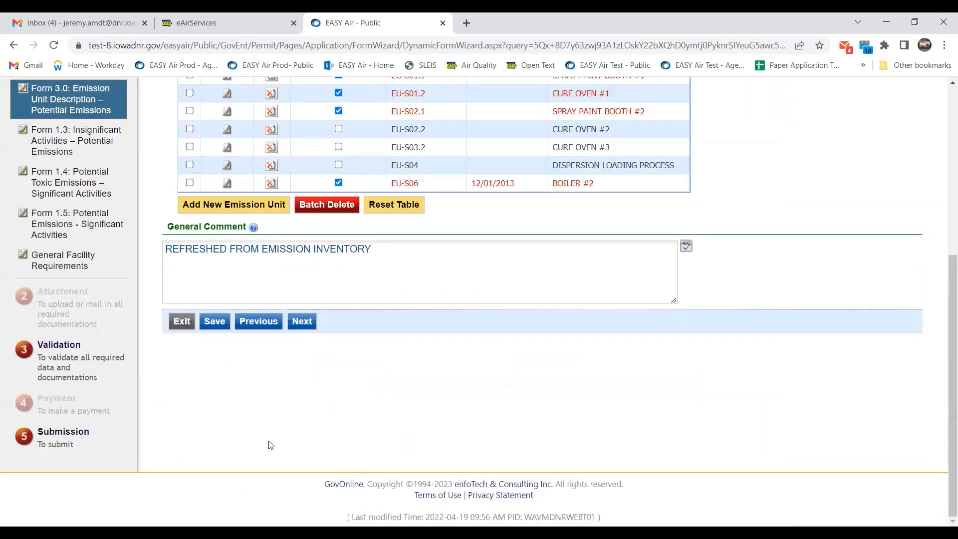
Save progress on the Form 3.0 emission unit list.
{"action": "scroll", "coordinate": [248, 452], "scroll_direction": "up", "scroll_amount": 1}
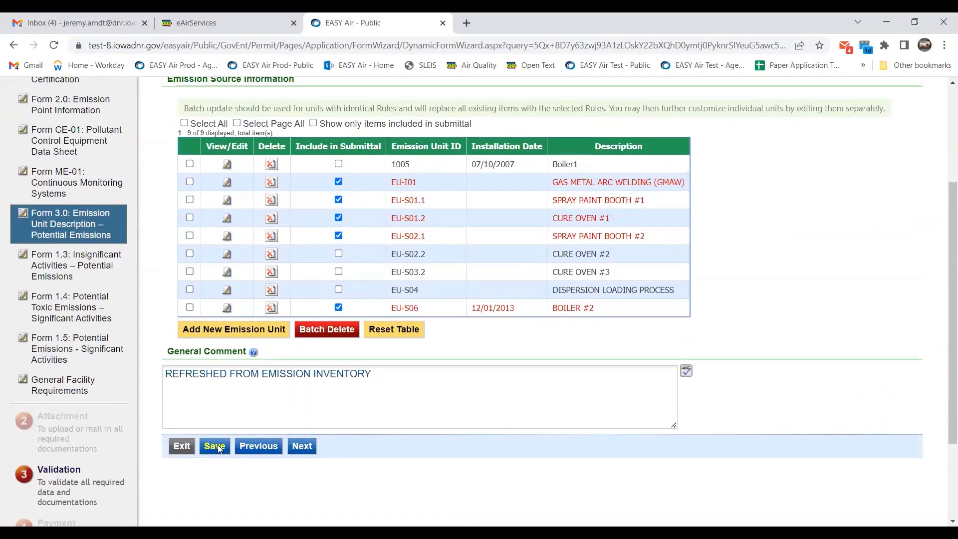
{"action": "left_click", "coordinate": [218, 447]}
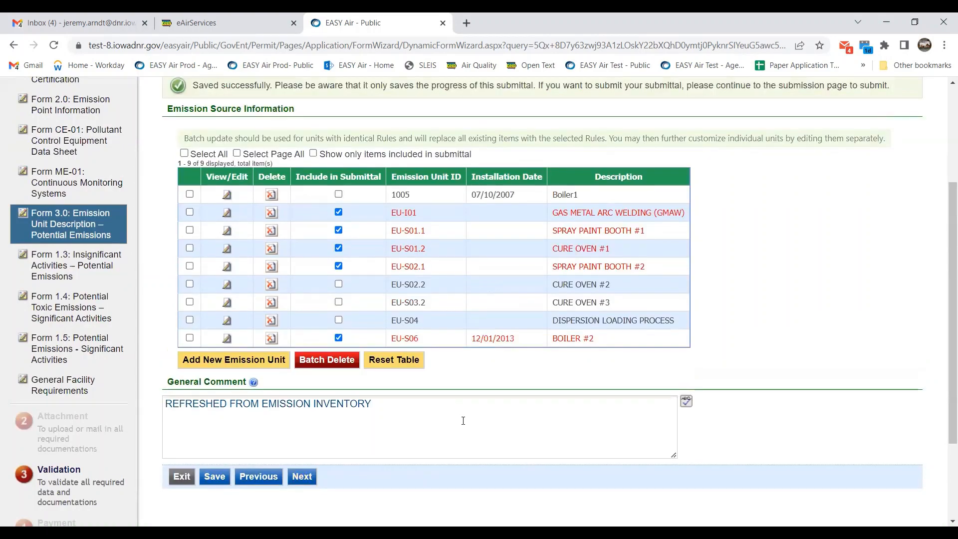
{"action": "scroll", "coordinate": [386, 388], "scroll_direction": "up", "scroll_amount": 4}
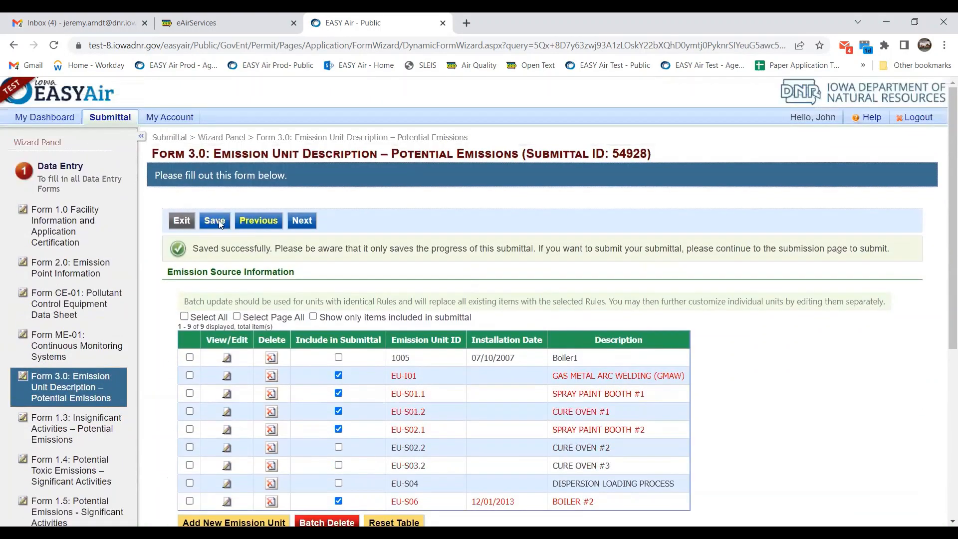
{"action": "left_click", "coordinate": [219, 222]}
Log out of the account from the header bar.
{"action": "scroll", "coordinate": [672, 206], "scroll_direction": "down", "scroll_amount": 1}
{"action": "scroll", "coordinate": [673, 207], "scroll_direction": "up", "scroll_amount": 1}
{"action": "scroll", "coordinate": [672, 206], "scroll_direction": "down", "scroll_amount": 1}
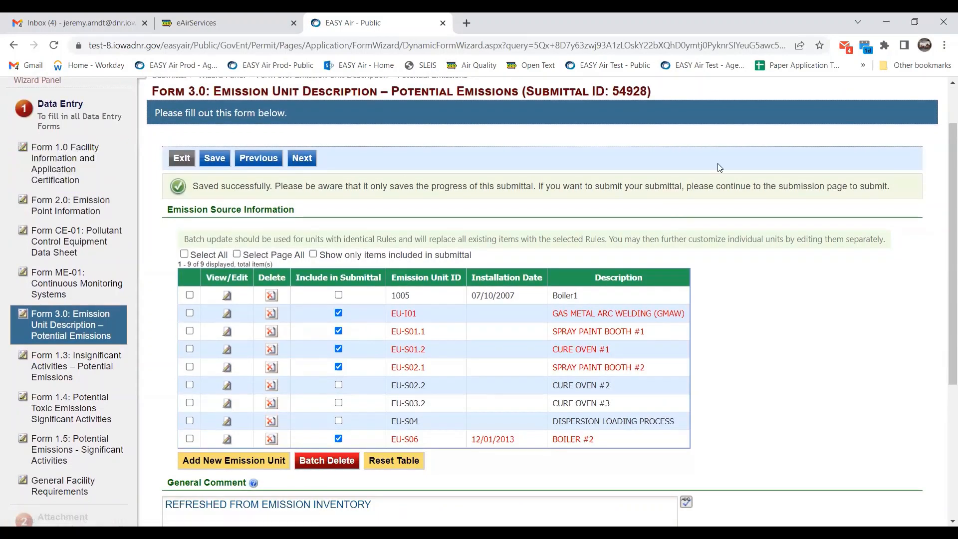
{"action": "scroll", "coordinate": [683, 183], "scroll_direction": "up", "scroll_amount": 1}
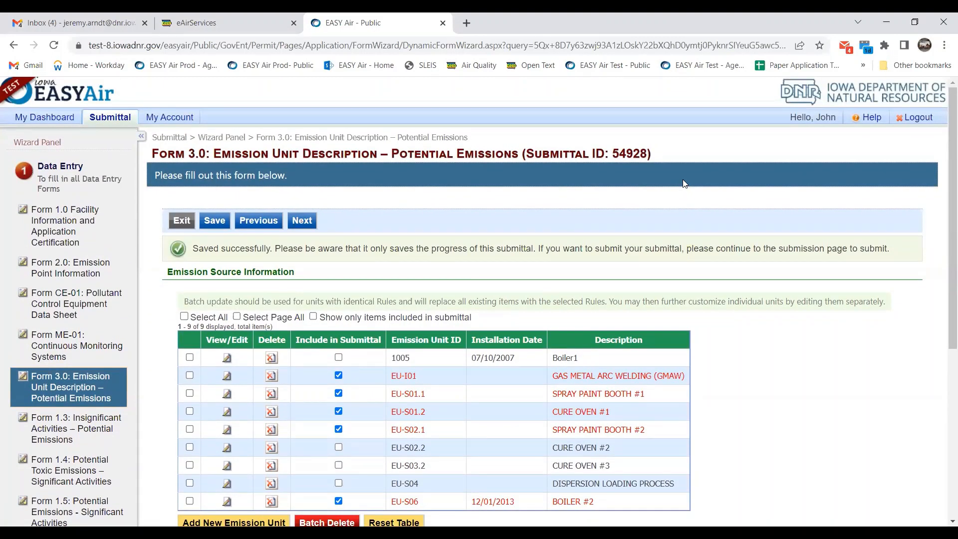
{"action": "scroll", "coordinate": [683, 183], "scroll_direction": "down", "scroll_amount": 2}
{"action": "scroll", "coordinate": [722, 145], "scroll_direction": "up", "scroll_amount": 1}
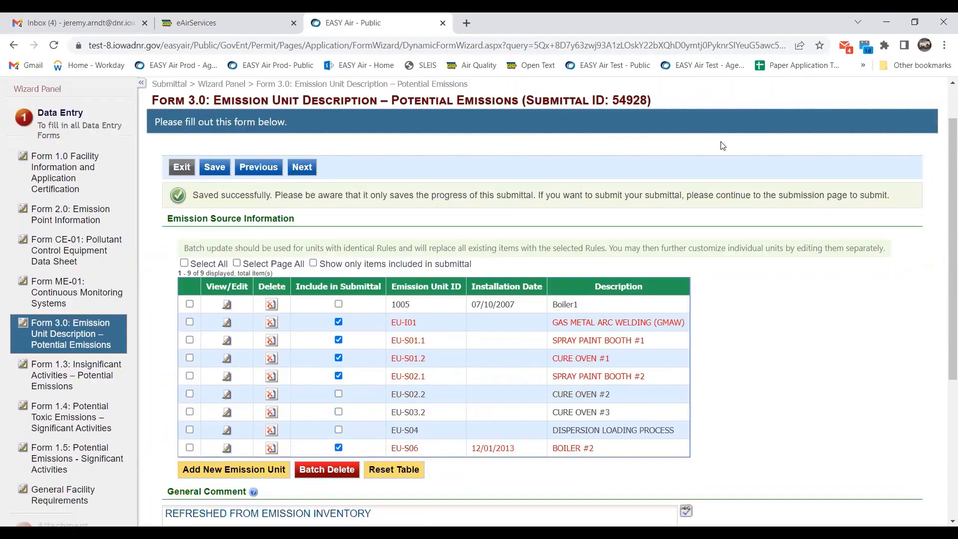
{"action": "scroll", "coordinate": [722, 145], "scroll_direction": "down", "scroll_amount": 1}
{"action": "scroll", "coordinate": [708, 145], "scroll_direction": "up", "scroll_amount": 1}
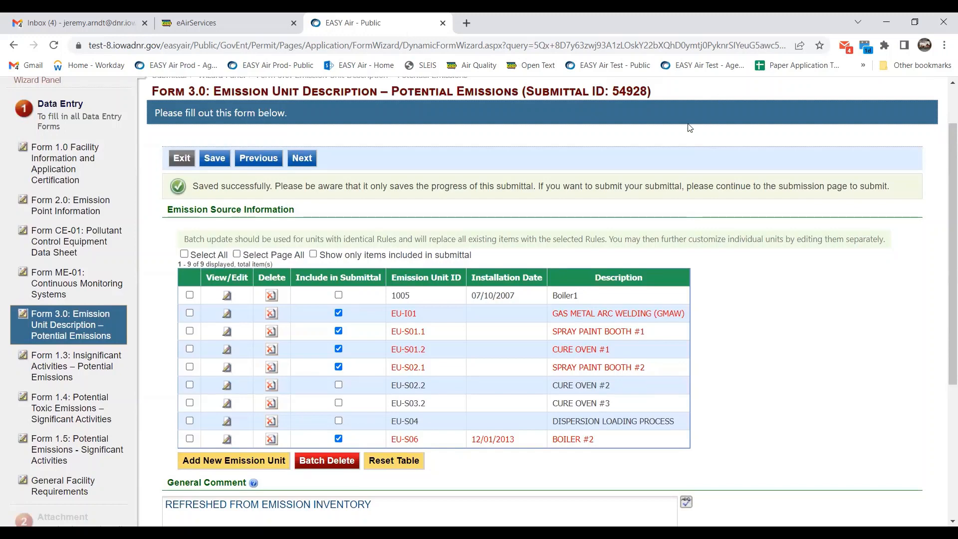
{"action": "scroll", "coordinate": [691, 127], "scroll_direction": "up", "scroll_amount": 1}
{"action": "scroll", "coordinate": [691, 127], "scroll_direction": "down", "scroll_amount": 1}
{"action": "scroll", "coordinate": [691, 127], "scroll_direction": "up", "scroll_amount": 1}
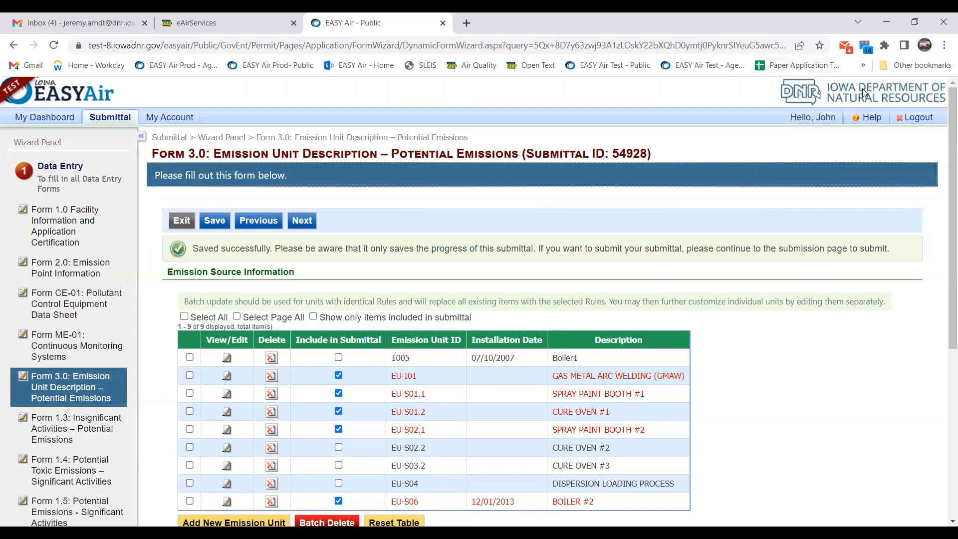
{"action": "left_click", "coordinate": [909, 118]}
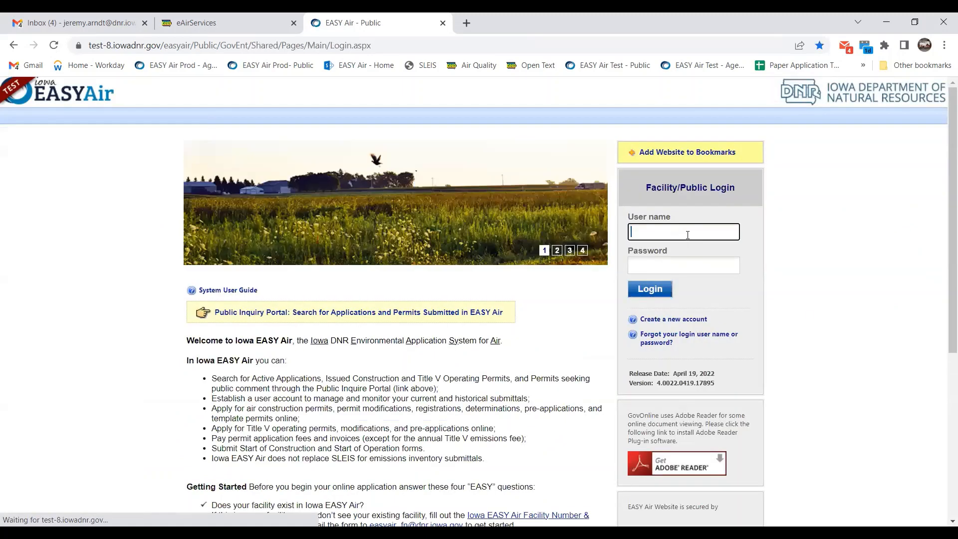
Log back in, resume the first pending Title V application, and open BOILER #2.
{"action": "left_click", "coordinate": [666, 291]}
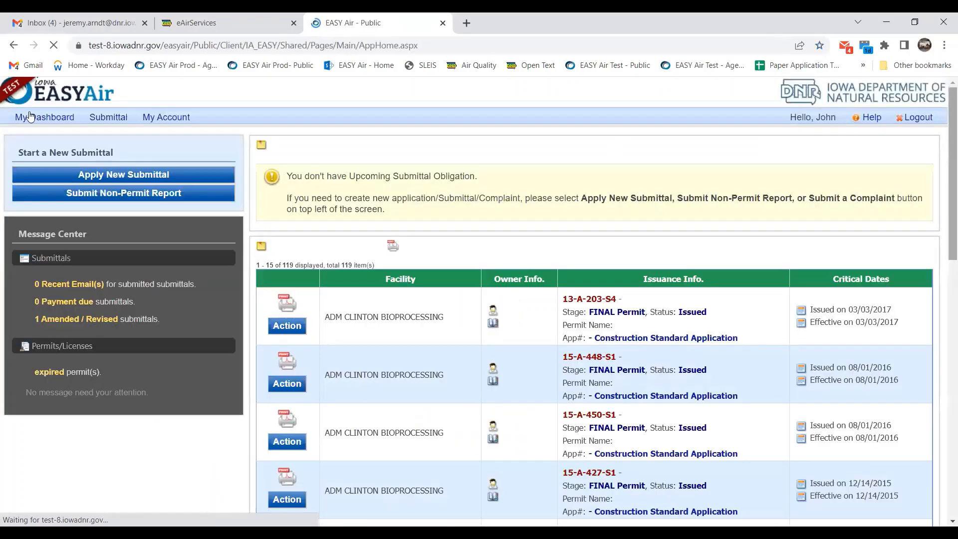
{"action": "mouse_move", "coordinate": [108, 117]}
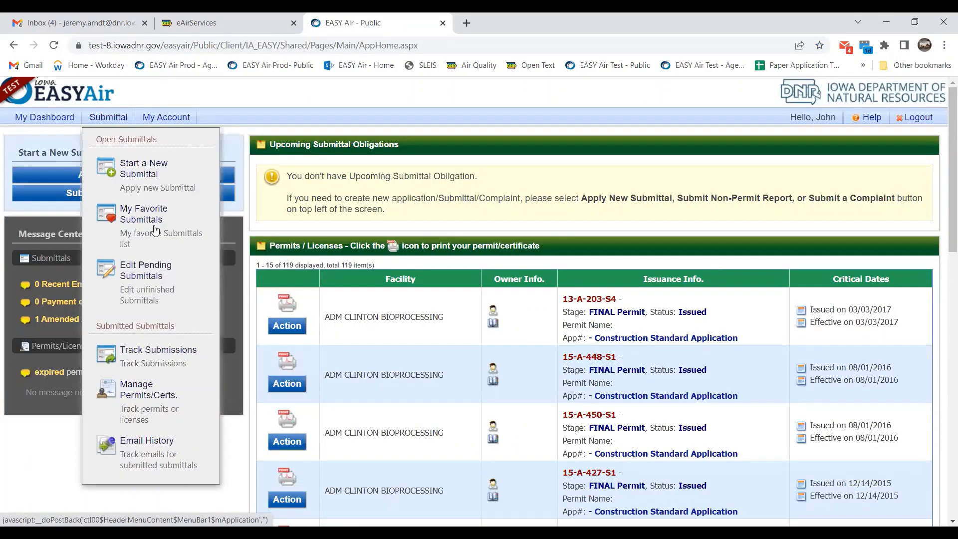
{"action": "left_click", "coordinate": [156, 284]}
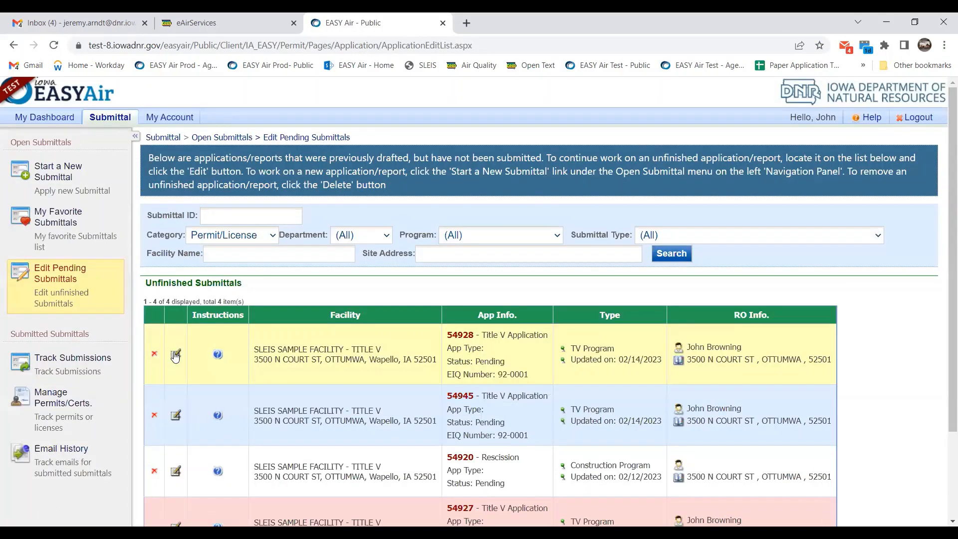
{"action": "left_click", "coordinate": [175, 355]}
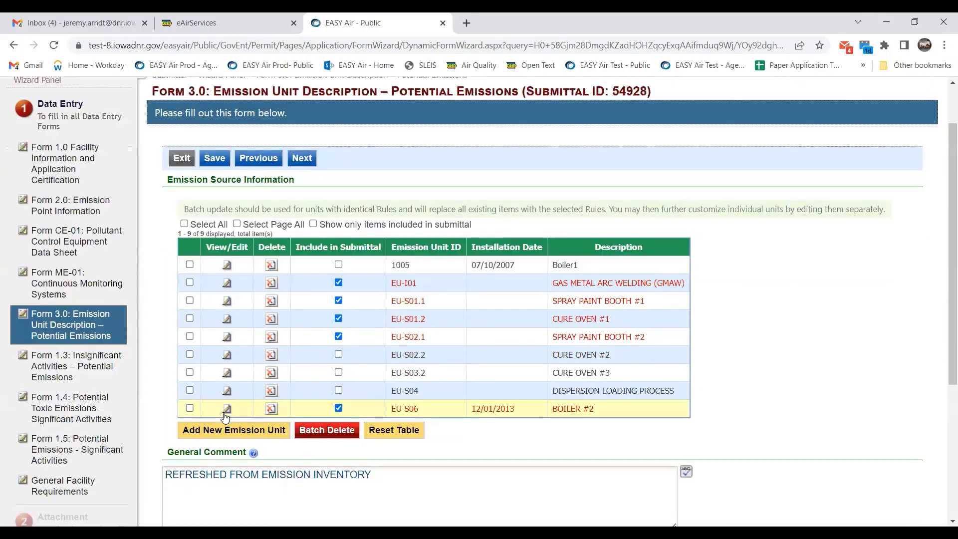
{"action": "left_click", "coordinate": [226, 411]}
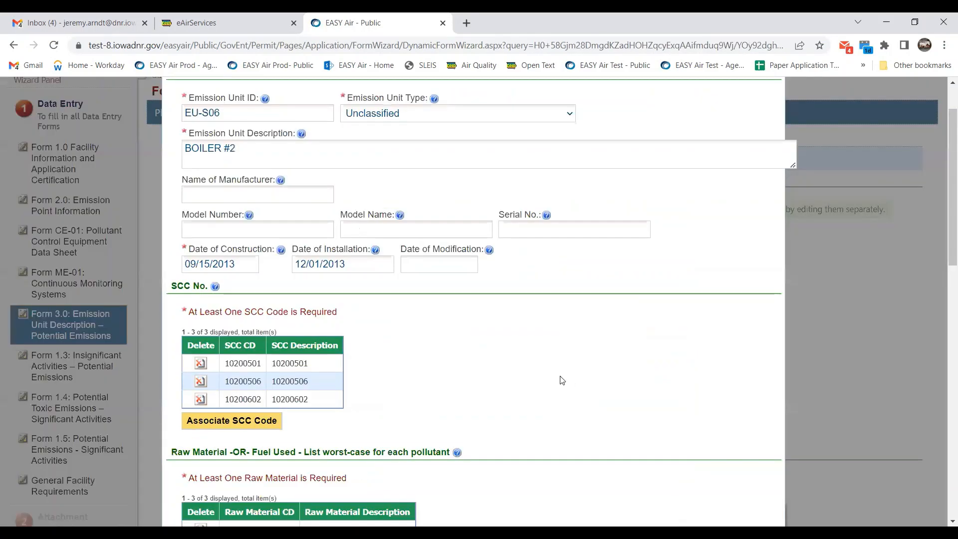
Review the saved BOILER #2 (EU-S06) details, close them, and advance to Form 1.3.
{"action": "scroll", "coordinate": [562, 380], "scroll_direction": "down", "scroll_amount": 4}
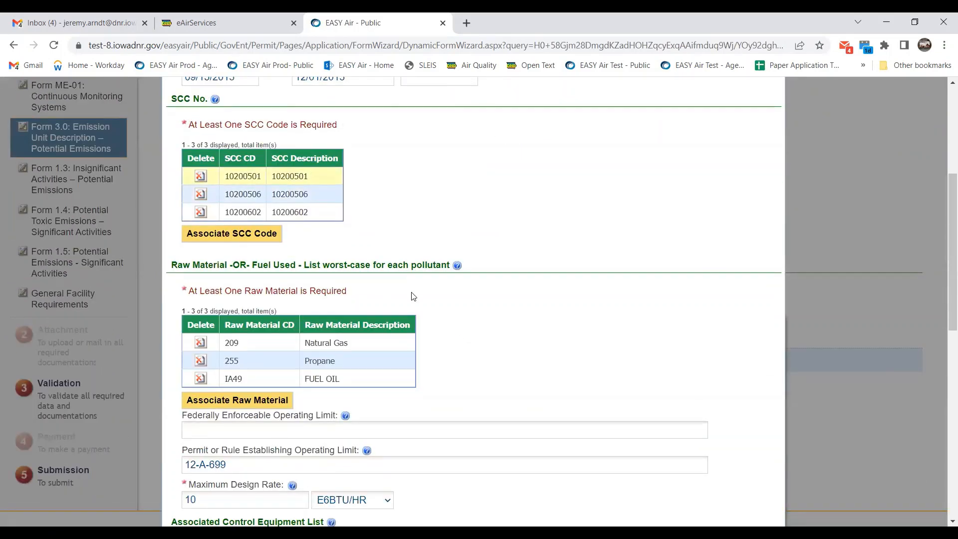
{"action": "scroll", "coordinate": [413, 296], "scroll_direction": "down", "scroll_amount": 2}
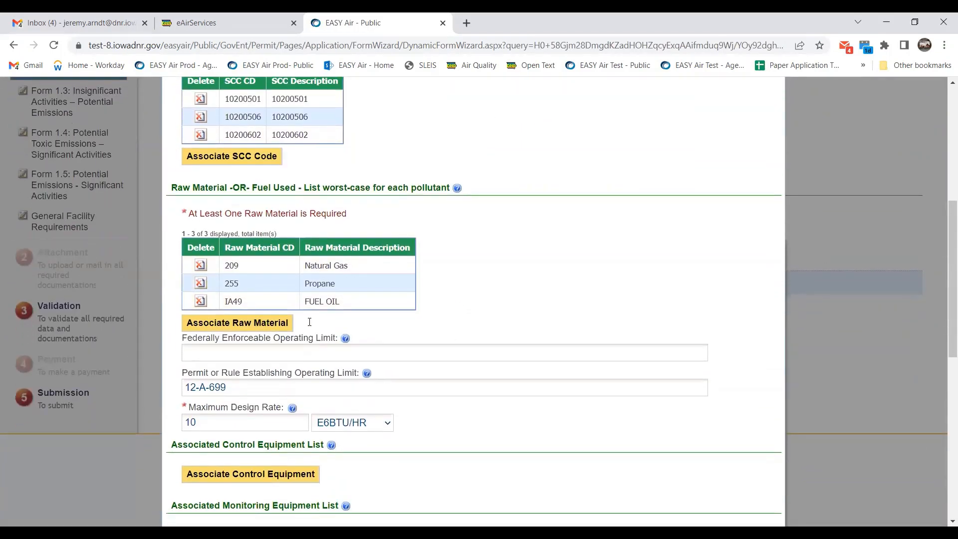
{"action": "scroll", "coordinate": [669, 344], "scroll_direction": "down", "scroll_amount": 9}
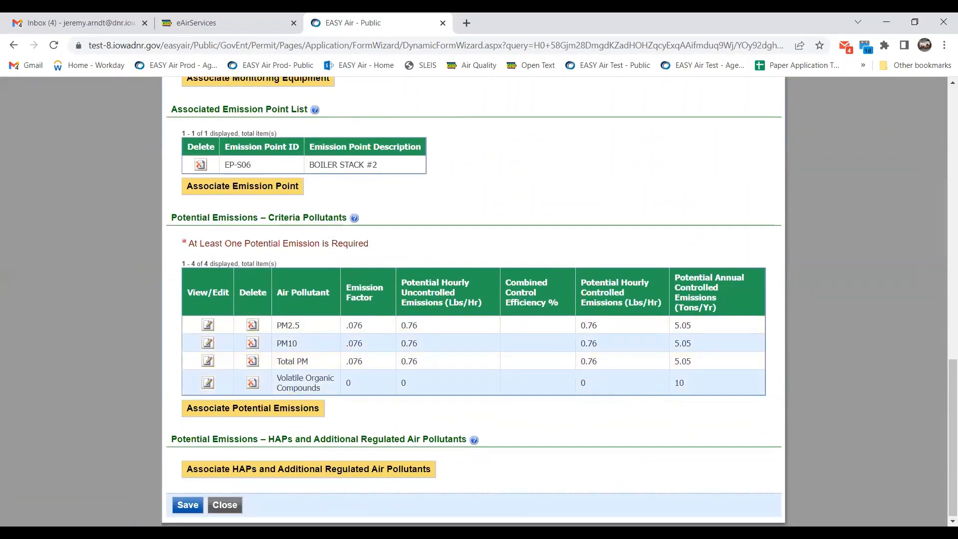
{"action": "left_click", "coordinate": [225, 505]}
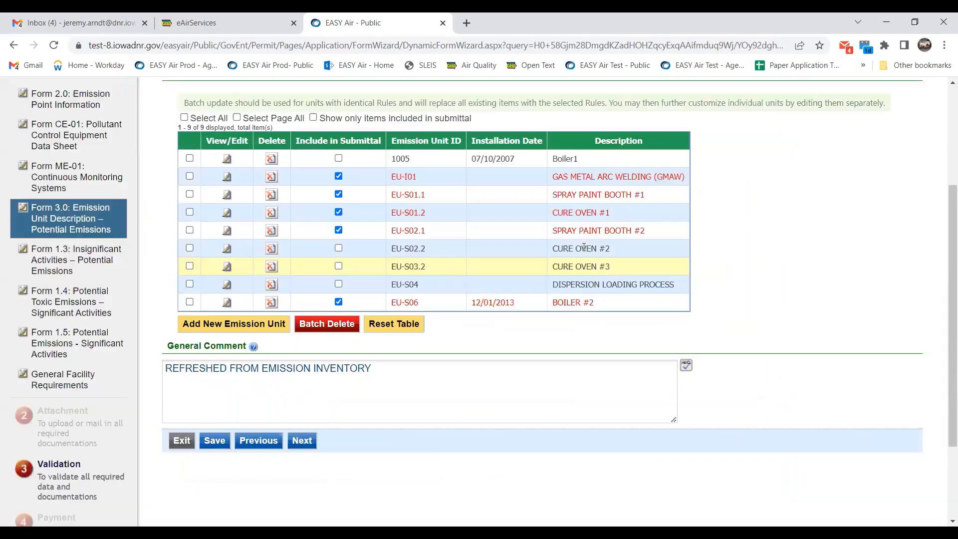
{"action": "scroll", "coordinate": [322, 460], "scroll_direction": "up", "scroll_amount": 1}
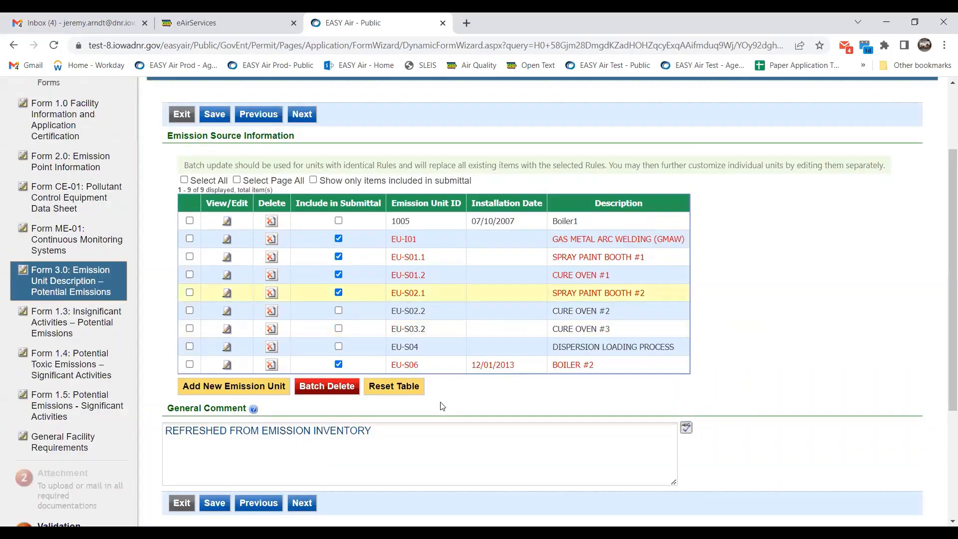
{"action": "left_click", "coordinate": [303, 503]}
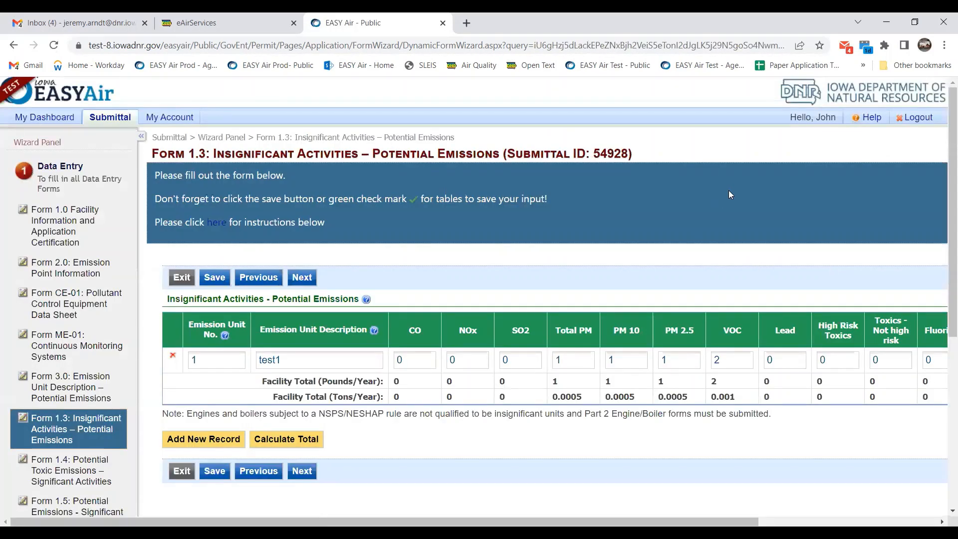
Add insignificant activity row 2 with unit number 2 and description 'test2'.
{"action": "scroll", "coordinate": [748, 185], "scroll_direction": "down", "scroll_amount": 2}
{"action": "scroll", "coordinate": [761, 174], "scroll_direction": "down", "scroll_amount": 1}
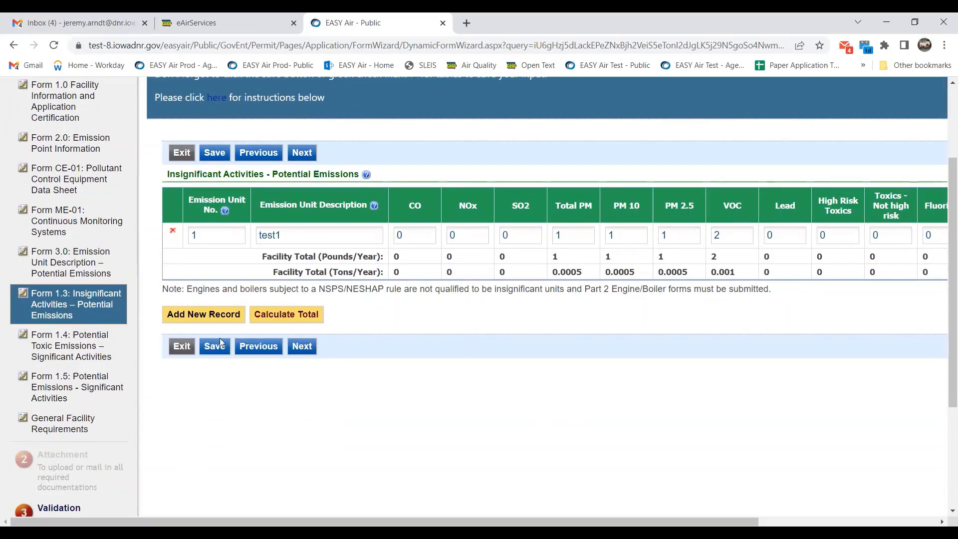
{"action": "left_click", "coordinate": [222, 319]}
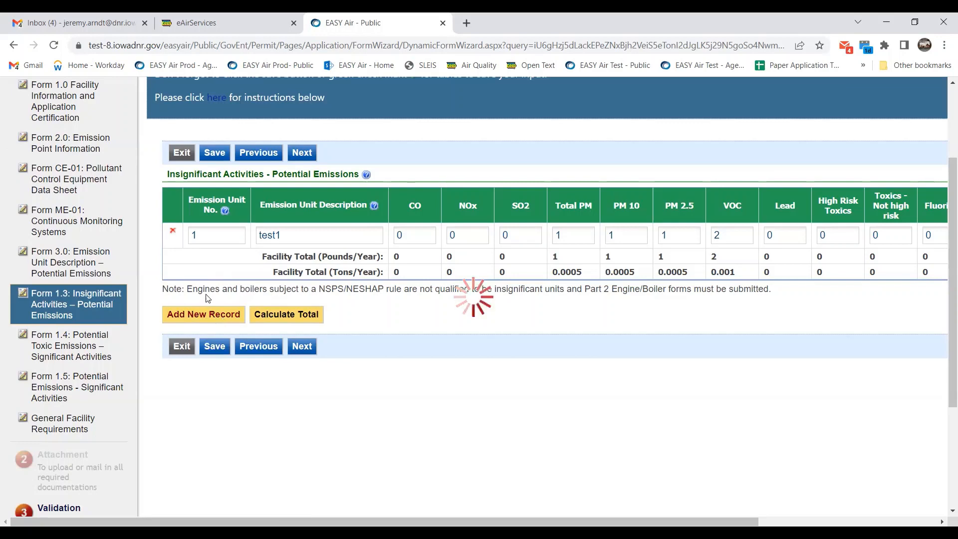
{"action": "left_click", "coordinate": [202, 266]}
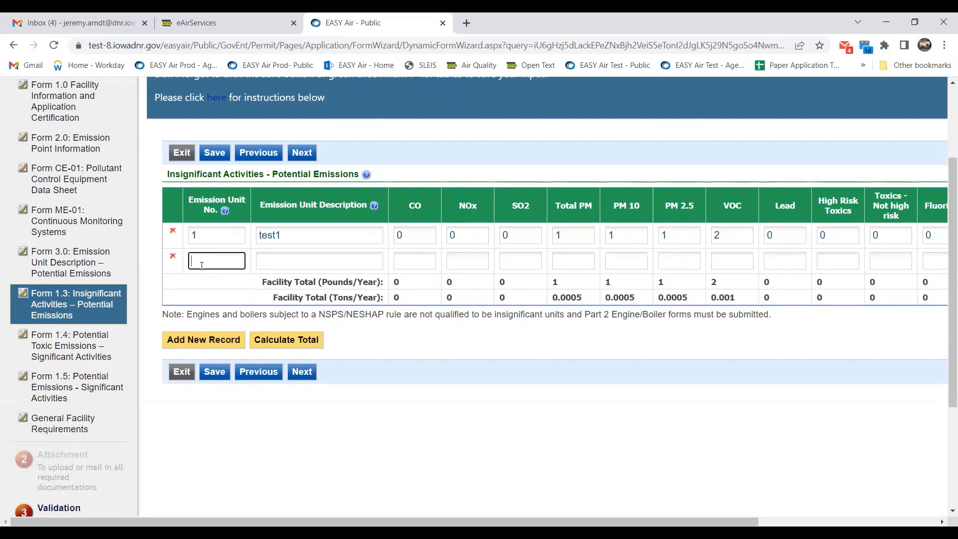
{"action": "type", "text": "2"}
{"action": "key", "text": "Tab"}
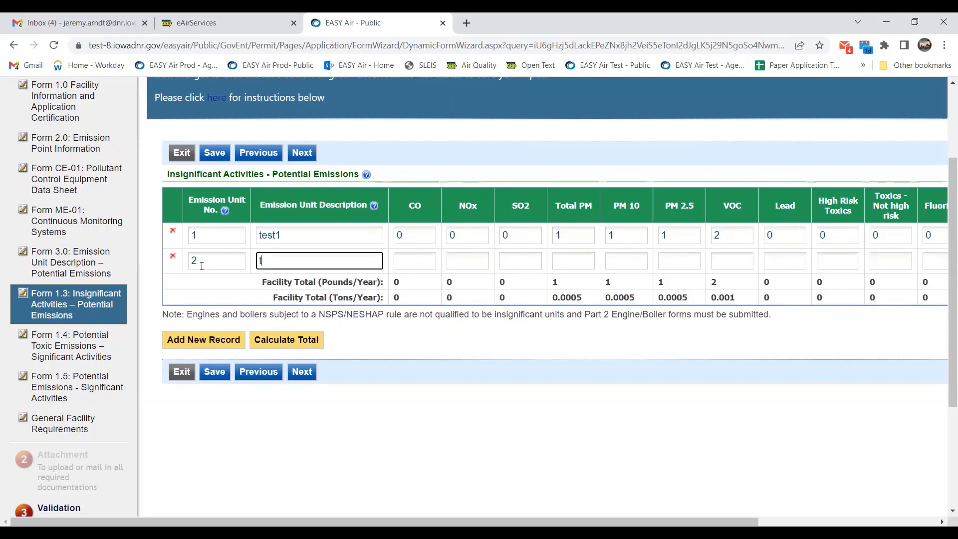
{"action": "type", "text": "test2"}
Enter 2 for Total PM, PM 10 and PM 2.5, save, and advance to Form 1.4.
{"action": "key", "text": "Tab"}
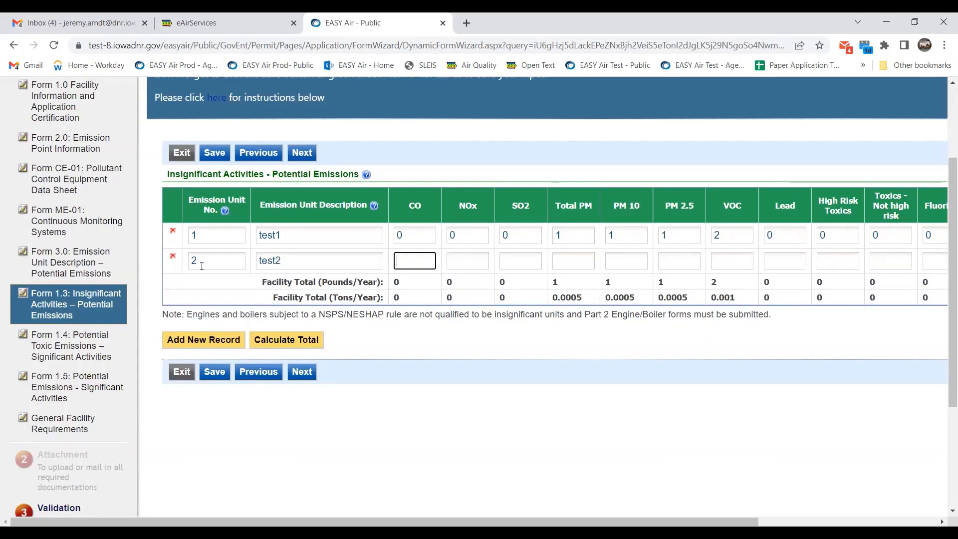
{"action": "key", "text": "Tab"}
{"action": "key", "text": "Tab"}
{"action": "key", "text": "Tab"}
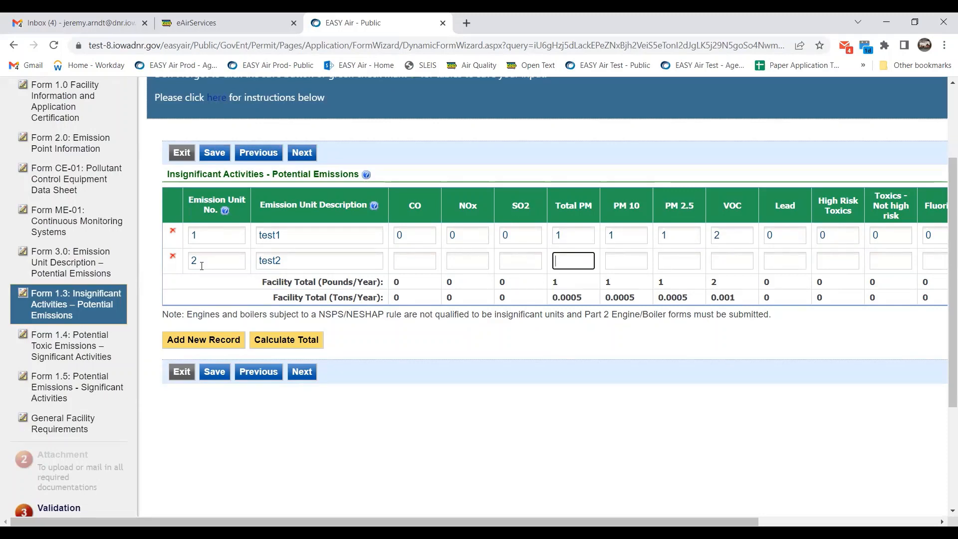
{"action": "type", "text": "2"}
{"action": "key", "text": "Tab"}
{"action": "type", "text": "2"}
{"action": "key", "text": "Tab"}
{"action": "type", "text": "2"}
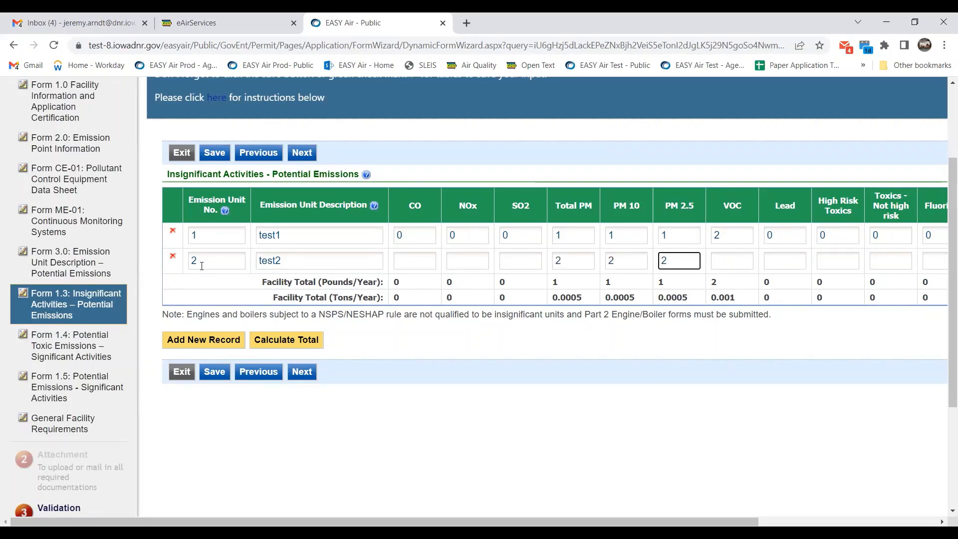
{"action": "left_click", "coordinate": [220, 375]}
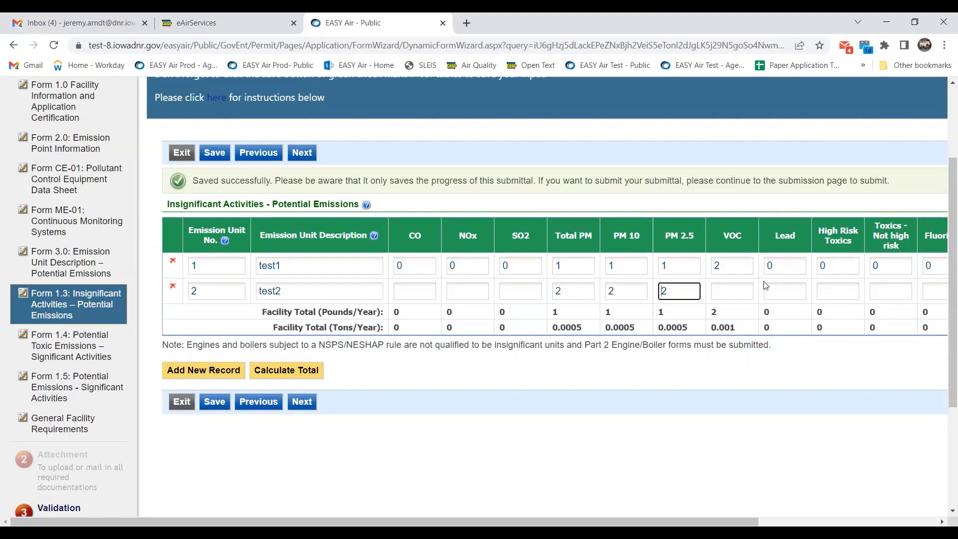
{"action": "left_click", "coordinate": [295, 406]}
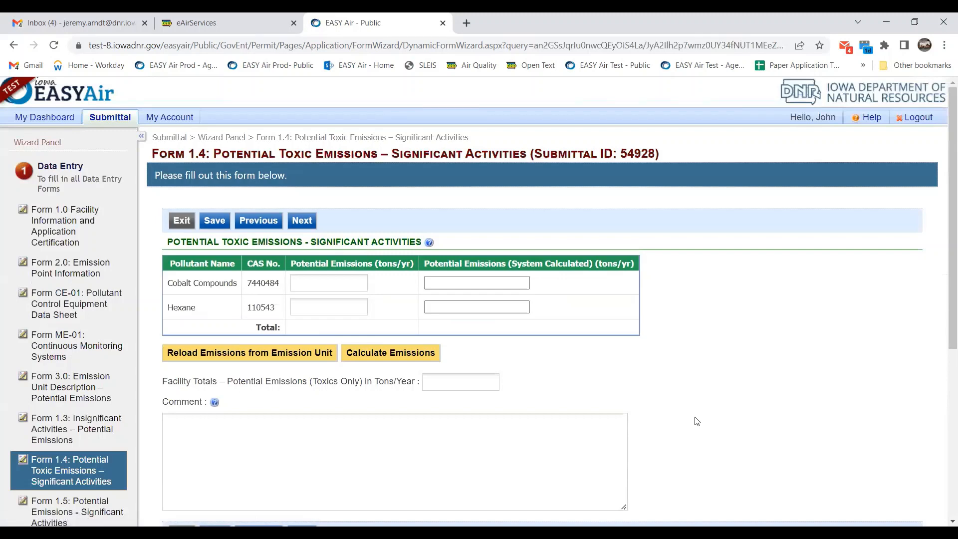
Calculate toxic emissions and enter 5.0 as the Hexane potential emissions.
{"action": "scroll", "coordinate": [771, 354], "scroll_direction": "down", "scroll_amount": 1}
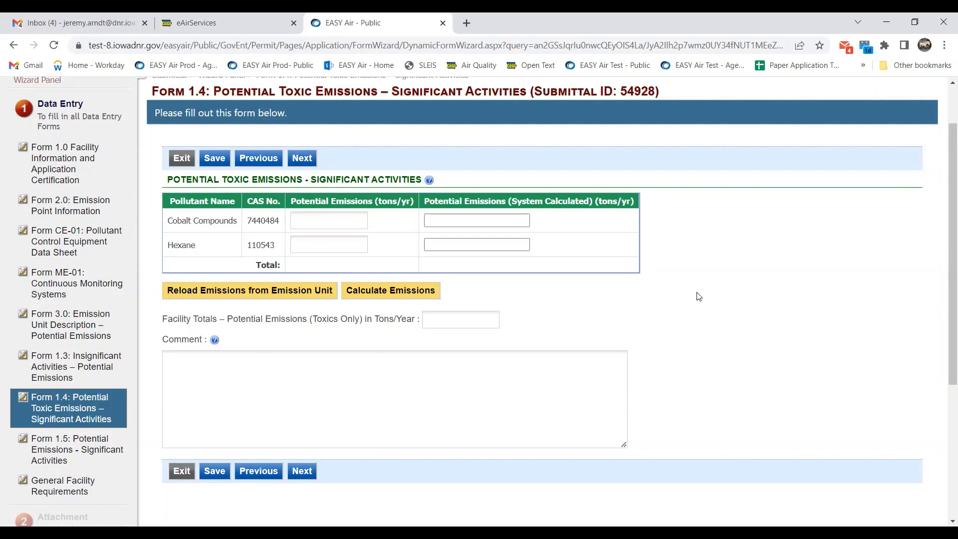
{"action": "left_click", "coordinate": [407, 291]}
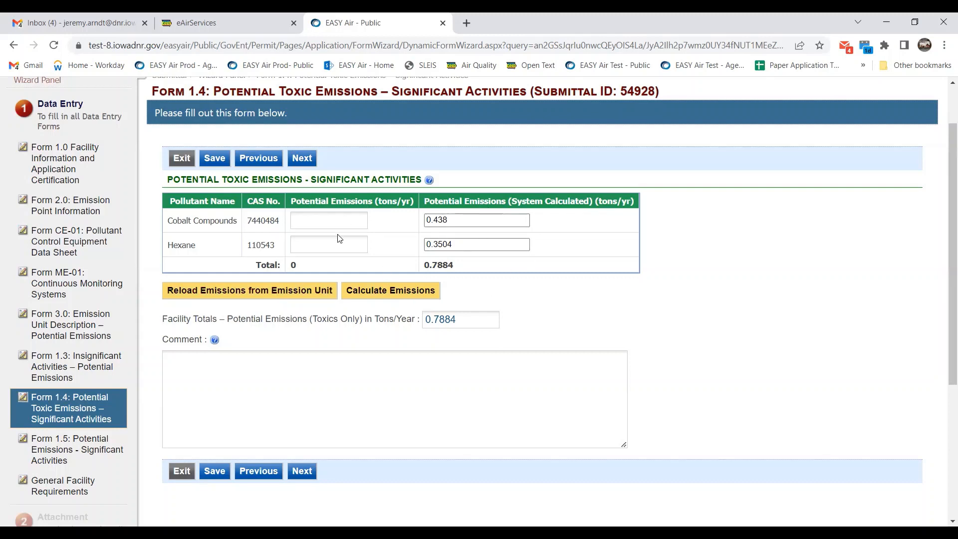
{"action": "left_click", "coordinate": [342, 222]}
{"action": "left_click", "coordinate": [341, 244]}
{"action": "type", "text": "5.0"}
{"action": "left_click", "coordinate": [581, 276]}
Change the facility toxics total from 0.7884 to 24.4, save, and advance to Form 1.5.
{"action": "left_click", "coordinate": [474, 322]}
{"action": "double_click", "coordinate": [474, 322]}
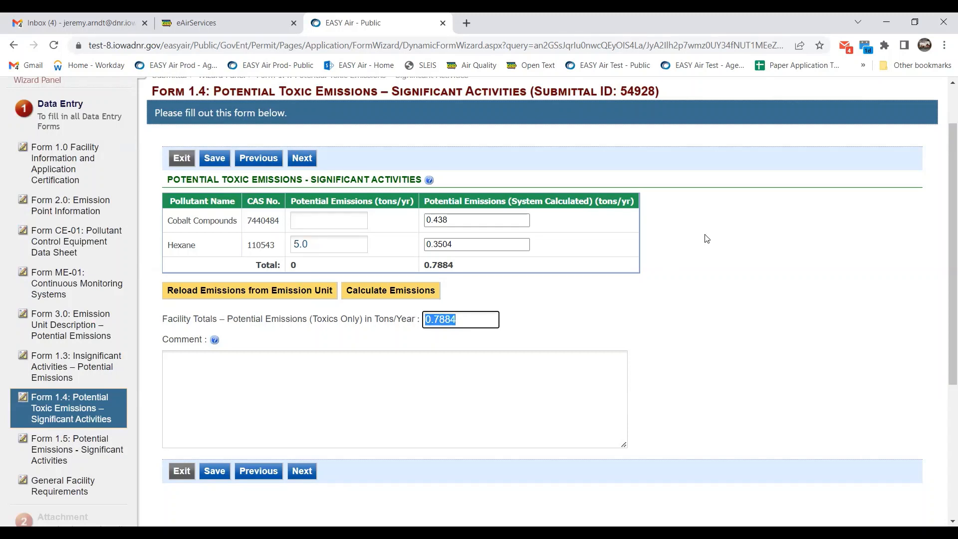
{"action": "type", "text": "24.4"}
{"action": "left_click", "coordinate": [769, 266]}
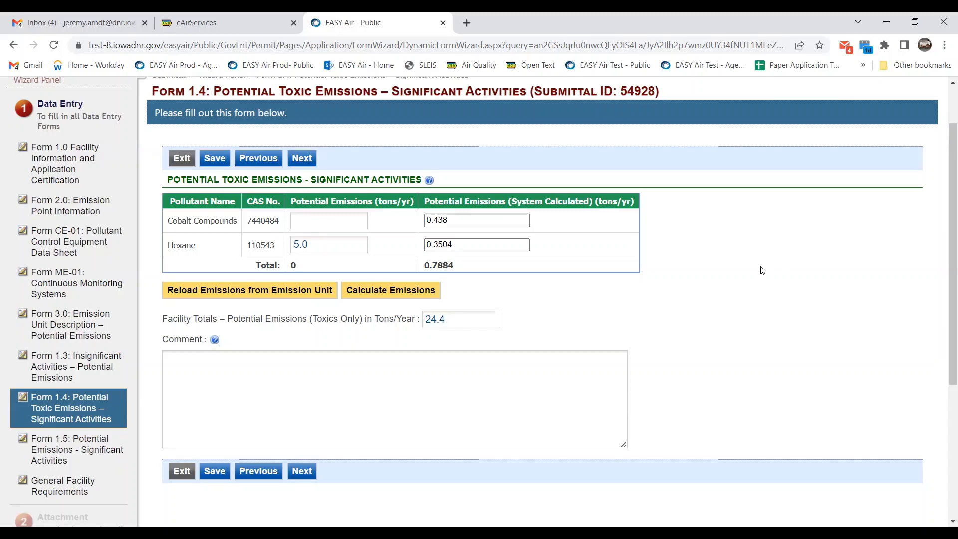
{"action": "left_click", "coordinate": [468, 320]}
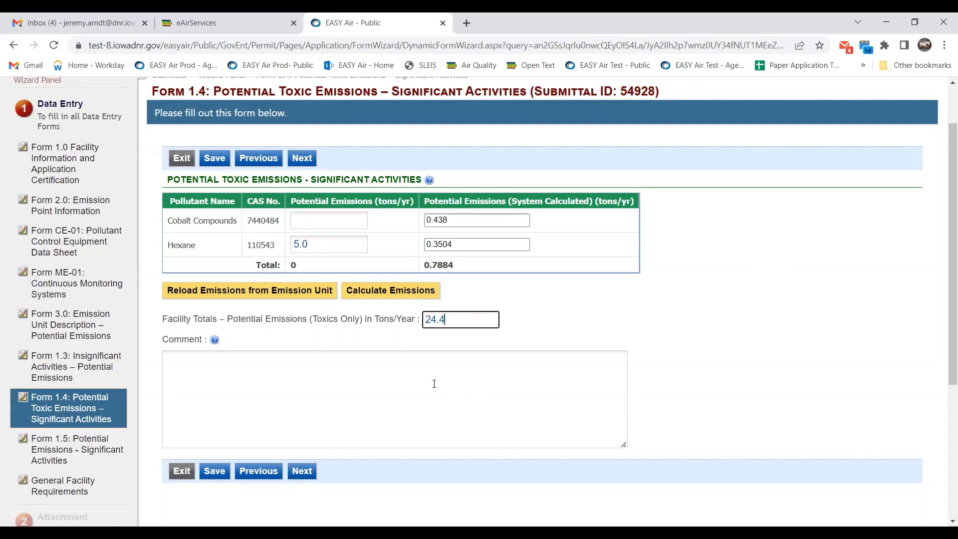
{"action": "left_click", "coordinate": [226, 470]}
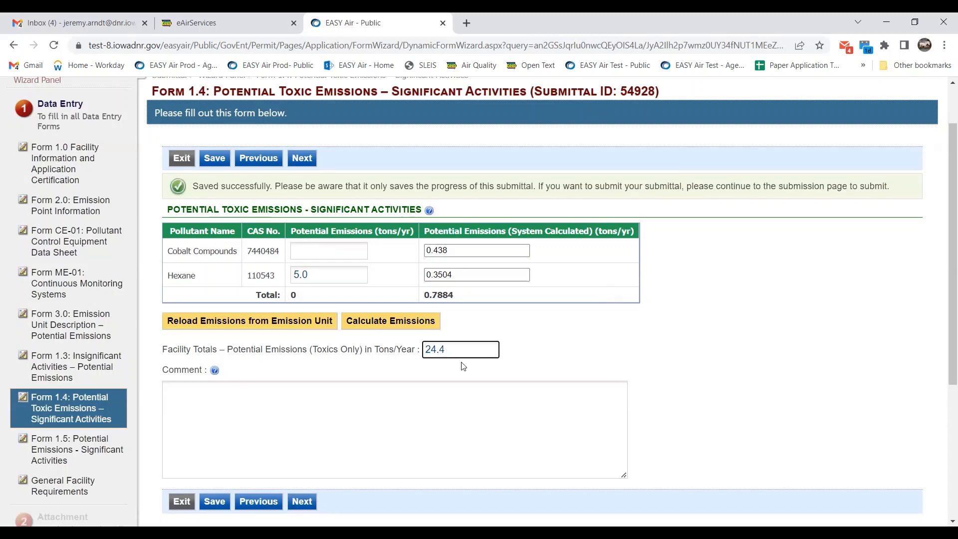
{"action": "left_click", "coordinate": [311, 503]}
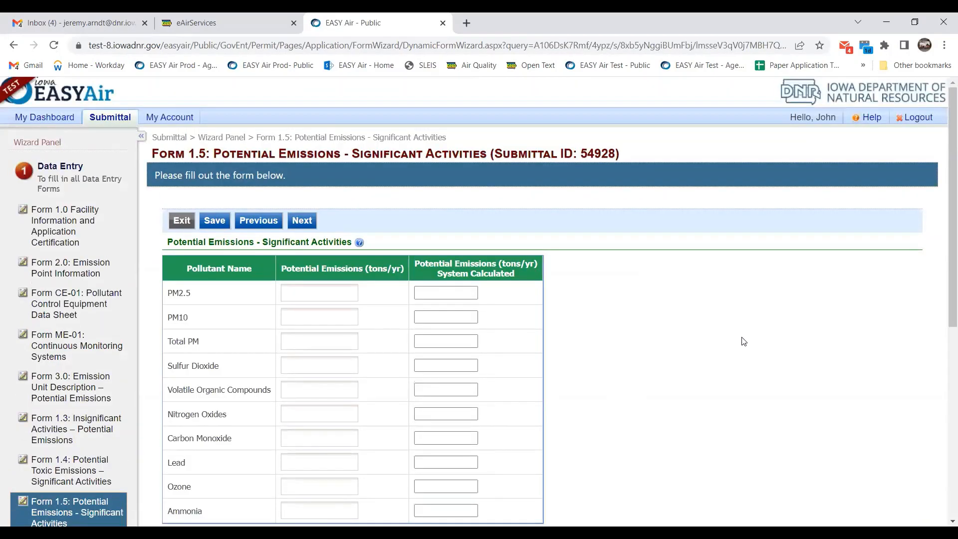
Calculate significant activity emissions and set Carbon Monoxide potential emissions to 3.00.
{"action": "scroll", "coordinate": [743, 342], "scroll_direction": "down", "scroll_amount": 2}
{"action": "scroll", "coordinate": [743, 341], "scroll_direction": "down", "scroll_amount": 2}
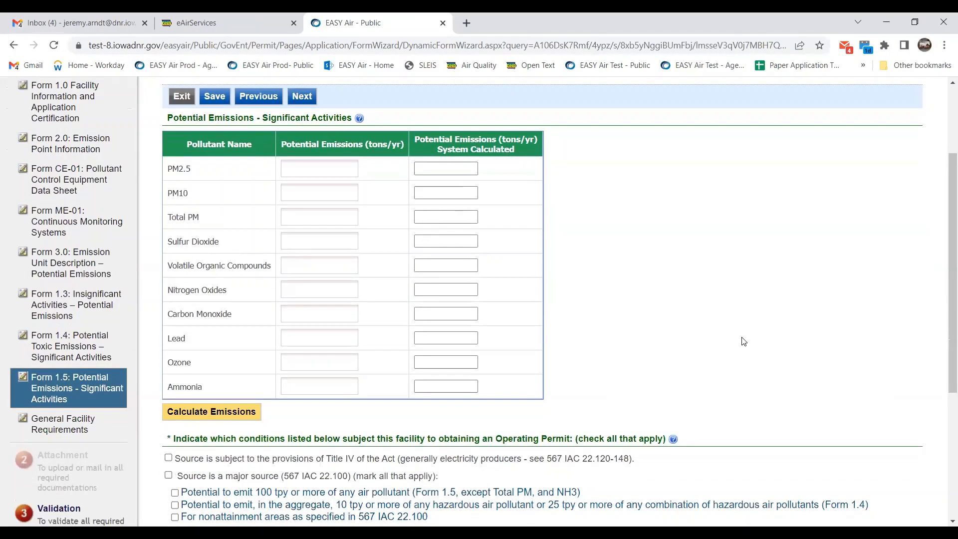
{"action": "left_click", "coordinate": [244, 412]}
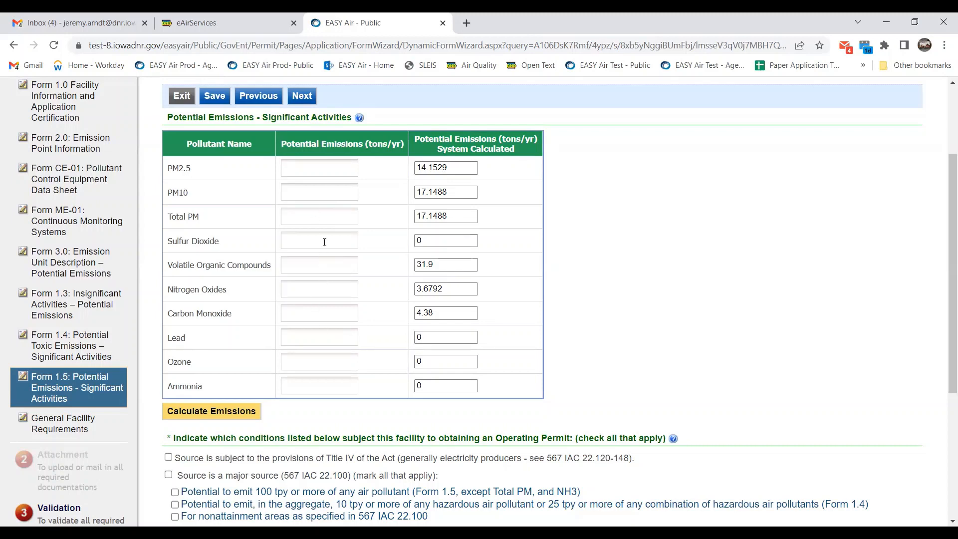
{"action": "left_click", "coordinate": [325, 315]}
{"action": "type", "text": "3.00"}
{"action": "scroll", "coordinate": [693, 248], "scroll_direction": "down", "scroll_amount": 1}
{"action": "left_click", "coordinate": [693, 243]}
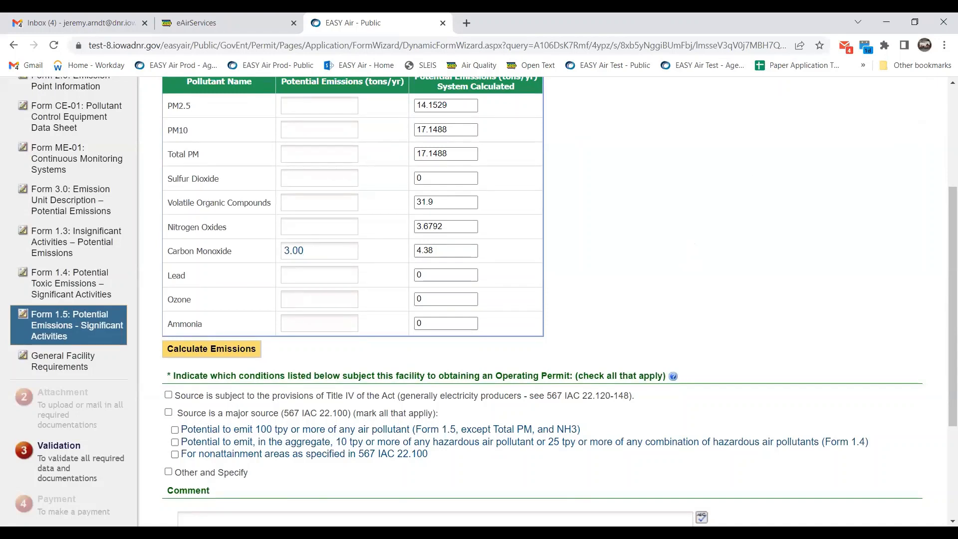
Check 'Potential to emit 100 tpy or more of any air pollutant' to mark major source.
{"action": "scroll", "coordinate": [136, 405], "scroll_direction": "down", "scroll_amount": 1}
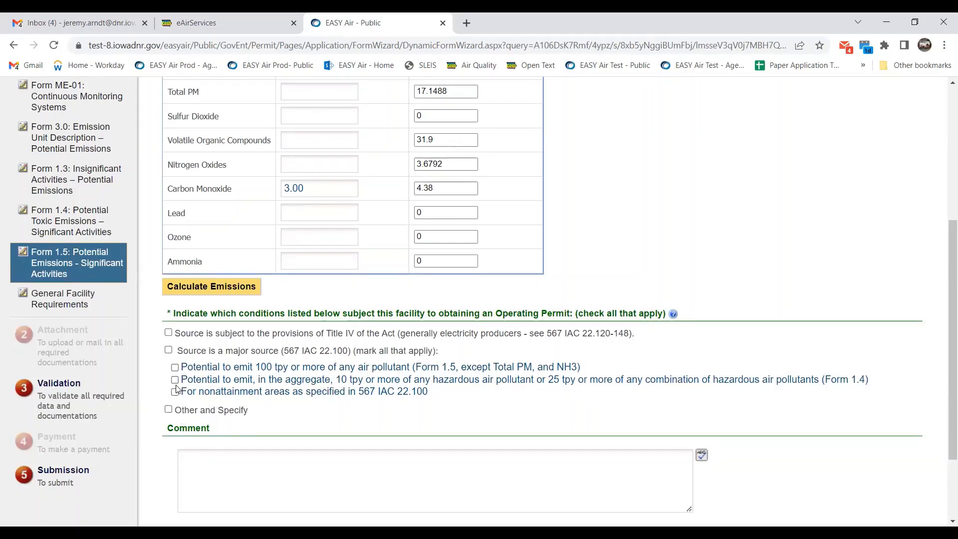
{"action": "left_click", "coordinate": [174, 368]}
{"action": "scroll", "coordinate": [630, 340], "scroll_direction": "down", "scroll_amount": 1}
{"action": "scroll", "coordinate": [630, 340], "scroll_direction": "down", "scroll_amount": 1}
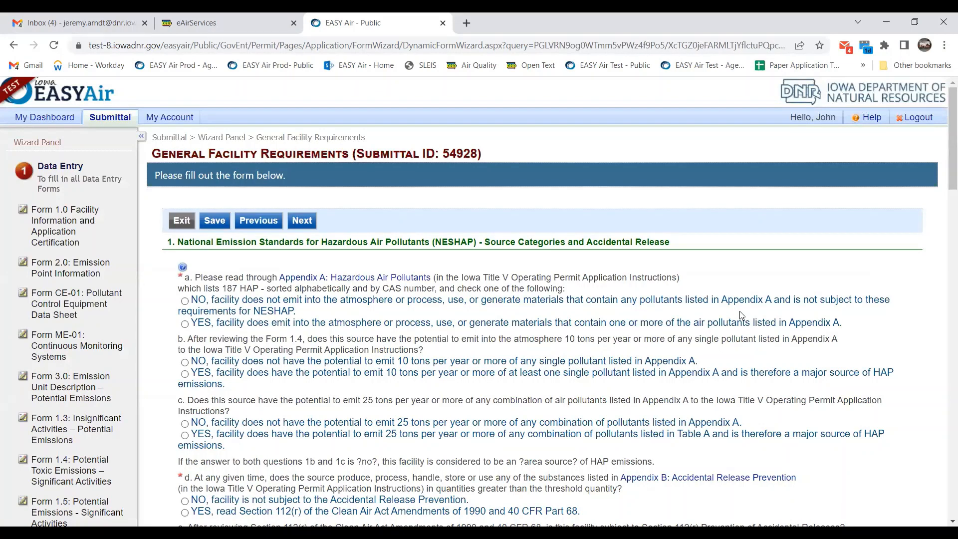
Answer NO to NESHAP question a (hazardous air pollutants) and question d (Accidental Release Prevention).
{"action": "scroll", "coordinate": [740, 315], "scroll_direction": "down", "scroll_amount": 1}
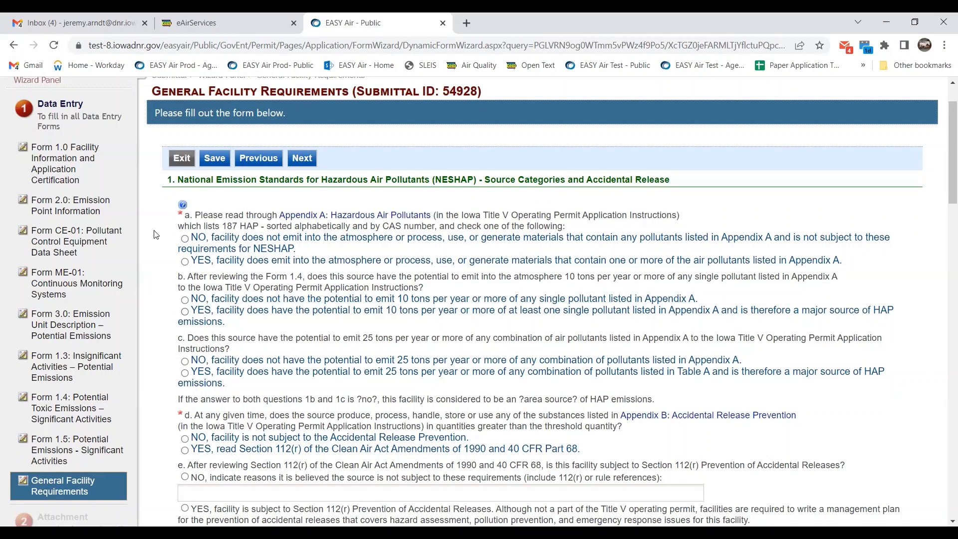
{"action": "left_click", "coordinate": [185, 239]}
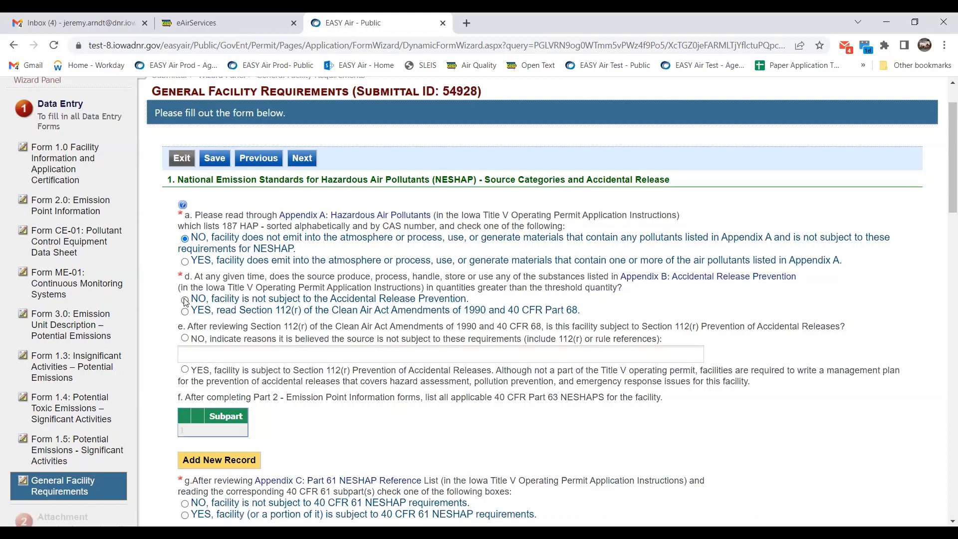
{"action": "left_click", "coordinate": [184, 300]}
{"action": "scroll", "coordinate": [532, 320], "scroll_direction": "down", "scroll_amount": 1}
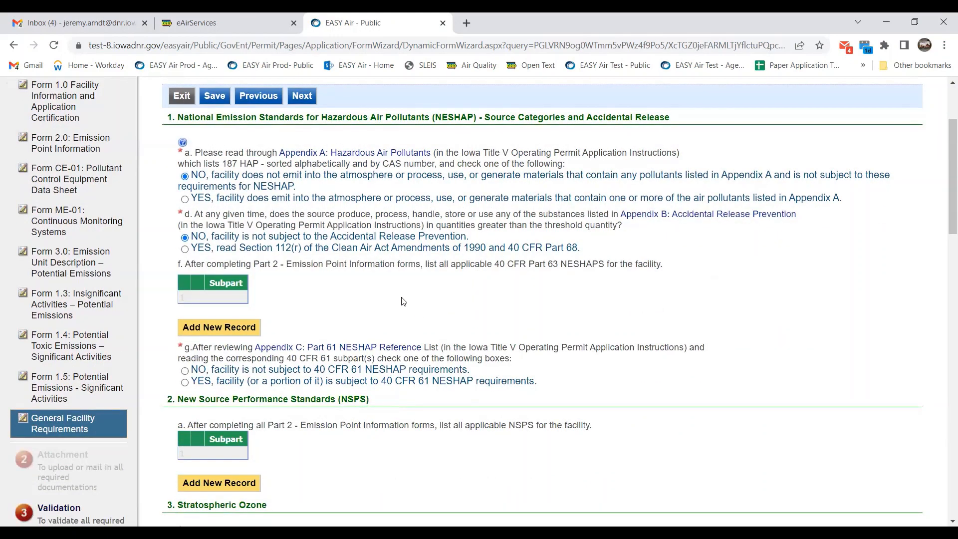
{"action": "scroll", "coordinate": [490, 268], "scroll_direction": "down", "scroll_amount": 1}
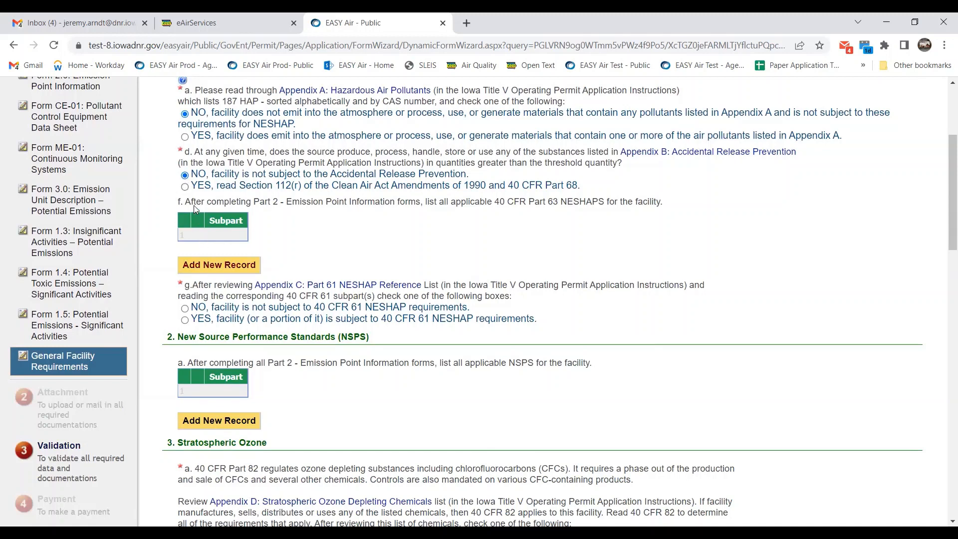
{"action": "left_click_drag", "start_coordinate": [548, 199], "coordinate": [604, 201]}
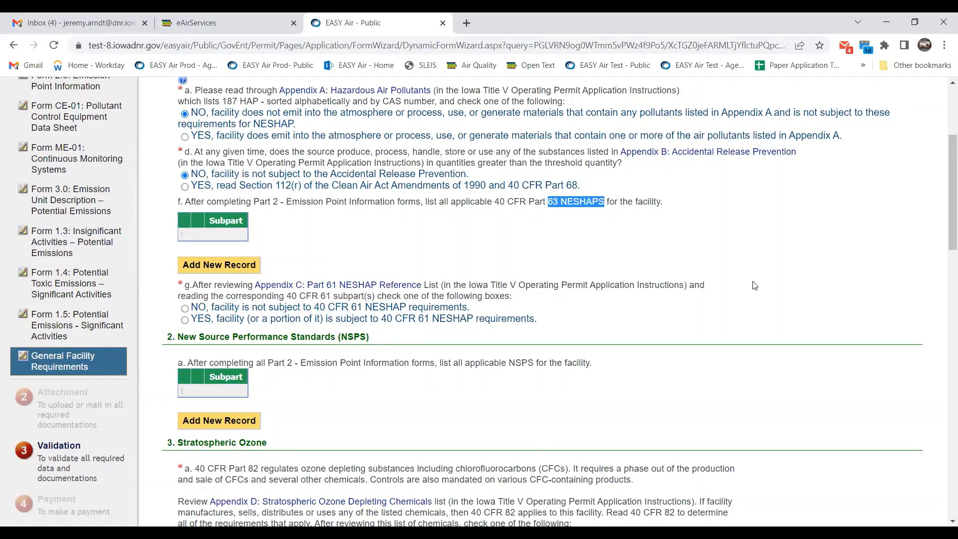
Add Part 63 subpart 63MM Pulp and Paper Industry as a new record under question f.
{"action": "left_click", "coordinate": [216, 265]}
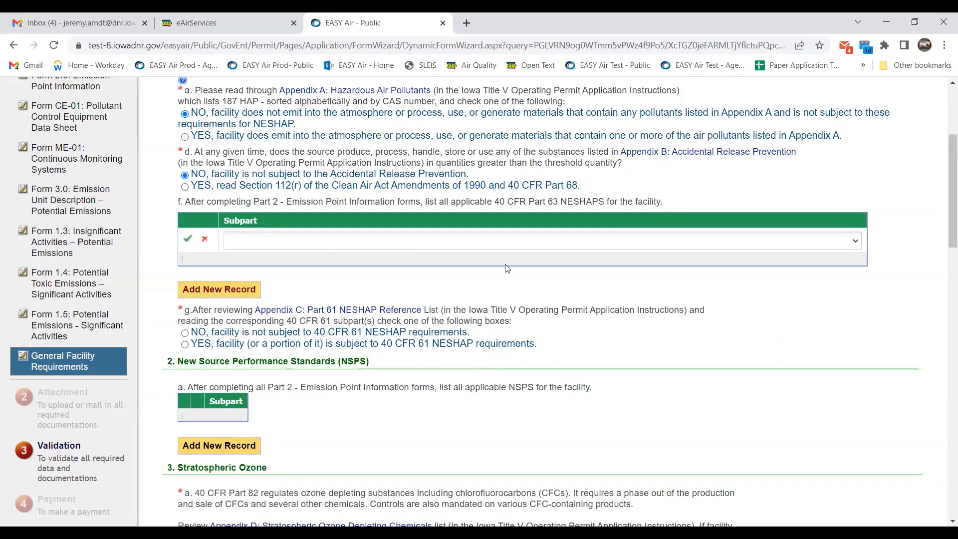
{"action": "left_click", "coordinate": [810, 241]}
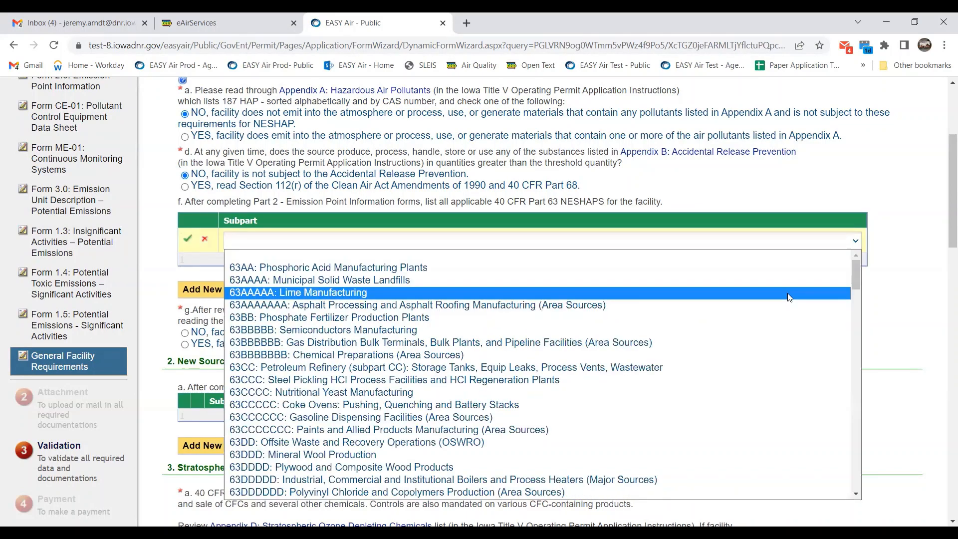
{"action": "scroll", "coordinate": [787, 301], "scroll_direction": "down", "scroll_amount": 1}
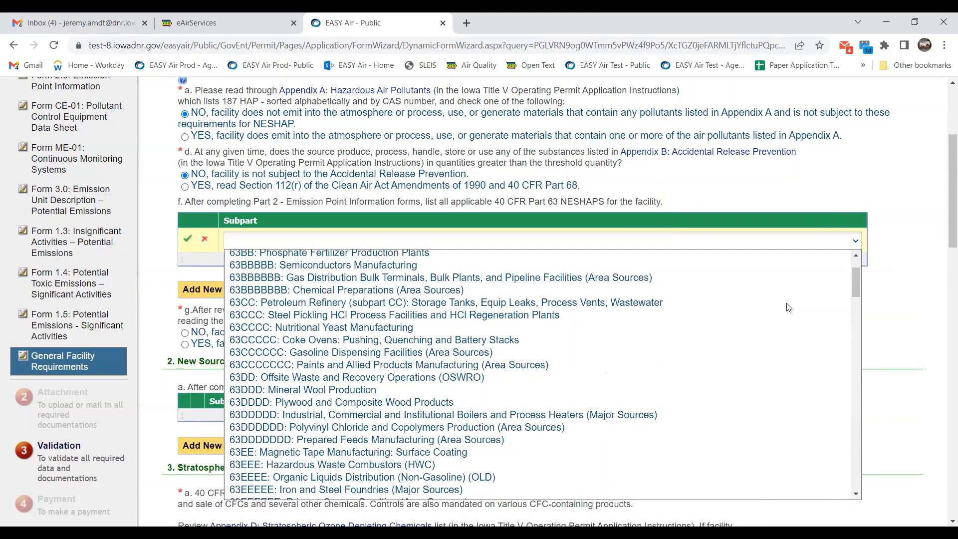
{"action": "scroll", "coordinate": [787, 307], "scroll_direction": "down", "scroll_amount": 10}
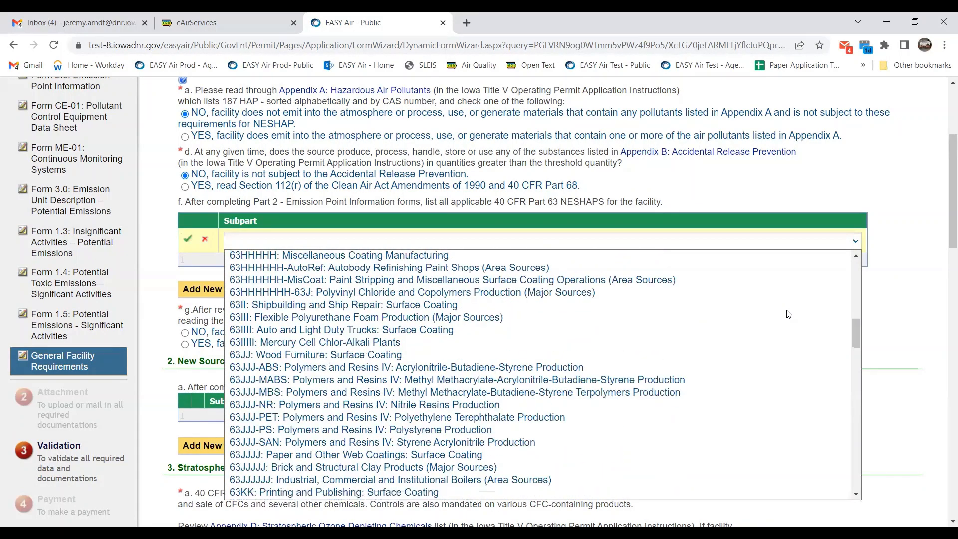
{"action": "scroll", "coordinate": [788, 315], "scroll_direction": "down", "scroll_amount": 7}
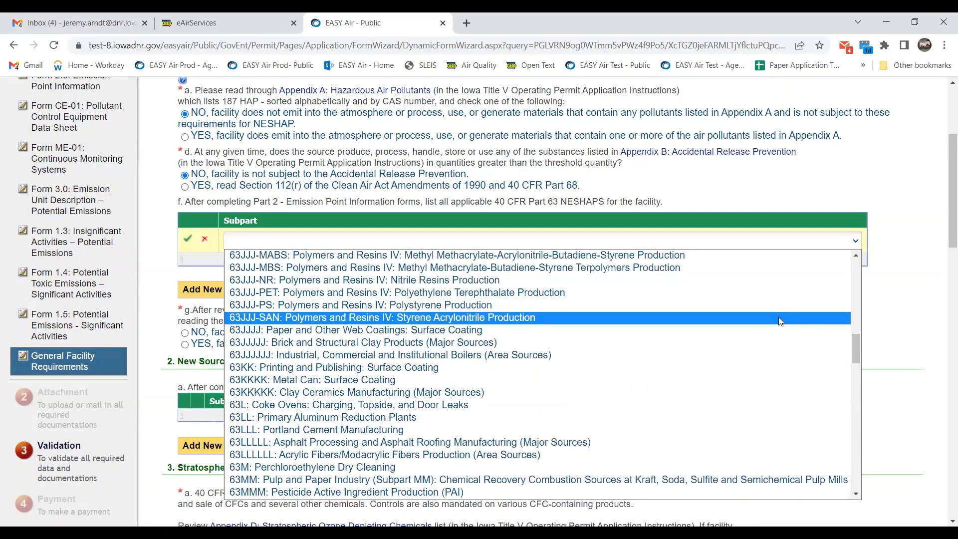
{"action": "scroll", "coordinate": [780, 322], "scroll_direction": "down", "scroll_amount": 1}
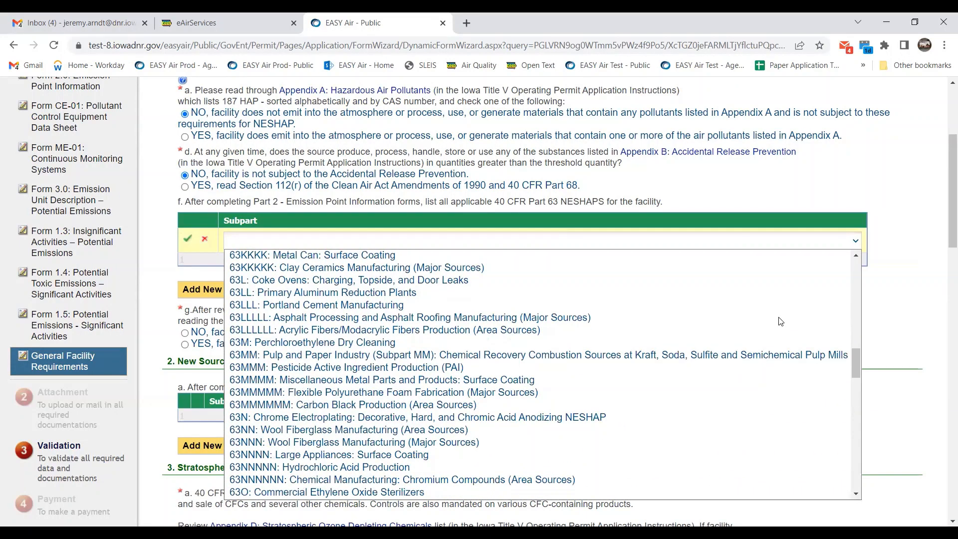
{"action": "scroll", "coordinate": [780, 322], "scroll_direction": "down", "scroll_amount": 3}
{"action": "scroll", "coordinate": [777, 318], "scroll_direction": "up", "scroll_amount": 3}
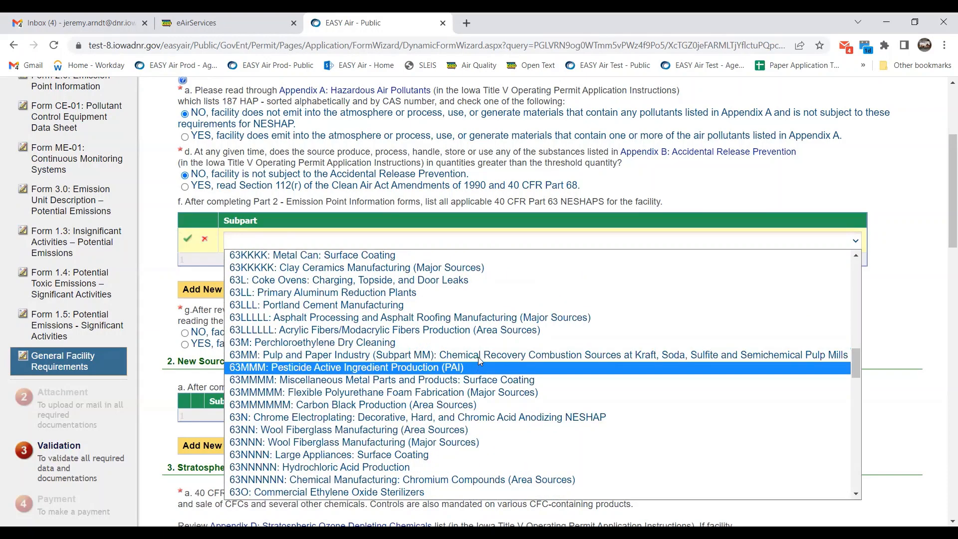
{"action": "left_click", "coordinate": [478, 355]}
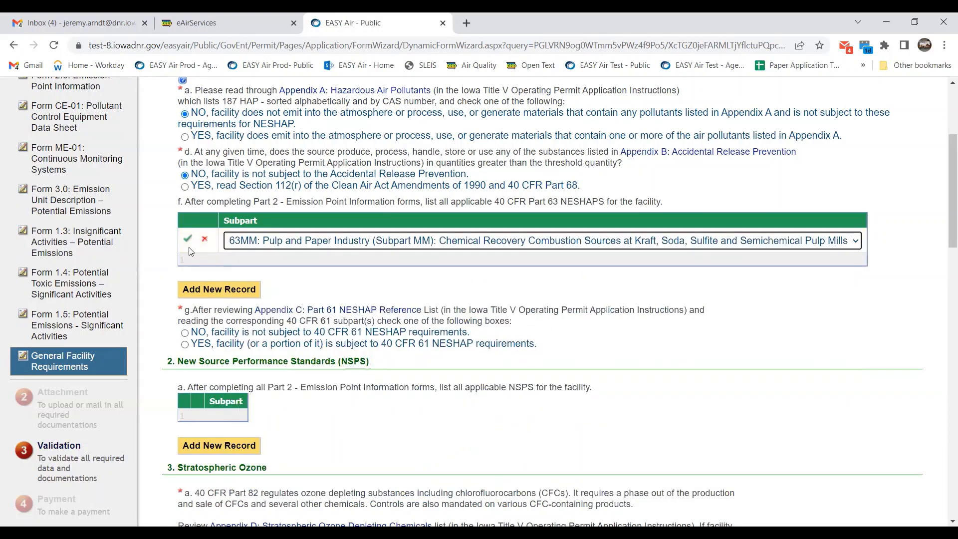
{"action": "left_click", "coordinate": [187, 240]}
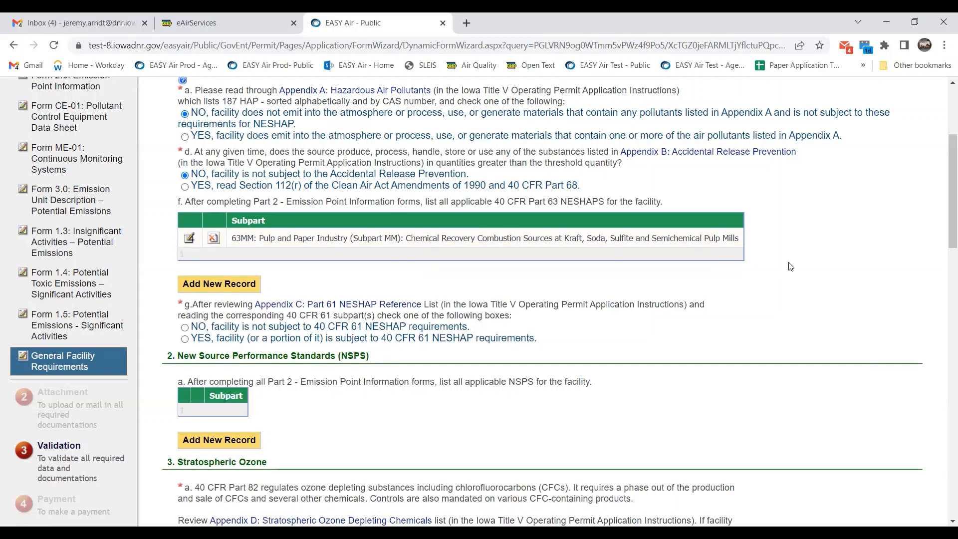
Answer NO to Part 61 NESHAP question g.
{"action": "scroll", "coordinate": [793, 264], "scroll_direction": "down", "scroll_amount": 1}
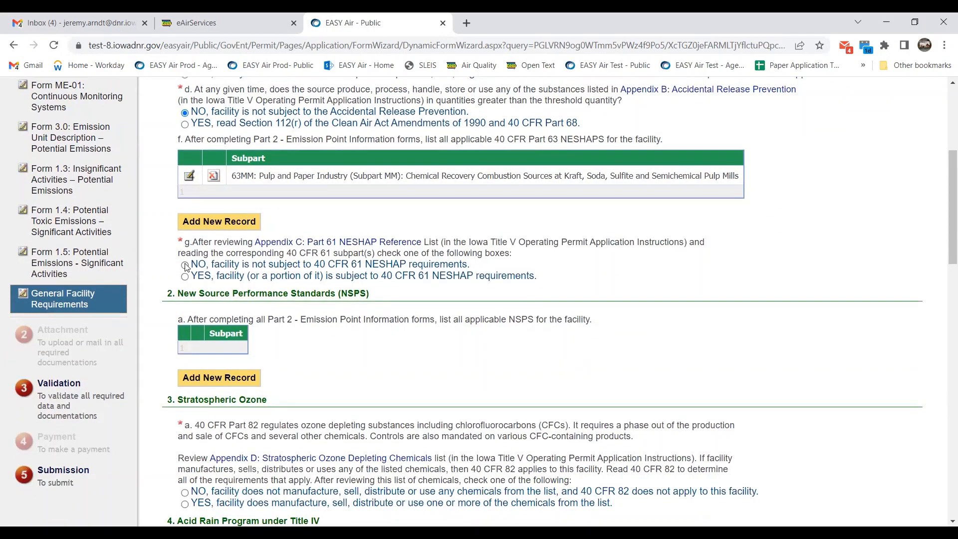
{"action": "left_click", "coordinate": [185, 265]}
{"action": "scroll", "coordinate": [474, 299], "scroll_direction": "down", "scroll_amount": 2}
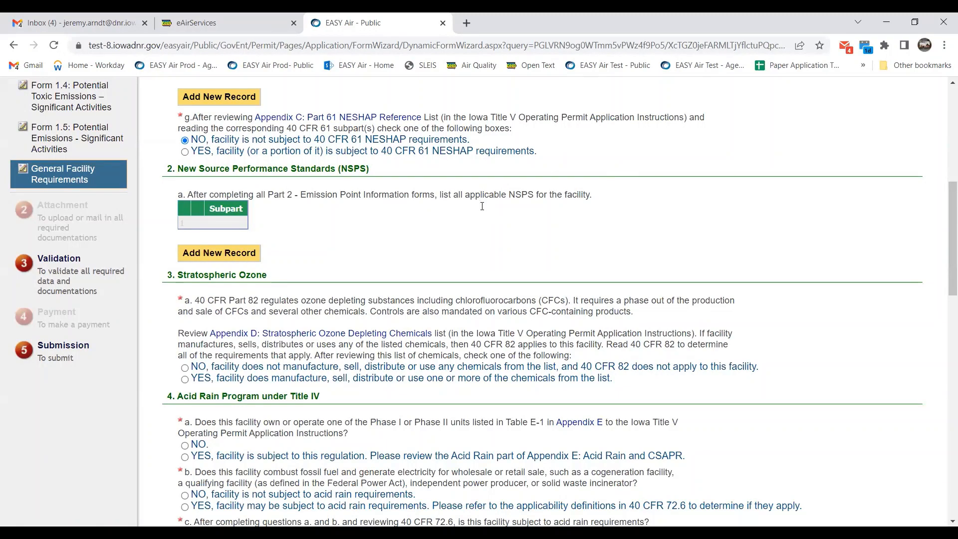
Answer NO to the stratospheric ozone question and acid rain questions 4a, 4b and 4c.
{"action": "scroll", "coordinate": [481, 206], "scroll_direction": "down", "scroll_amount": 3}
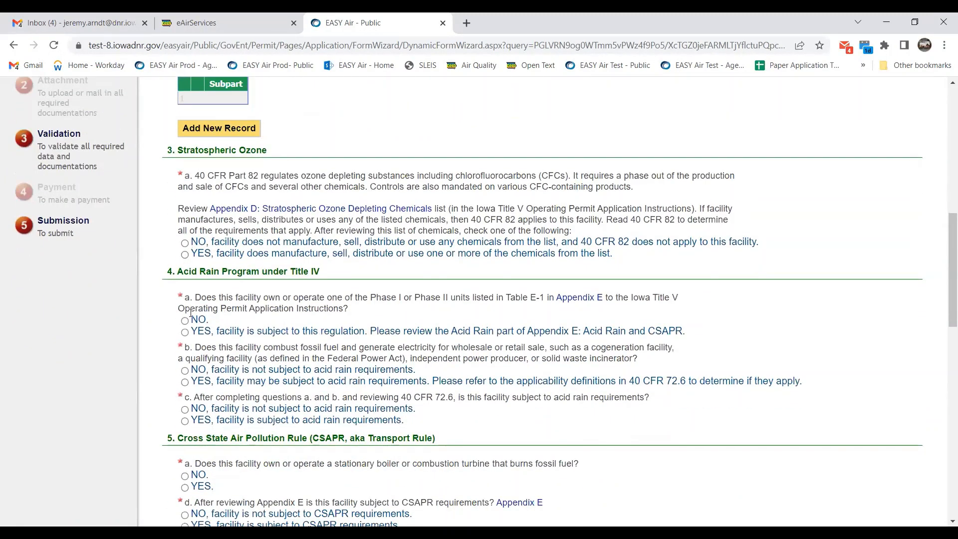
{"action": "left_click", "coordinate": [185, 243]}
{"action": "left_click", "coordinate": [185, 321]}
{"action": "left_click", "coordinate": [184, 371]}
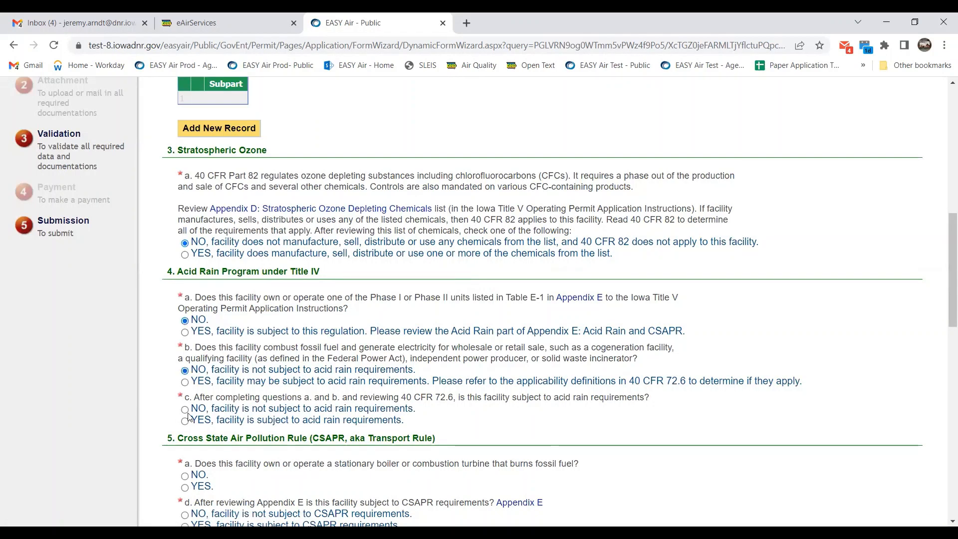
{"action": "left_click", "coordinate": [184, 409]}
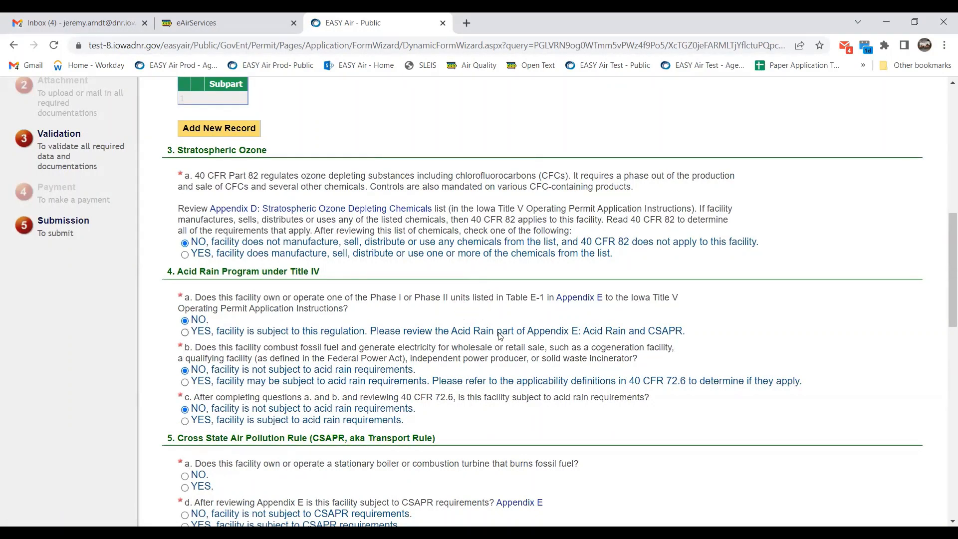
{"action": "scroll", "coordinate": [497, 334], "scroll_direction": "down", "scroll_amount": 2}
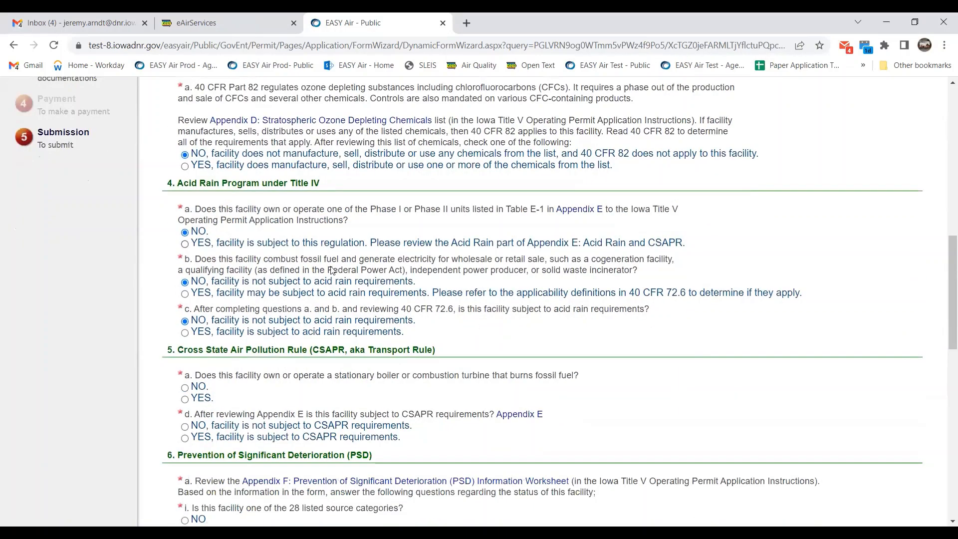
{"action": "scroll", "coordinate": [374, 298], "scroll_direction": "down", "scroll_amount": 3}
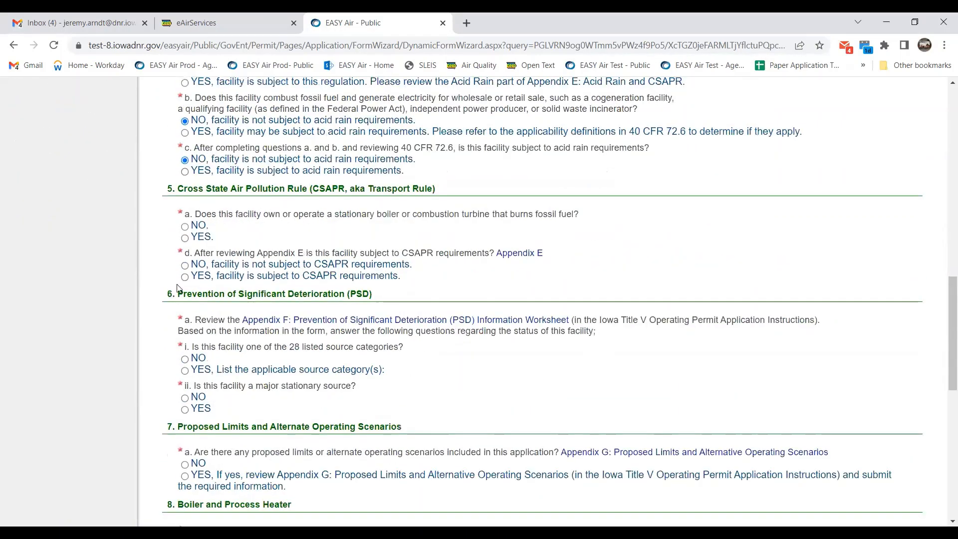
Answer NO to fossil-fuel boiler question 5a and PSD questions 6a-i and 6a-ii.
{"action": "left_click", "coordinate": [185, 226]}
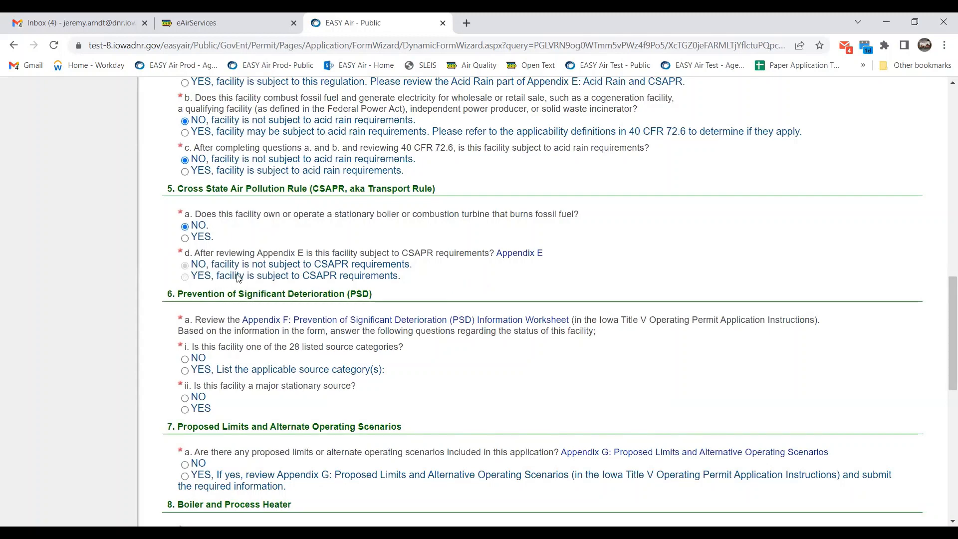
{"action": "scroll", "coordinate": [585, 265], "scroll_direction": "down", "scroll_amount": 1}
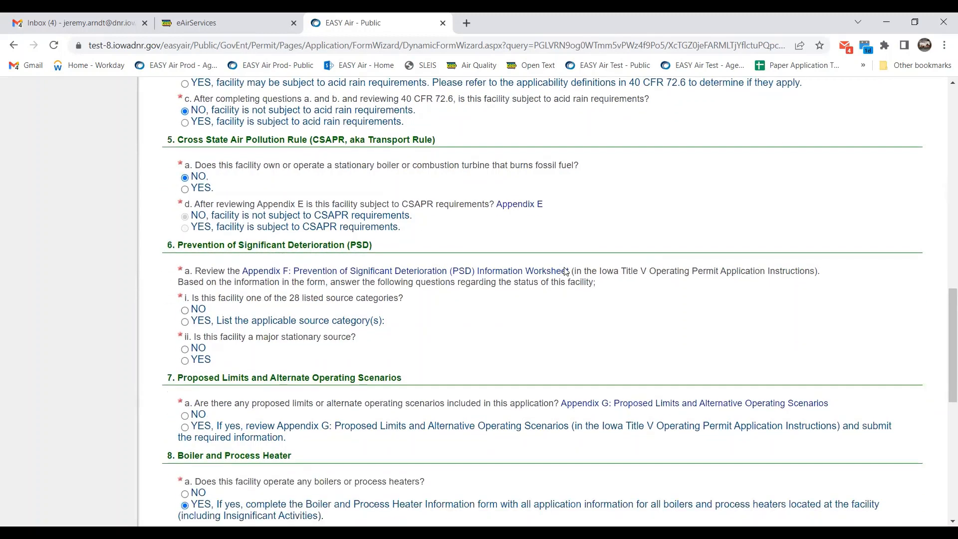
{"action": "scroll", "coordinate": [648, 262], "scroll_direction": "down", "scroll_amount": 2}
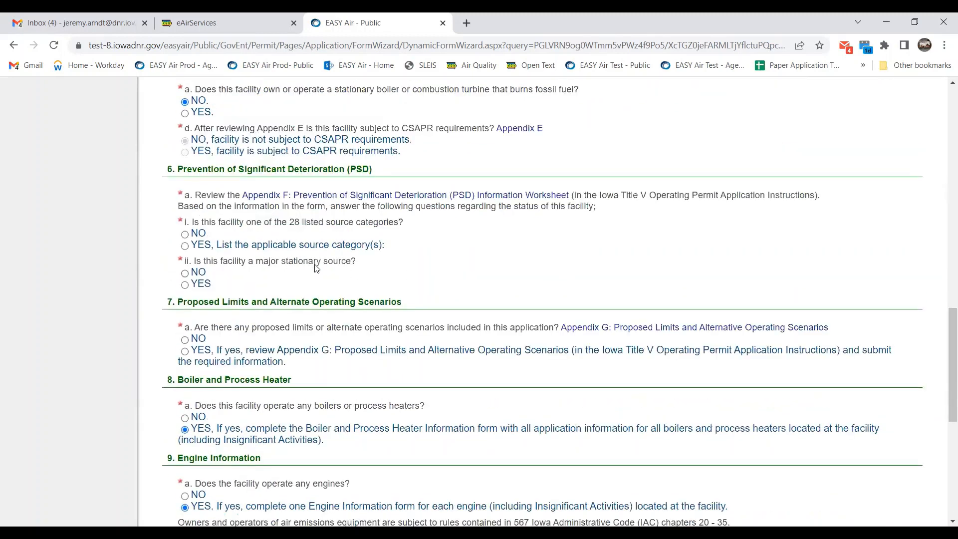
{"action": "left_click", "coordinate": [185, 235]}
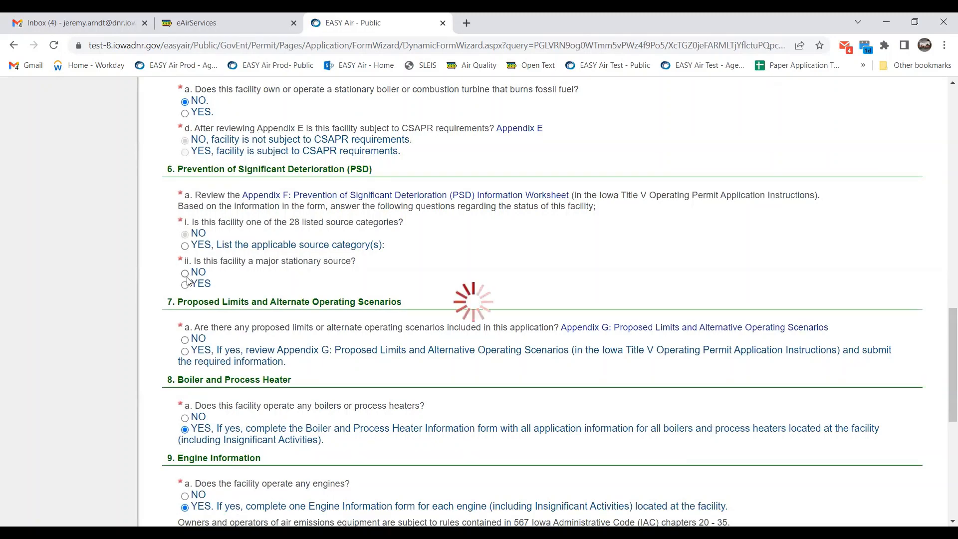
{"action": "left_click", "coordinate": [185, 274]}
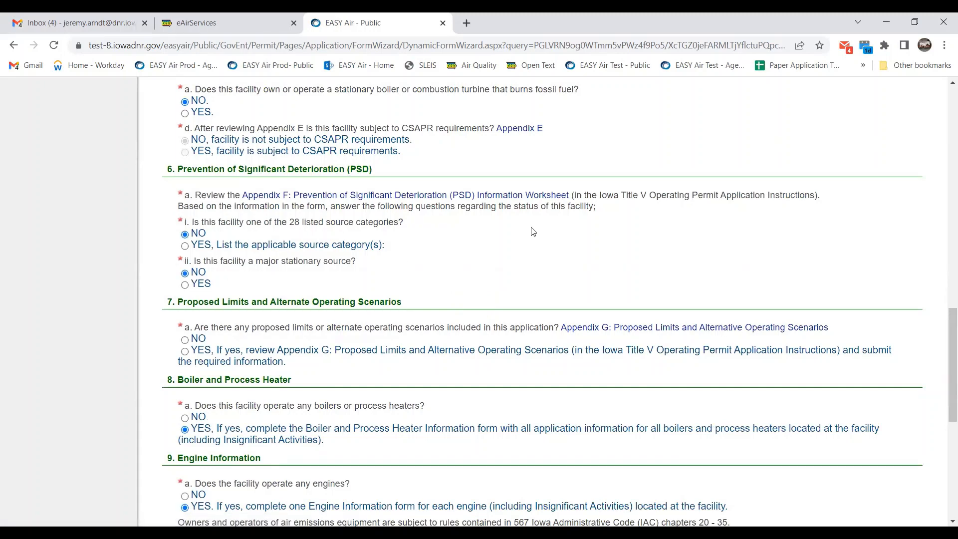
{"action": "scroll", "coordinate": [533, 231], "scroll_direction": "down", "scroll_amount": 3}
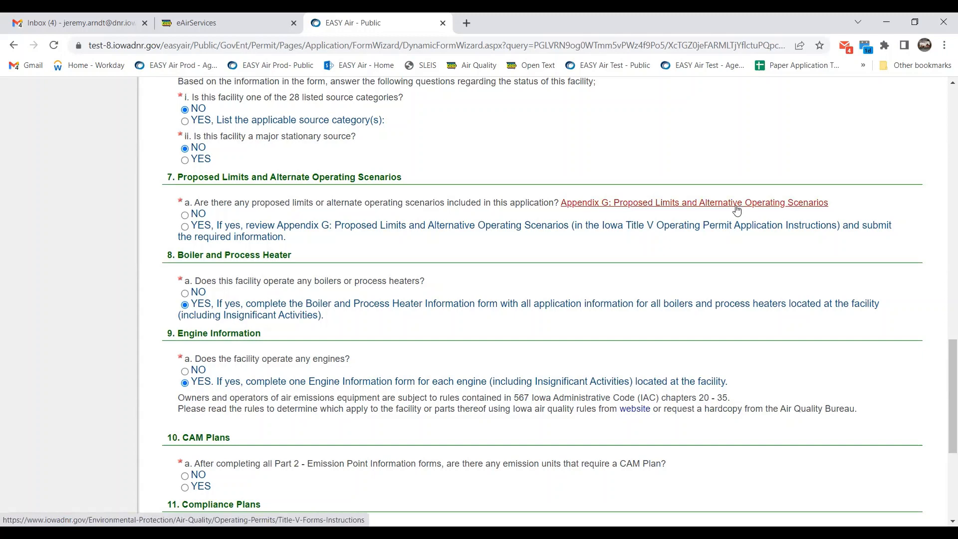
Answer NO to proposed limits question 7a.
{"action": "left_click", "coordinate": [185, 215]}
{"action": "scroll", "coordinate": [488, 252], "scroll_direction": "down", "scroll_amount": 2}
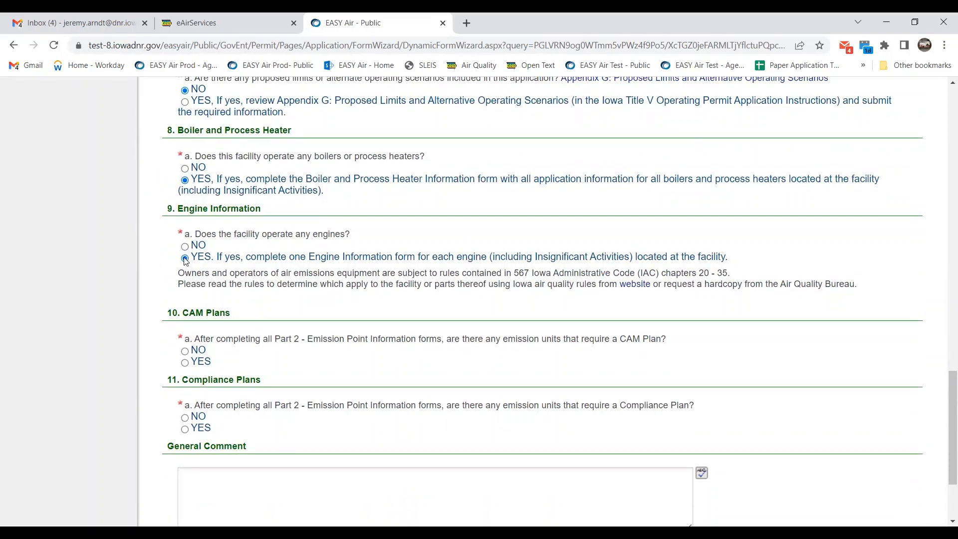
{"action": "scroll", "coordinate": [231, 309], "scroll_direction": "down", "scroll_amount": 1}
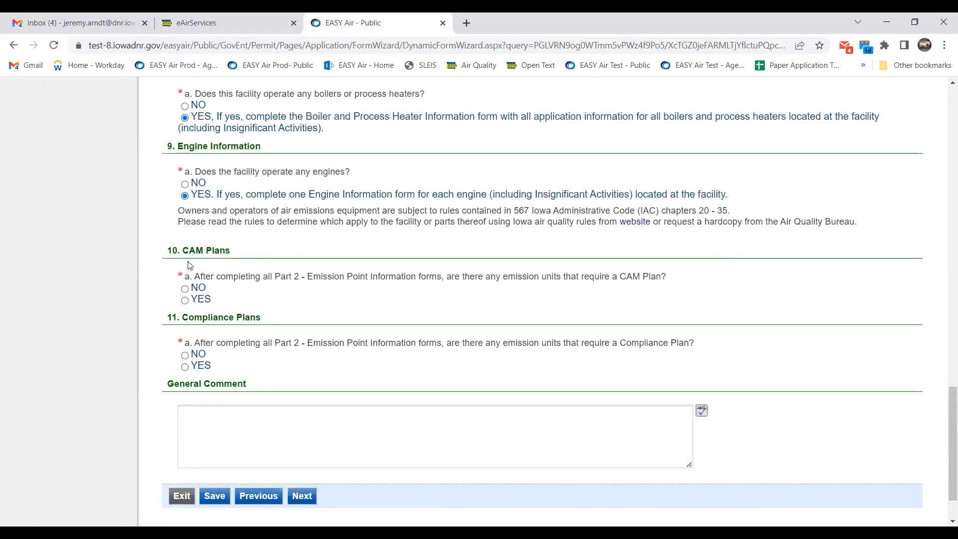
{"action": "scroll", "coordinate": [222, 237], "scroll_direction": "up", "scroll_amount": 1}
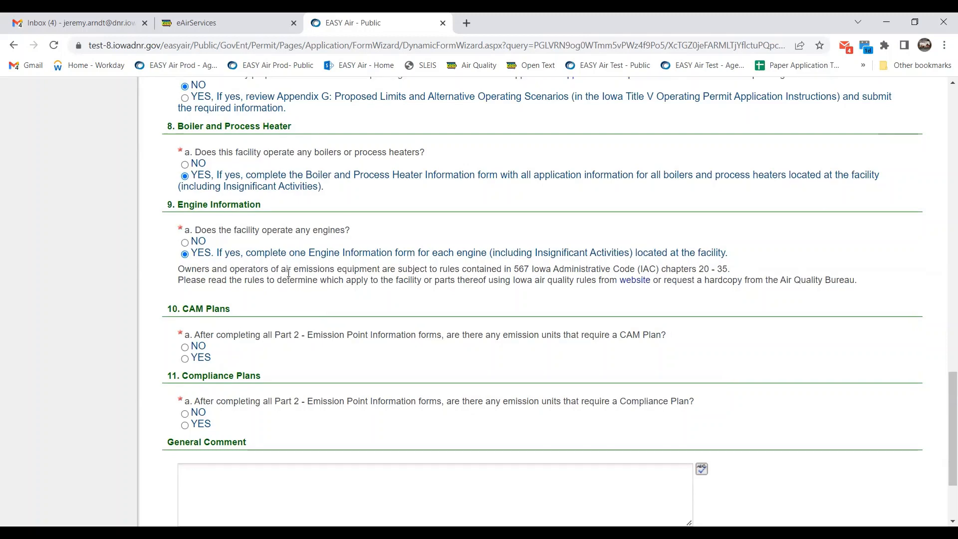
{"action": "scroll", "coordinate": [304, 319], "scroll_direction": "down", "scroll_amount": 1}
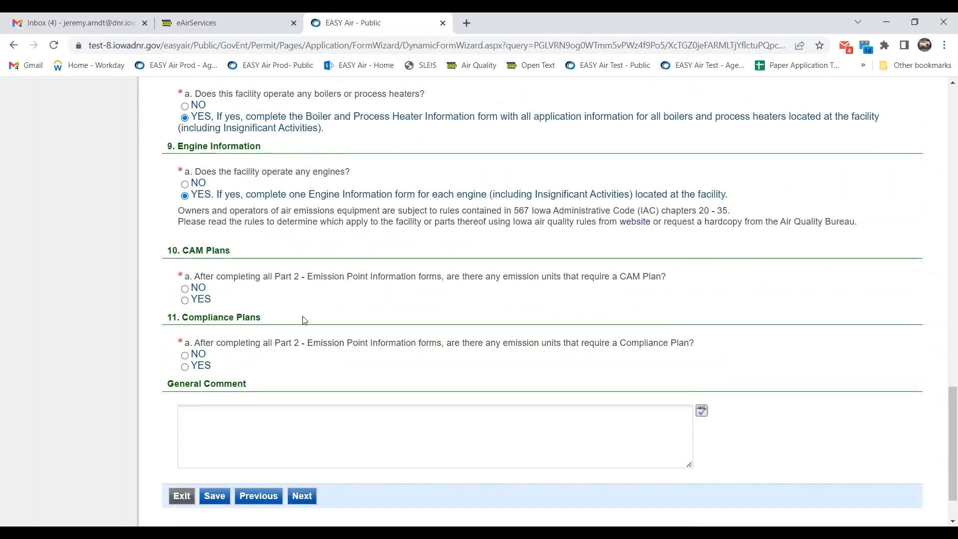
Answer NO to the CAM Plan and Compliance Plan questions and advance to the next form.
{"action": "left_click", "coordinate": [185, 289]}
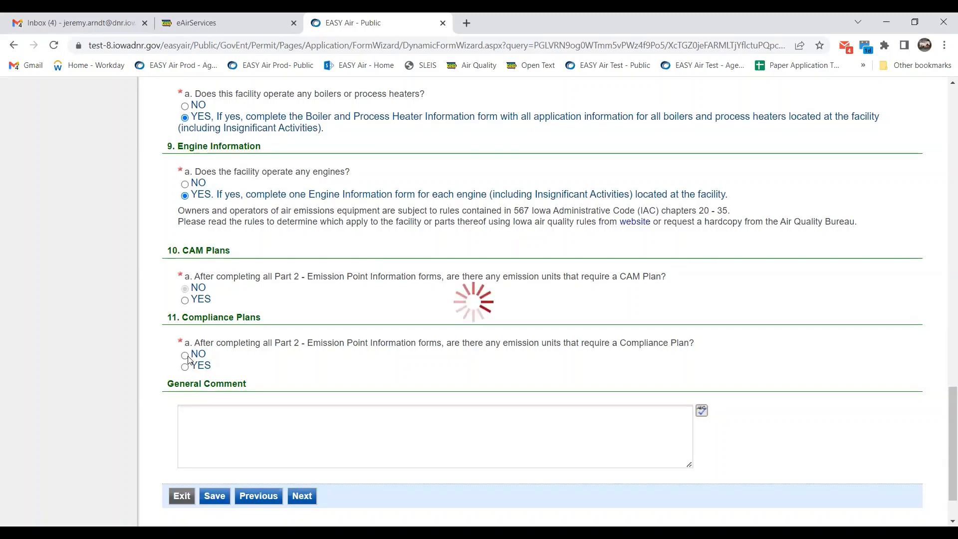
{"action": "left_click", "coordinate": [185, 356]}
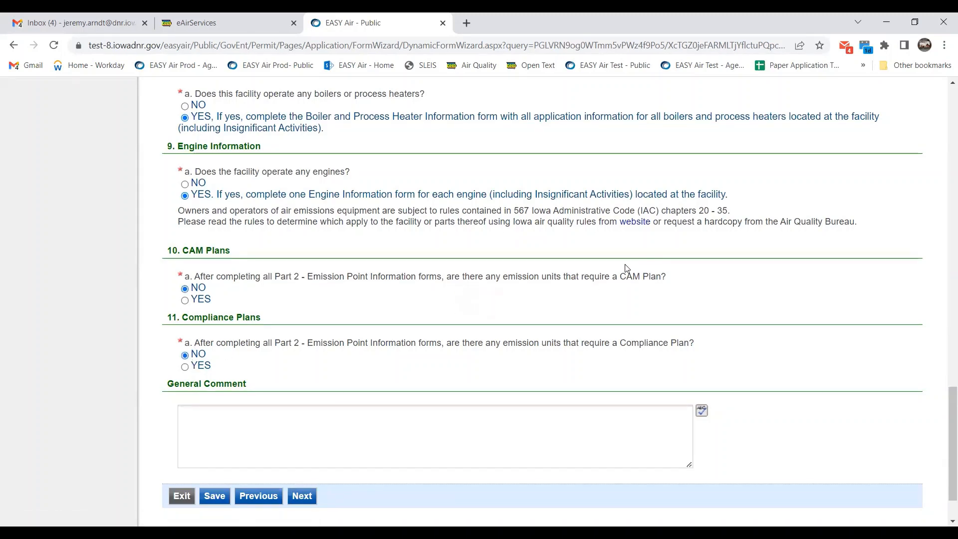
{"action": "scroll", "coordinate": [599, 272], "scroll_direction": "down", "scroll_amount": 2}
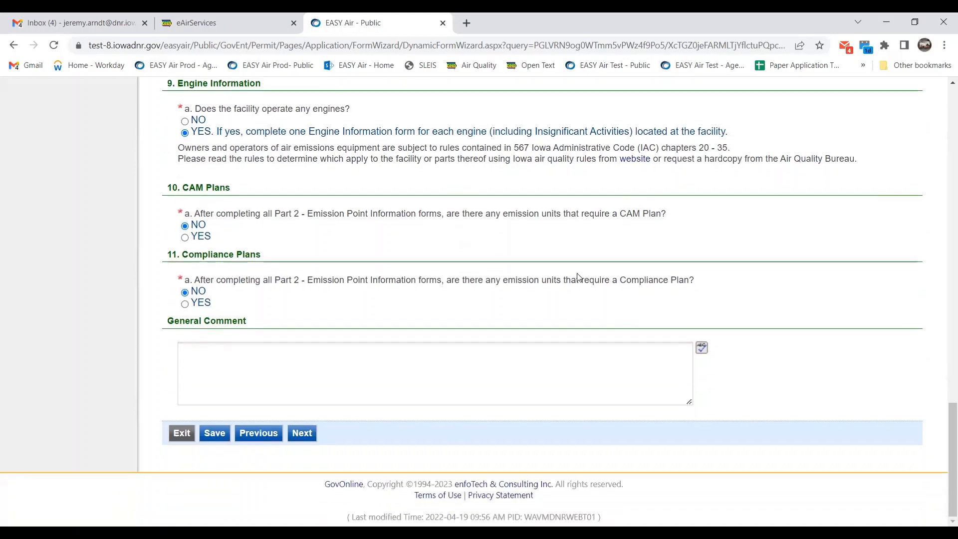
{"action": "left_click", "coordinate": [302, 433]}
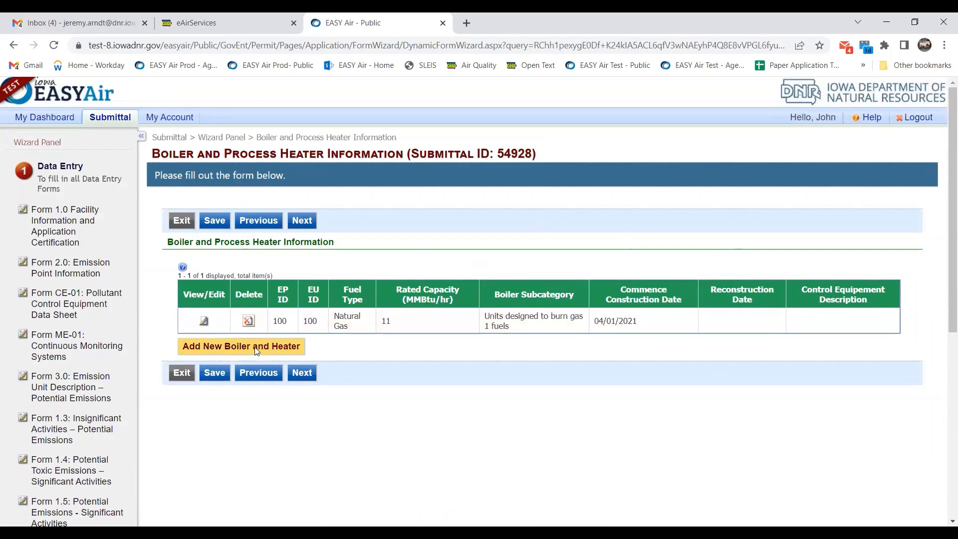
Re-save the unit 100 natural gas boiler record (11 MMBtu/hr) and advance to Engine Information.
{"action": "left_click", "coordinate": [204, 324]}
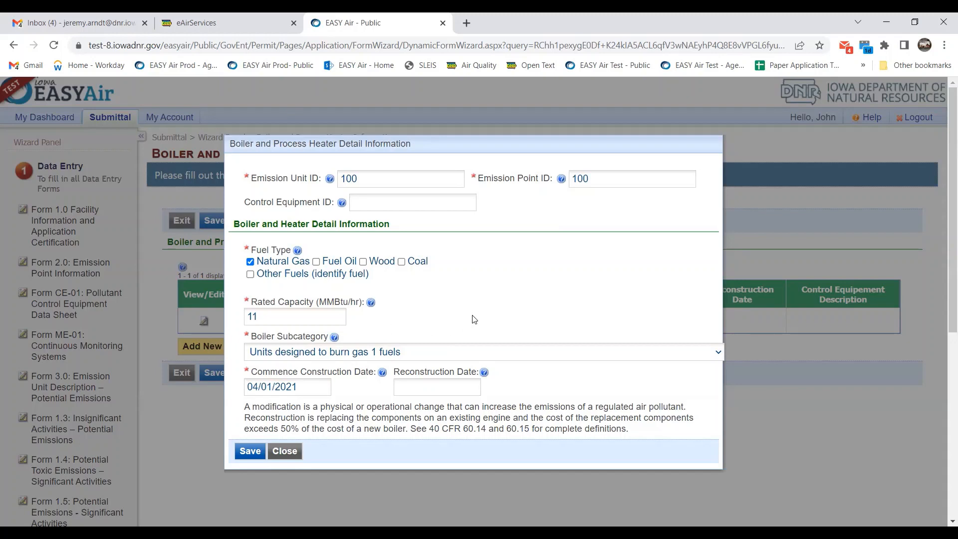
{"action": "left_click", "coordinate": [254, 452]}
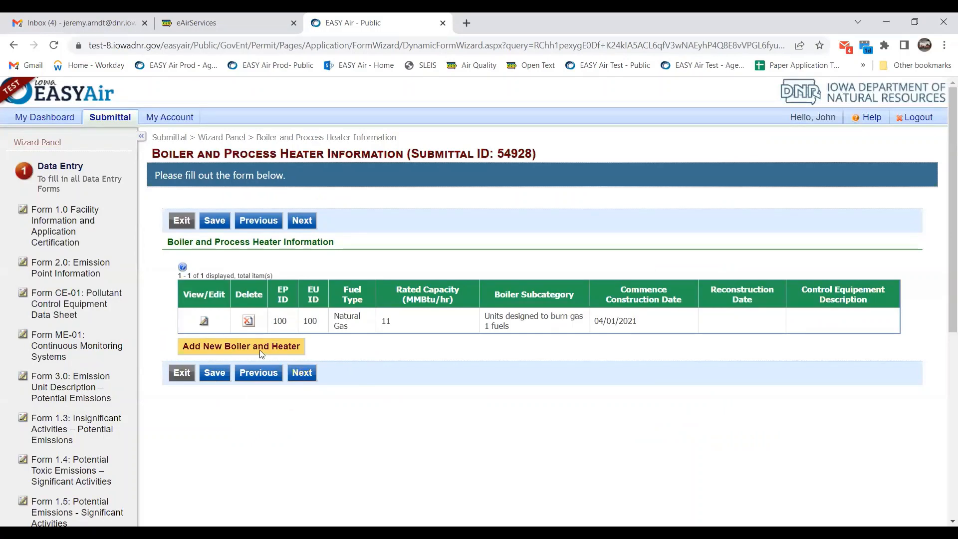
{"action": "left_click", "coordinate": [307, 378]}
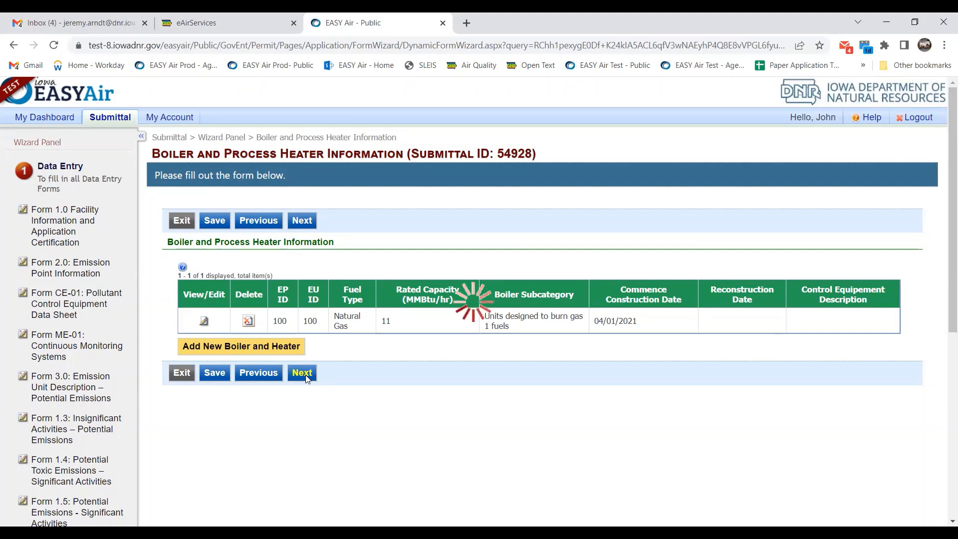
{"action": "scroll", "coordinate": [320, 343], "scroll_direction": "down", "scroll_amount": 1}
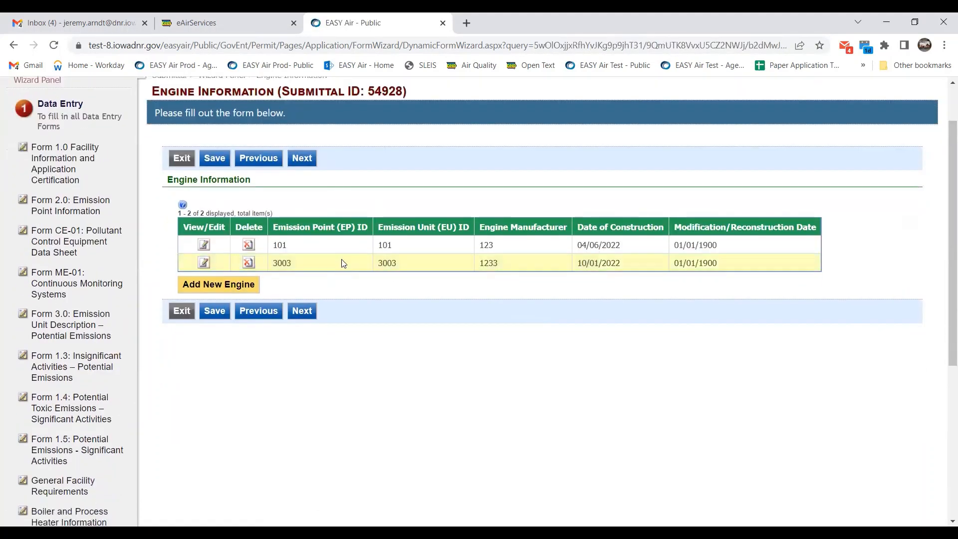
Re-save engine 101's details and advance to the Attachment page for Submittal 54928.
{"action": "left_click", "coordinate": [204, 245]}
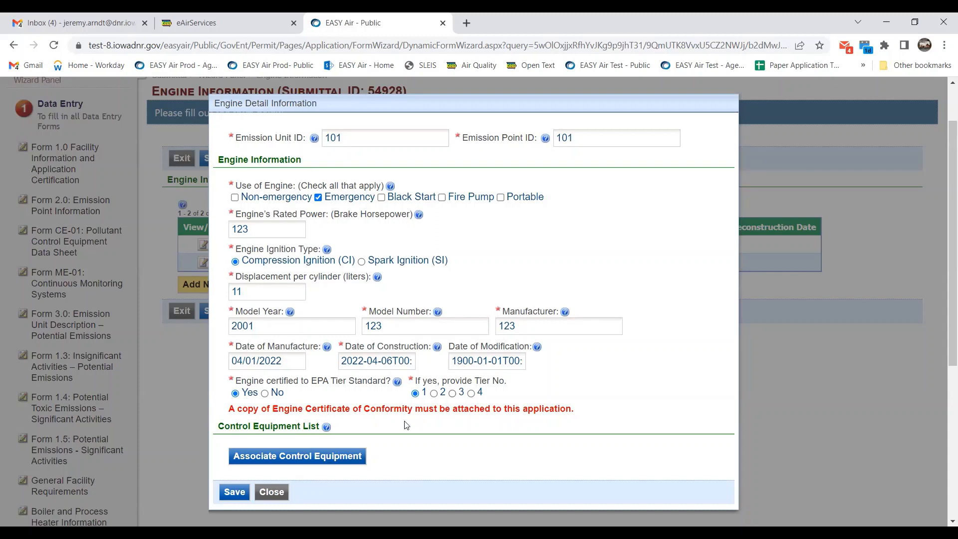
{"action": "left_click_drag", "start_coordinate": [229, 409], "coordinate": [472, 412]}
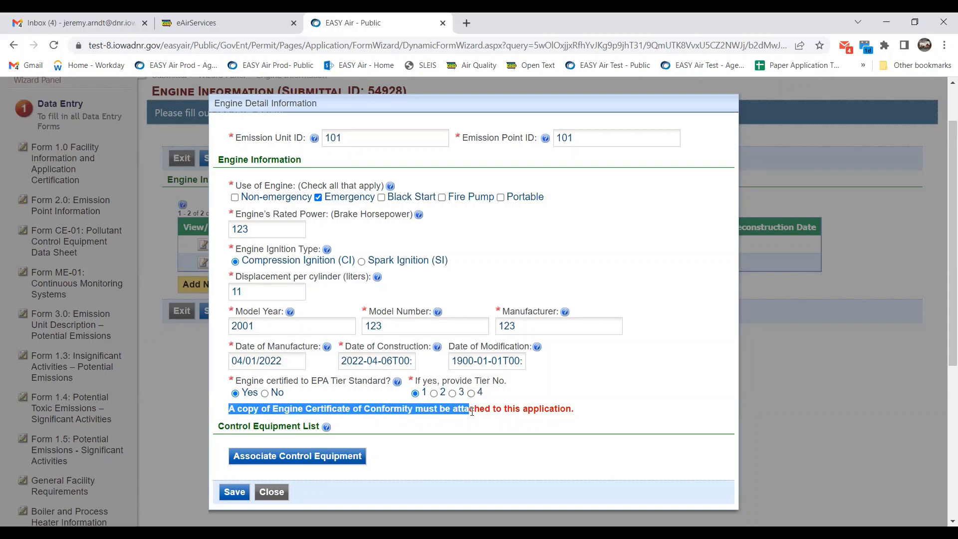
{"action": "left_click", "coordinate": [613, 415]}
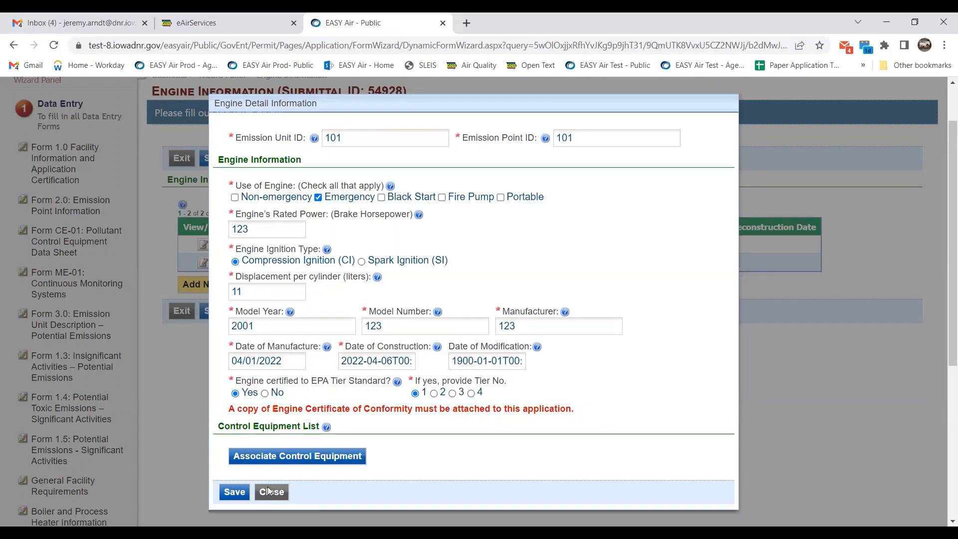
{"action": "left_click", "coordinate": [248, 491]}
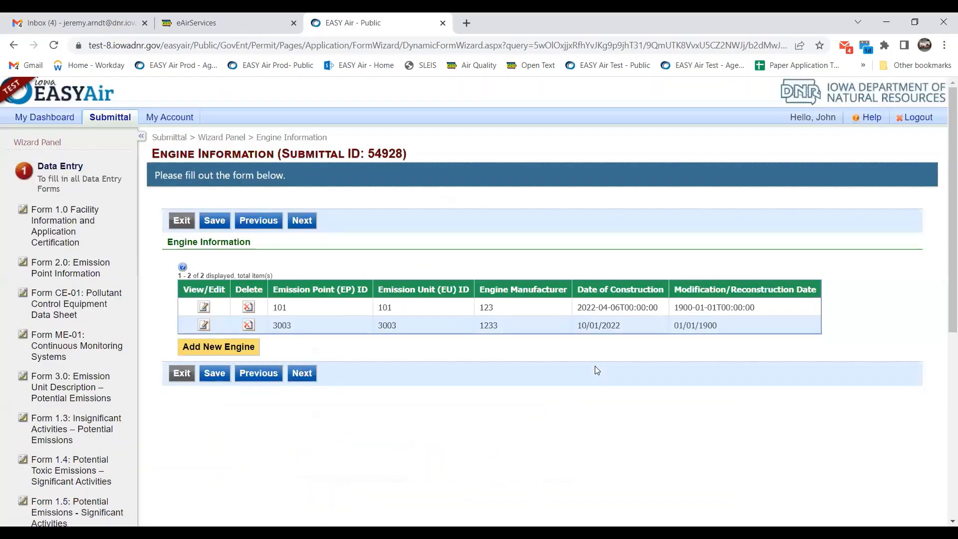
{"action": "scroll", "coordinate": [596, 367], "scroll_direction": "down", "scroll_amount": 1}
{"action": "scroll", "coordinate": [596, 368], "scroll_direction": "down", "scroll_amount": 1}
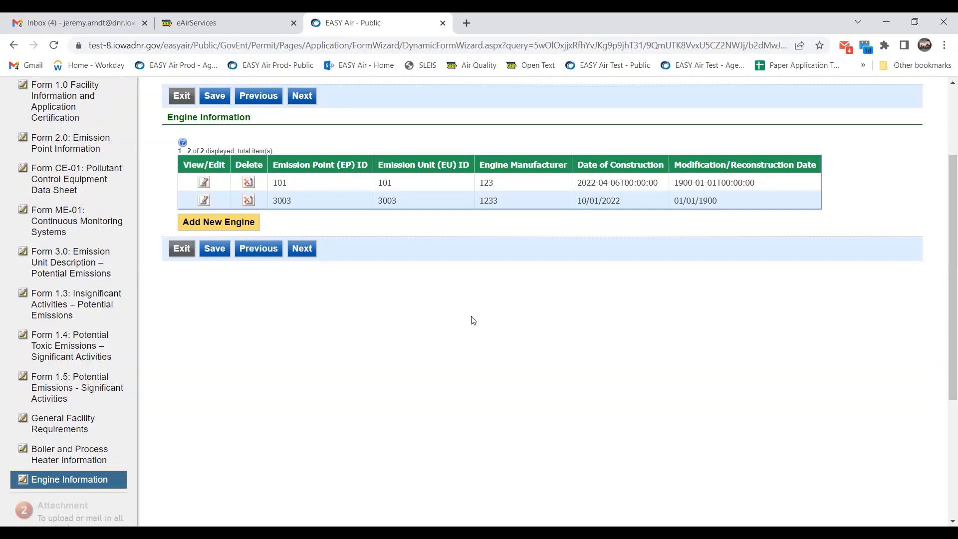
{"action": "left_click", "coordinate": [304, 249]}
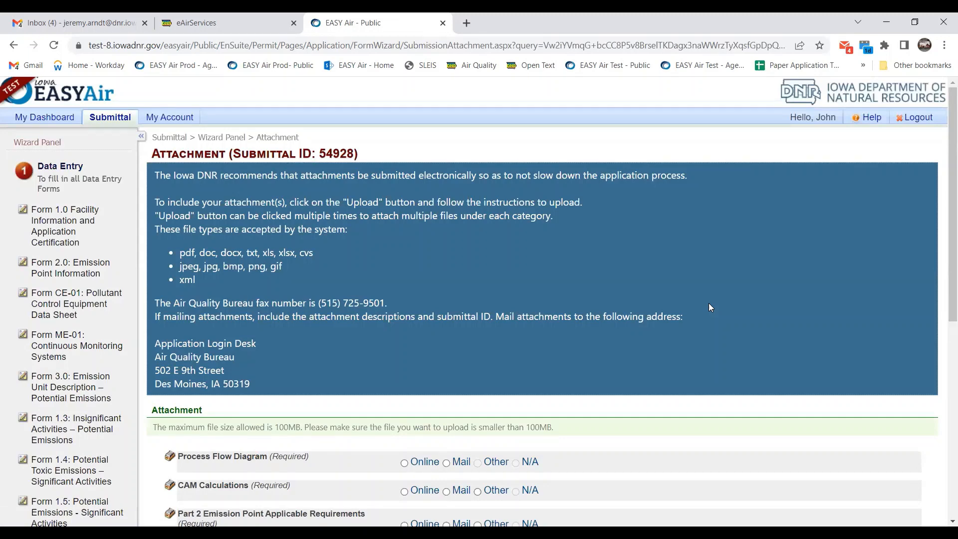
Scroll down the Attachment page to the list of required and optional documents.
{"action": "scroll", "coordinate": [699, 312], "scroll_direction": "down", "scroll_amount": 5}
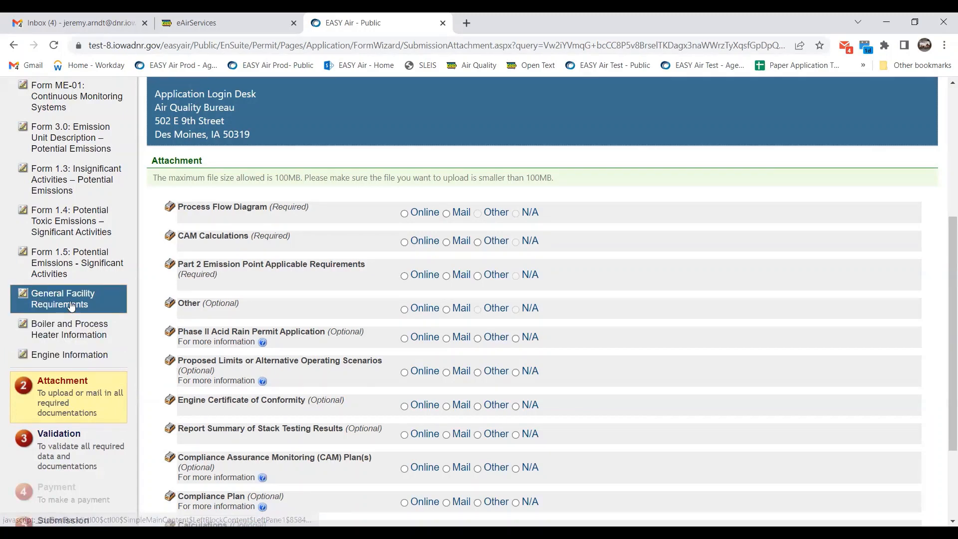
Review the General Facility Requirements answers, then return to the Attachment step for Submittal 54928.
{"action": "left_click", "coordinate": [71, 307]}
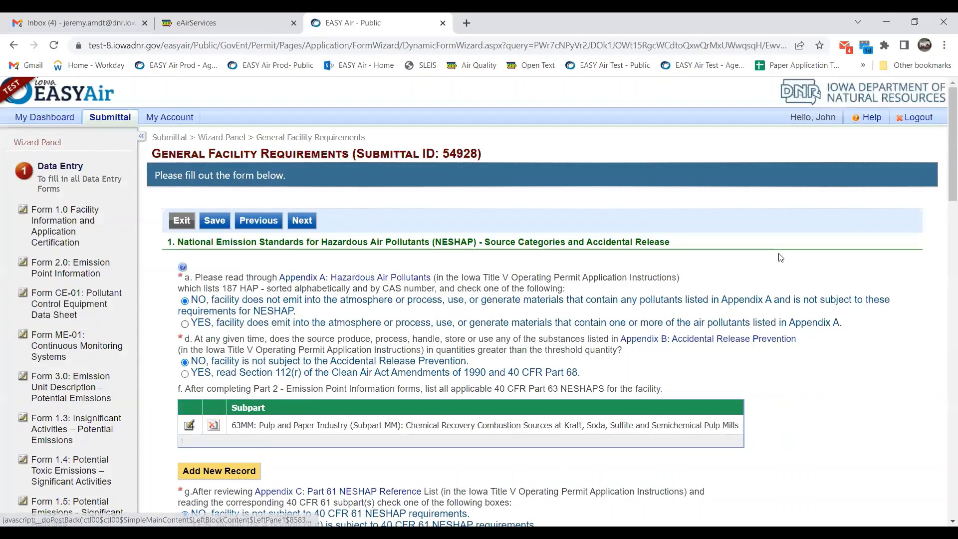
{"action": "scroll", "coordinate": [780, 258], "scroll_direction": "down", "scroll_amount": 5}
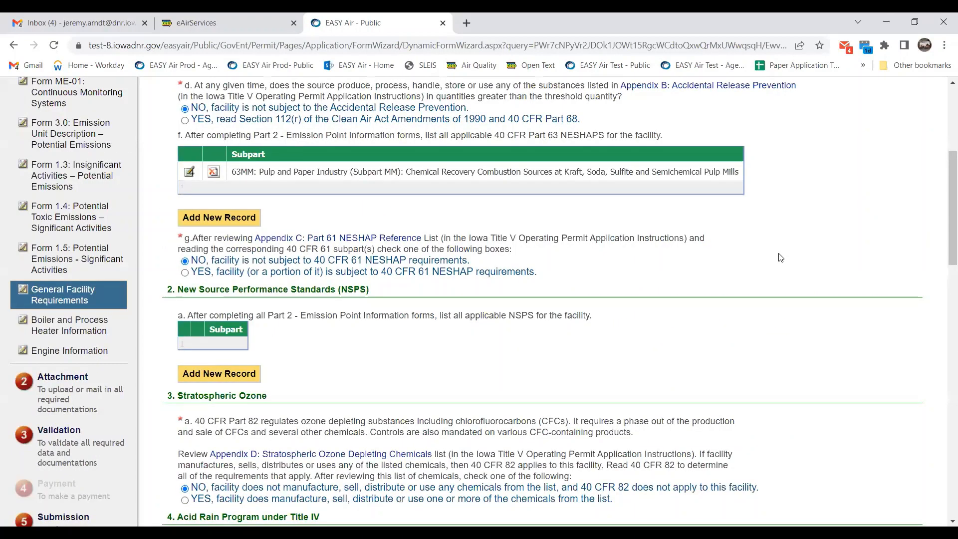
{"action": "scroll", "coordinate": [780, 257], "scroll_direction": "down", "scroll_amount": 3}
{"action": "scroll", "coordinate": [185, 234], "scroll_direction": "down", "scroll_amount": 10}
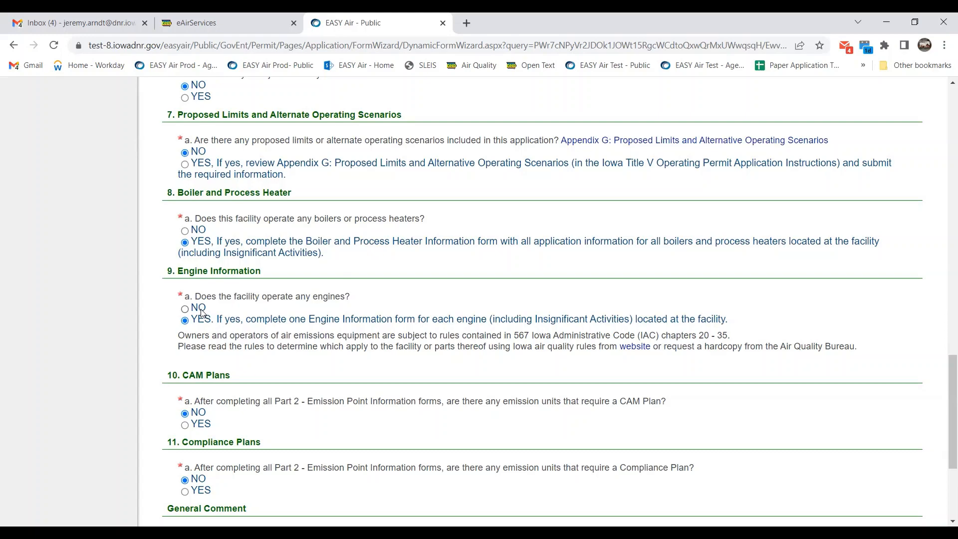
{"action": "scroll", "coordinate": [202, 310], "scroll_direction": "up", "scroll_amount": 6}
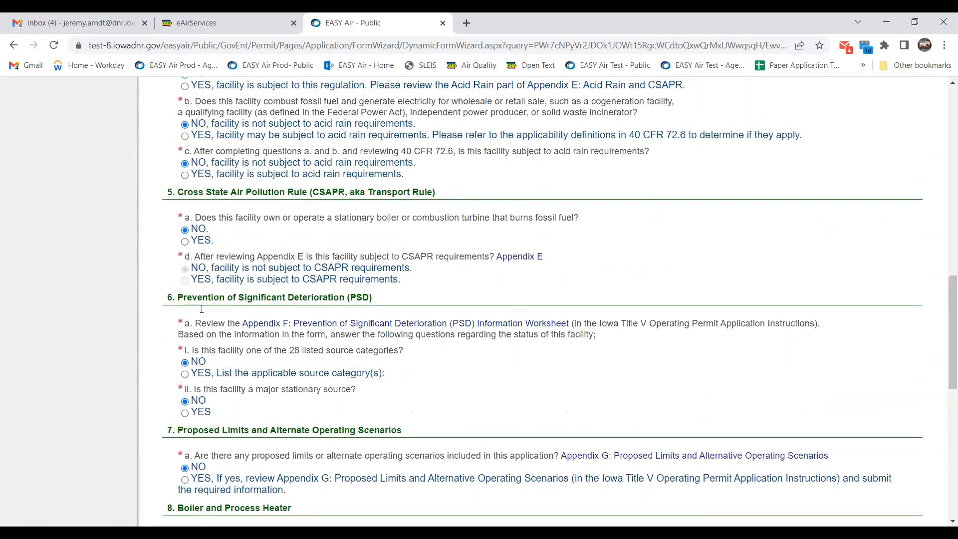
{"action": "scroll", "coordinate": [202, 308], "scroll_direction": "up", "scroll_amount": 5}
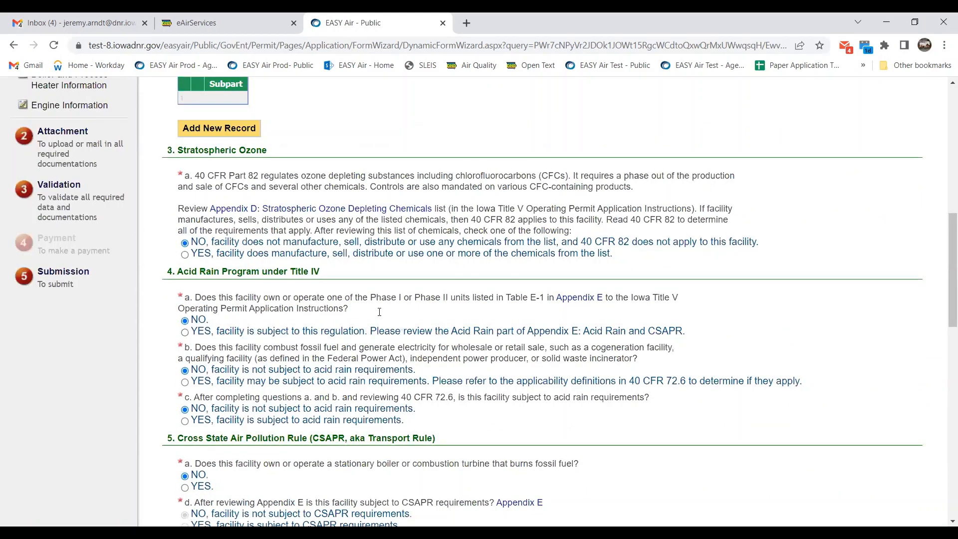
{"action": "scroll", "coordinate": [379, 312], "scroll_direction": "up", "scroll_amount": 2}
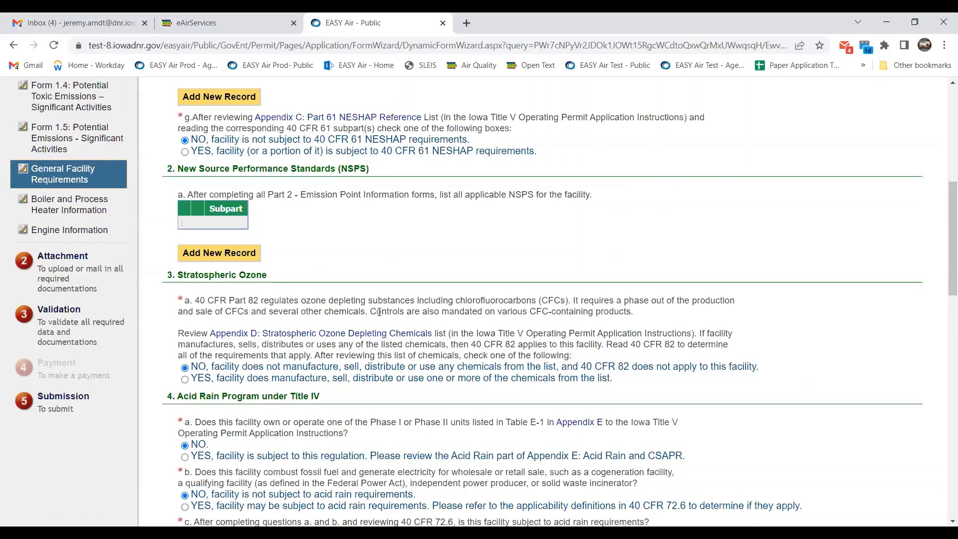
{"action": "left_click", "coordinate": [53, 276]}
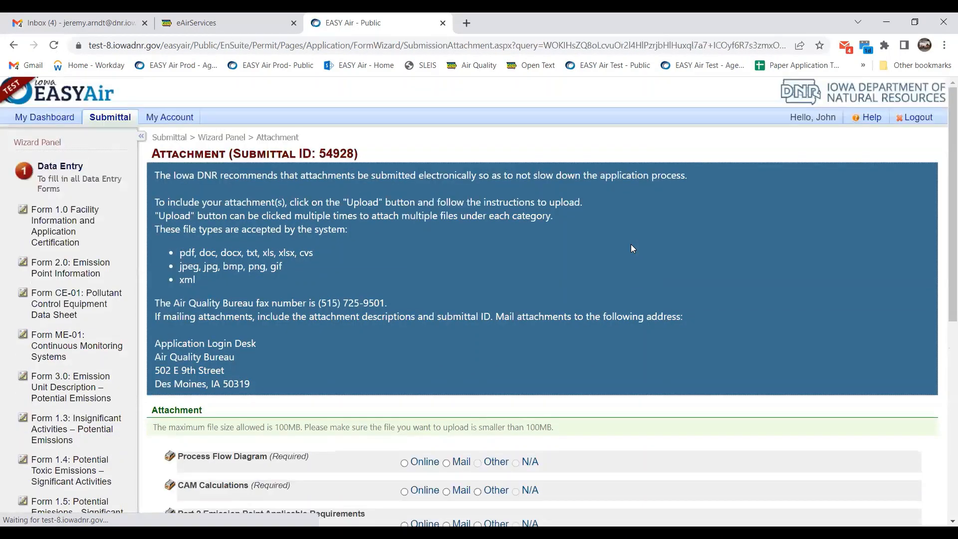
Scroll through the Process Flow Diagram, CAM Calculations and Part 2 requirements to Calculations and Next.
{"action": "scroll", "coordinate": [631, 244], "scroll_direction": "down", "scroll_amount": 2}
{"action": "scroll", "coordinate": [632, 244], "scroll_direction": "down", "scroll_amount": 3}
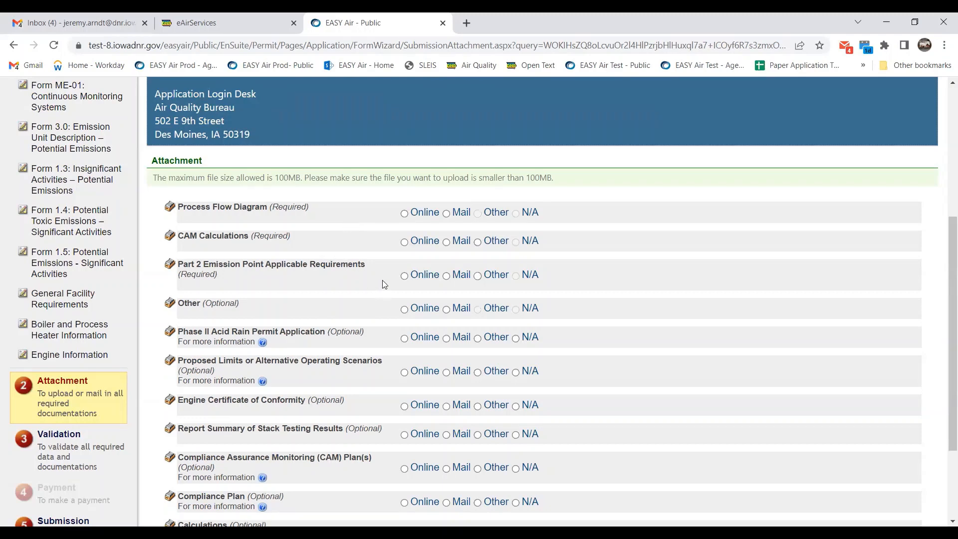
{"action": "scroll", "coordinate": [376, 255], "scroll_direction": "down", "scroll_amount": 2}
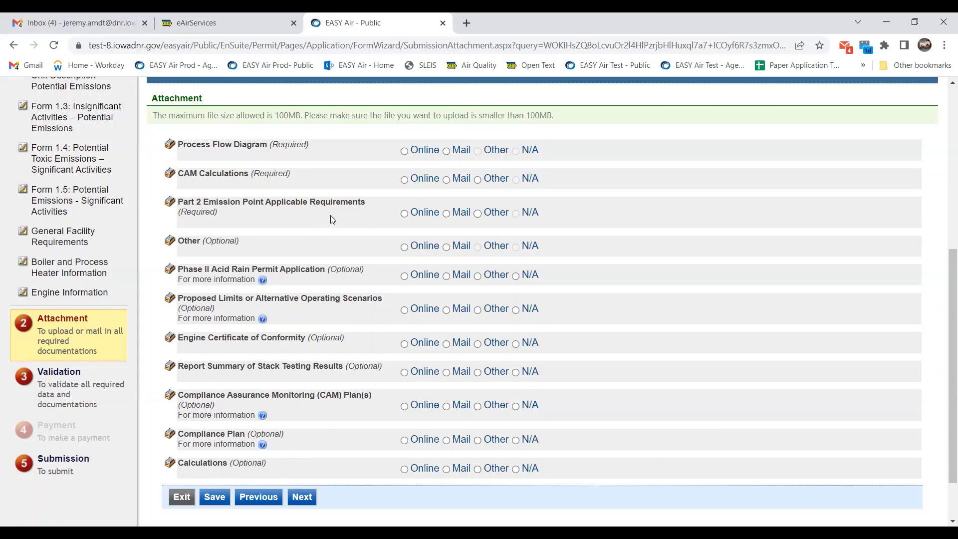
{"action": "scroll", "coordinate": [331, 219], "scroll_direction": "down", "scroll_amount": 2}
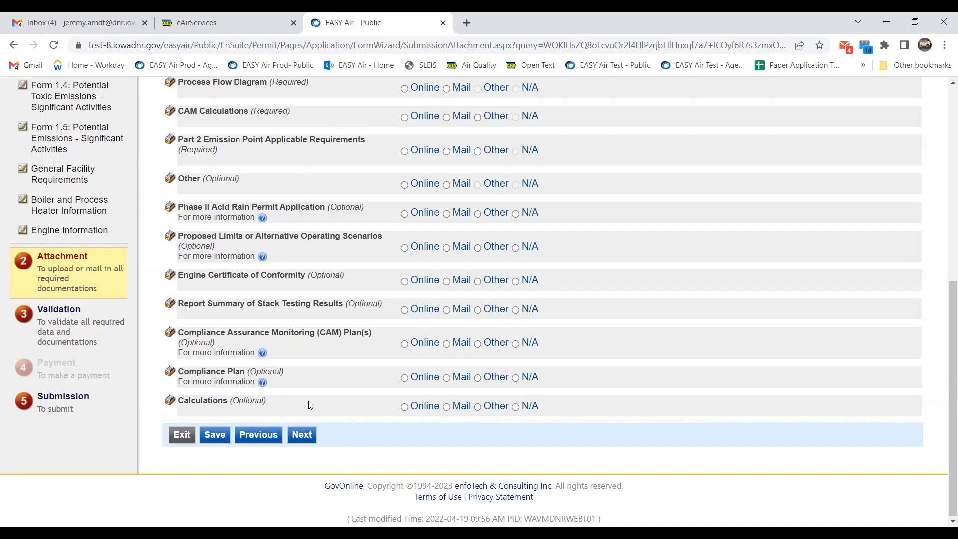
Set Process Flow Diagram, CAM Calculations and Part 2 Emission Point attachments to Mail, then proceed to Validation.
{"action": "scroll", "coordinate": [310, 399], "scroll_direction": "up", "scroll_amount": 3}
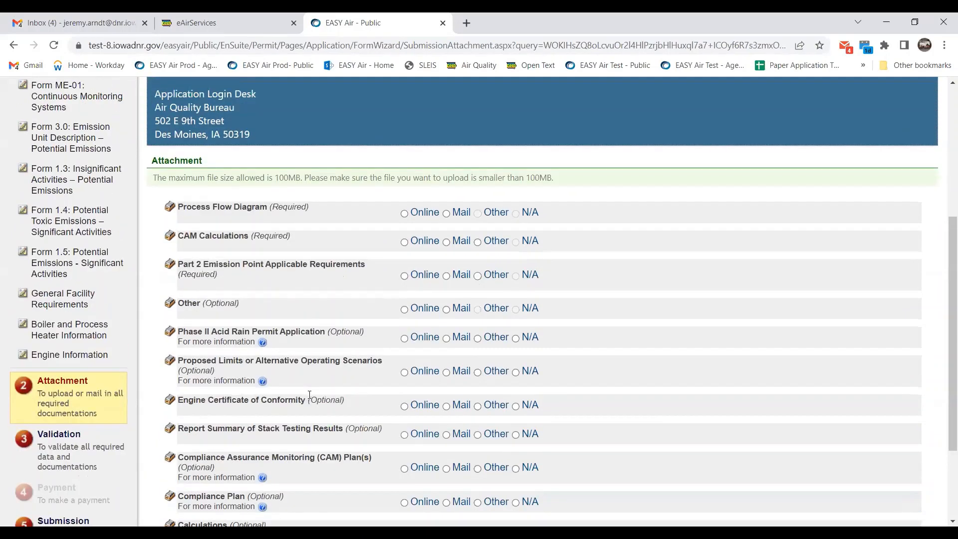
{"action": "scroll", "coordinate": [309, 395], "scroll_direction": "down", "scroll_amount": 2}
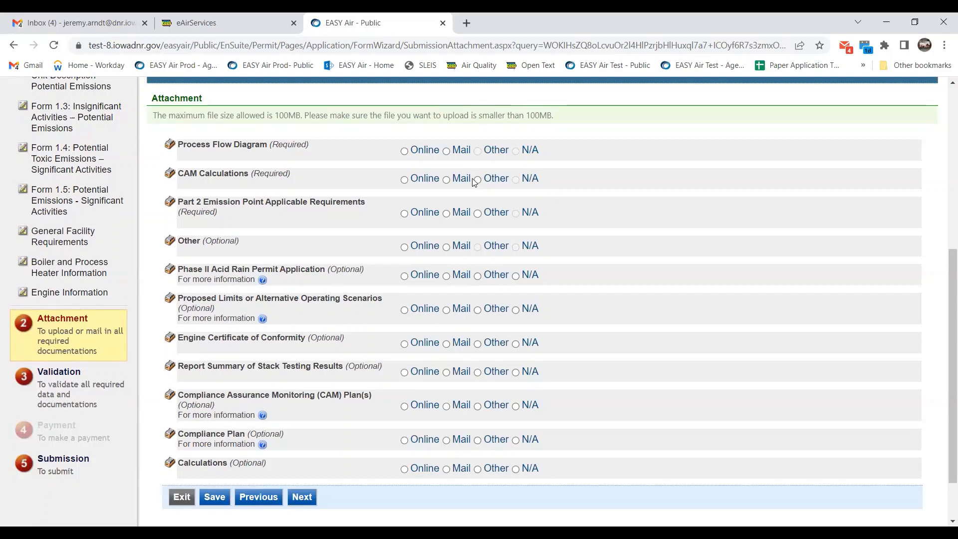
{"action": "left_click", "coordinate": [446, 150]}
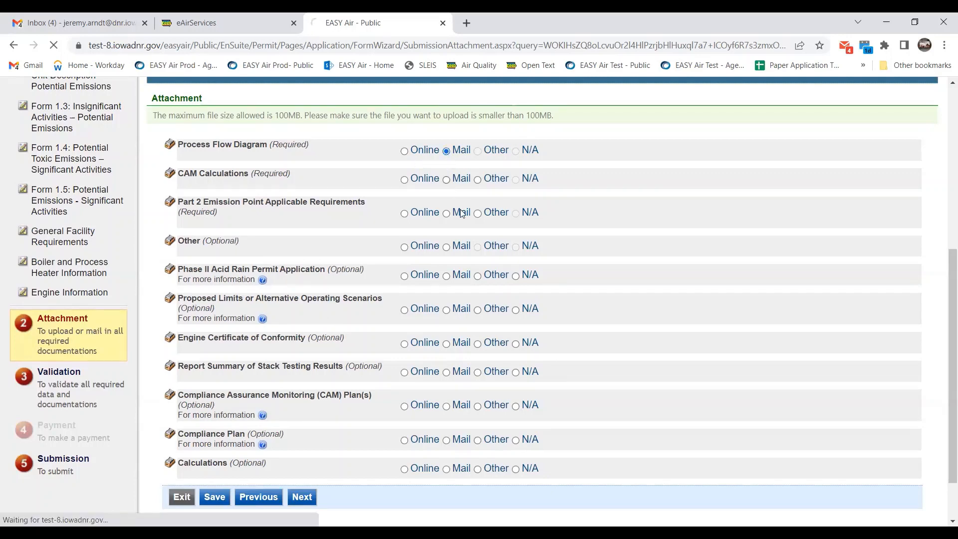
{"action": "scroll", "coordinate": [467, 207], "scroll_direction": "down", "scroll_amount": 3}
{"action": "scroll", "coordinate": [459, 206], "scroll_direction": "up", "scroll_amount": 2}
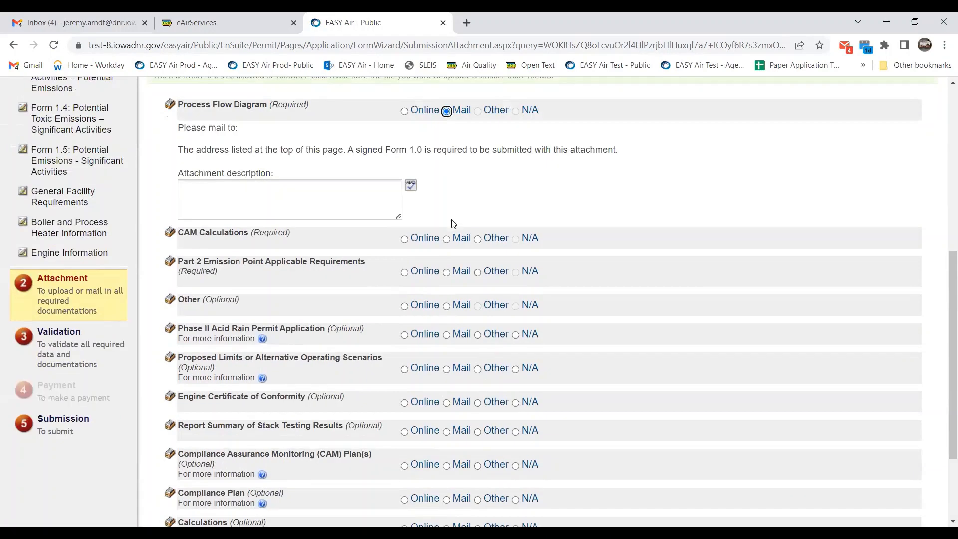
{"action": "left_click", "coordinate": [449, 240]}
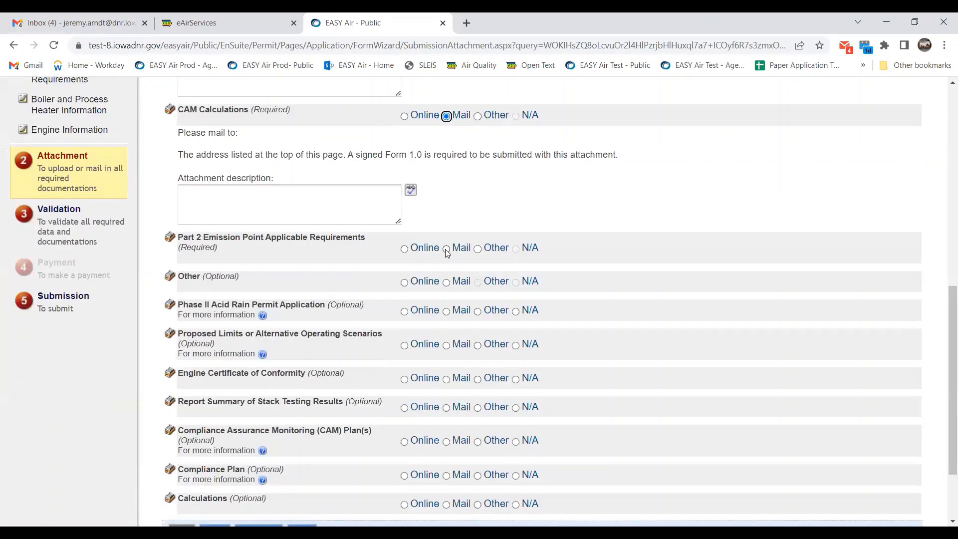
{"action": "left_click", "coordinate": [445, 248]}
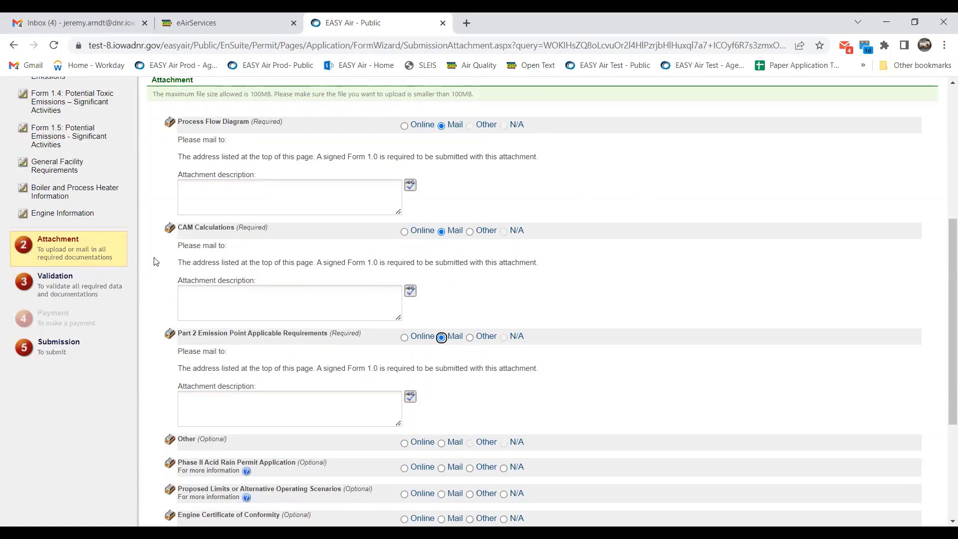
{"action": "scroll", "coordinate": [655, 202], "scroll_direction": "down", "scroll_amount": 1}
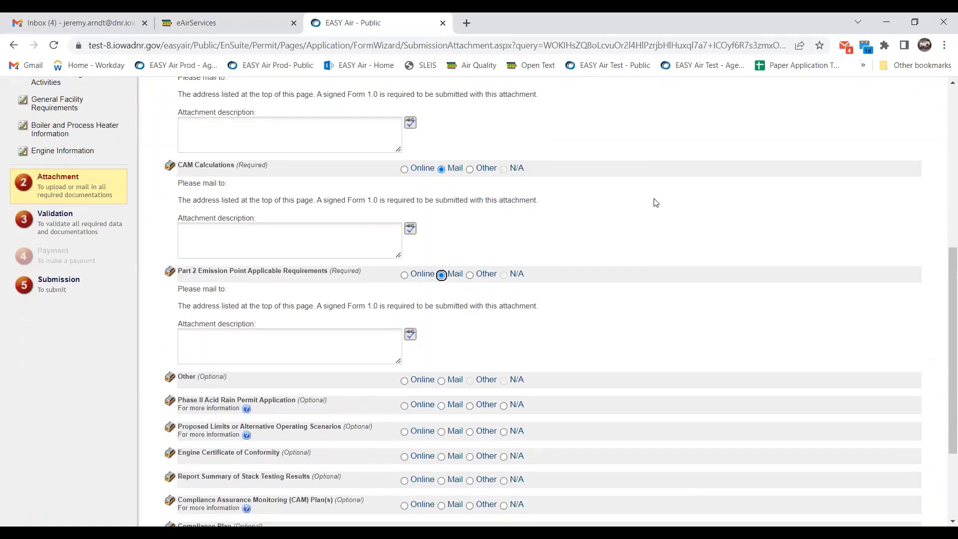
{"action": "scroll", "coordinate": [655, 202], "scroll_direction": "up", "scroll_amount": 1}
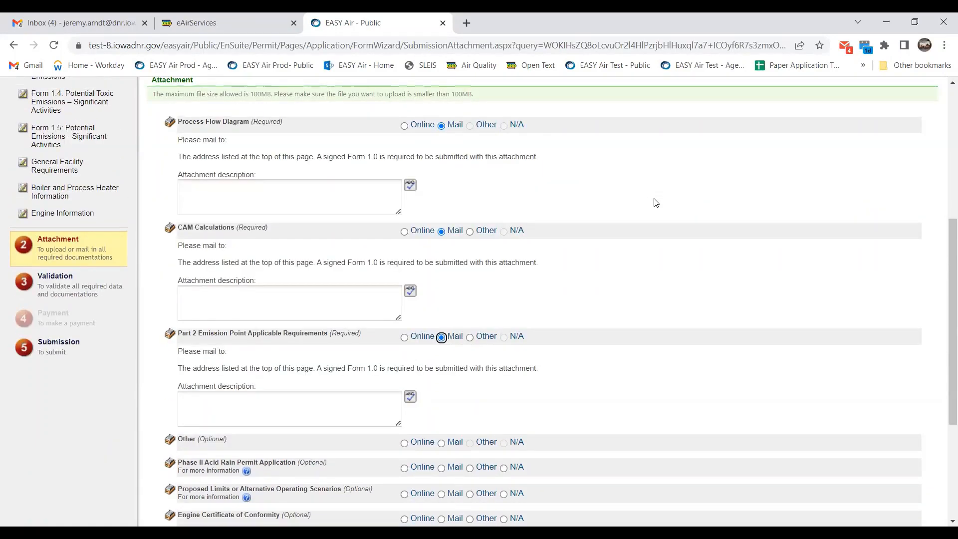
{"action": "scroll", "coordinate": [655, 202], "scroll_direction": "down", "scroll_amount": 4}
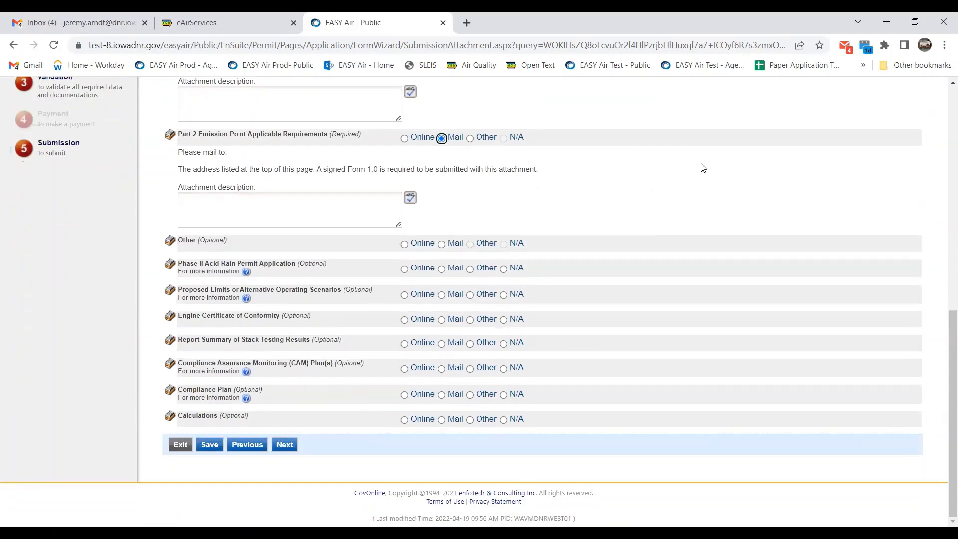
{"action": "left_click", "coordinate": [289, 446]}
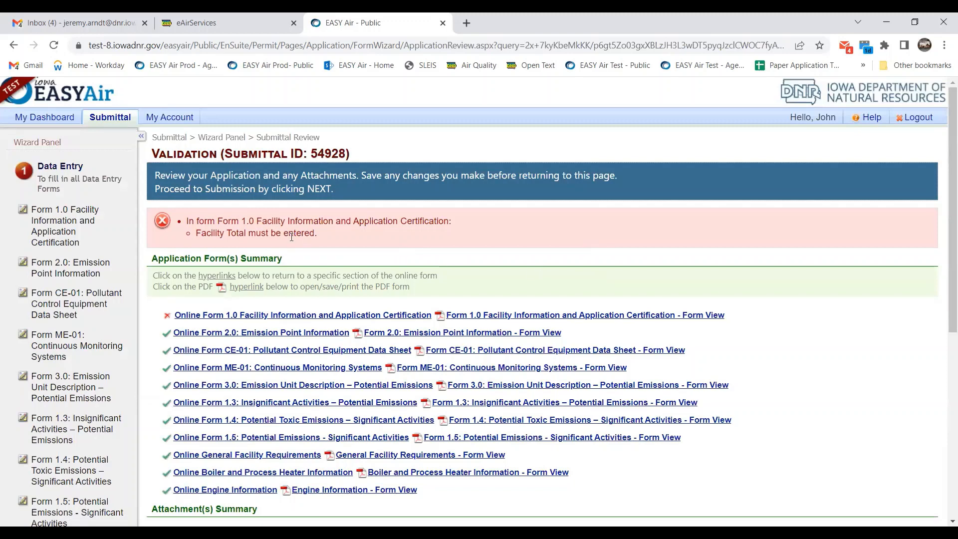
Review the missing Facility Total error, then open the online Form 1.0 Facility Information form.
{"action": "left_click_drag", "start_coordinate": [325, 233], "coordinate": [185, 221]}
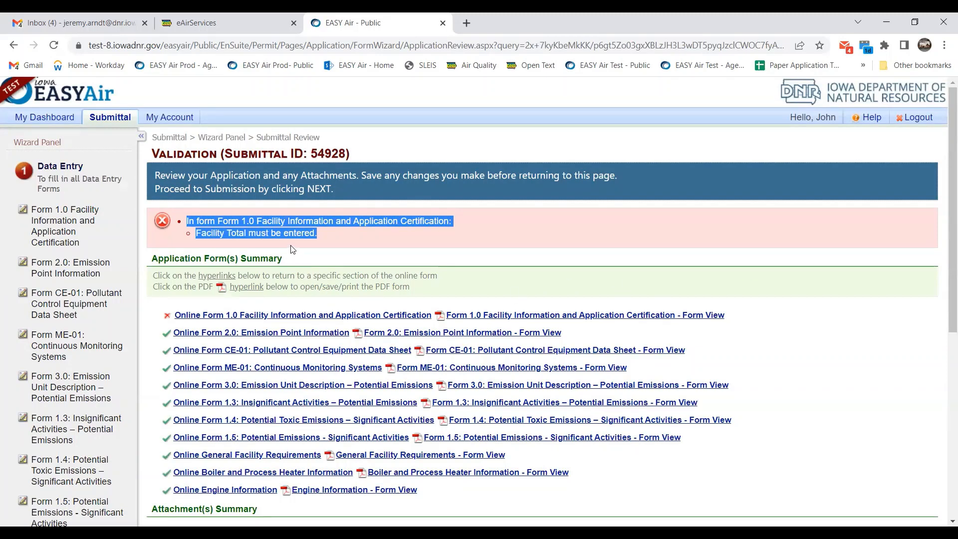
{"action": "left_click", "coordinate": [537, 227]}
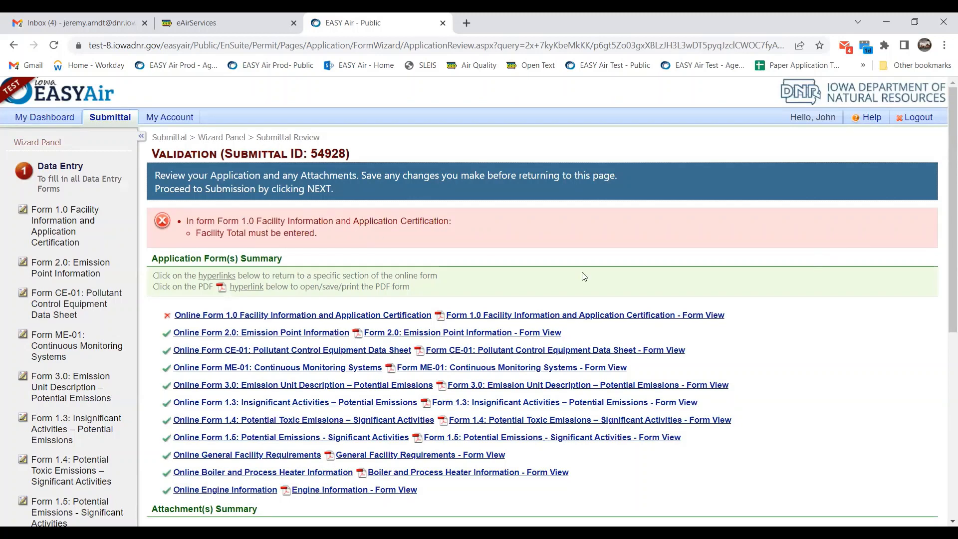
{"action": "mouse_move", "coordinate": [158, 330]}
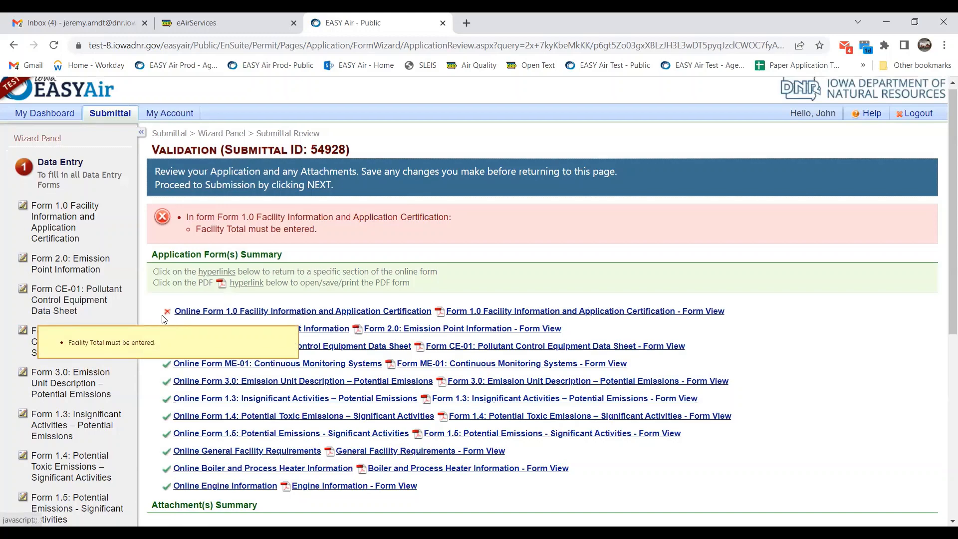
{"action": "scroll", "coordinate": [168, 322], "scroll_direction": "down", "scroll_amount": 1}
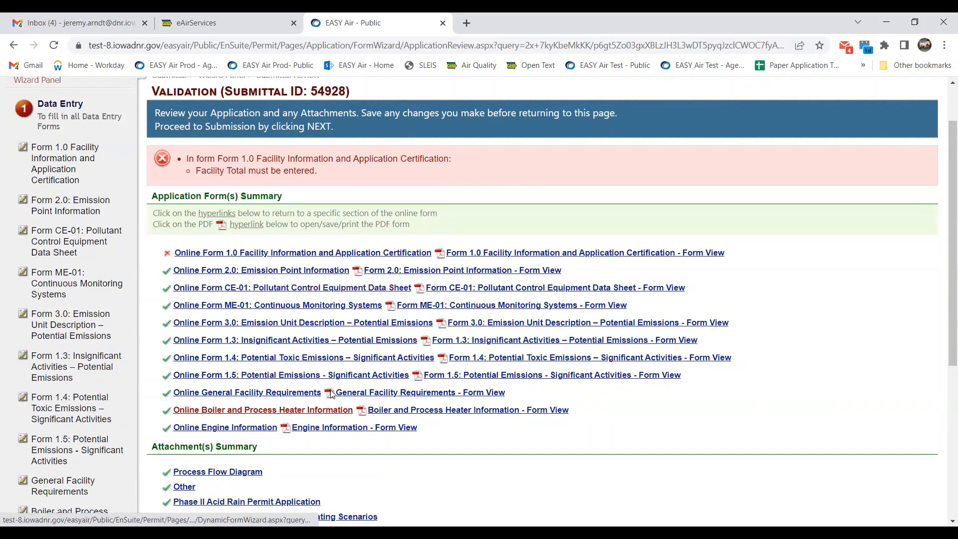
{"action": "scroll", "coordinate": [499, 250], "scroll_direction": "up", "scroll_amount": 1}
{"action": "scroll", "coordinate": [433, 196], "scroll_direction": "down", "scroll_amount": 1}
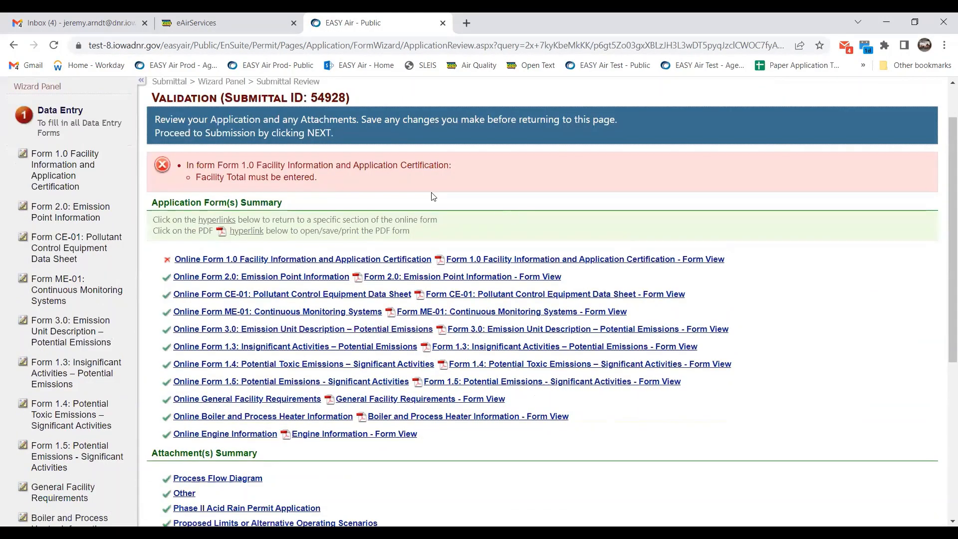
{"action": "scroll", "coordinate": [274, 199], "scroll_direction": "down", "scroll_amount": 1}
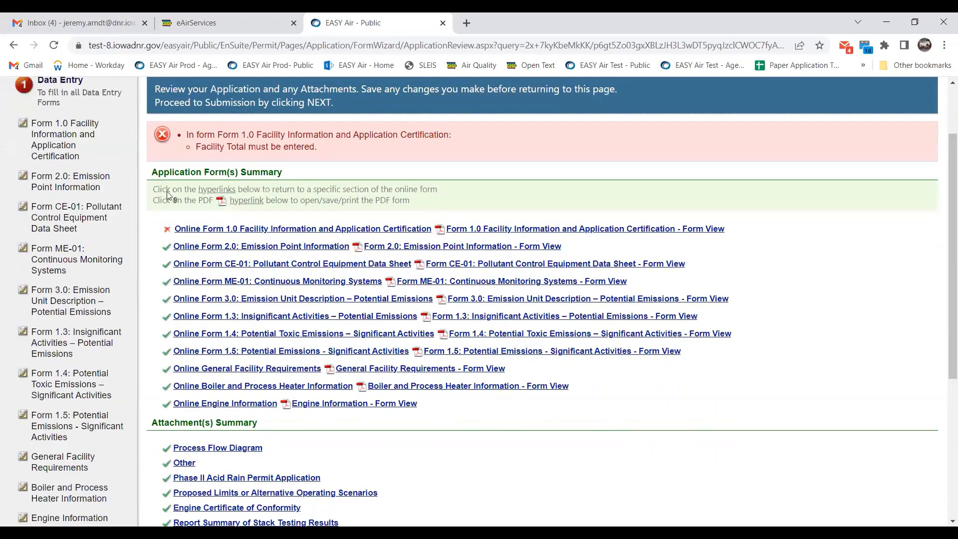
{"action": "scroll", "coordinate": [169, 195], "scroll_direction": "down", "scroll_amount": 1}
{"action": "mouse_move", "coordinate": [169, 195]}
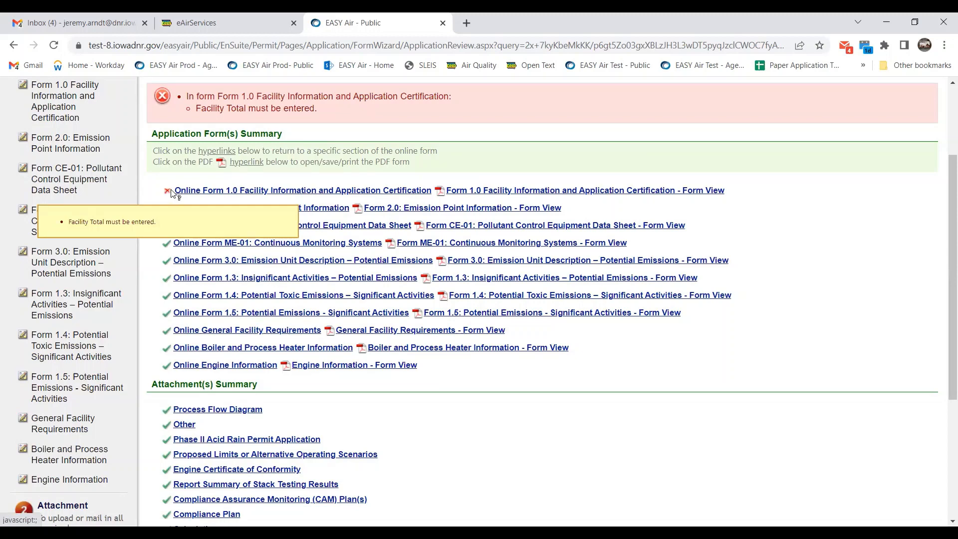
{"action": "left_click", "coordinate": [255, 193]}
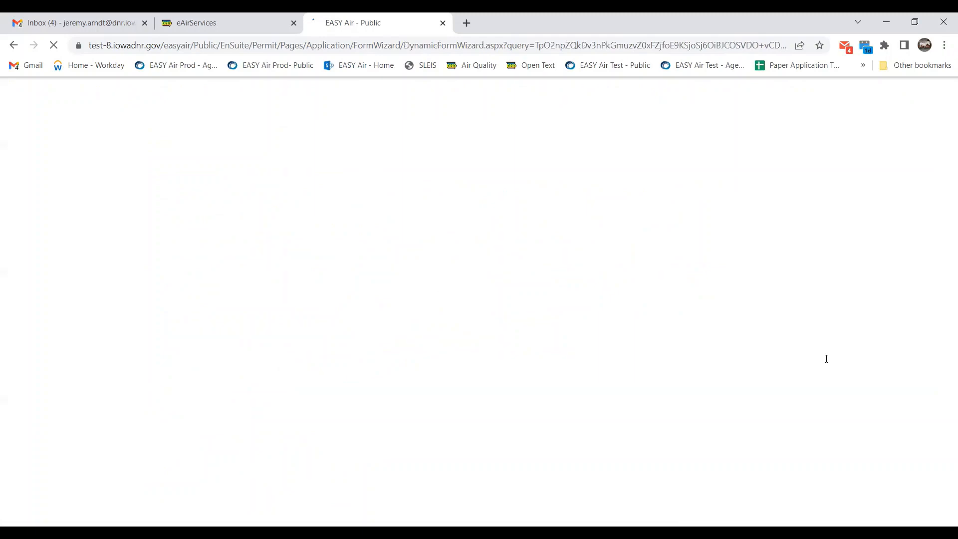
Enter 11 in the Number of Employees Facility Total field on Form 1.0 and save.
{"action": "scroll", "coordinate": [826, 359], "scroll_direction": "down", "scroll_amount": 2}
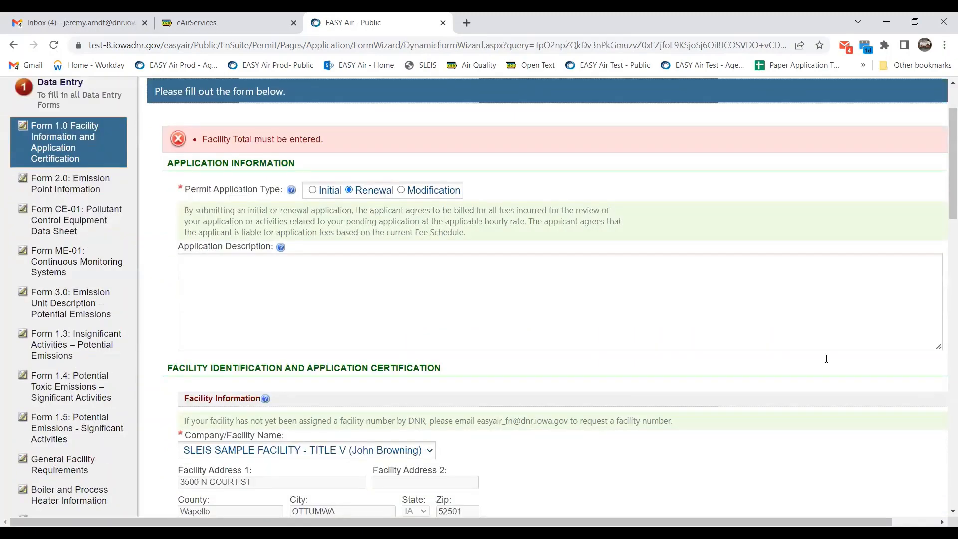
{"action": "scroll", "coordinate": [825, 359], "scroll_direction": "down", "scroll_amount": 20}
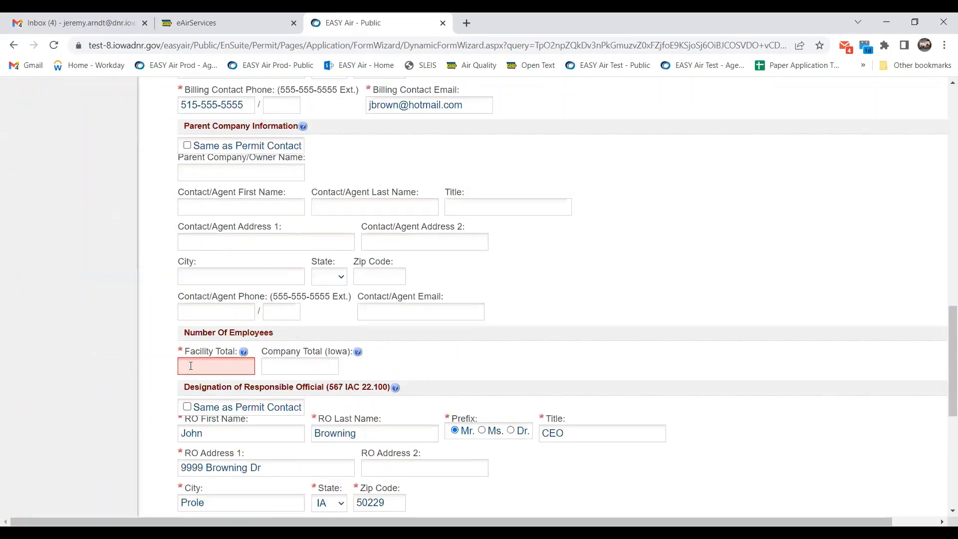
{"action": "left_click", "coordinate": [190, 366]}
{"action": "type", "text": "11"}
{"action": "scroll", "coordinate": [203, 439], "scroll_direction": "down", "scroll_amount": 8}
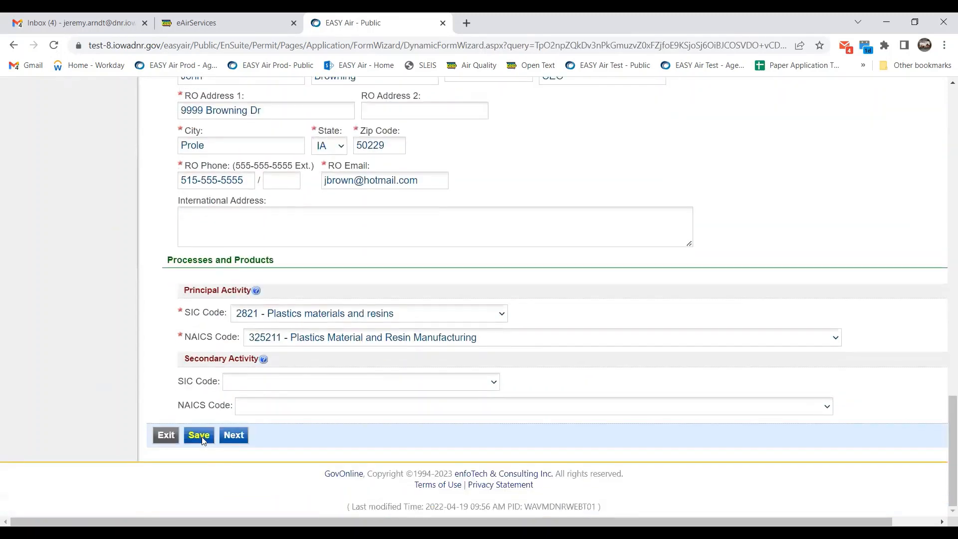
{"action": "left_click", "coordinate": [203, 439]}
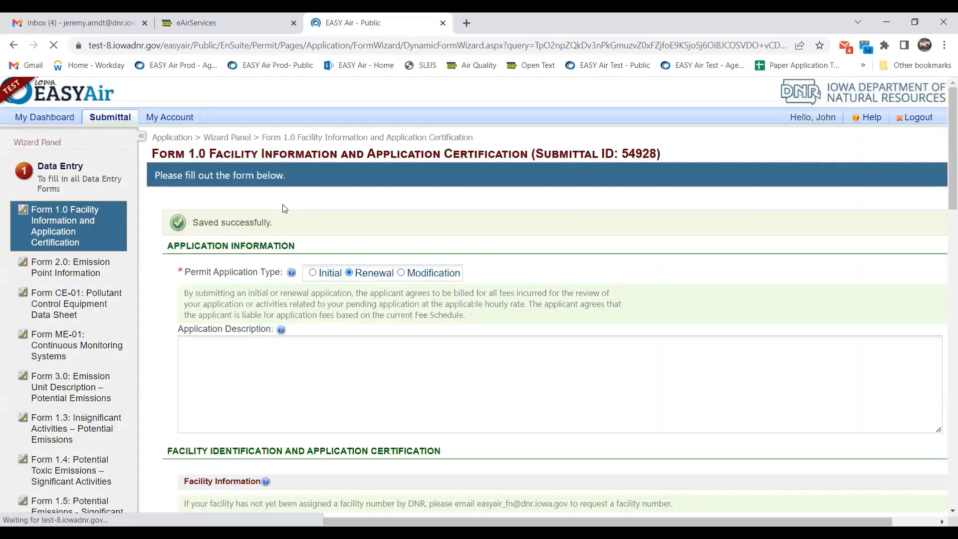
Scroll through the saved Form 1.0 permit contact, responsible official and billing details.
{"action": "scroll", "coordinate": [113, 284], "scroll_direction": "down", "scroll_amount": 1}
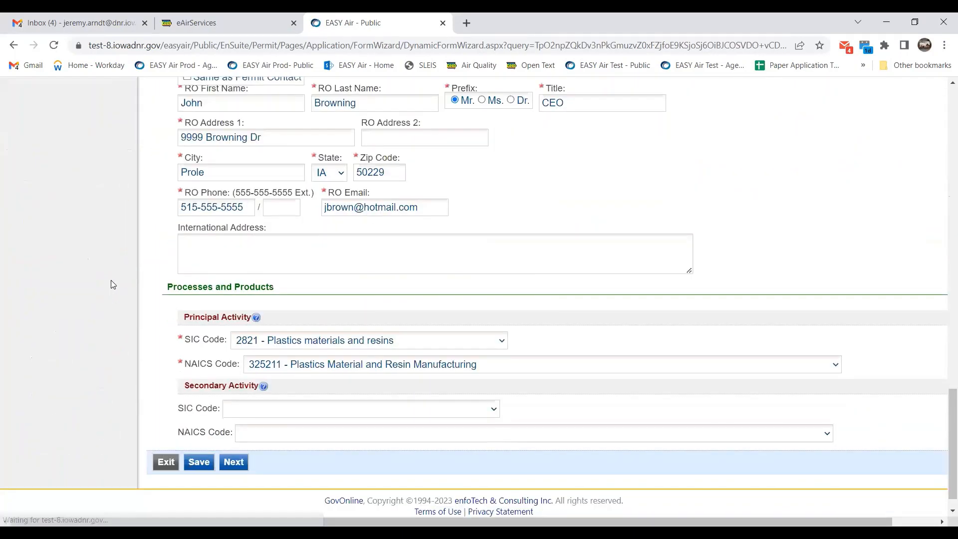
{"action": "scroll", "coordinate": [114, 284], "scroll_direction": "up", "scroll_amount": 9}
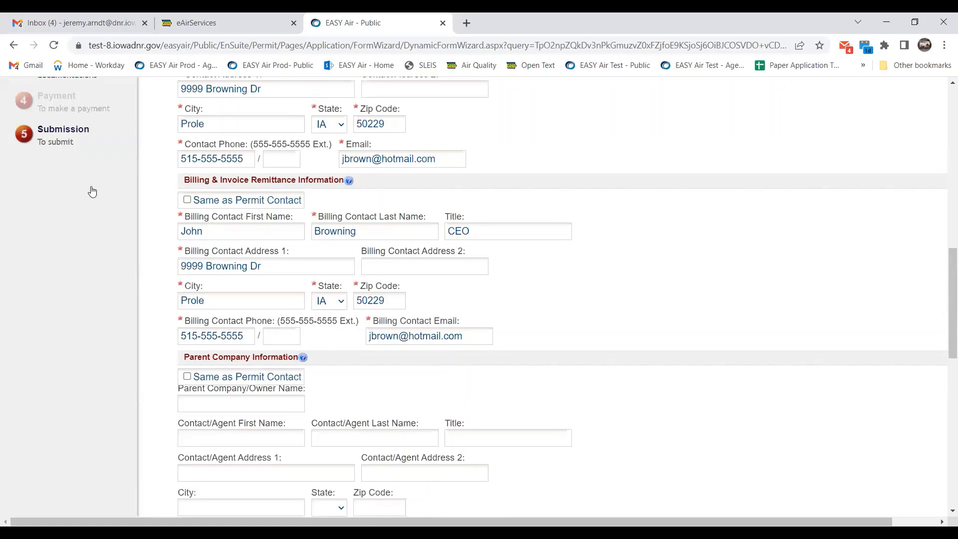
{"action": "scroll", "coordinate": [92, 192], "scroll_direction": "up", "scroll_amount": 5}
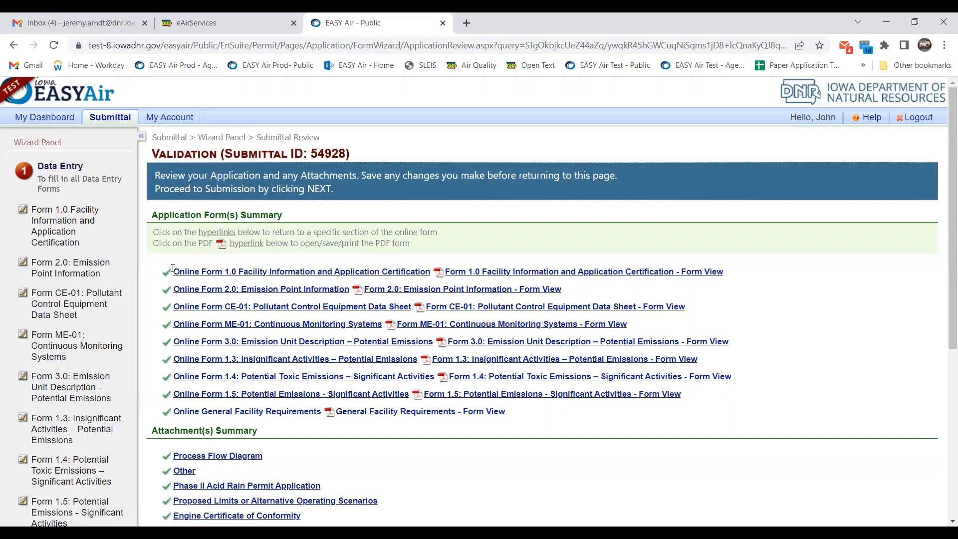
Check the all-passing Validation list and reopen General Facility Requirements from the Wizard Panel.
{"action": "scroll", "coordinate": [816, 271], "scroll_direction": "down", "scroll_amount": 1}
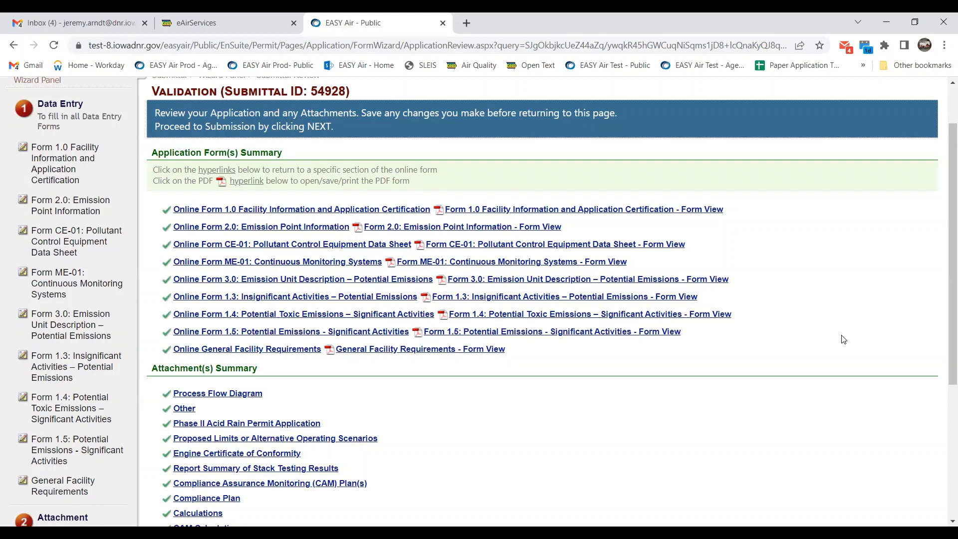
{"action": "scroll", "coordinate": [843, 339], "scroll_direction": "down", "scroll_amount": 2}
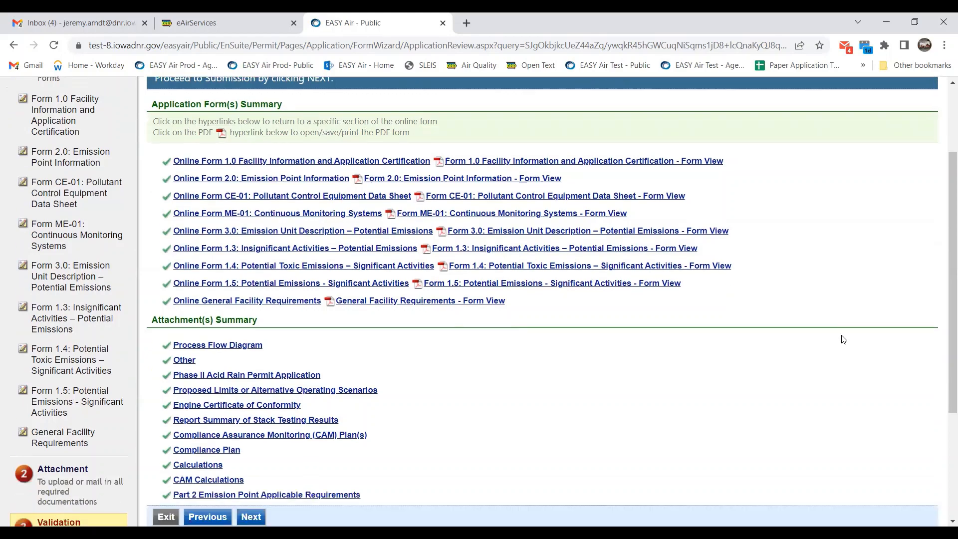
{"action": "scroll", "coordinate": [842, 339], "scroll_direction": "up", "scroll_amount": 1}
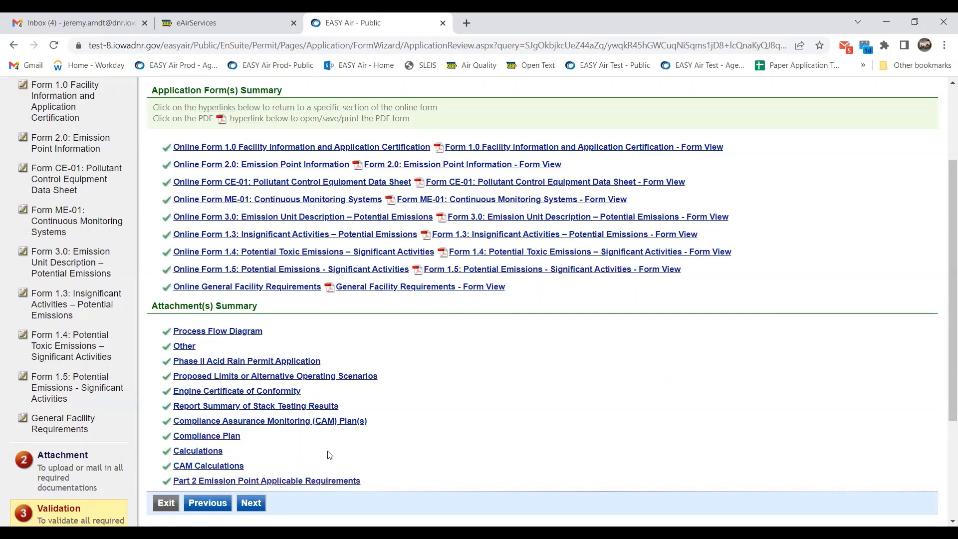
{"action": "scroll", "coordinate": [371, 421], "scroll_direction": "down", "scroll_amount": 2}
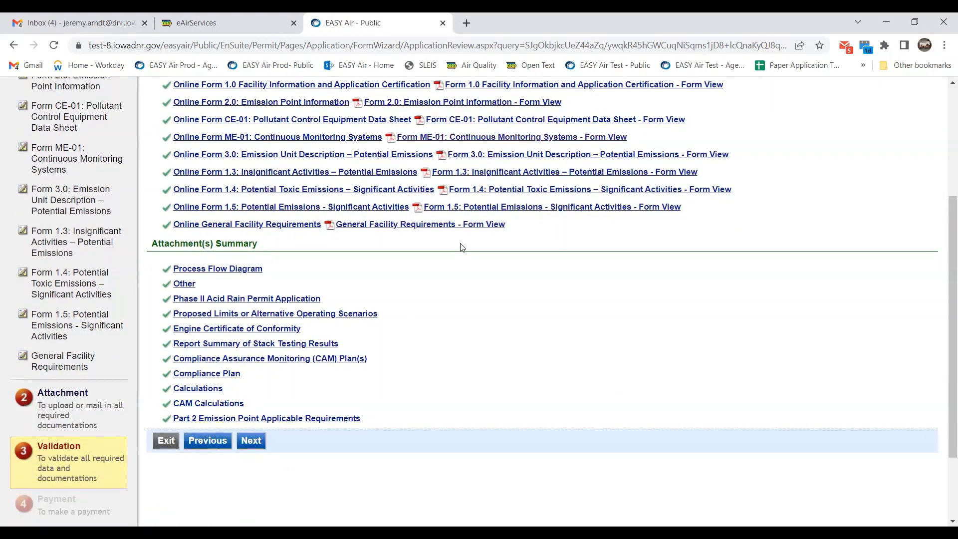
{"action": "scroll", "coordinate": [459, 241], "scroll_direction": "up", "scroll_amount": 4}
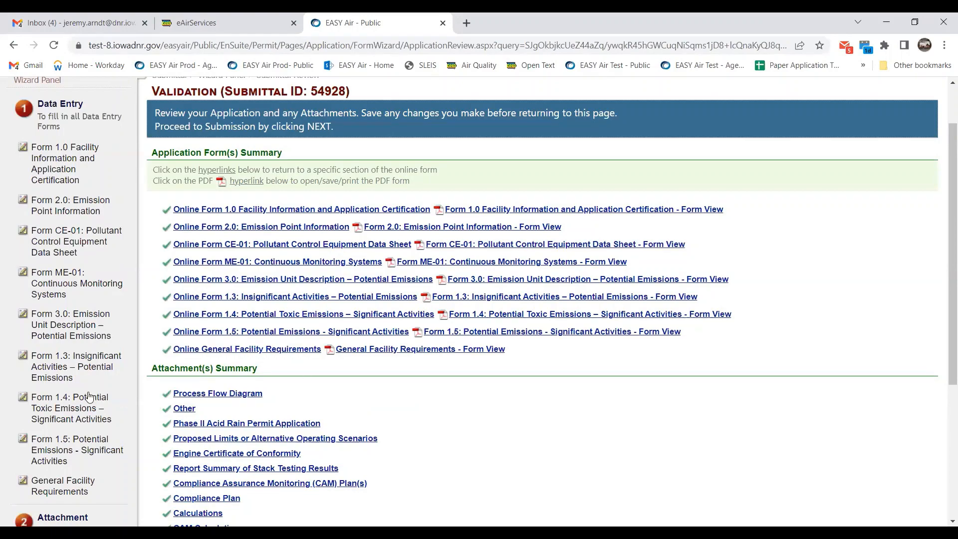
{"action": "scroll", "coordinate": [89, 397], "scroll_direction": "down", "scroll_amount": 3}
{"action": "scroll", "coordinate": [71, 301], "scroll_direction": "down", "scroll_amount": 3}
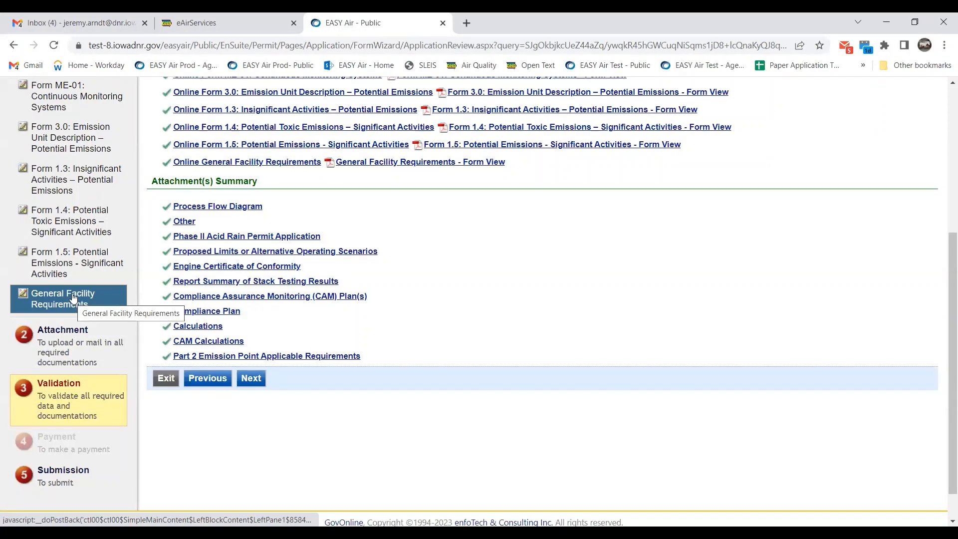
{"action": "left_click", "coordinate": [73, 297]}
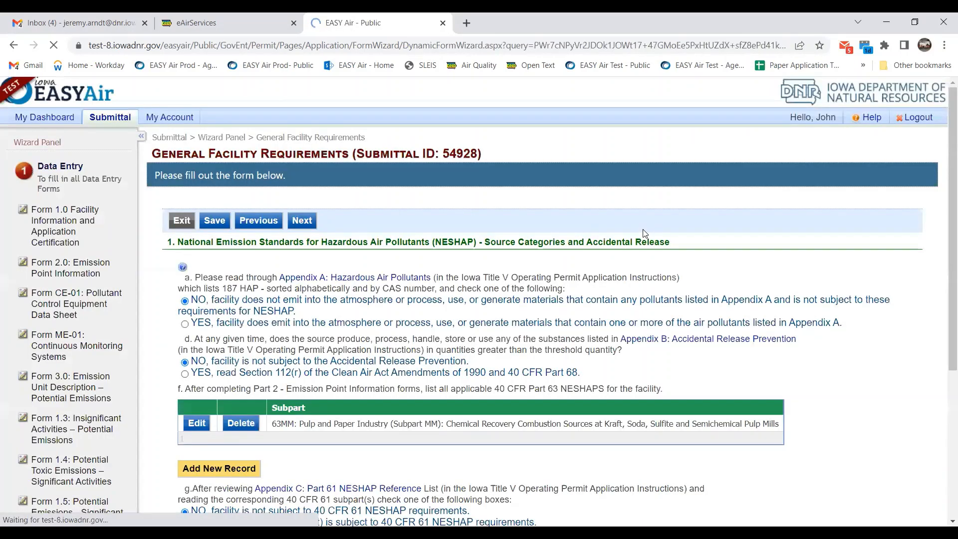
Toggle the Boiler and Engine questions to NO and back to YES.
{"action": "scroll", "coordinate": [198, 257], "scroll_direction": "down", "scroll_amount": 10}
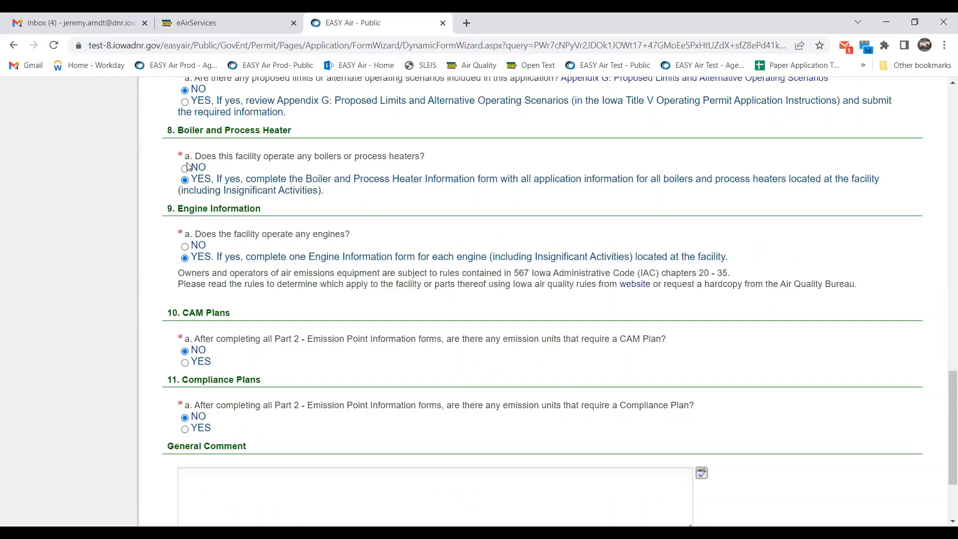
{"action": "left_click", "coordinate": [185, 168]}
{"action": "left_click", "coordinate": [186, 181]}
{"action": "left_click", "coordinate": [188, 245]}
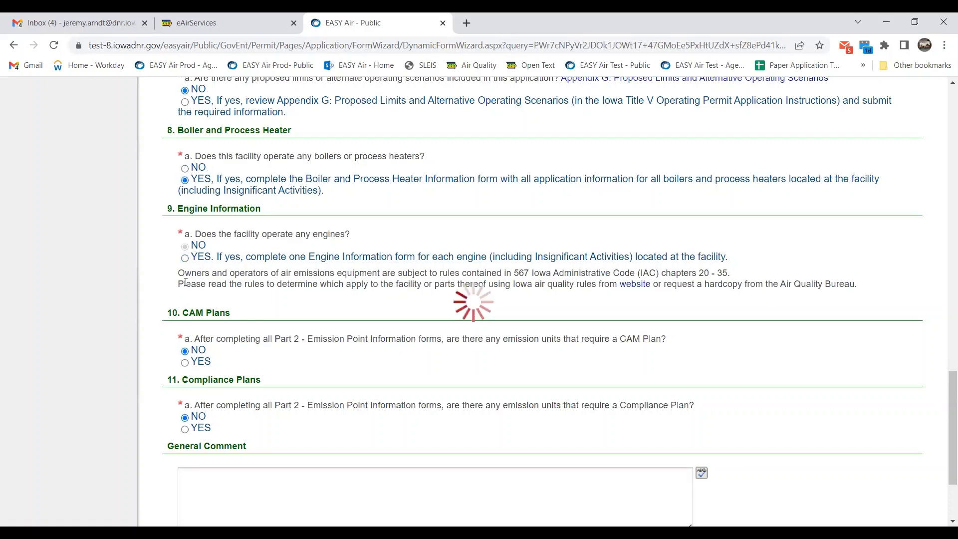
{"action": "left_click", "coordinate": [185, 258]}
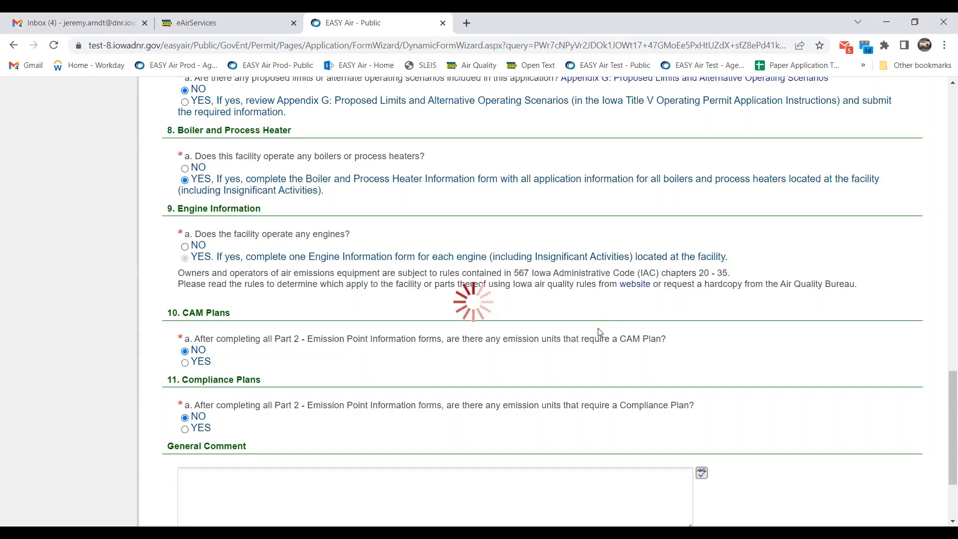
Advance past the Boiler and Engine Information forms to the Attachment step.
{"action": "scroll", "coordinate": [342, 434], "scroll_direction": "down", "scroll_amount": 2}
{"action": "scroll", "coordinate": [552, 342], "scroll_direction": "down", "scroll_amount": 1}
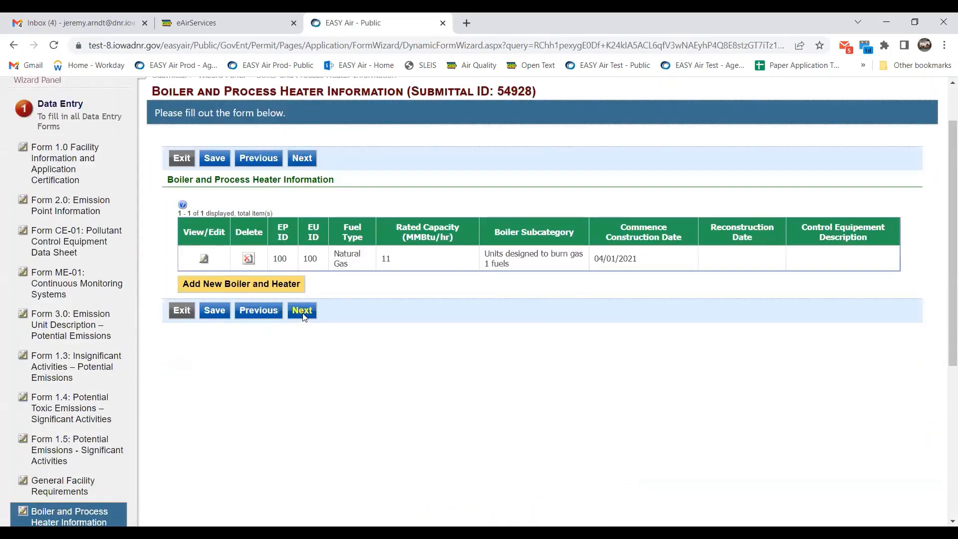
{"action": "left_click", "coordinate": [302, 314]}
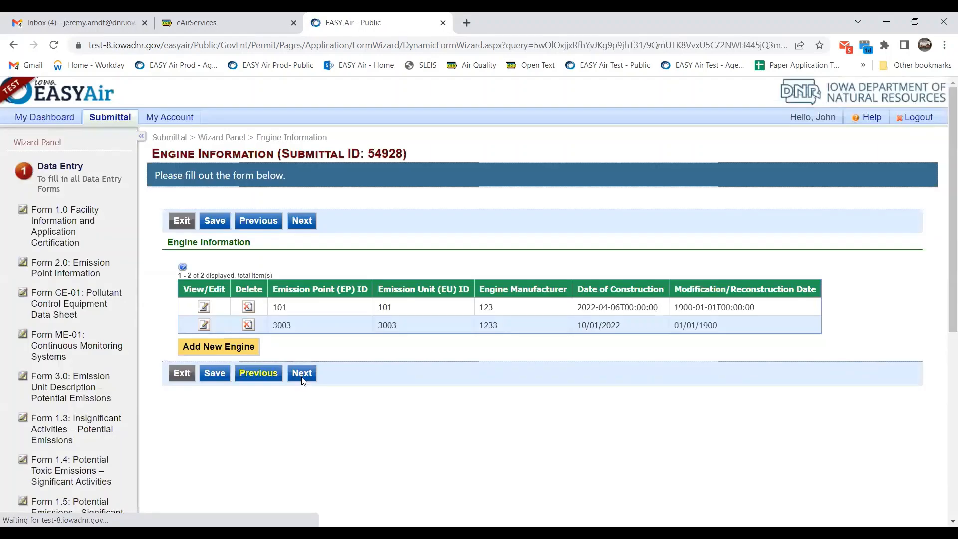
{"action": "left_click", "coordinate": [302, 375]}
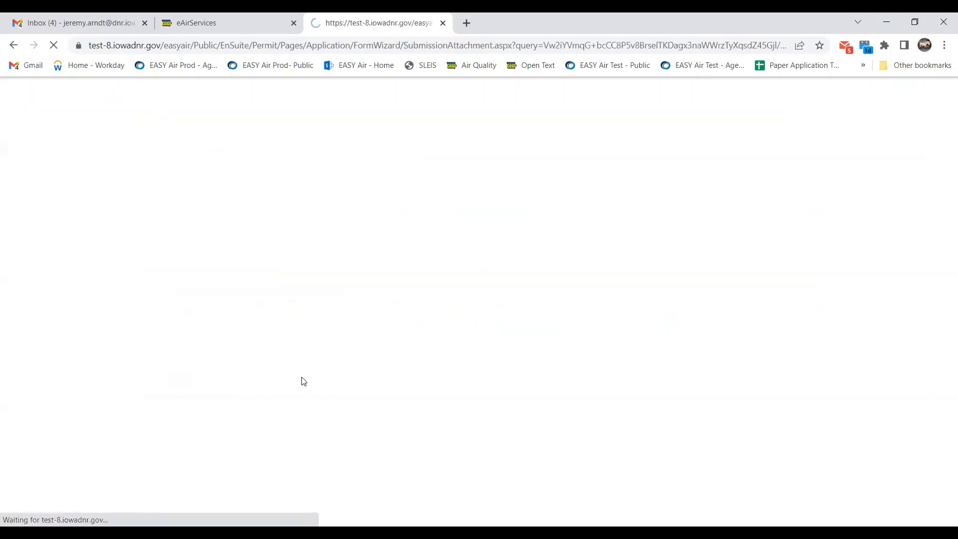
{"action": "scroll", "coordinate": [314, 474], "scroll_direction": "down", "scroll_amount": 12}
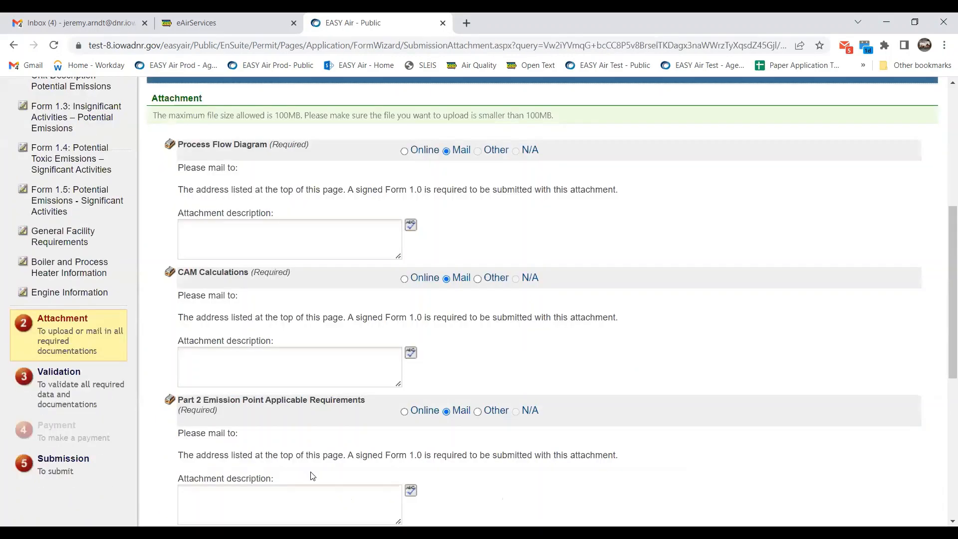
Continue from Attachments through the Validation list with boiler and engine forms to Submit Application.
{"action": "left_click", "coordinate": [312, 482]}
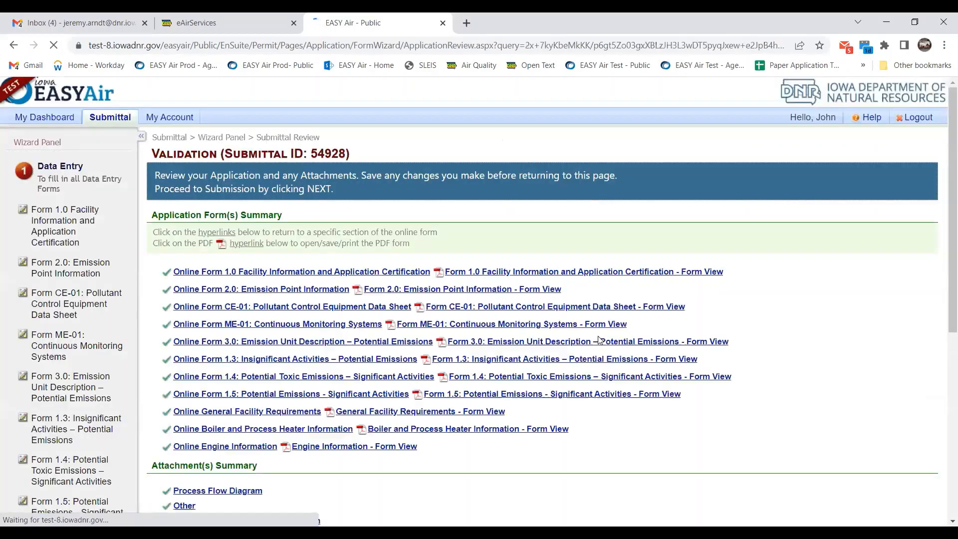
{"action": "scroll", "coordinate": [80, 329], "scroll_direction": "down", "scroll_amount": 4}
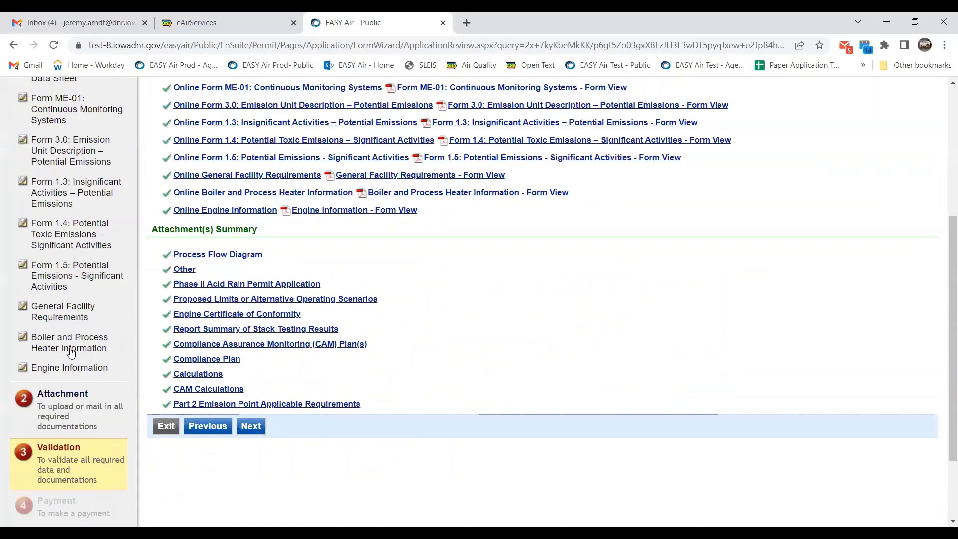
{"action": "scroll", "coordinate": [75, 354], "scroll_direction": "down", "scroll_amount": 1}
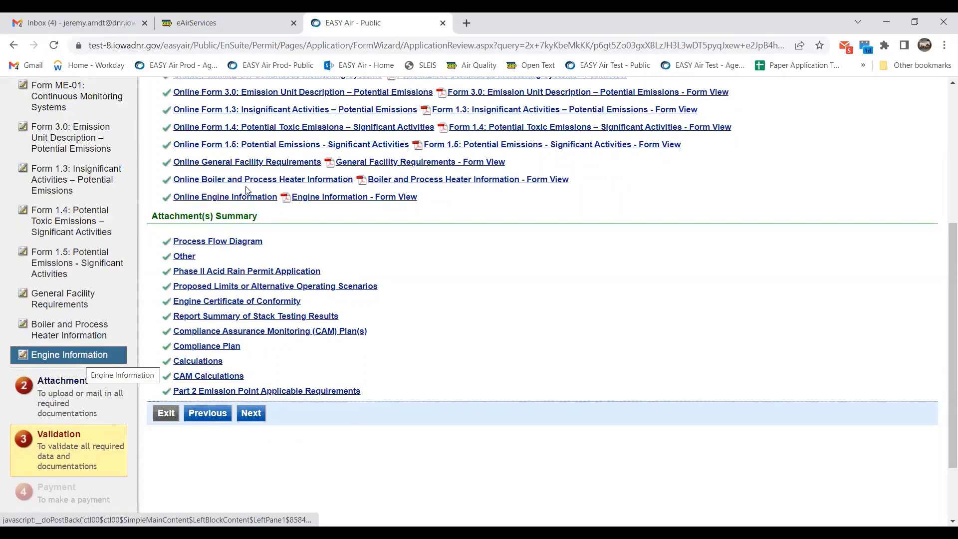
{"action": "left_click", "coordinate": [219, 197]}
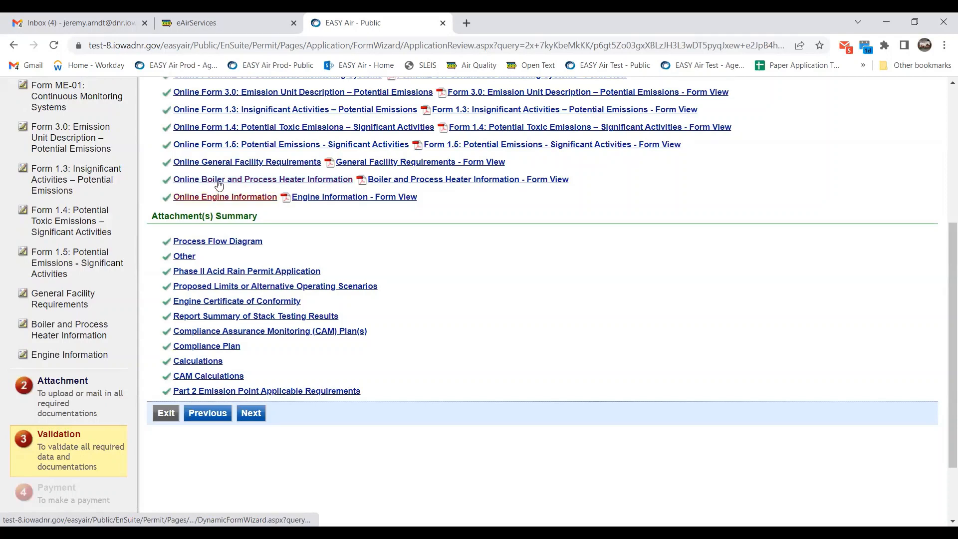
{"action": "left_click", "coordinate": [258, 414]}
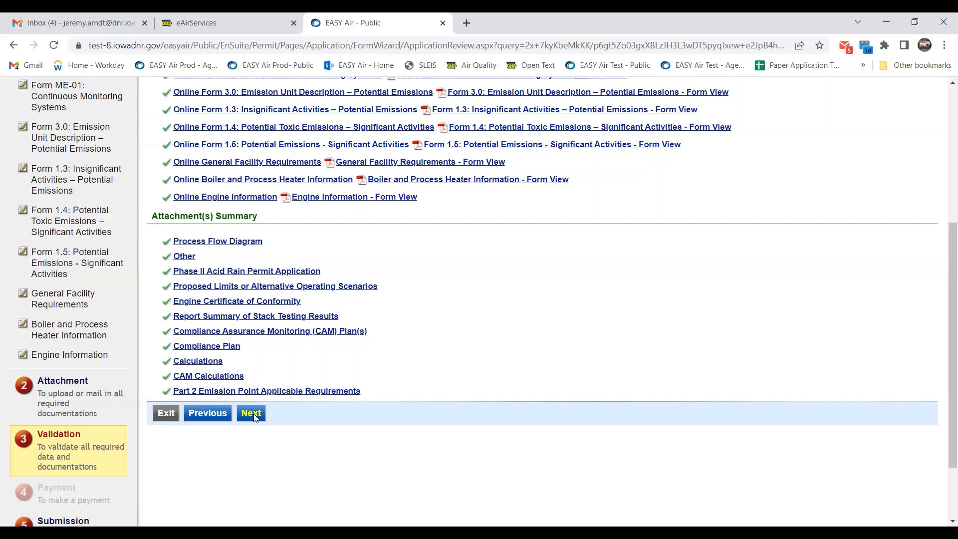
{"action": "left_click", "coordinate": [254, 417]}
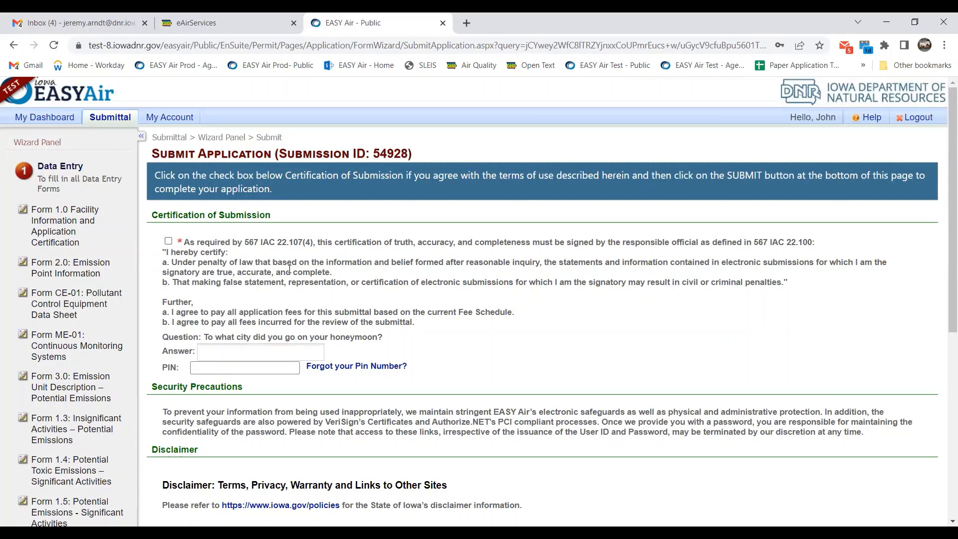
Tick the Certification of Submission checkbox and enter the security question answer and PIN.
{"action": "scroll", "coordinate": [532, 498], "scroll_direction": "down", "scroll_amount": 1}
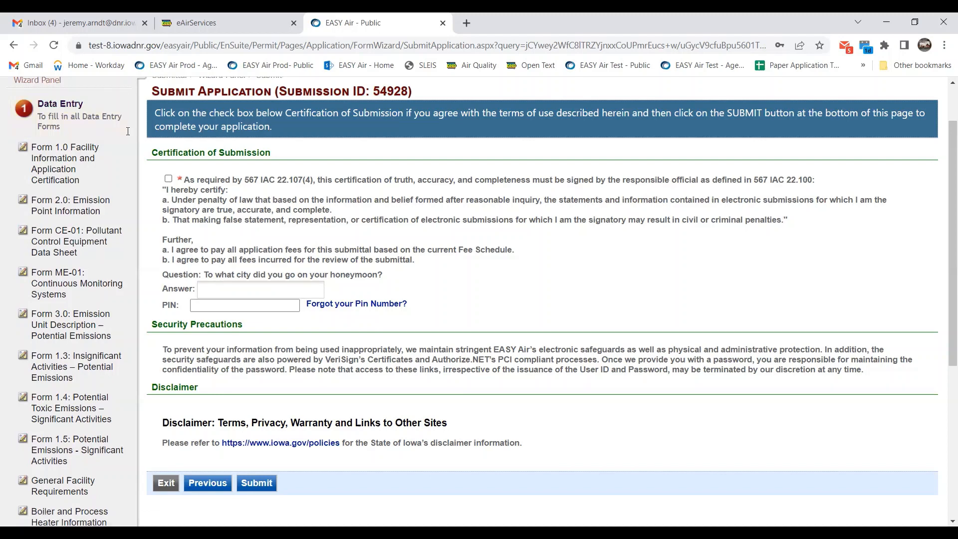
{"action": "left_click", "coordinate": [168, 179]}
{"action": "left_click", "coordinate": [236, 292]}
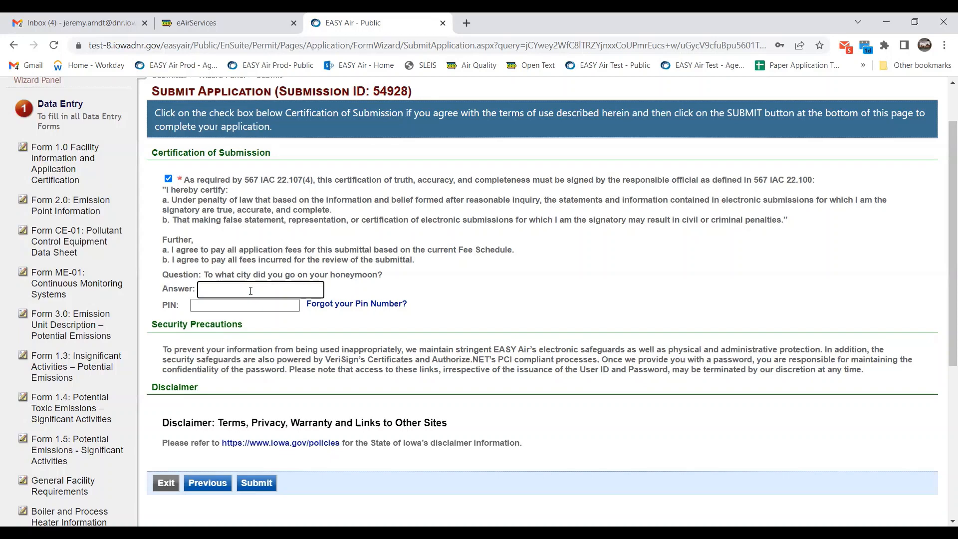
{"action": "left_click", "coordinate": [268, 305]}
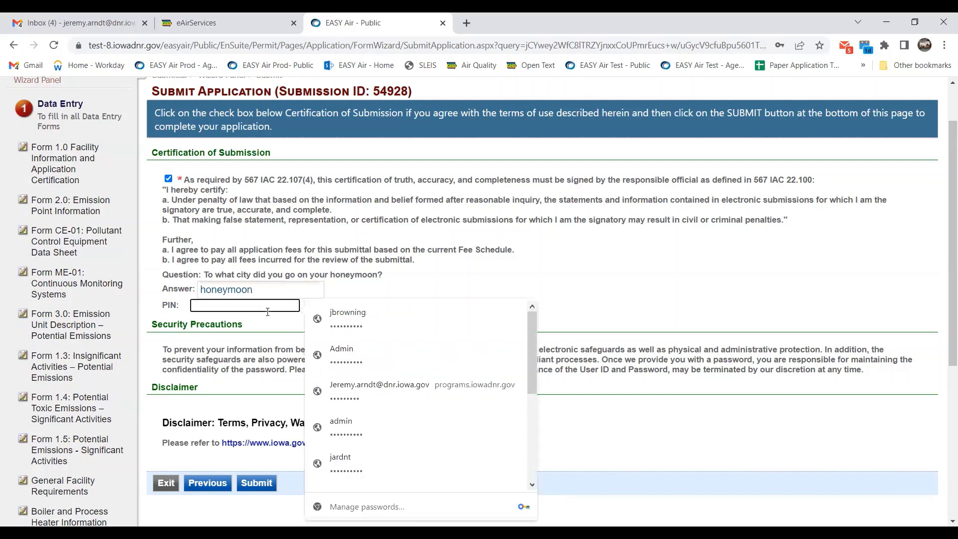
{"action": "type", "text": "****"}
{"action": "left_click", "coordinate": [615, 217]}
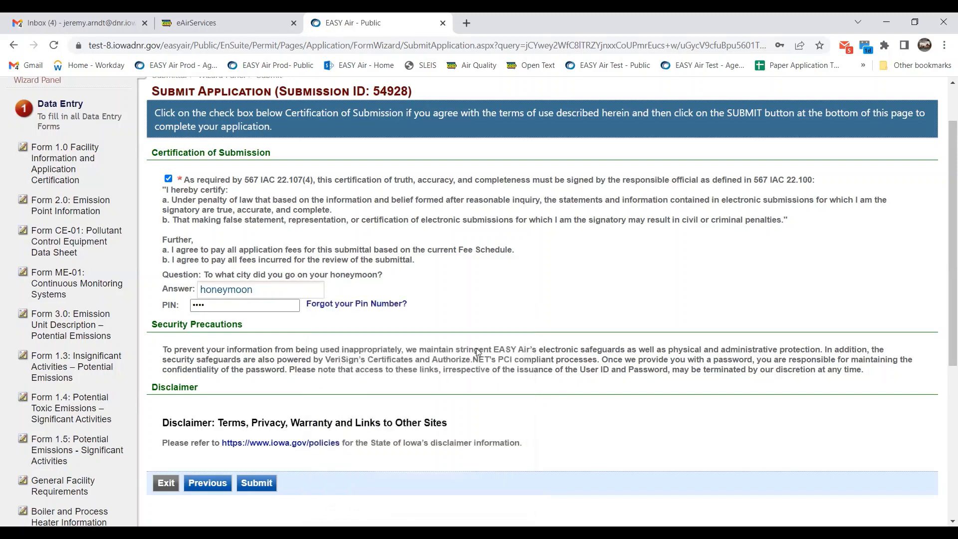
Submit application 54928, which fails with an 'Error while getting token' page.
{"action": "left_click", "coordinate": [255, 487]}
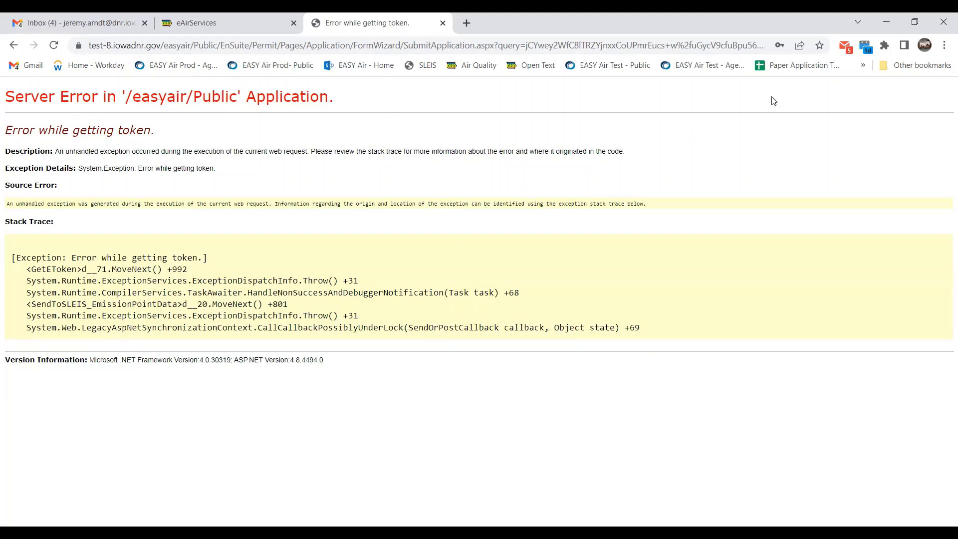
Go back to the EASY Air test site's Track Submissions list and find submittal 54928's status.
{"action": "left_click", "coordinate": [630, 70]}
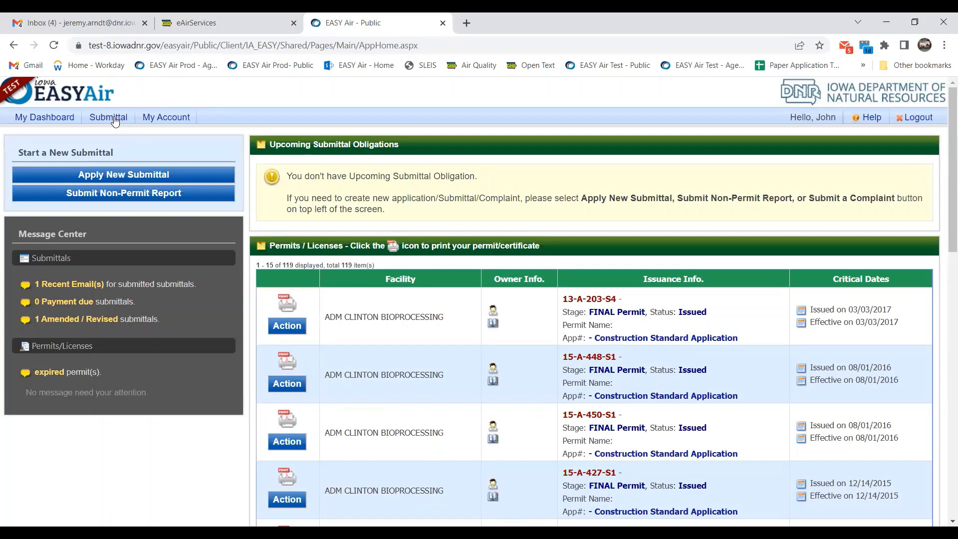
{"action": "mouse_move", "coordinate": [115, 119]}
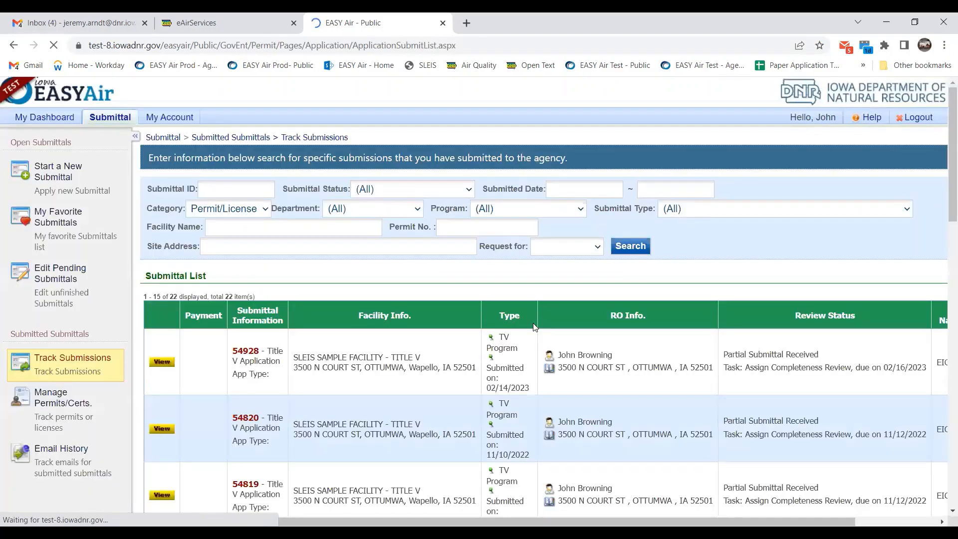
{"action": "scroll", "coordinate": [708, 291], "scroll_direction": "down", "scroll_amount": 1}
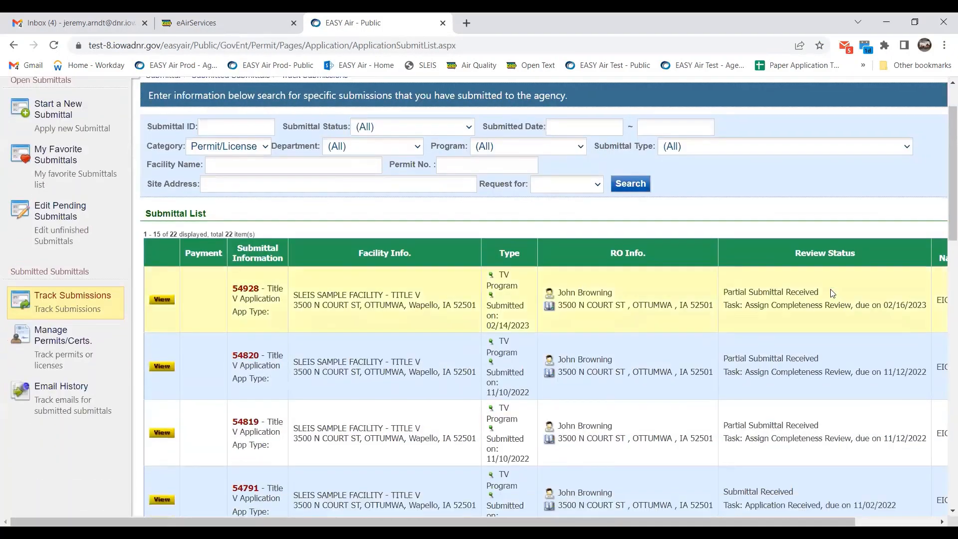
{"action": "double_click", "coordinate": [257, 287]}
{"action": "left_click", "coordinate": [260, 289]}
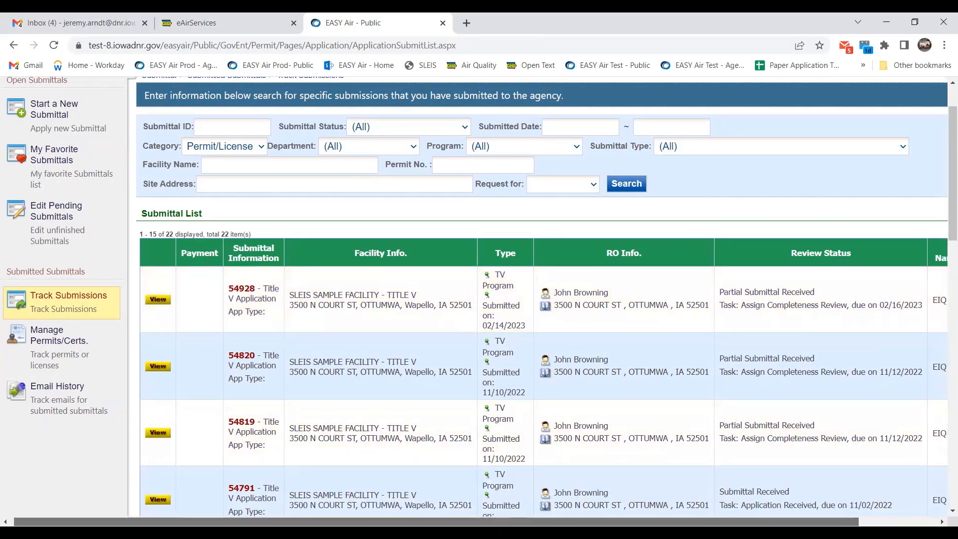
{"action": "scroll", "coordinate": [474, 300], "scroll_direction": "right", "scroll_amount": 3}
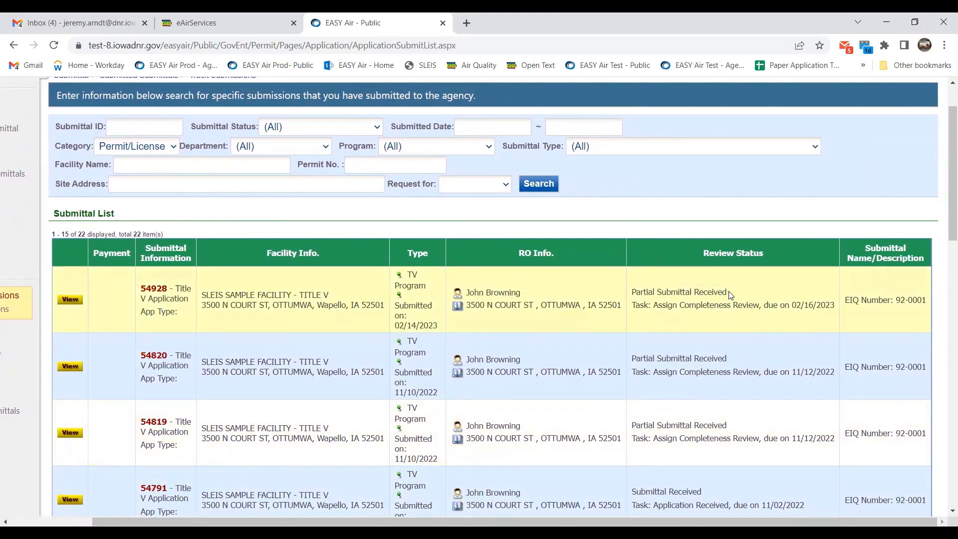
{"action": "left_click_drag", "start_coordinate": [728, 293], "coordinate": [633, 293]}
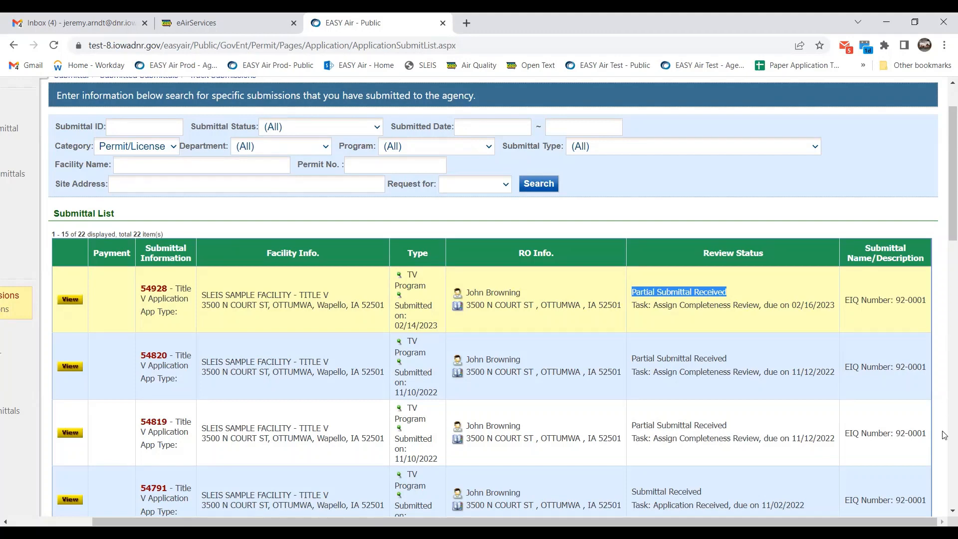
{"action": "left_click", "coordinate": [707, 498]}
{"action": "left_click_drag", "start_coordinate": [704, 493], "coordinate": [653, 494]}
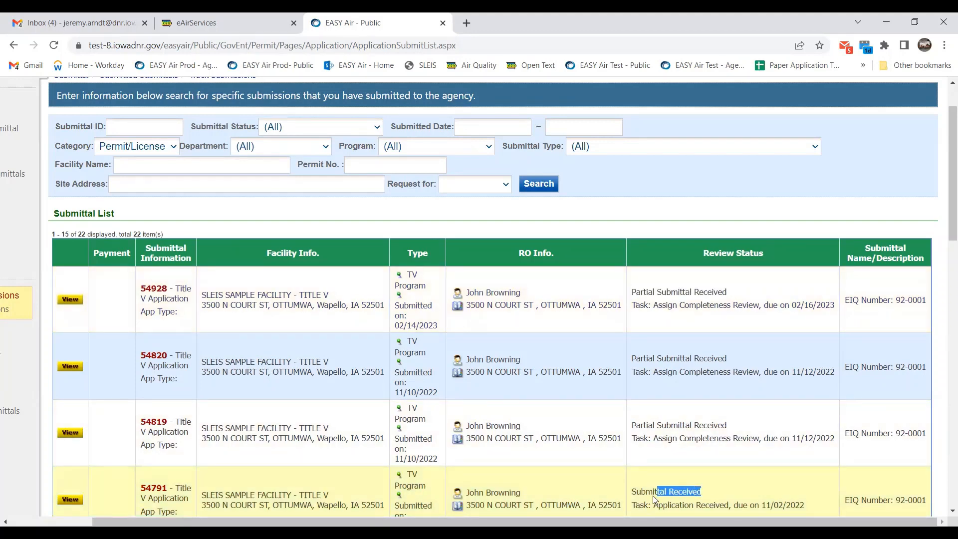
{"action": "left_click", "coordinate": [728, 498]}
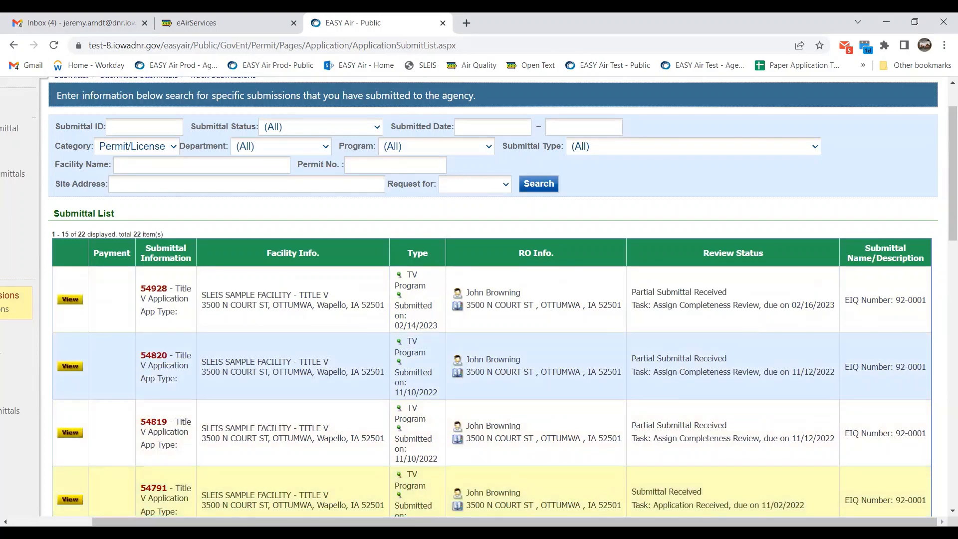
{"action": "left_click_drag", "start_coordinate": [718, 522], "coordinate": [629, 522]}
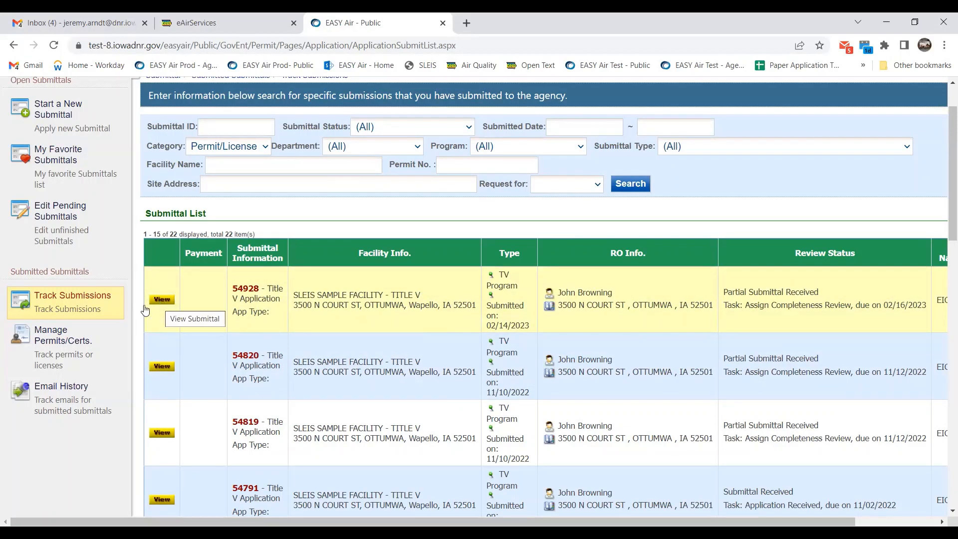
Open submittal 54928's details and list its work activities, showing Assign Completeness Review as Scheduled.
{"action": "left_click", "coordinate": [164, 302]}
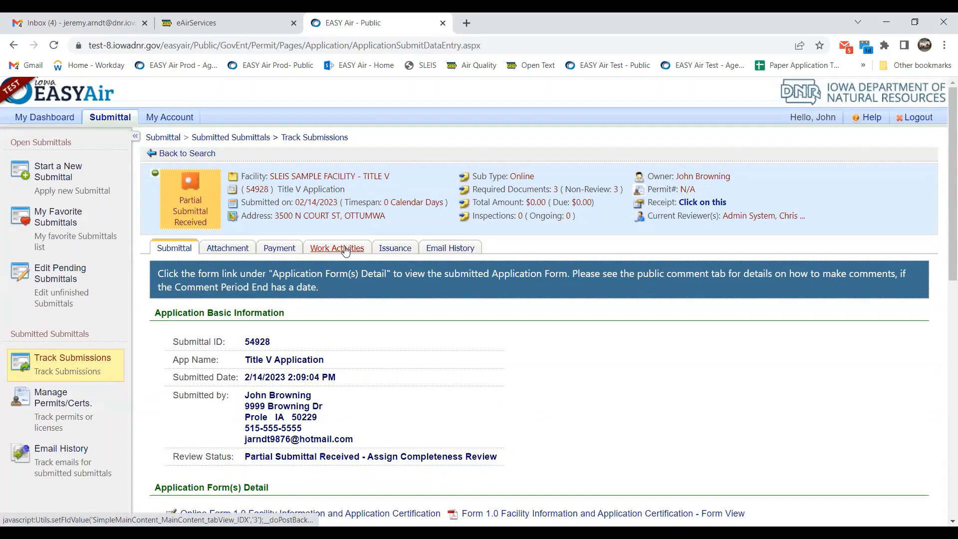
{"action": "left_click", "coordinate": [345, 249]}
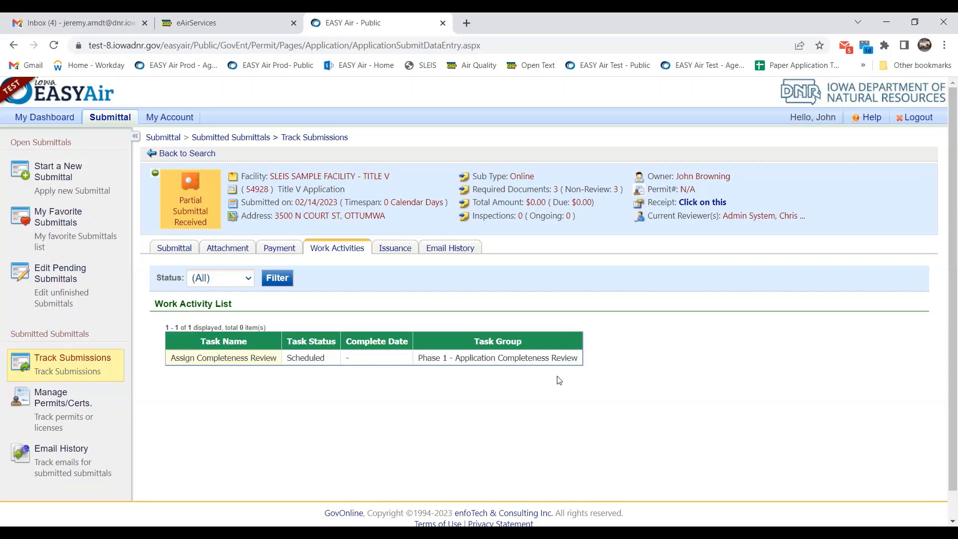
Switch back to submittal 54928's Submittal view, with status Partial Submittal Received - Assign Completeness Review.
{"action": "left_click", "coordinate": [170, 249]}
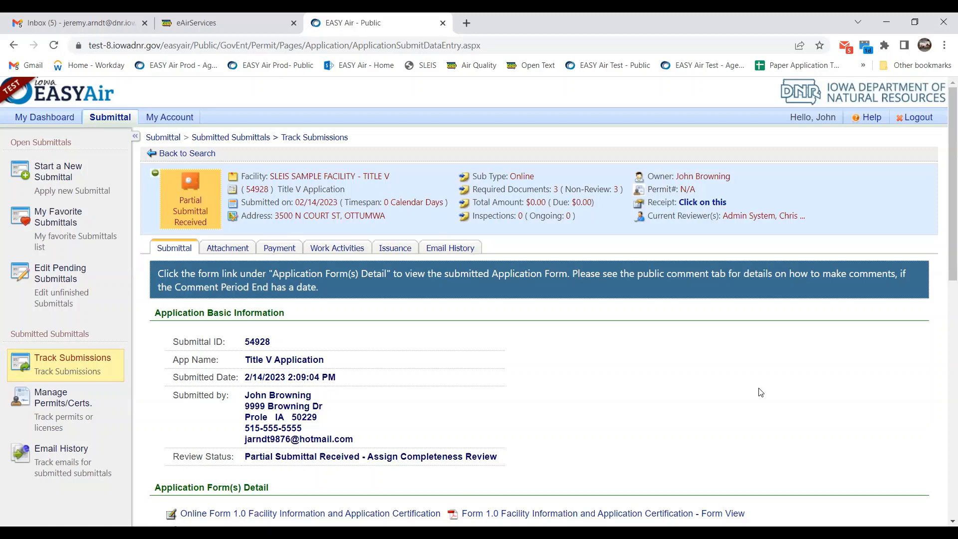
Review submittal 54928's attachment requirements marked for mail, then return to its basic information.
{"action": "left_click", "coordinate": [228, 252]}
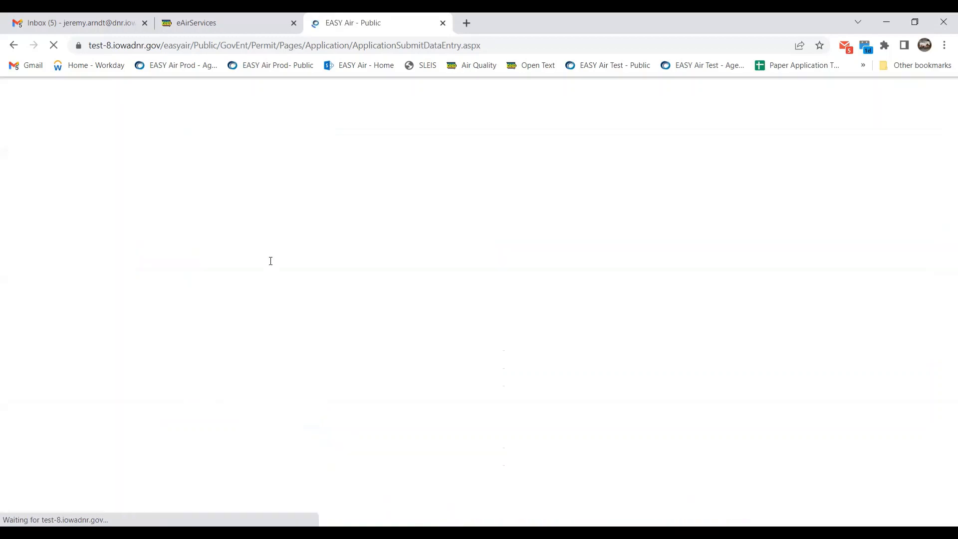
{"action": "scroll", "coordinate": [691, 384], "scroll_direction": "down", "scroll_amount": 8}
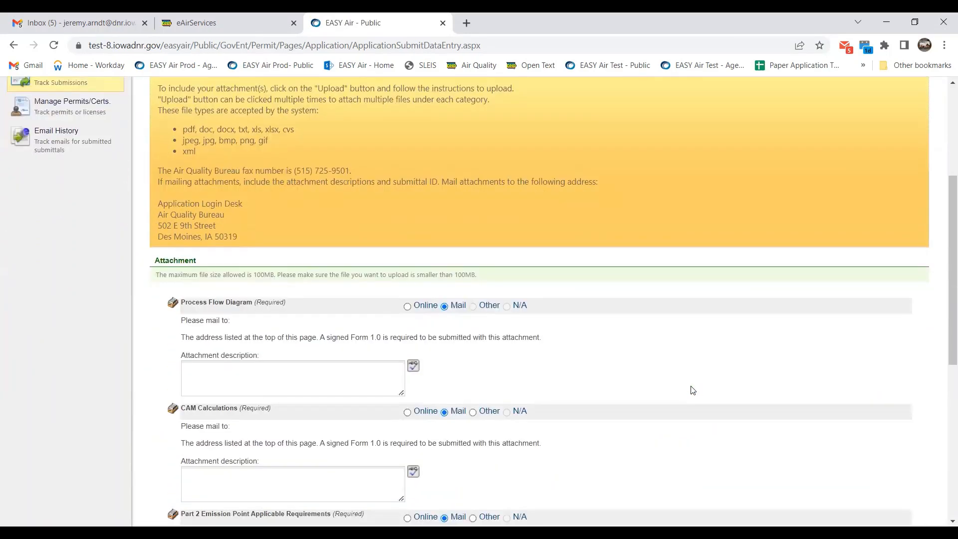
{"action": "scroll", "coordinate": [691, 390], "scroll_direction": "down", "scroll_amount": 4}
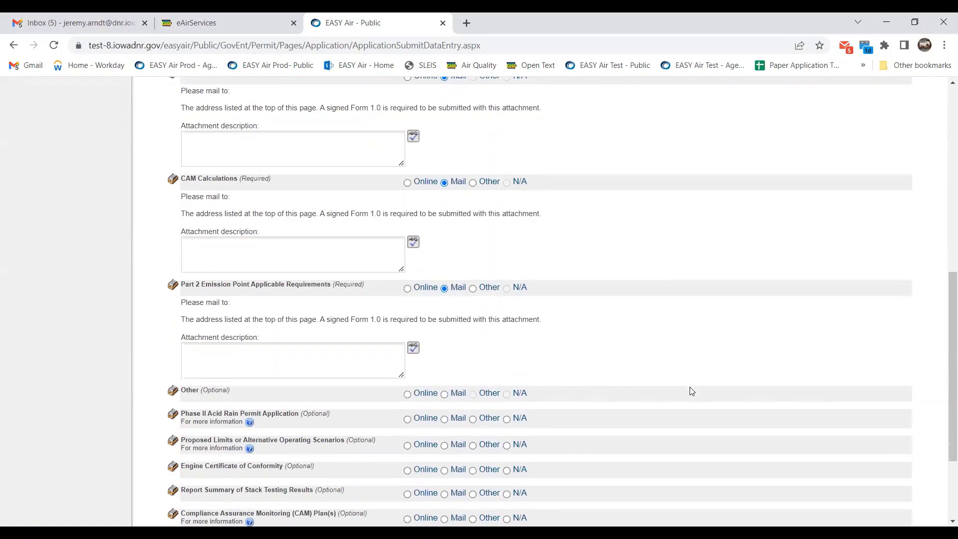
{"action": "scroll", "coordinate": [691, 390], "scroll_direction": "up", "scroll_amount": 1}
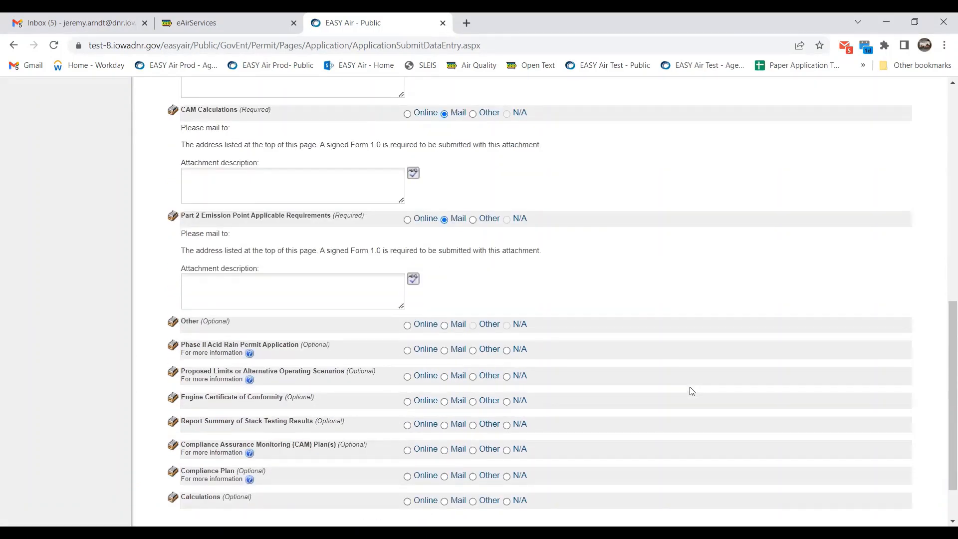
{"action": "scroll", "coordinate": [691, 390], "scroll_direction": "up", "scroll_amount": 7}
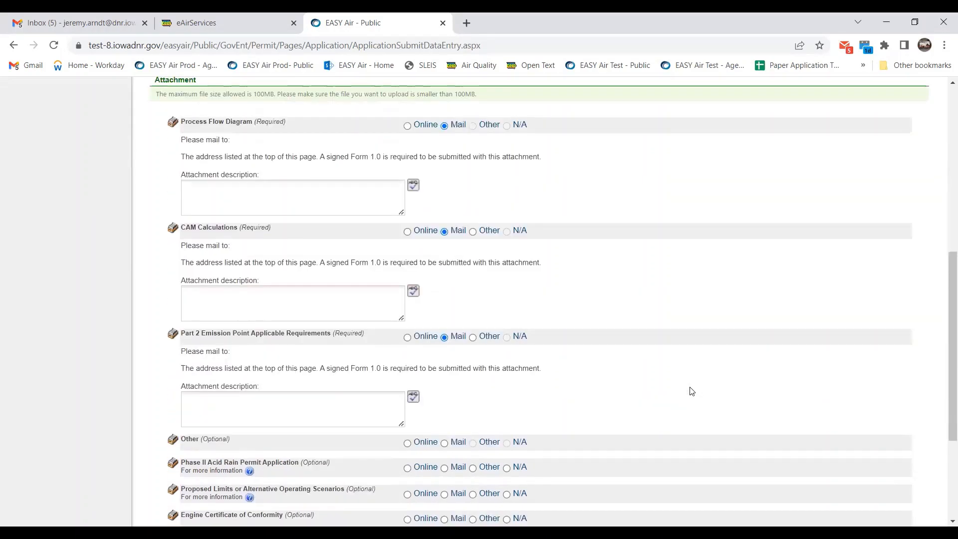
{"action": "scroll", "coordinate": [692, 390], "scroll_direction": "down", "scroll_amount": 8}
{"action": "scroll", "coordinate": [691, 391], "scroll_direction": "up", "scroll_amount": 11}
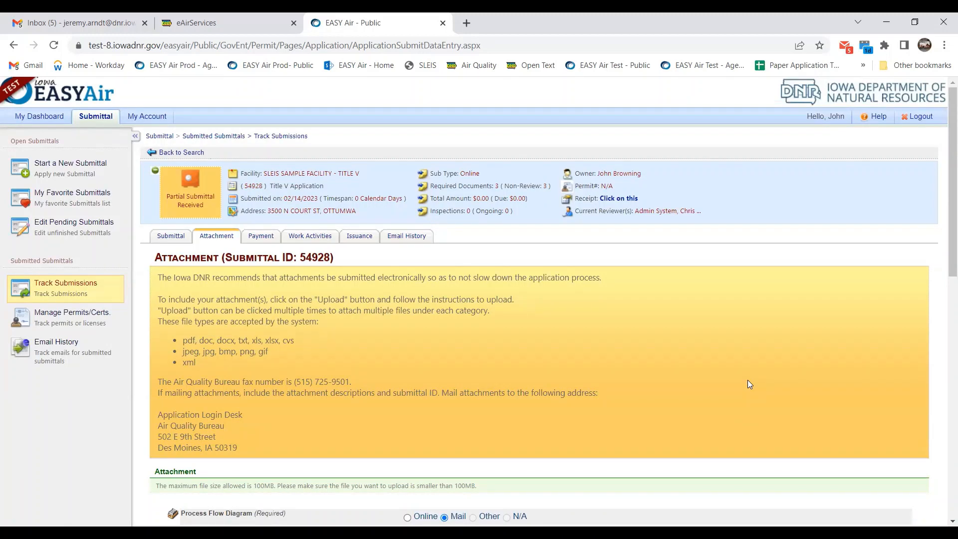
{"action": "left_click", "coordinate": [174, 238]}
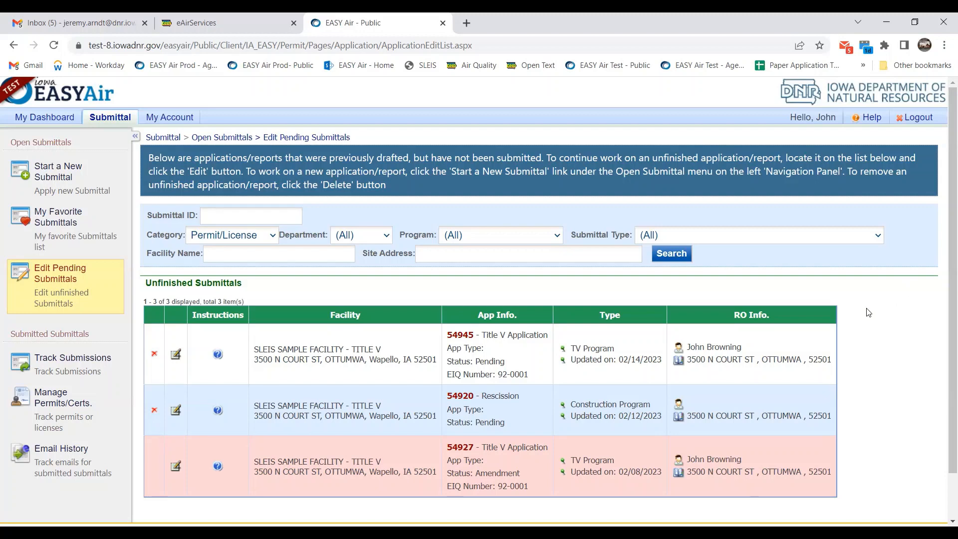
Open pending submittal 54945 for editing and show the permit modification type choices on Form 1.0.
{"action": "left_click", "coordinate": [176, 355]}
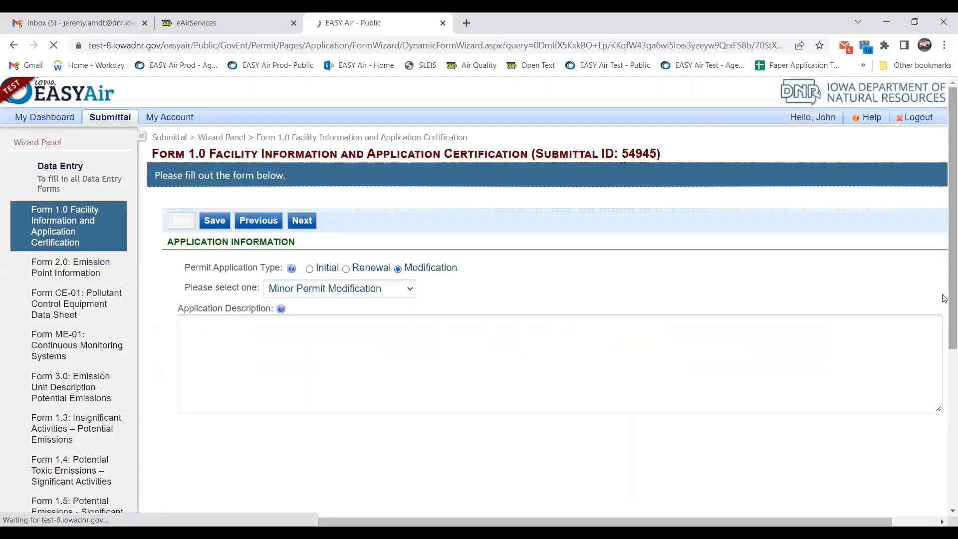
{"action": "scroll", "coordinate": [912, 231], "scroll_direction": "down", "scroll_amount": 1}
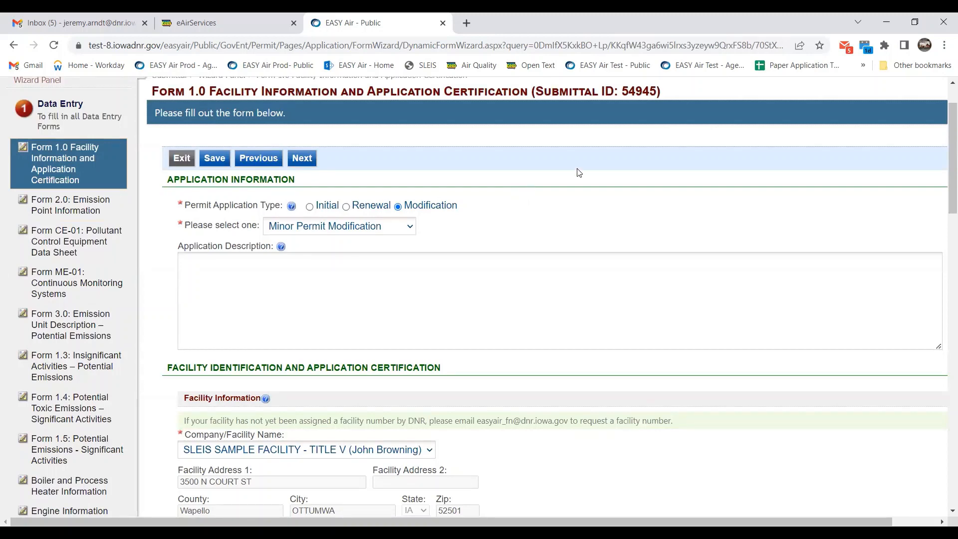
{"action": "left_click", "coordinate": [410, 227]}
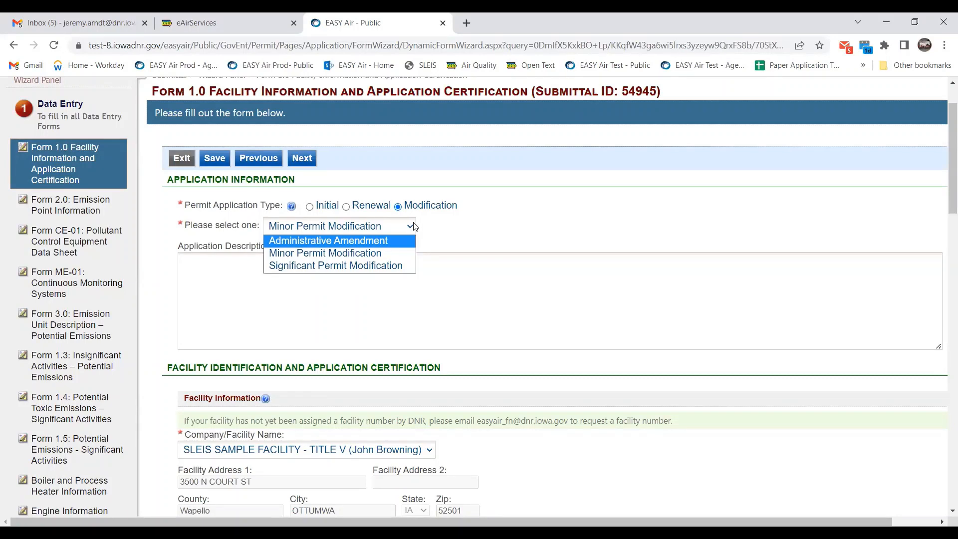
Keep Minor Permit Modification selected as submittal 54945's permit modification type.
{"action": "left_click", "coordinate": [396, 254]}
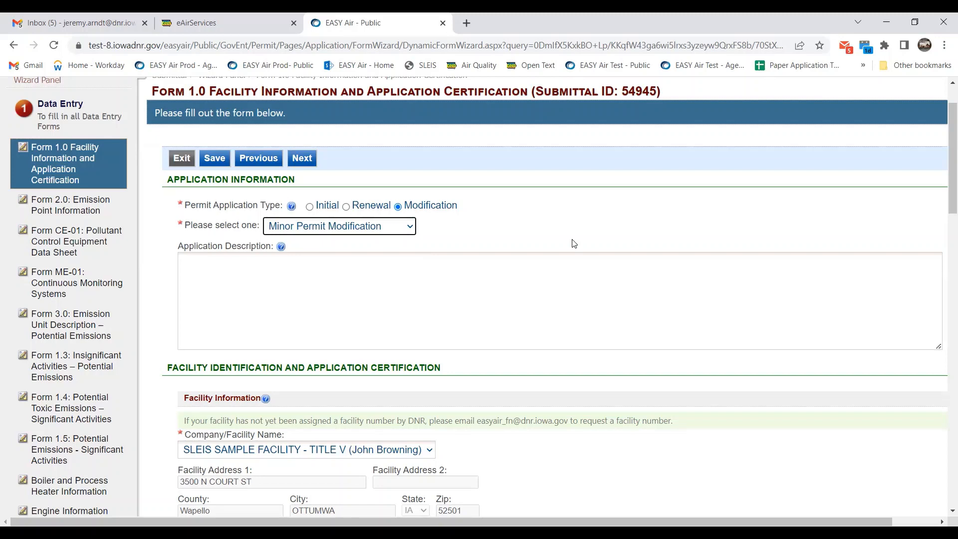
{"action": "left_click", "coordinate": [409, 232]}
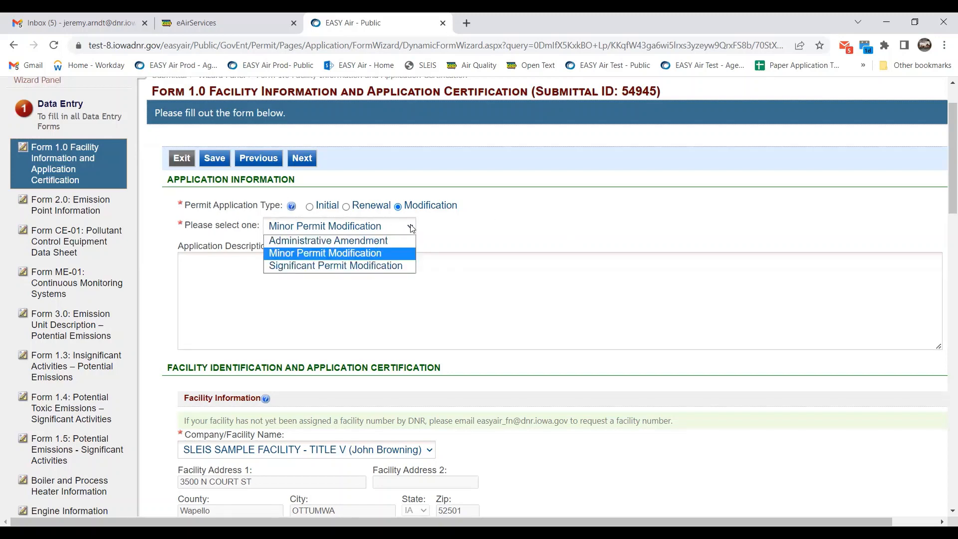
{"action": "left_click", "coordinate": [410, 227]}
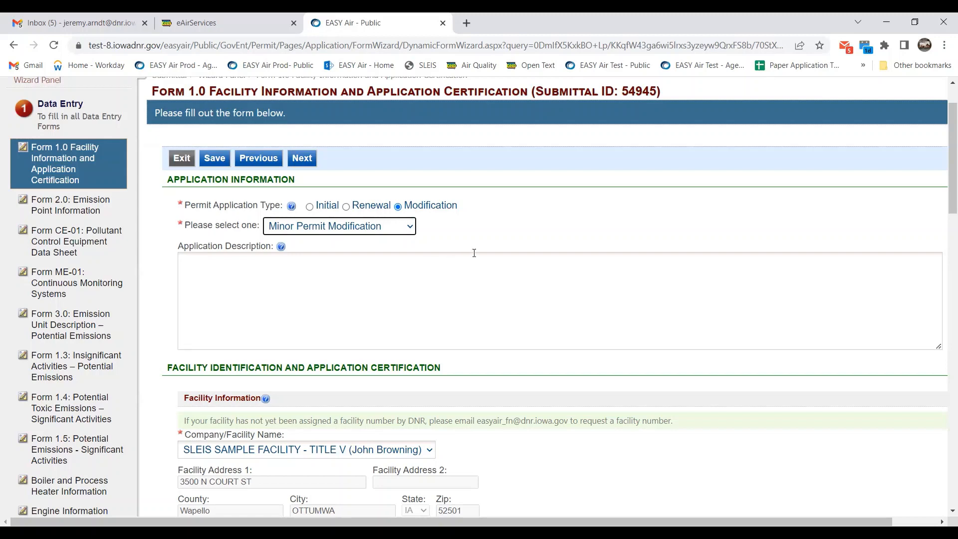
Scroll through Form 1.0 to review the responsible official details and the 11-employee facility total.
{"action": "scroll", "coordinate": [567, 214], "scroll_direction": "down", "scroll_amount": 1}
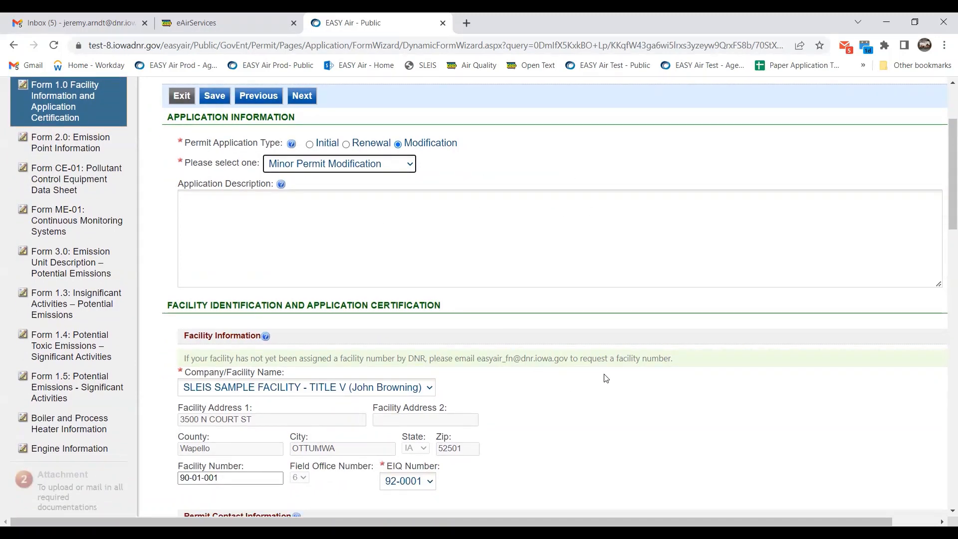
{"action": "scroll", "coordinate": [606, 378], "scroll_direction": "down", "scroll_amount": 1}
{"action": "scroll", "coordinate": [606, 378], "scroll_direction": "down", "scroll_amount": 1}
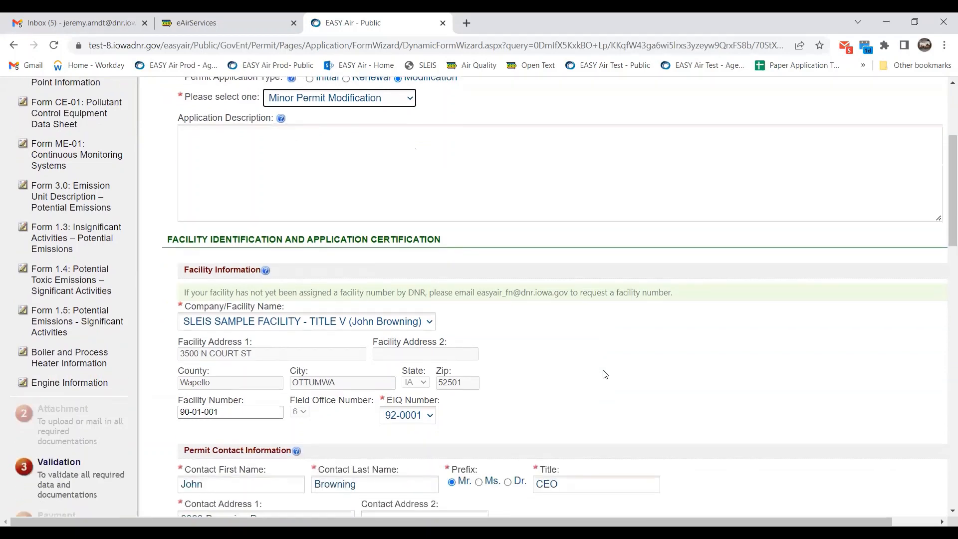
{"action": "scroll", "coordinate": [612, 299], "scroll_direction": "down", "scroll_amount": 1}
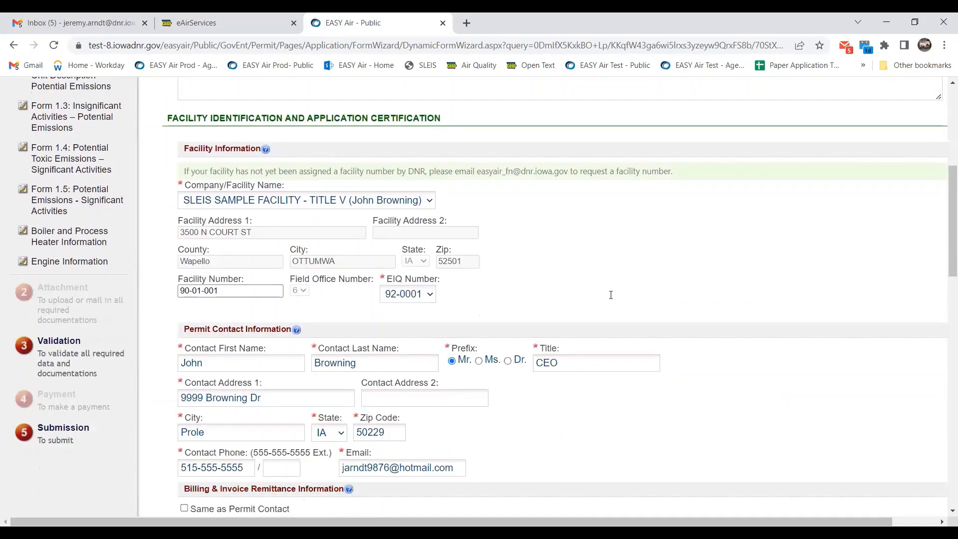
{"action": "scroll", "coordinate": [615, 283], "scroll_direction": "down", "scroll_amount": 1}
{"action": "scroll", "coordinate": [654, 221], "scroll_direction": "up", "scroll_amount": 1}
{"action": "scroll", "coordinate": [513, 206], "scroll_direction": "up", "scroll_amount": 4}
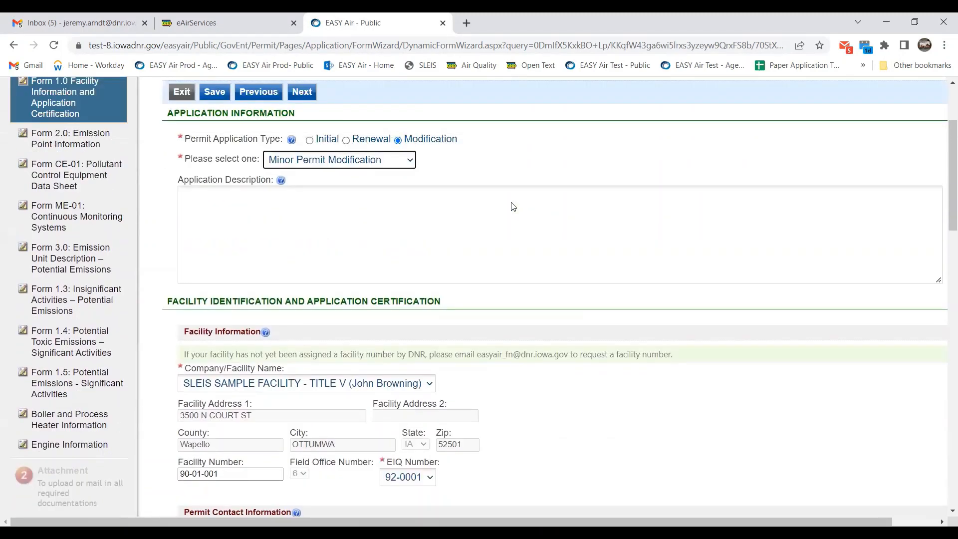
{"action": "scroll", "coordinate": [513, 207], "scroll_direction": "up", "scroll_amount": 1}
{"action": "scroll", "coordinate": [513, 206], "scroll_direction": "down", "scroll_amount": 1}
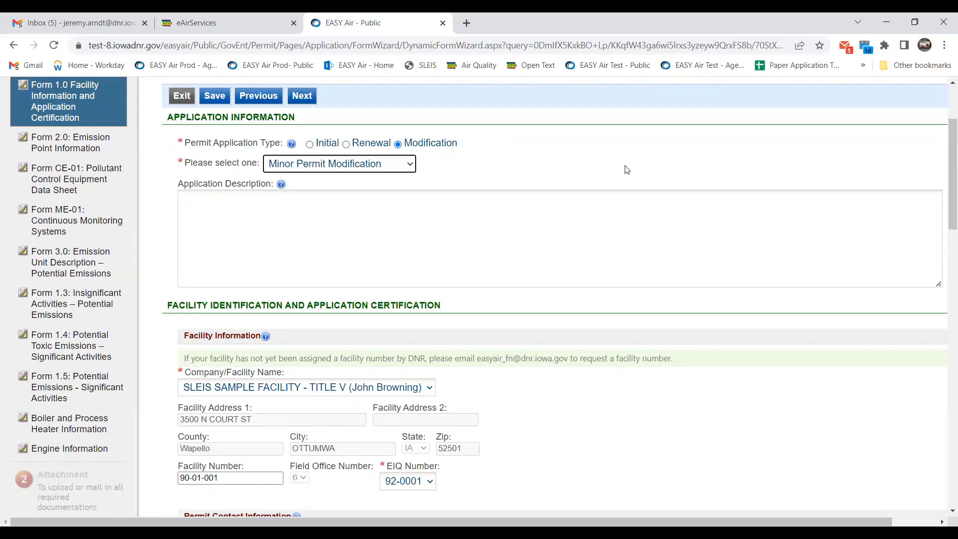
{"action": "scroll", "coordinate": [619, 176], "scroll_direction": "down", "scroll_amount": 4}
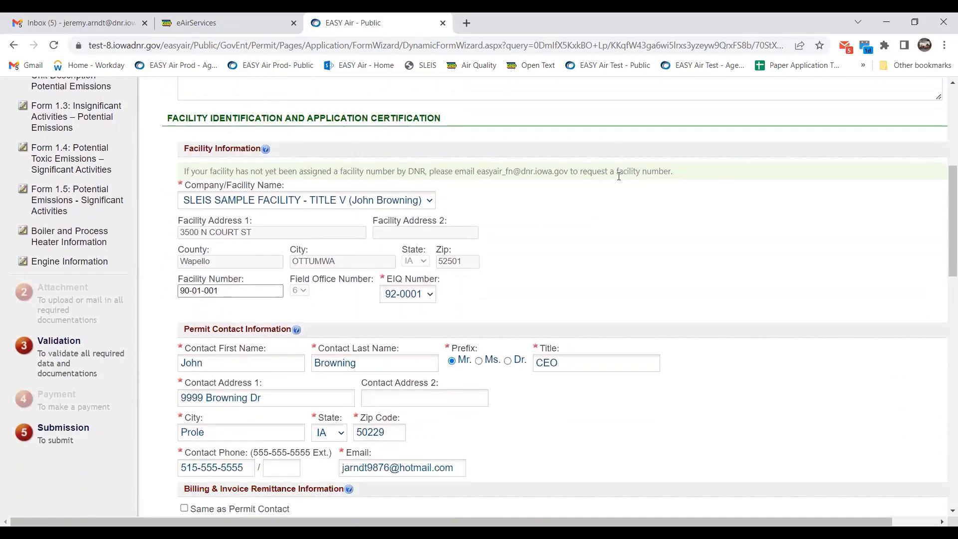
{"action": "scroll", "coordinate": [652, 238], "scroll_direction": "down", "scroll_amount": 4}
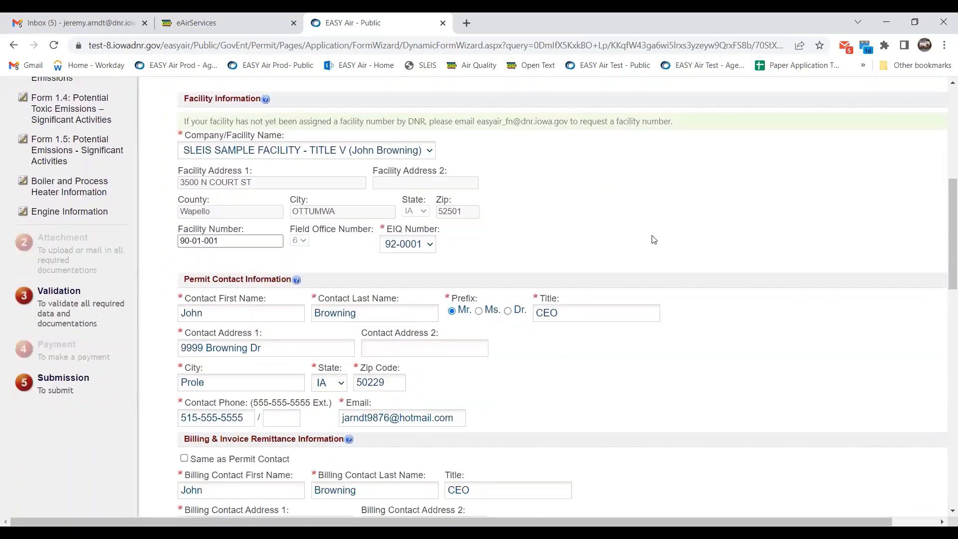
{"action": "scroll", "coordinate": [653, 239], "scroll_direction": "down", "scroll_amount": 3}
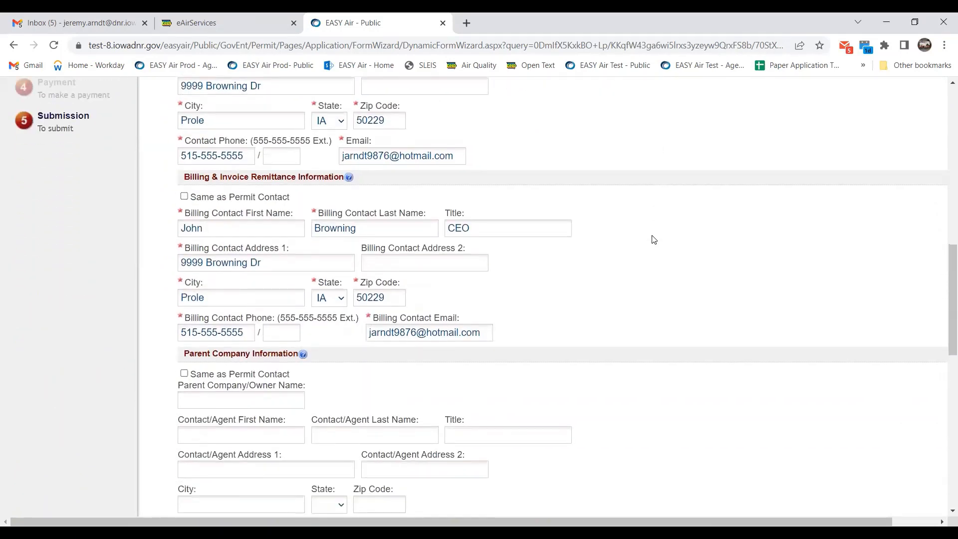
{"action": "scroll", "coordinate": [653, 239], "scroll_direction": "down", "scroll_amount": 7}
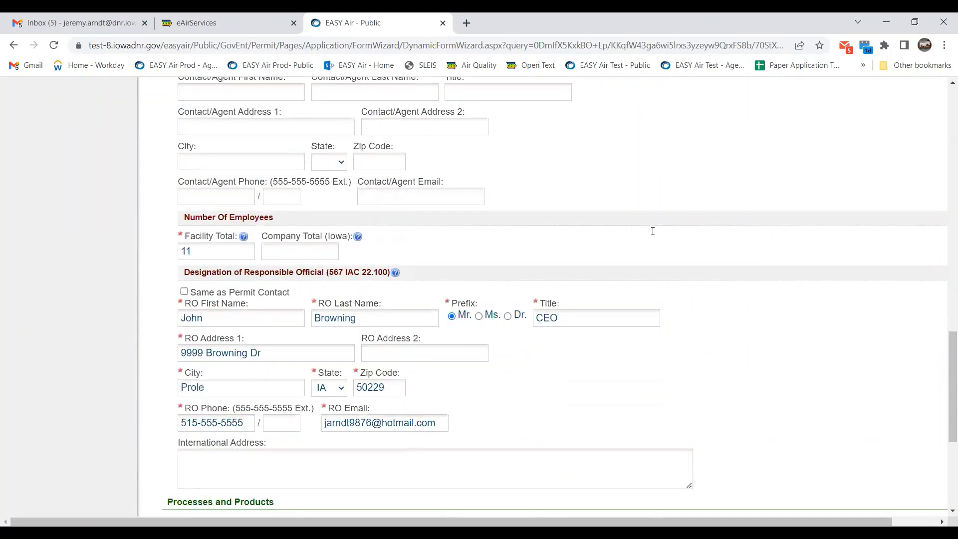
{"action": "scroll", "coordinate": [653, 230], "scroll_direction": "down", "scroll_amount": 5}
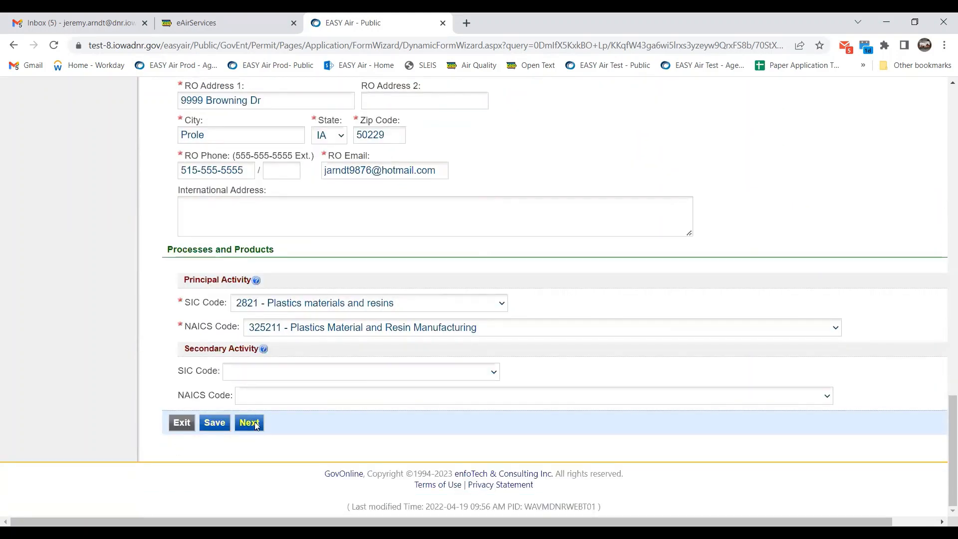
Go on to Form 2.0 Emission Point Information and mark EP-S02.1 as included in the submittal.
{"action": "left_click", "coordinate": [250, 422]}
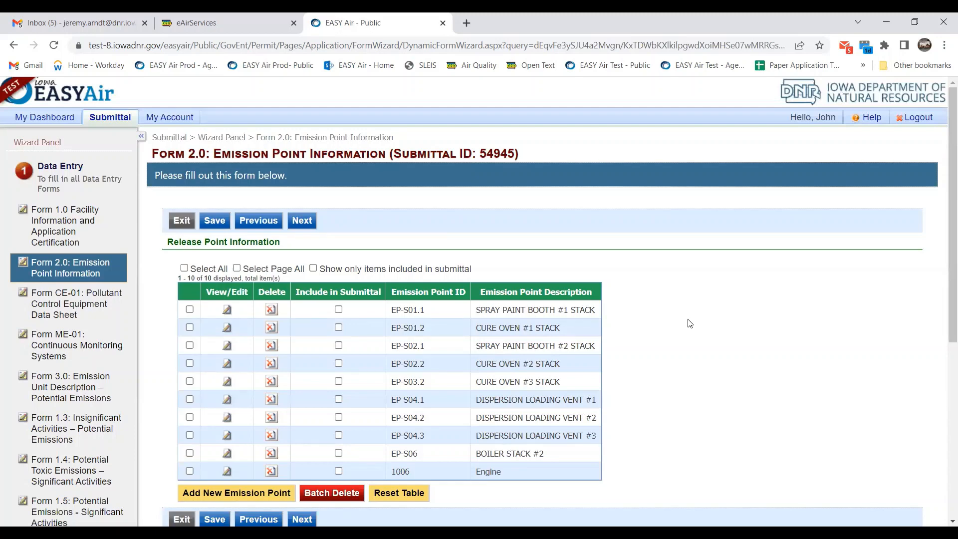
{"action": "scroll", "coordinate": [690, 322], "scroll_direction": "down", "scroll_amount": 1}
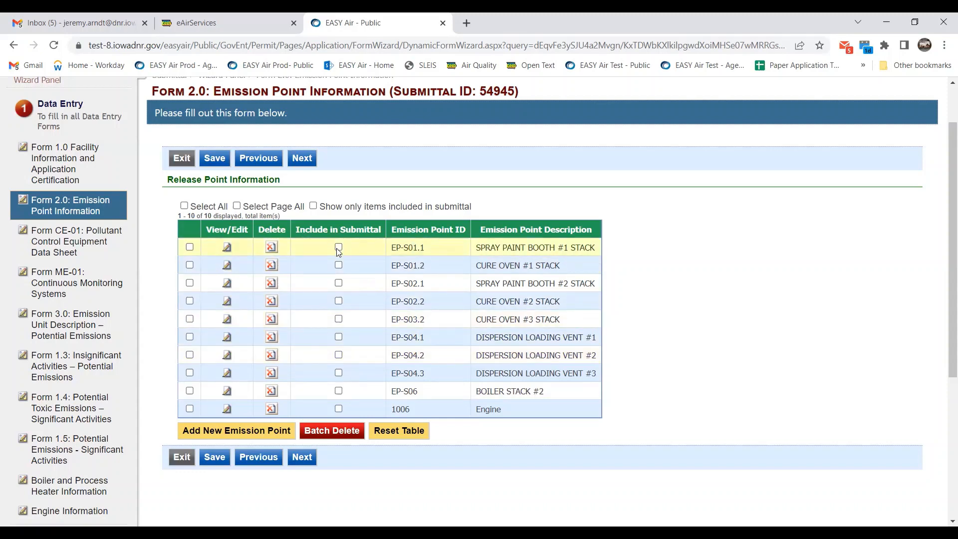
{"action": "left_click", "coordinate": [339, 283]}
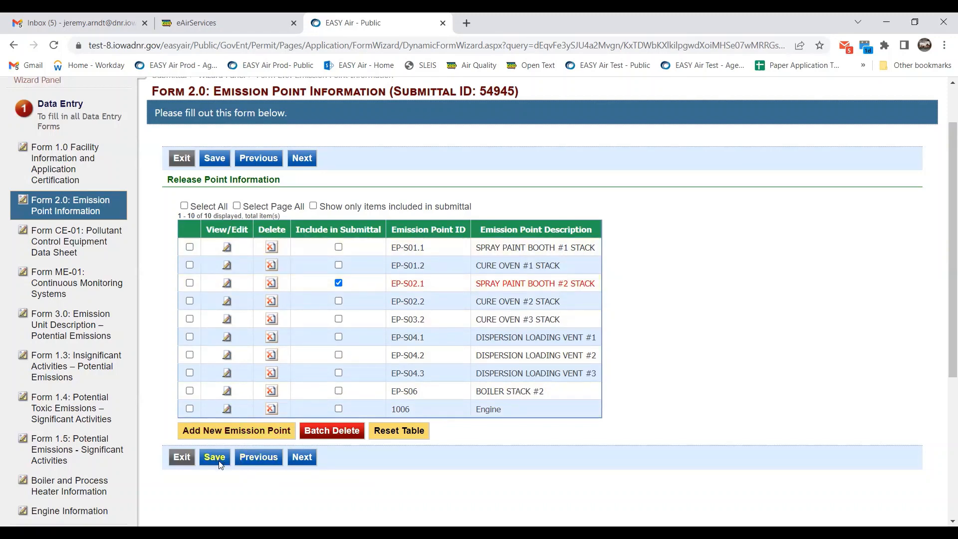
Change EP-S02.1's stack height from 45 to 60 ft and save the emission point.
{"action": "left_click", "coordinate": [225, 285]}
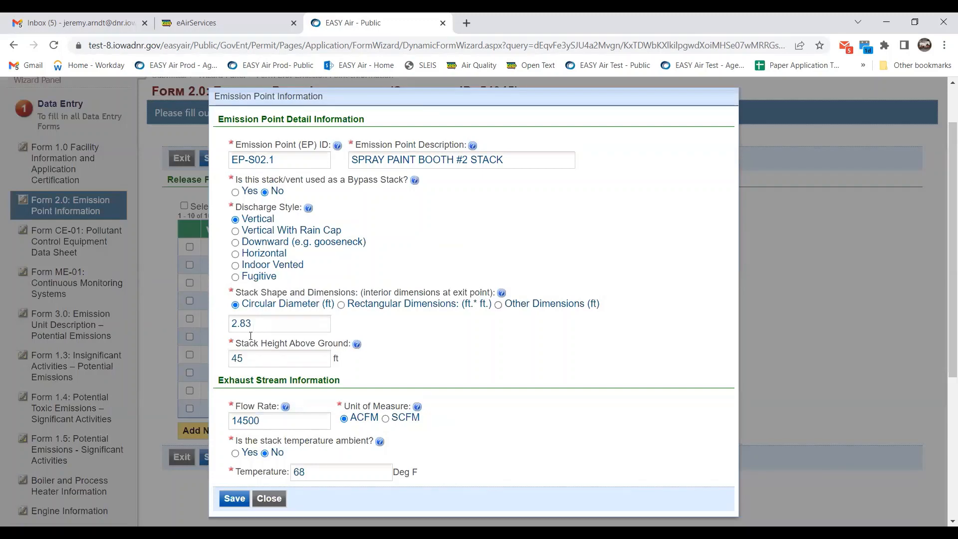
{"action": "left_click_drag", "start_coordinate": [252, 359], "coordinate": [222, 354]}
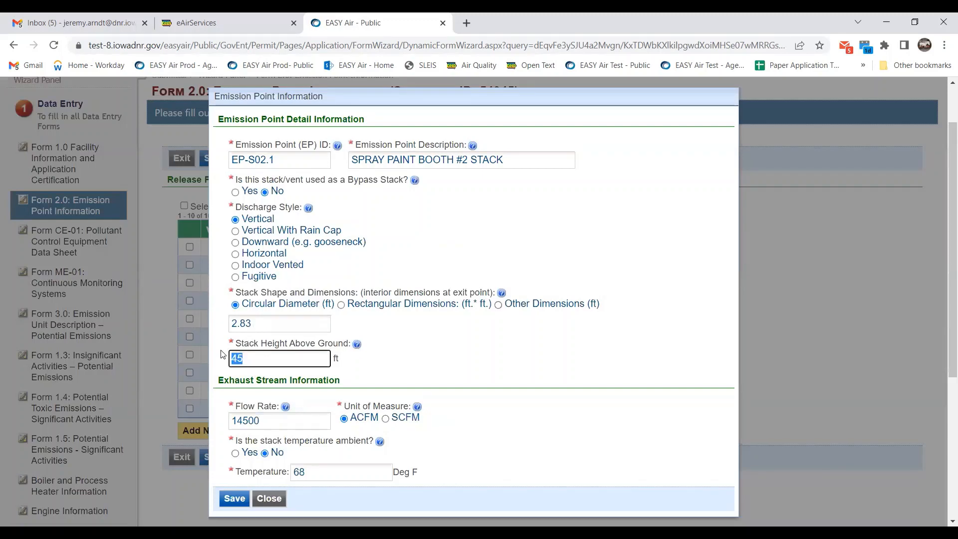
{"action": "type", "text": "60"}
{"action": "left_click", "coordinate": [452, 351]}
{"action": "scroll", "coordinate": [349, 379], "scroll_direction": "down", "scroll_amount": 1}
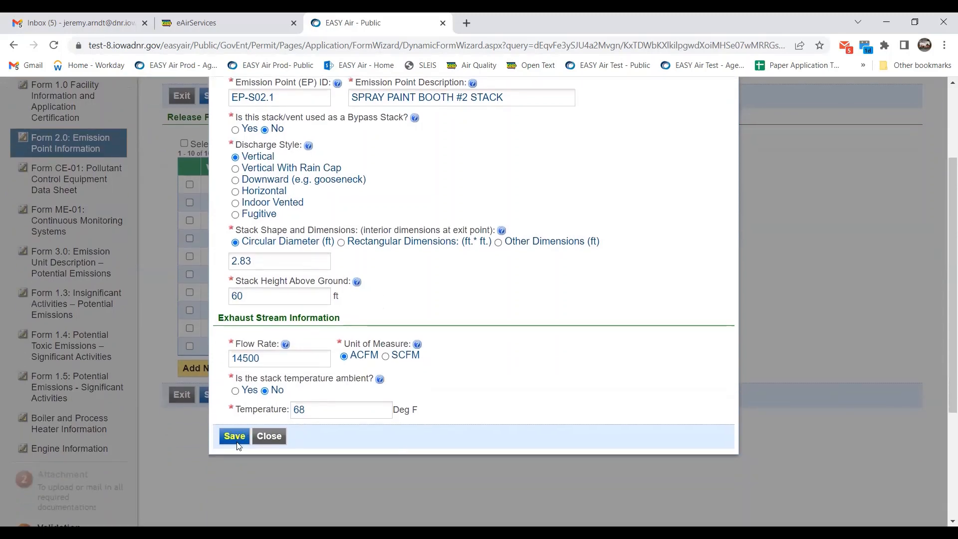
{"action": "left_click", "coordinate": [238, 445]}
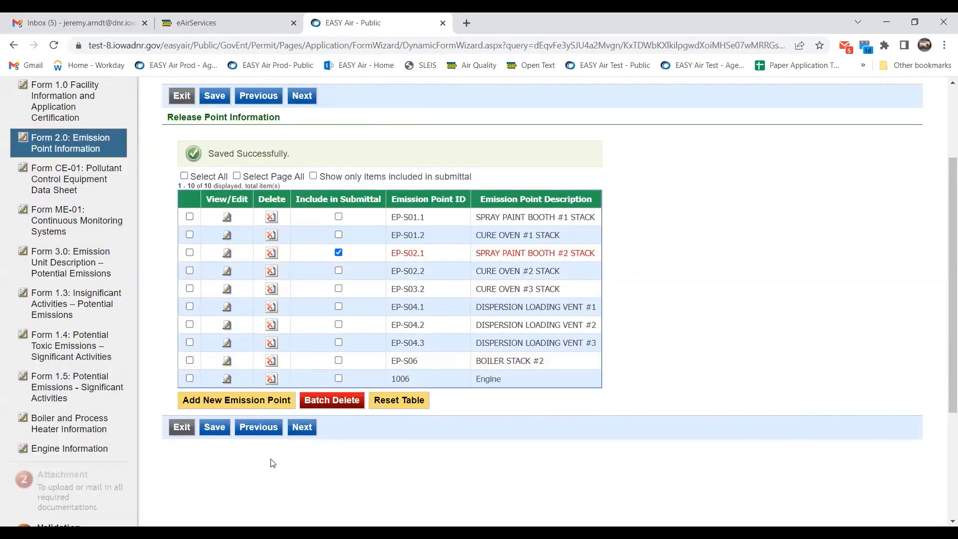
{"action": "left_click", "coordinate": [302, 427]}
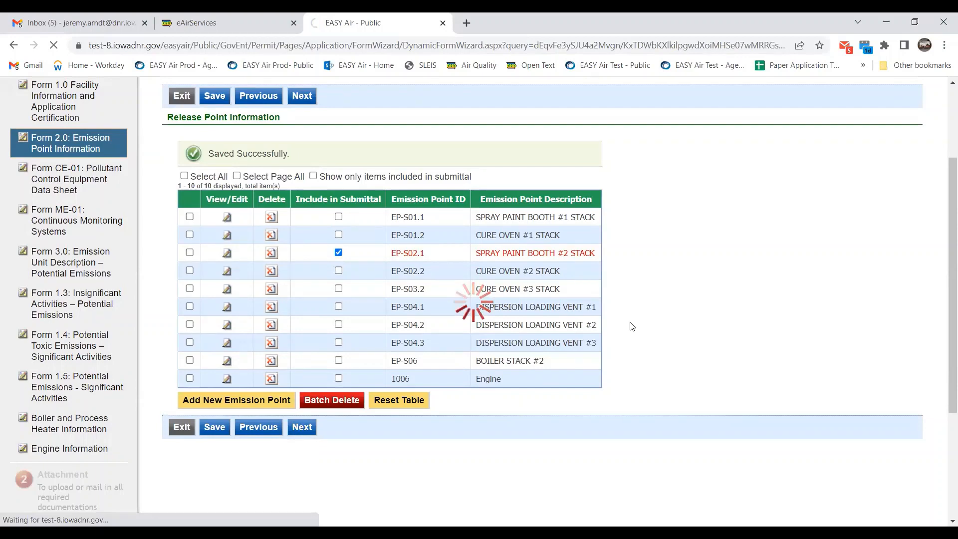
Skip past control equipment CE-01 to Form 3.0, include EU-S02.1, and open its unit details.
{"action": "scroll", "coordinate": [170, 194], "scroll_direction": "down", "scroll_amount": 2}
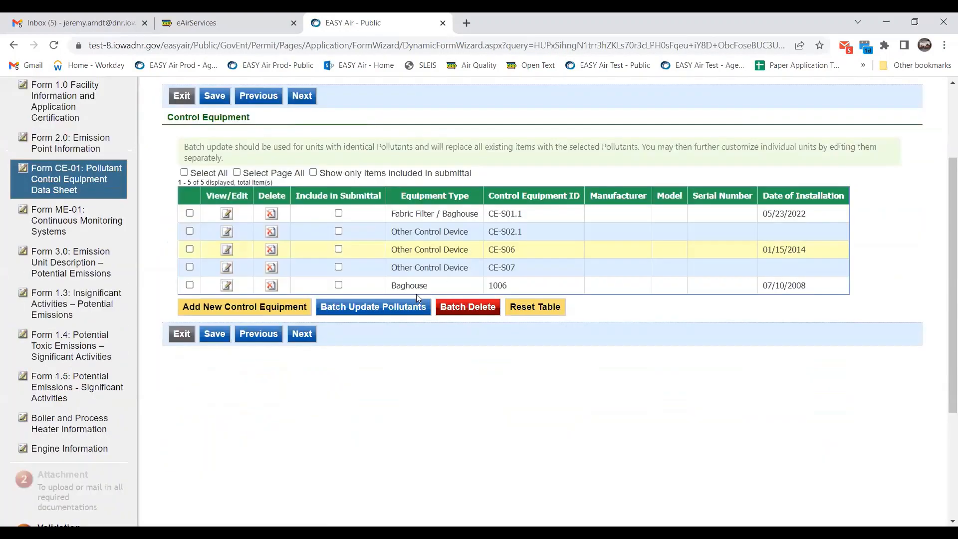
{"action": "left_click", "coordinate": [303, 338]}
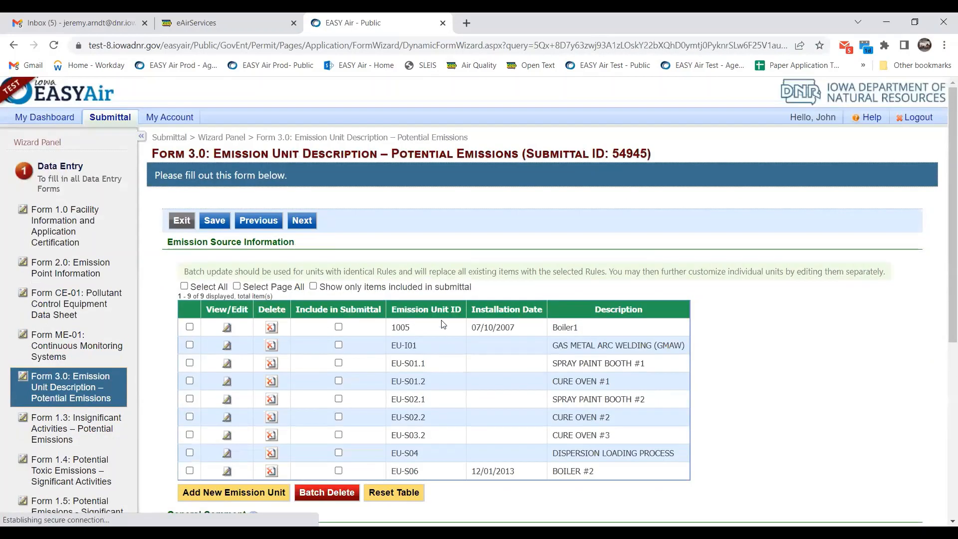
{"action": "scroll", "coordinate": [432, 299], "scroll_direction": "down", "scroll_amount": 1}
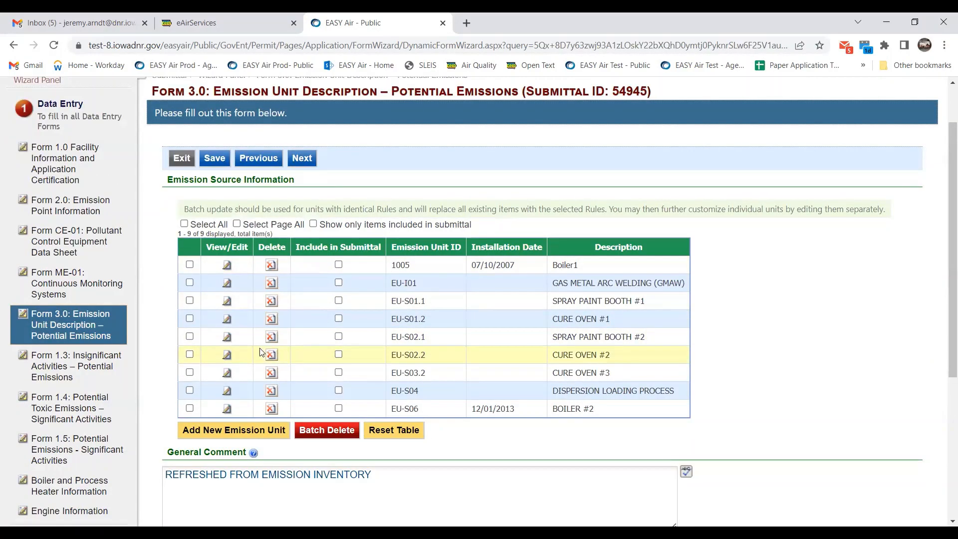
{"action": "left_click", "coordinate": [338, 336]}
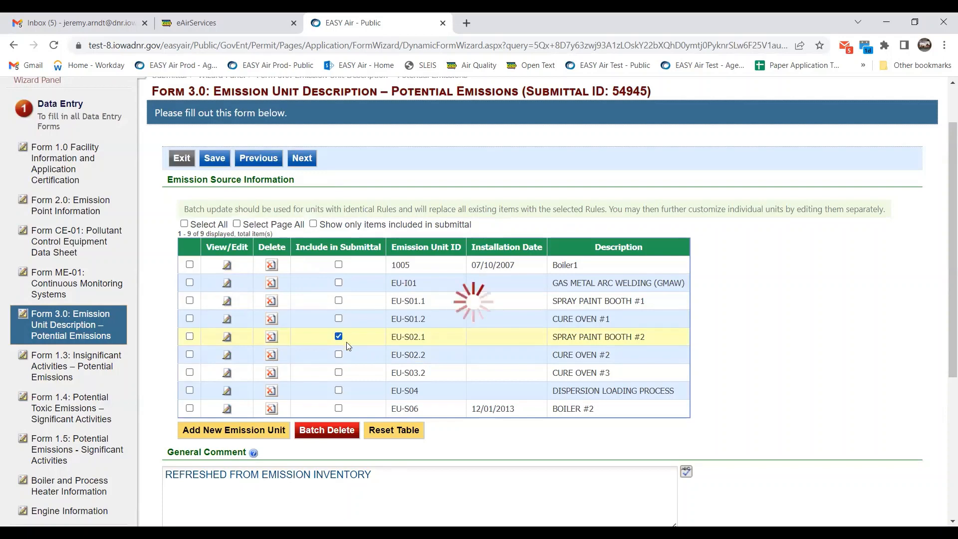
{"action": "left_click", "coordinate": [227, 337]}
{"action": "scroll", "coordinate": [638, 344], "scroll_direction": "down", "scroll_amount": 5}
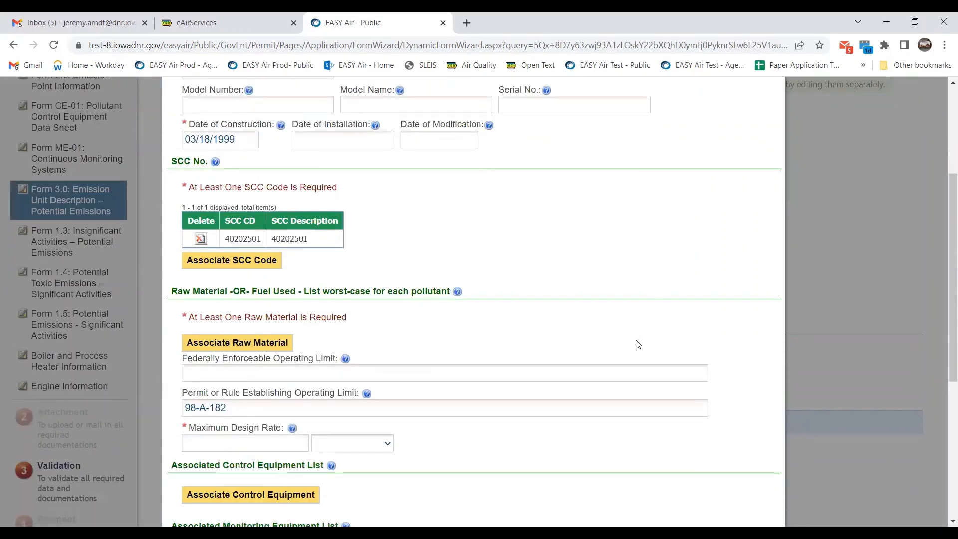
{"action": "scroll", "coordinate": [294, 364], "scroll_direction": "down", "scroll_amount": 1}
Append -S1 to EU-S02.1's permit number 98-A-182 and look over the maximum design rate field.
{"action": "left_click", "coordinate": [252, 345]}
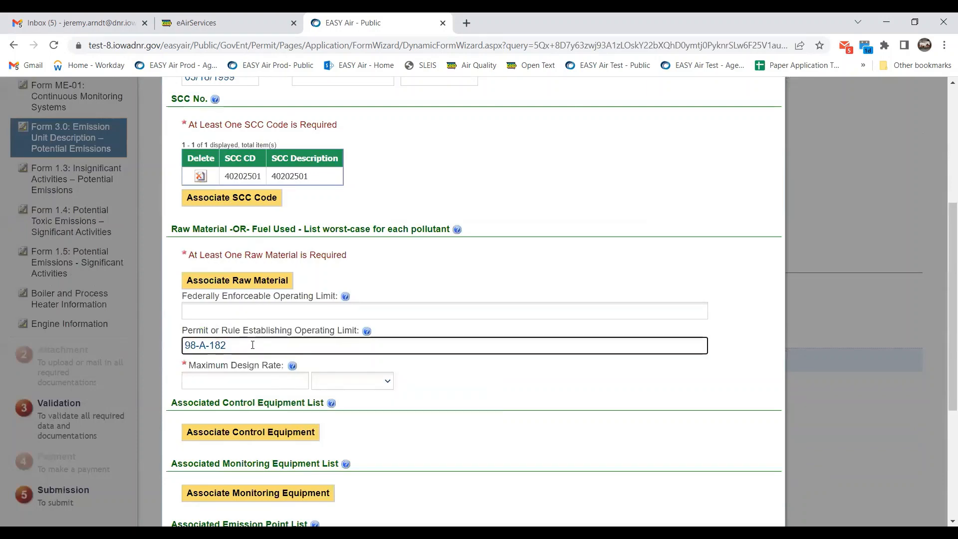
{"action": "type", "text": "-S2"}
{"action": "key", "text": "BackSpace"}
{"action": "type", "text": "1"}
{"action": "scroll", "coordinate": [351, 353], "scroll_direction": "down", "scroll_amount": 1}
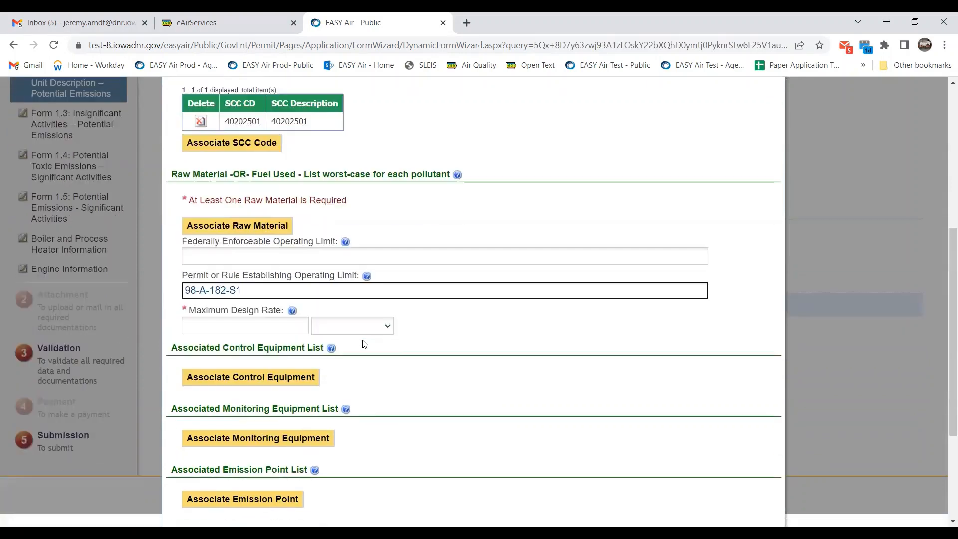
{"action": "left_click", "coordinate": [282, 319]}
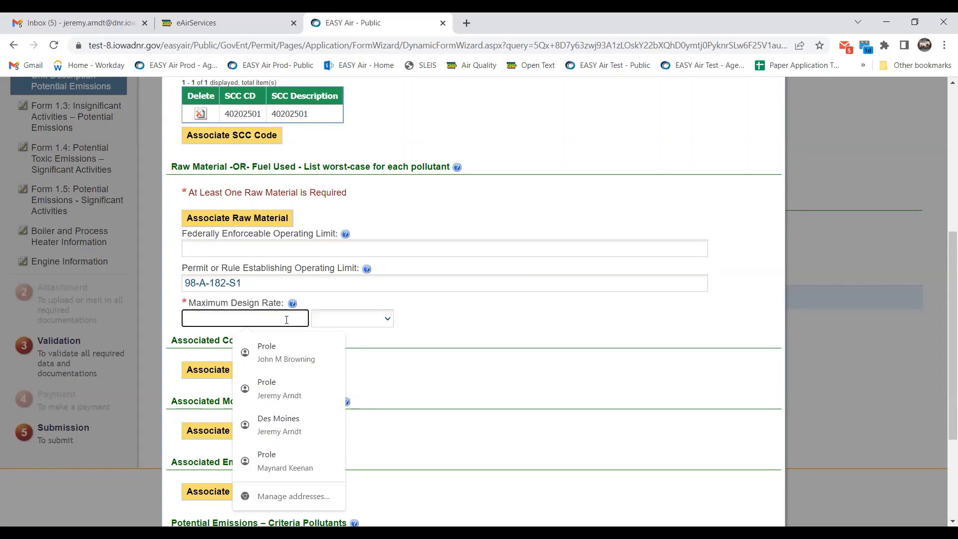
{"action": "scroll", "coordinate": [406, 325], "scroll_direction": "down", "scroll_amount": 1}
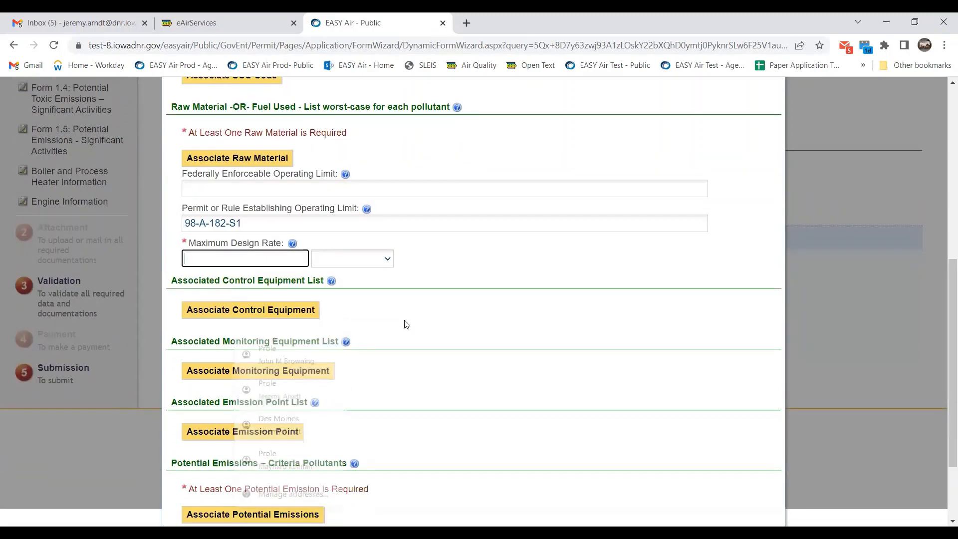
{"action": "scroll", "coordinate": [406, 324], "scroll_direction": "up", "scroll_amount": 1}
{"action": "scroll", "coordinate": [405, 329], "scroll_direction": "up", "scroll_amount": 3}
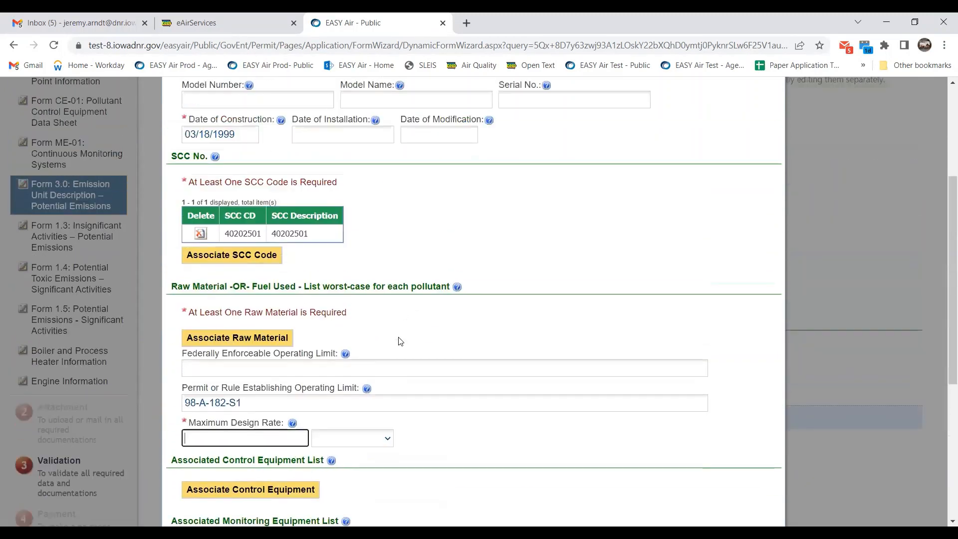
{"action": "scroll", "coordinate": [399, 338], "scroll_direction": "down", "scroll_amount": 6}
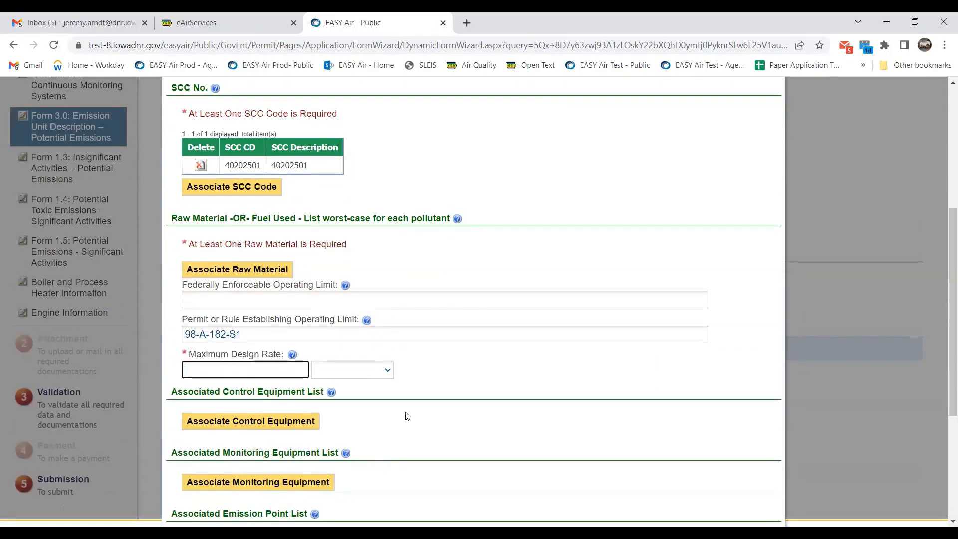
Close EU-S02.1's unit details without saving and remove it from the submittal.
{"action": "left_click", "coordinate": [225, 504]}
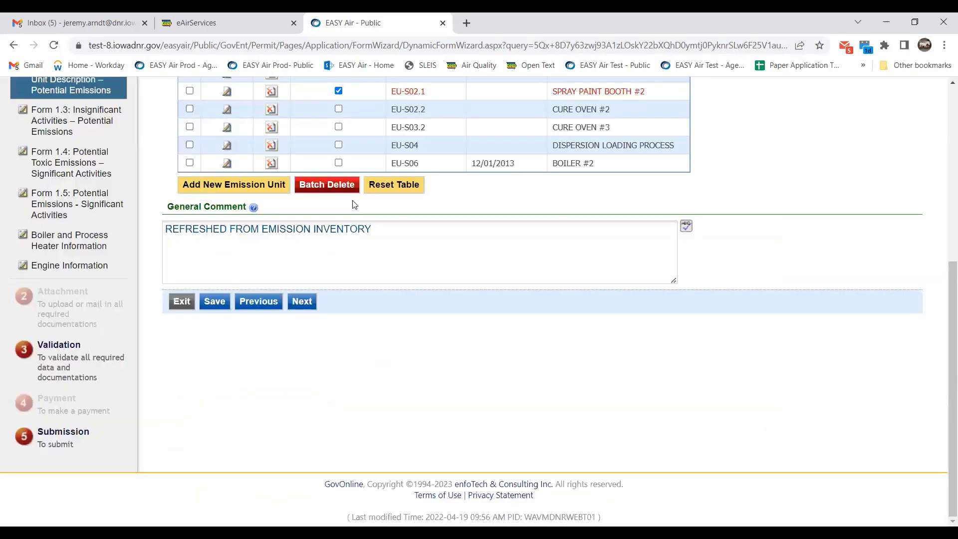
{"action": "scroll", "coordinate": [340, 157], "scroll_direction": "up", "scroll_amount": 1}
{"action": "left_click", "coordinate": [338, 153]}
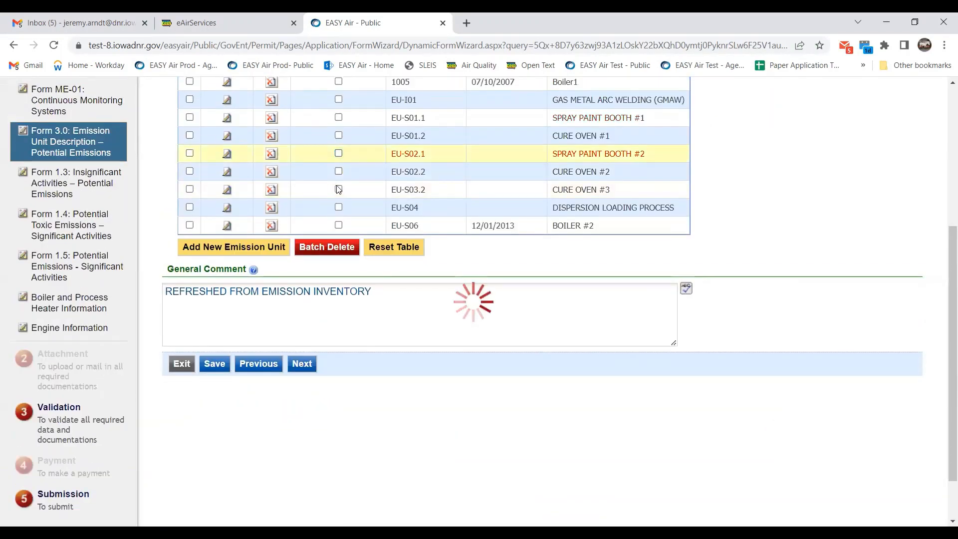
{"action": "scroll", "coordinate": [342, 177], "scroll_direction": "up", "scroll_amount": 1}
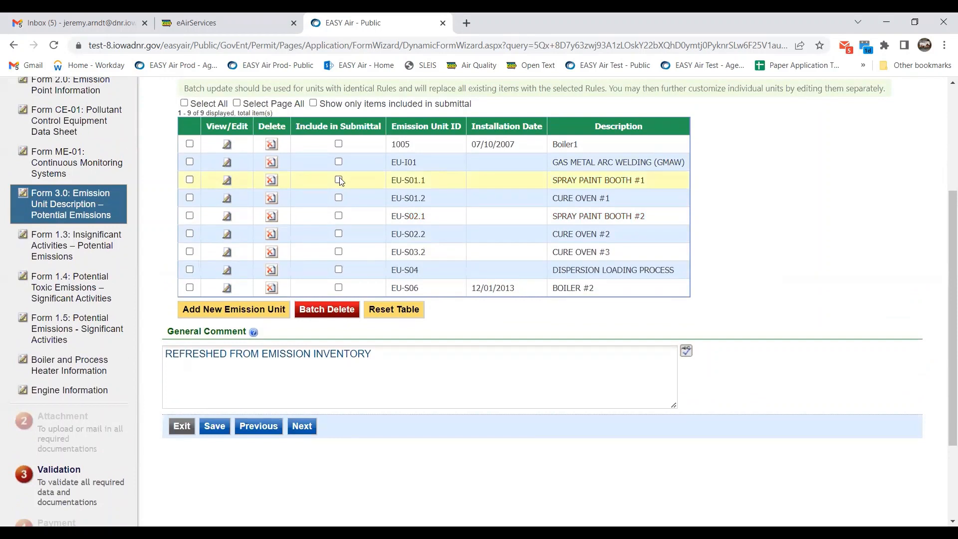
Include EU-S01.1 in the submittal, setting limit 98-A-180-S1 and design rate 15 GAL/HR.
{"action": "left_click", "coordinate": [339, 180]}
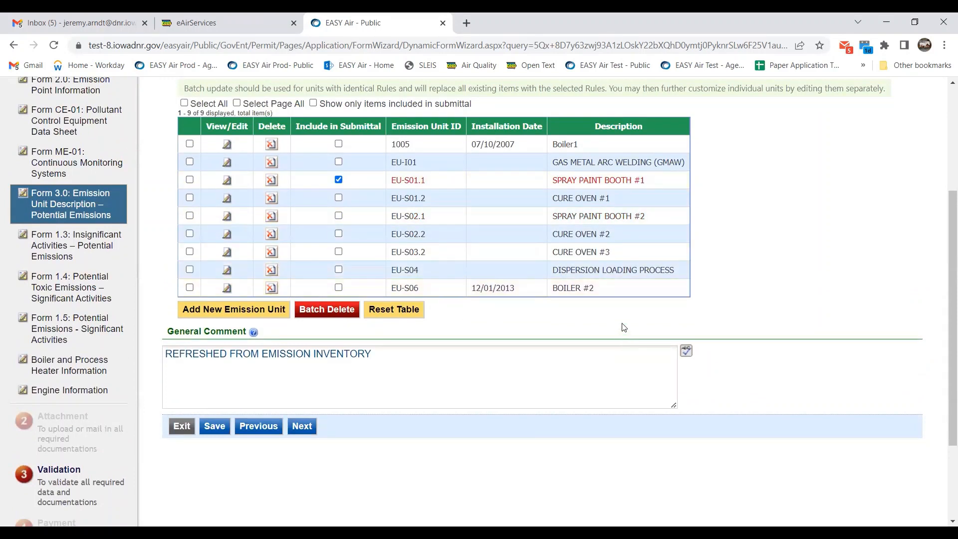
{"action": "left_click", "coordinate": [226, 180]}
{"action": "scroll", "coordinate": [543, 278], "scroll_direction": "down", "scroll_amount": 3}
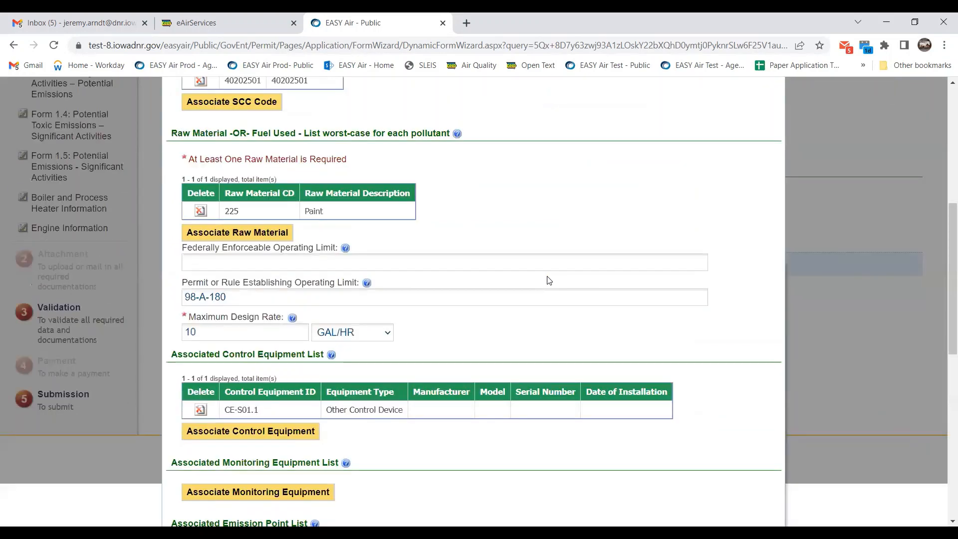
{"action": "scroll", "coordinate": [243, 242], "scroll_direction": "down", "scroll_amount": 2}
{"action": "left_click", "coordinate": [247, 206]}
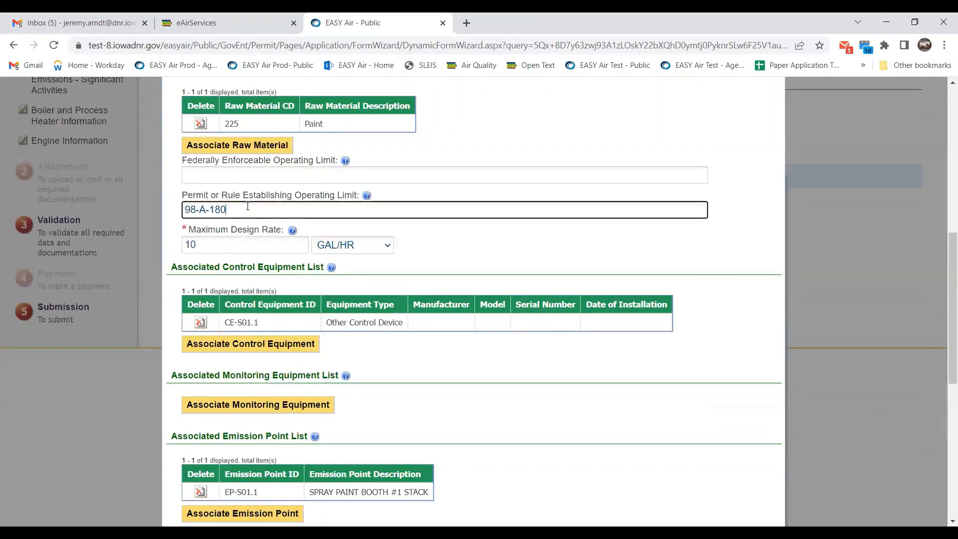
{"action": "type", "text": "-S1"}
{"action": "left_click", "coordinate": [245, 249]}
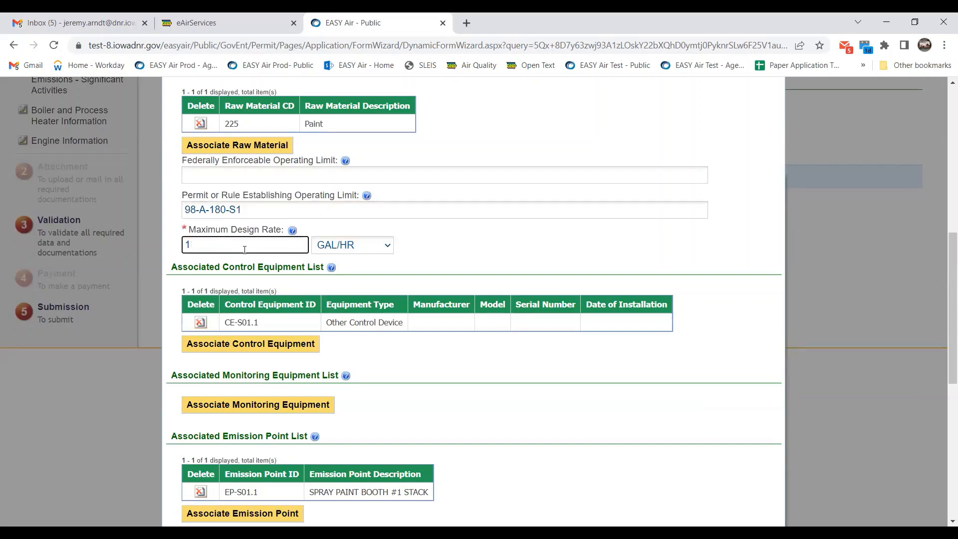
{"action": "type", "text": "5"}
{"action": "left_click", "coordinate": [479, 263]}
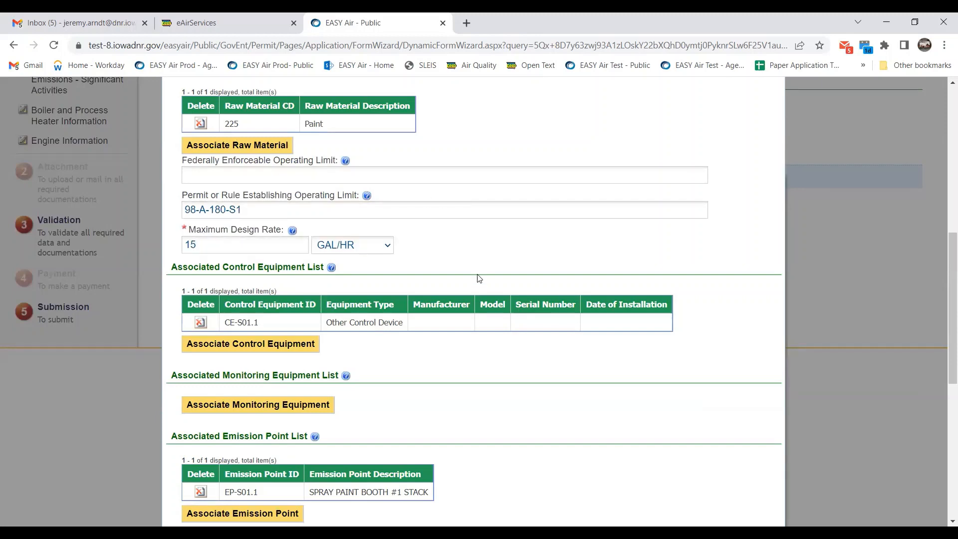
Open the PM2.5 row under Potential Emissions – Criteria Pollutants for editing.
{"action": "scroll", "coordinate": [481, 310], "scroll_direction": "down", "scroll_amount": 3}
{"action": "scroll", "coordinate": [294, 318], "scroll_direction": "down", "scroll_amount": 3}
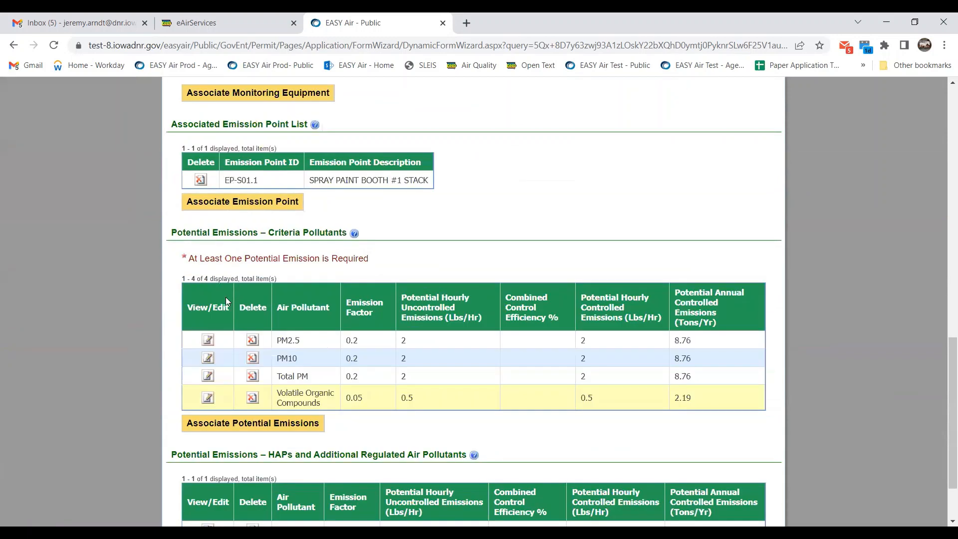
{"action": "left_click", "coordinate": [207, 277]}
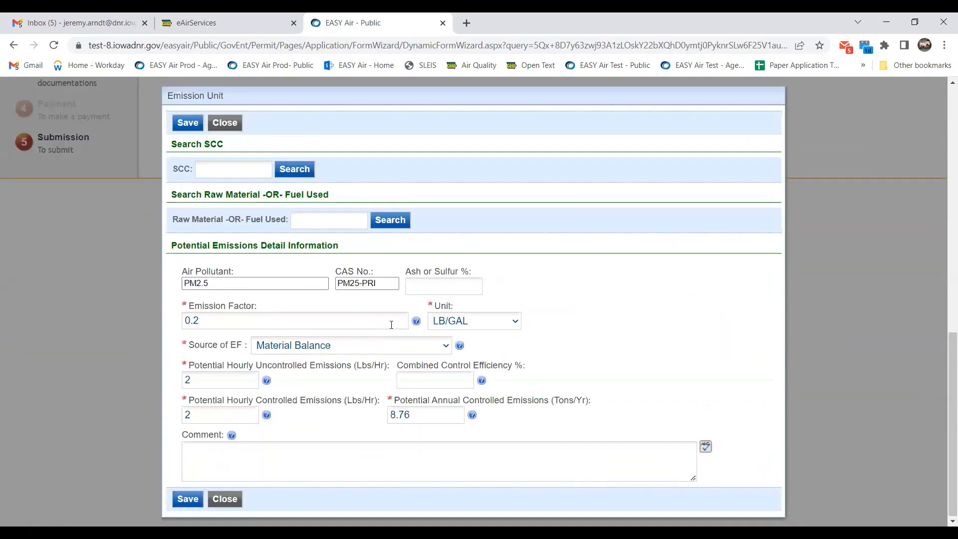
Keep LB/GAL as emission factor unit and raise PM2.5 hourly uncontrolled emissions to 2.5.
{"action": "left_click", "coordinate": [493, 326]}
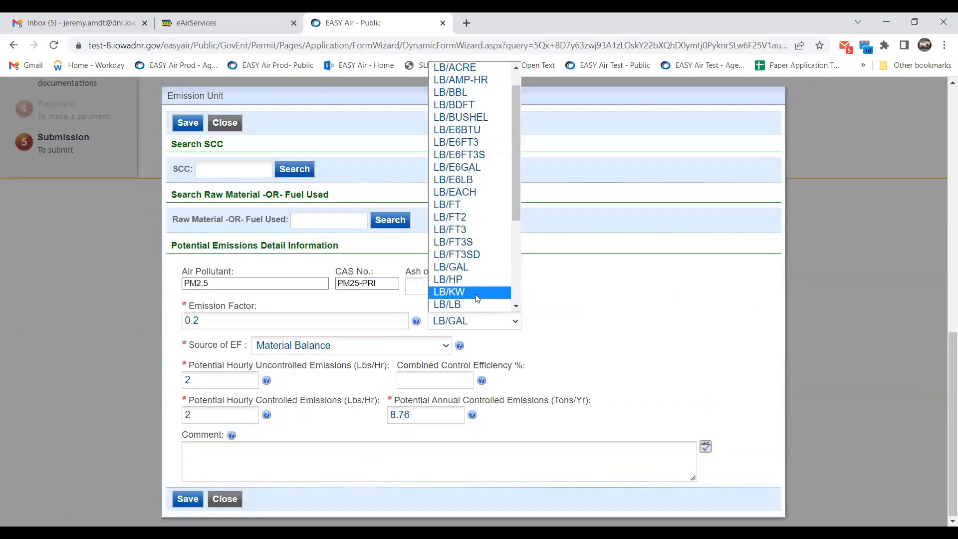
{"action": "left_click", "coordinate": [608, 309]}
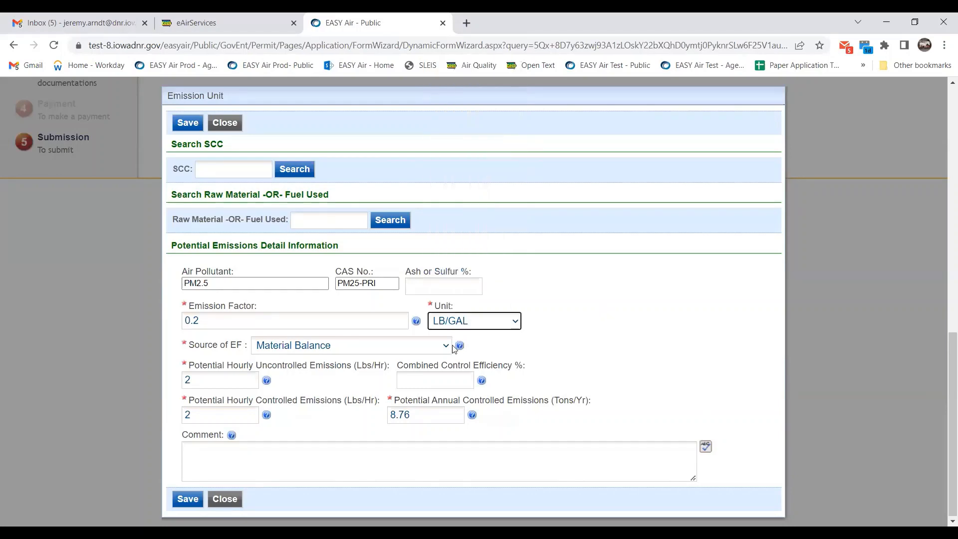
{"action": "left_click", "coordinate": [206, 320]}
{"action": "left_click_drag", "start_coordinate": [199, 319], "coordinate": [195, 320]}
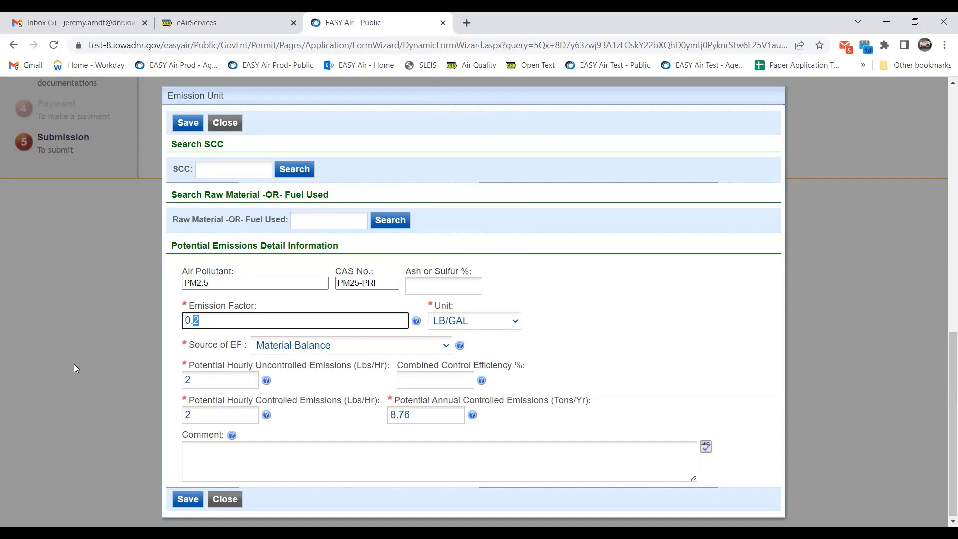
{"action": "left_click", "coordinate": [190, 380]}
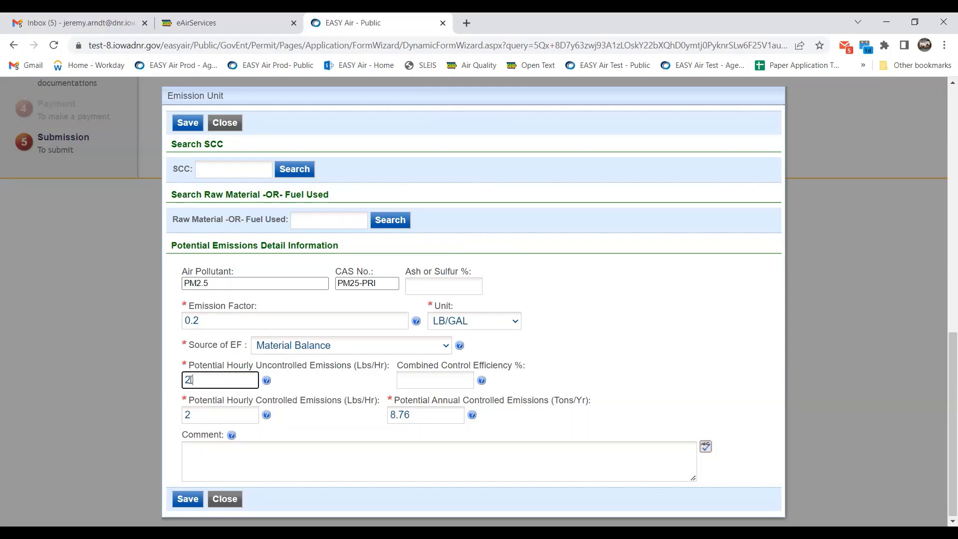
{"action": "type", "text": ".5"}
{"action": "key", "text": "Tab"}
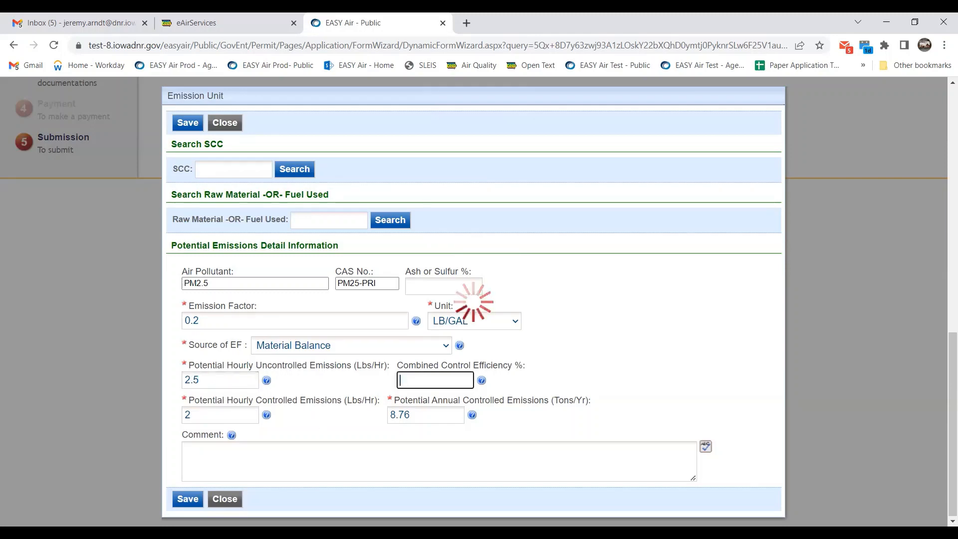
Save the PM2.5 entry (10.95 tons/yr controlled) and the EU-S01.1 emission unit.
{"action": "left_click", "coordinate": [188, 498]}
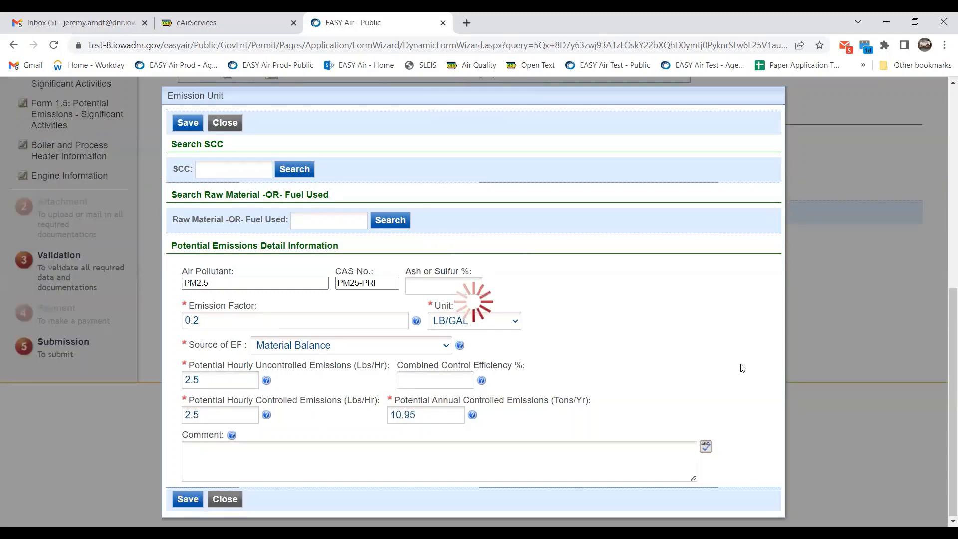
{"action": "scroll", "coordinate": [192, 485], "scroll_direction": "down", "scroll_amount": 8}
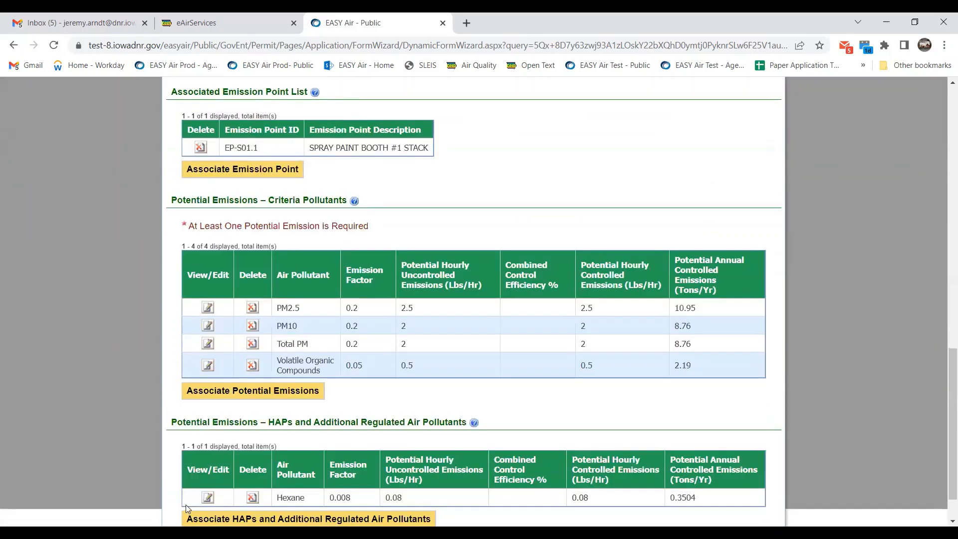
{"action": "left_click", "coordinate": [187, 505]}
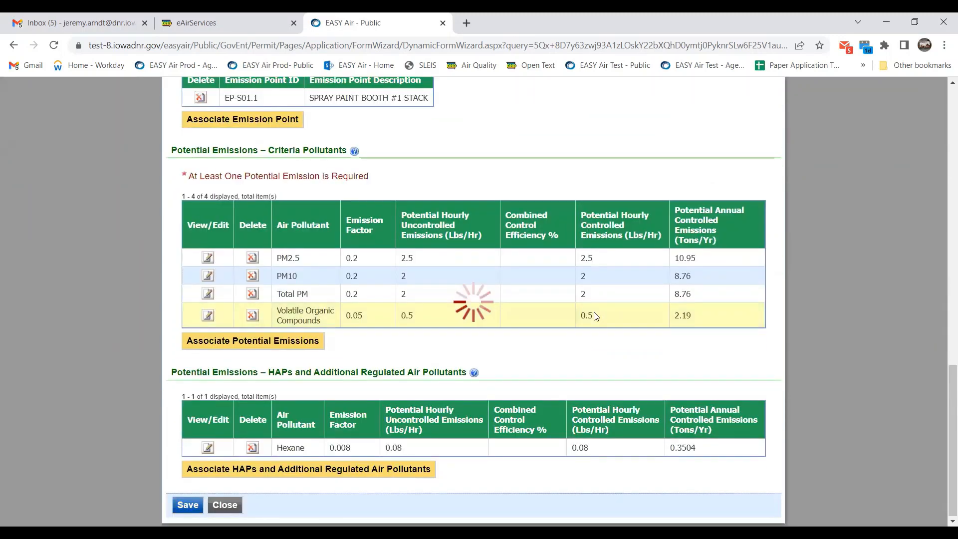
{"action": "scroll", "coordinate": [600, 312], "scroll_direction": "up", "scroll_amount": 4}
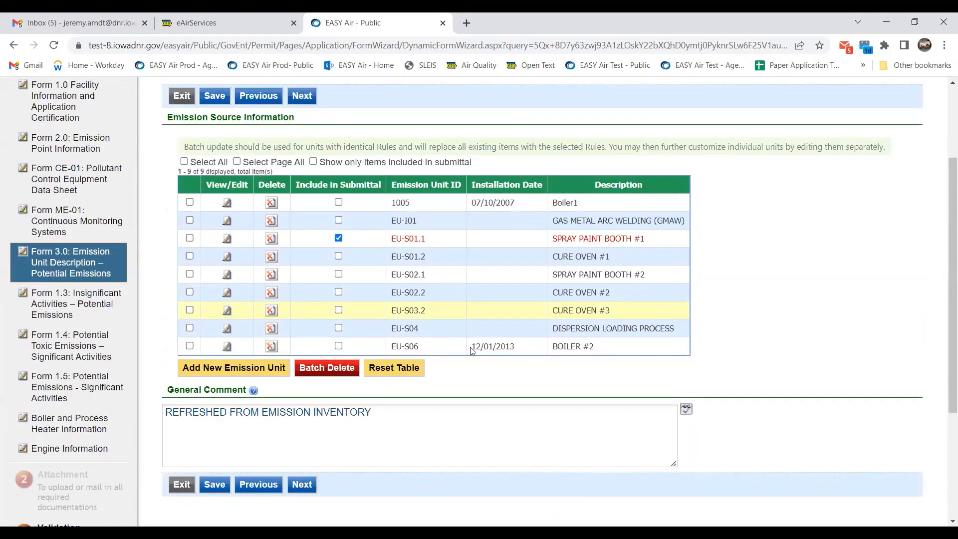
{"action": "scroll", "coordinate": [475, 348], "scroll_direction": "up", "scroll_amount": 3}
Advance to Form 1.4, calculate the hexane toxics total of 0.3504 tons/yr, then continue.
{"action": "scroll", "coordinate": [736, 315], "scroll_direction": "down", "scroll_amount": 3}
{"action": "left_click", "coordinate": [306, 491]}
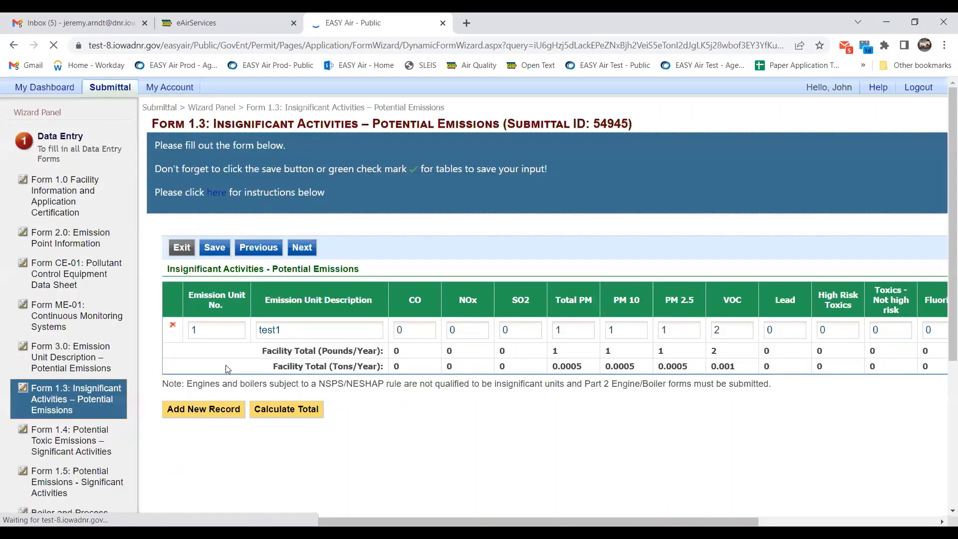
{"action": "scroll", "coordinate": [419, 361], "scroll_direction": "down", "scroll_amount": 2}
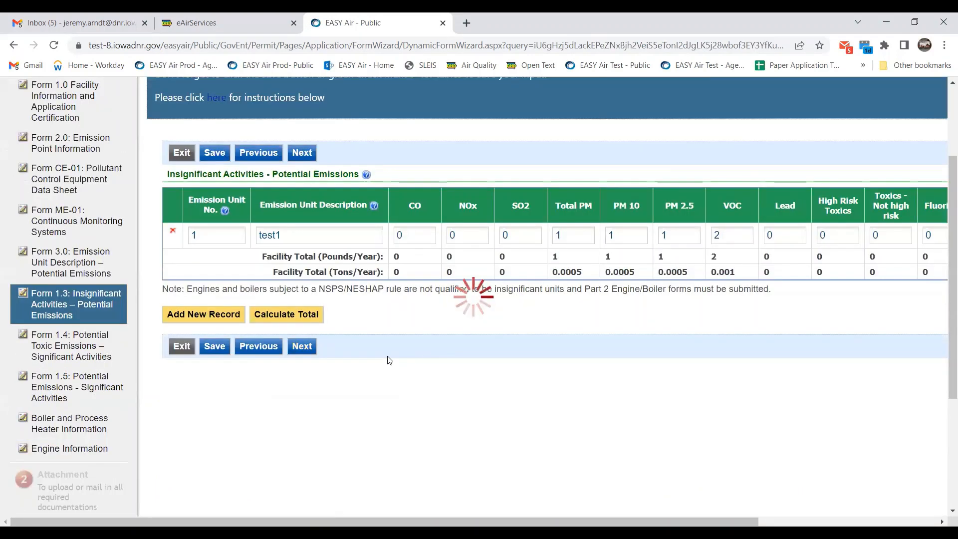
{"action": "scroll", "coordinate": [389, 359], "scroll_direction": "down", "scroll_amount": 1}
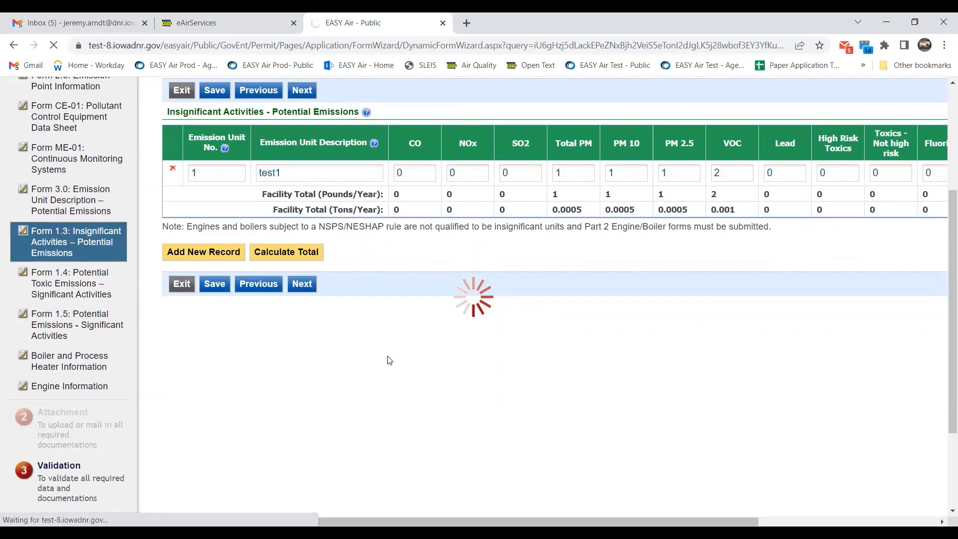
{"action": "scroll", "coordinate": [388, 359], "scroll_direction": "down", "scroll_amount": 2}
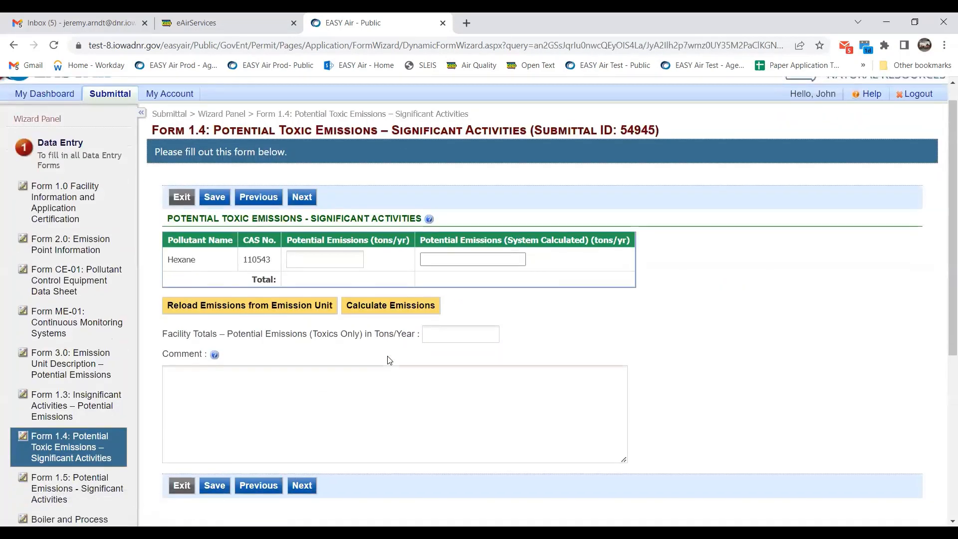
{"action": "scroll", "coordinate": [306, 448], "scroll_direction": "up", "scroll_amount": 1}
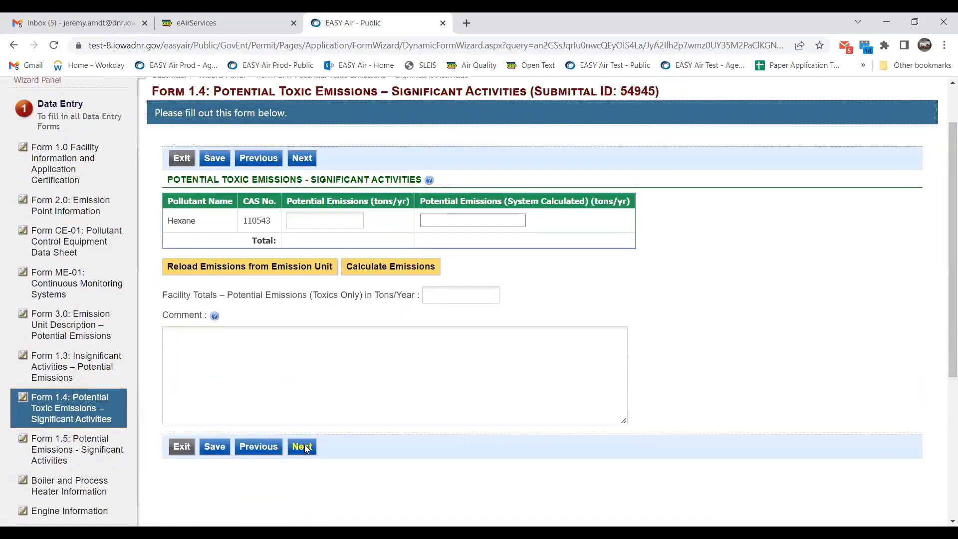
{"action": "left_click", "coordinate": [379, 262]}
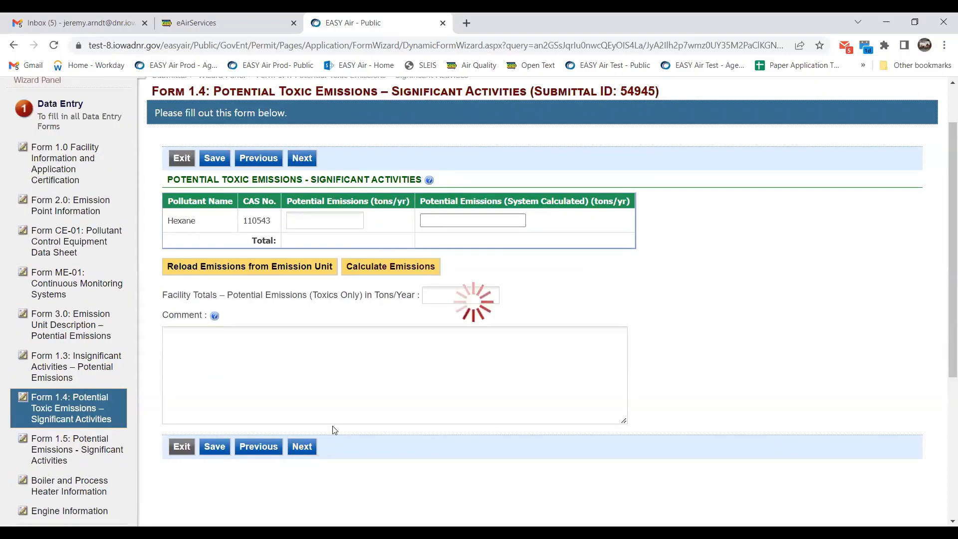
{"action": "left_click", "coordinate": [305, 445]}
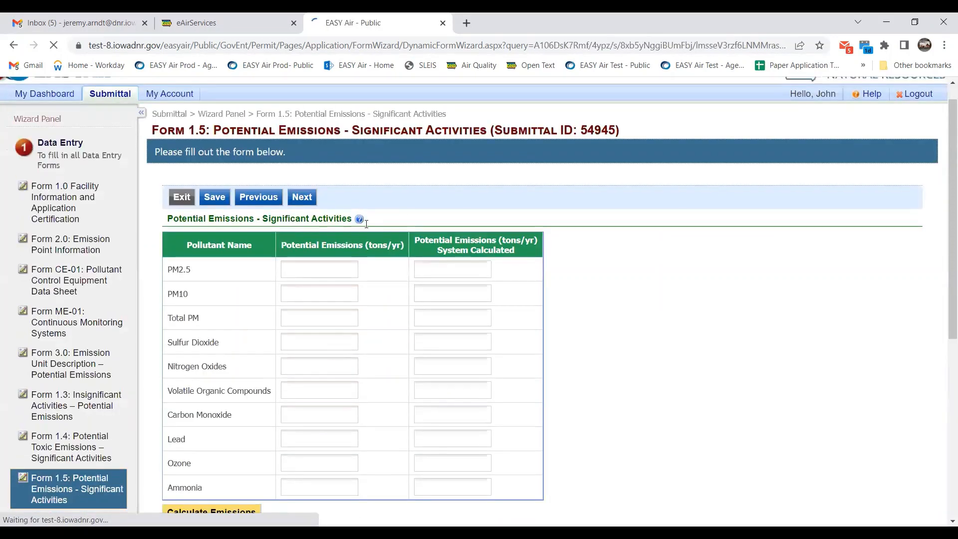
Calculate Form 1.5 emissions, giving PM2.5 of 10.95 tons/yr, and advance past the Boiler form.
{"action": "left_click", "coordinate": [250, 358]}
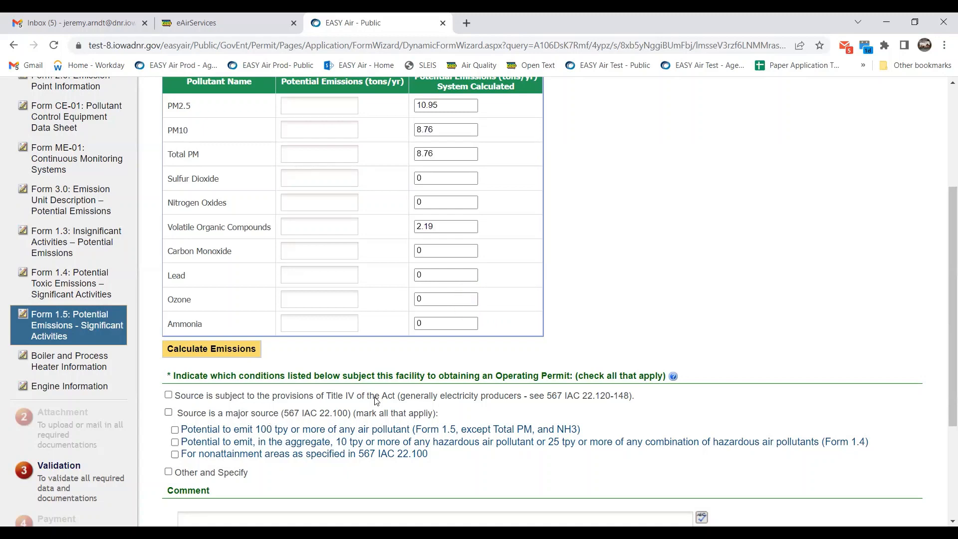
{"action": "scroll", "coordinate": [282, 441], "scroll_direction": "down", "scroll_amount": 3}
{"action": "left_click", "coordinate": [310, 433]}
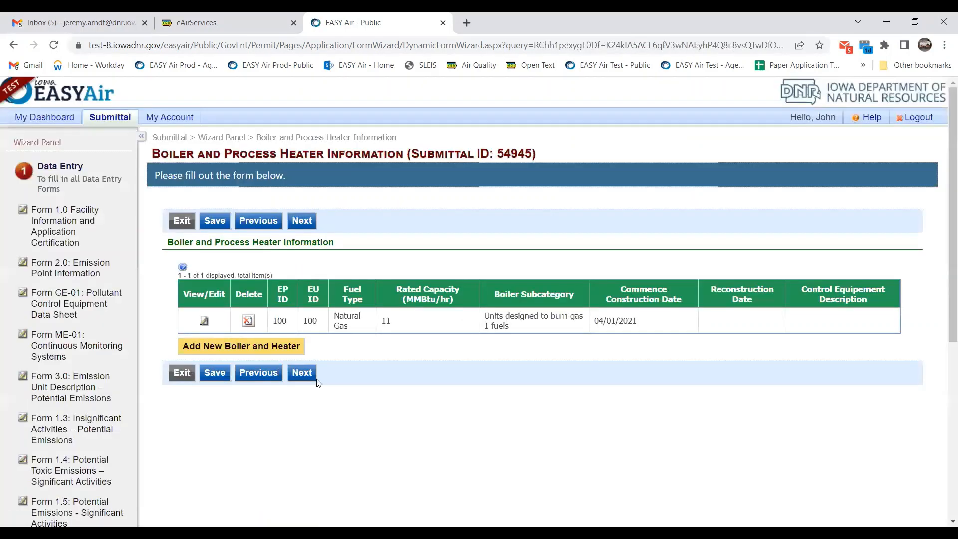
{"action": "left_click", "coordinate": [301, 372]}
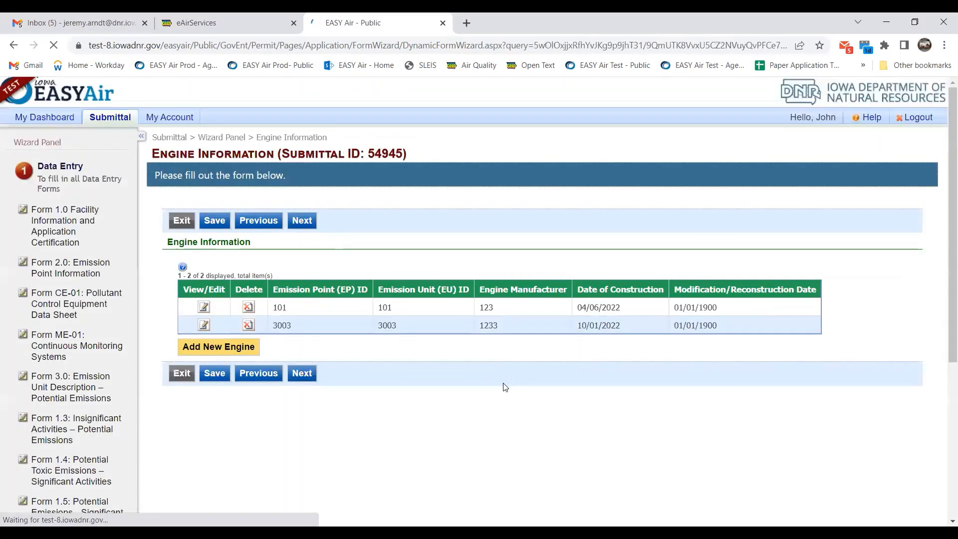
Advance past Engine Information (engines 101 and 3003) to submittal 54945's Attachment page.
{"action": "left_click", "coordinate": [300, 374]}
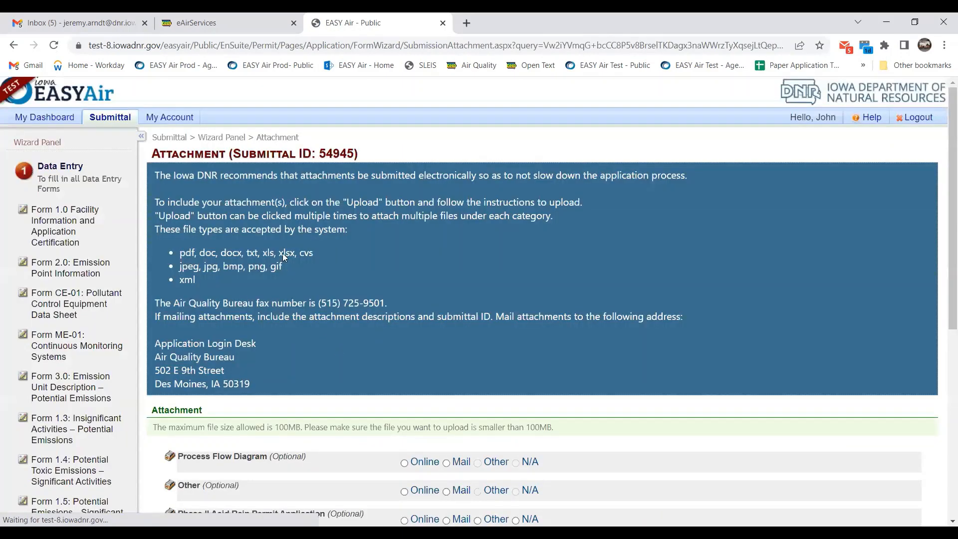
{"action": "scroll", "coordinate": [273, 245], "scroll_direction": "down", "scroll_amount": 4}
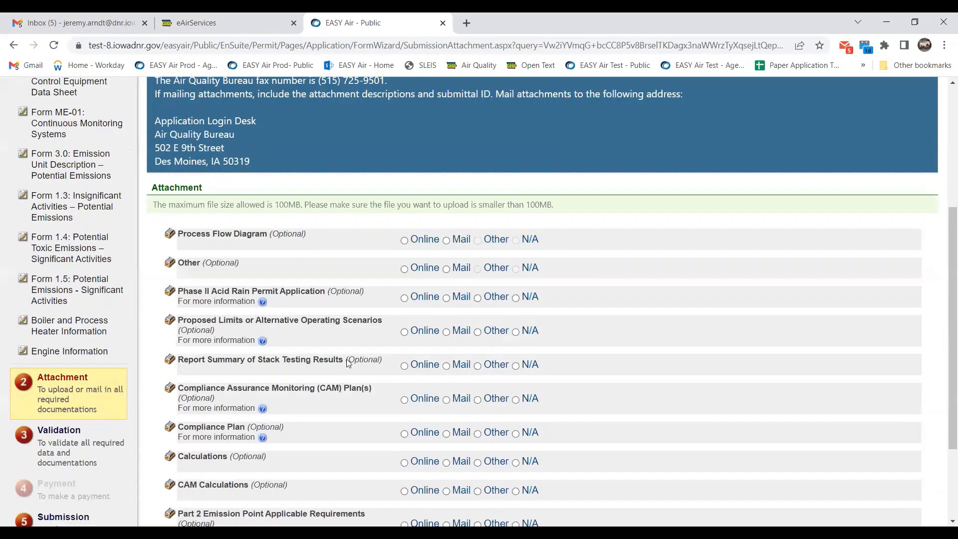
{"action": "scroll", "coordinate": [376, 397], "scroll_direction": "down", "scroll_amount": 1}
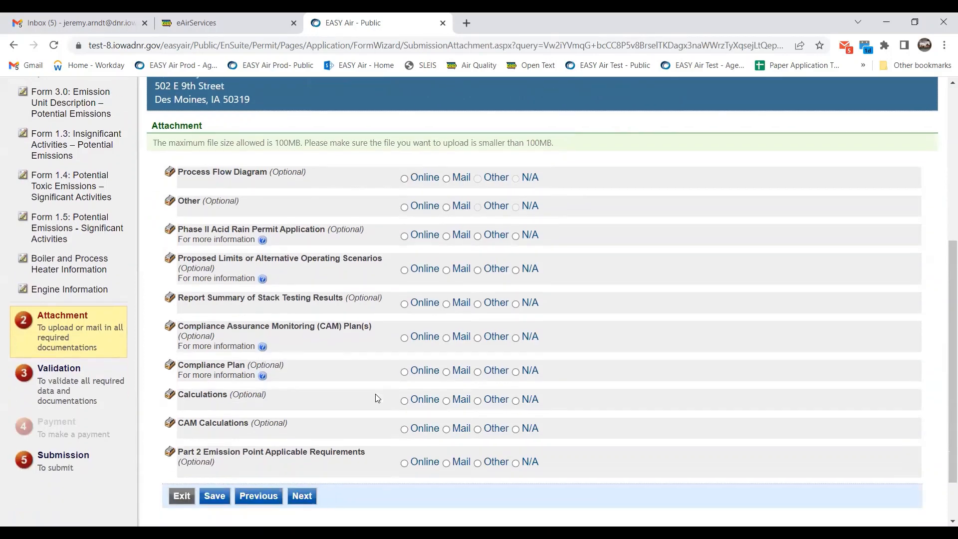
Advance submittal 54945 from Attachments to Validation and review the validation results.
{"action": "left_click", "coordinate": [301, 495]}
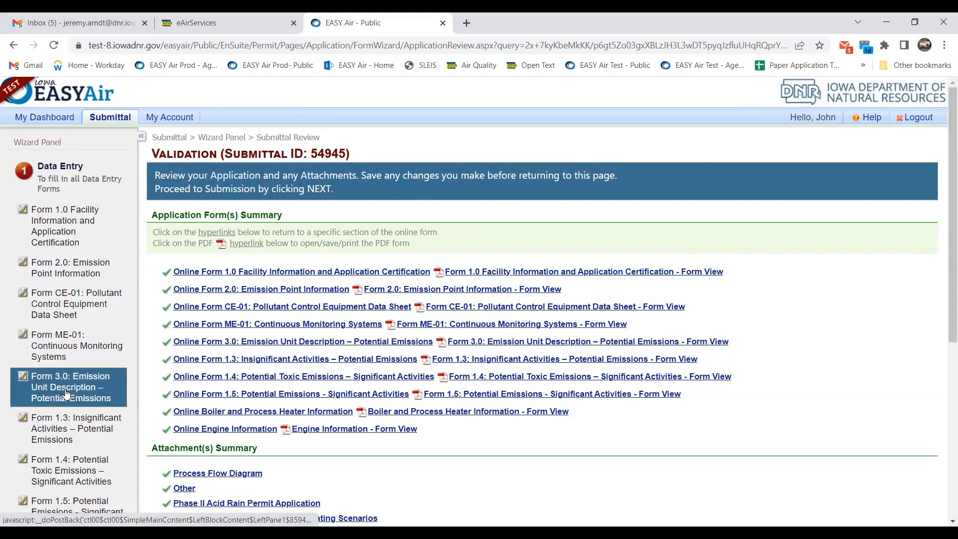
{"action": "scroll", "coordinate": [72, 504], "scroll_direction": "down", "scroll_amount": 1}
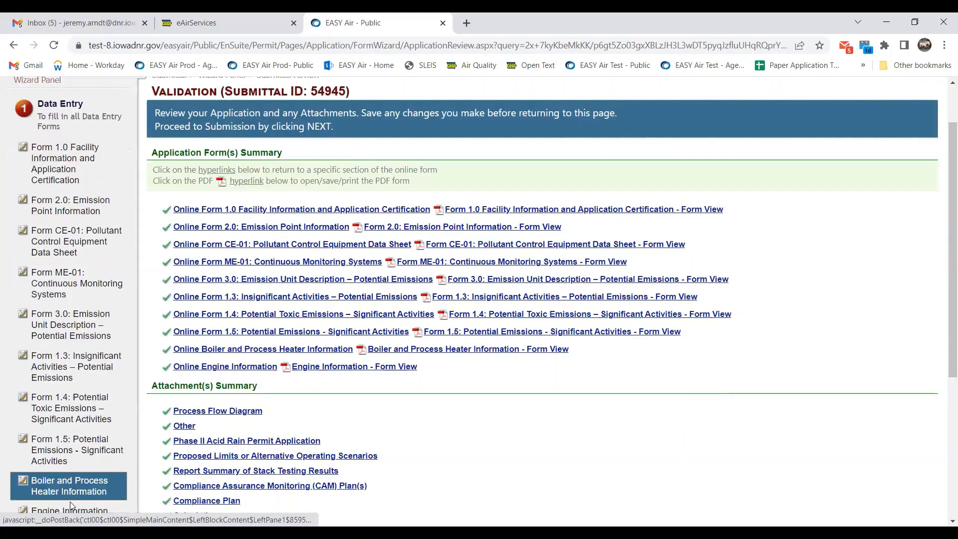
{"action": "scroll", "coordinate": [68, 412], "scroll_direction": "down", "scroll_amount": 3}
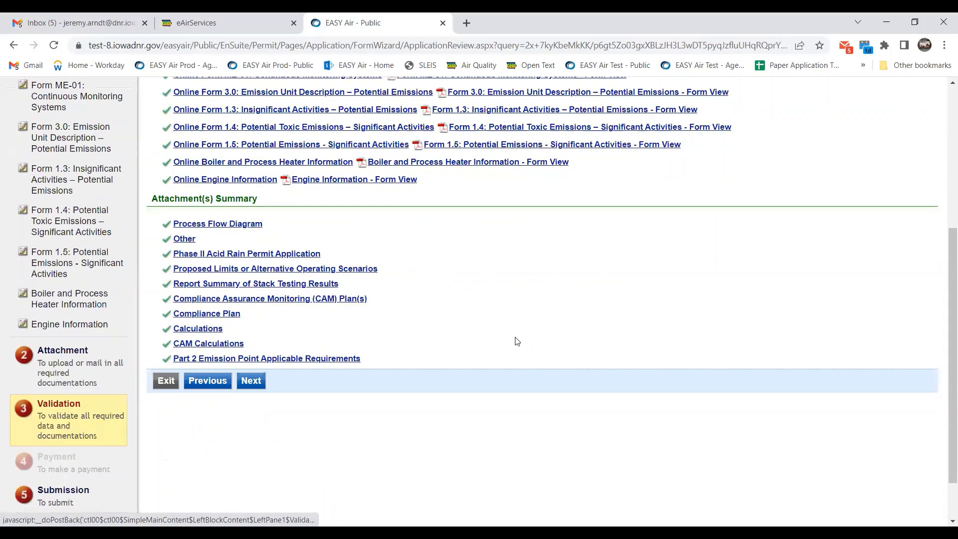
{"action": "scroll", "coordinate": [167, 270], "scroll_direction": "up", "scroll_amount": 4}
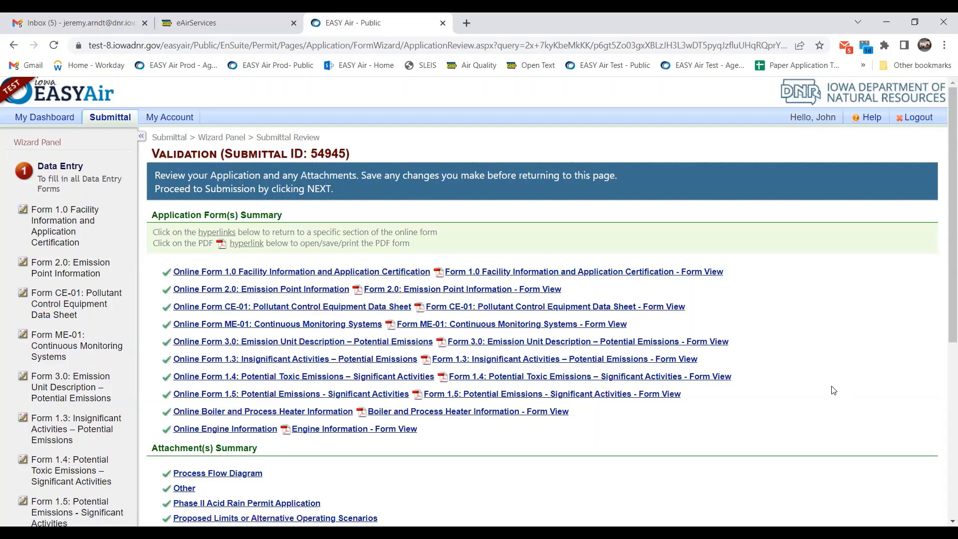
{"action": "scroll", "coordinate": [829, 379], "scroll_direction": "down", "scroll_amount": 1}
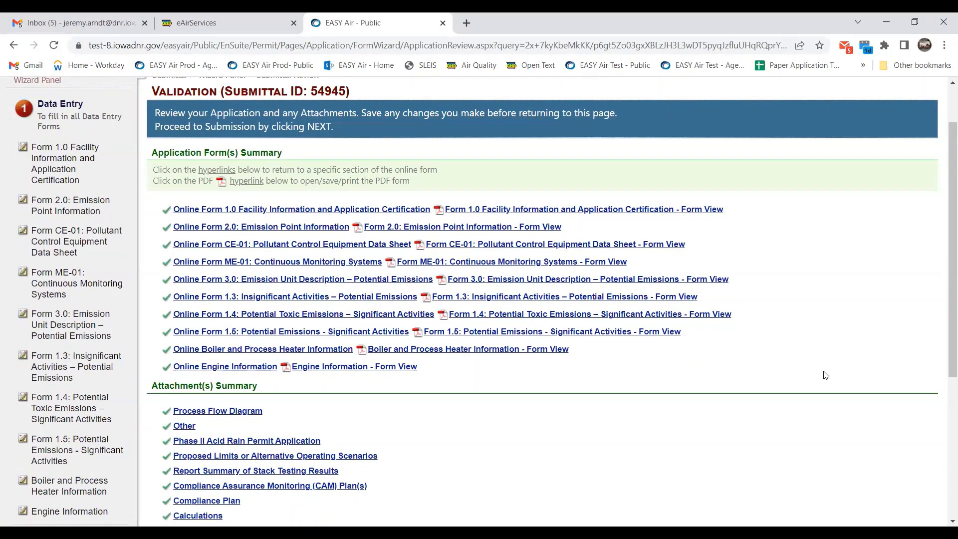
{"action": "scroll", "coordinate": [394, 367], "scroll_direction": "down", "scroll_amount": 3}
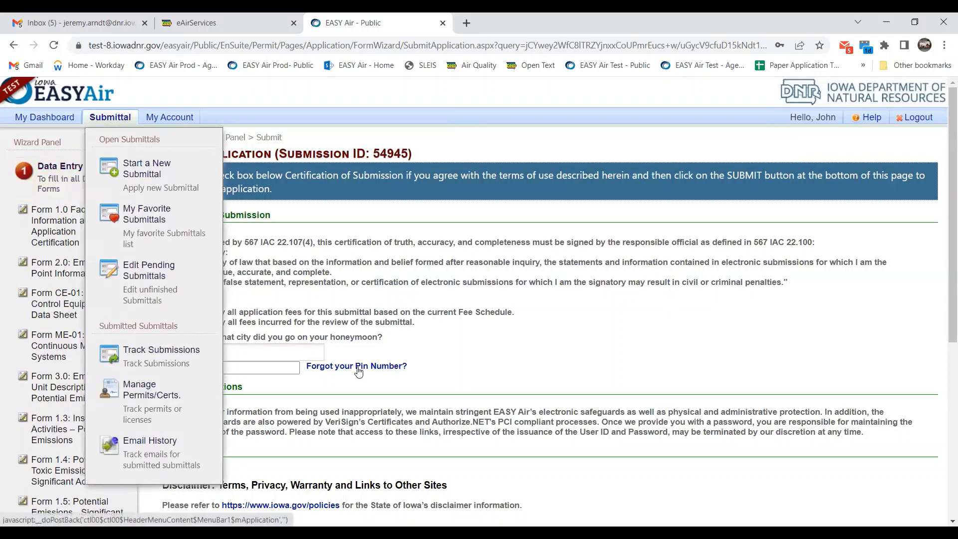
Start a new Title V Application submittal via Submittal > Start a New Submittal.
{"action": "mouse_move", "coordinate": [110, 119]}
{"action": "left_click", "coordinate": [149, 167]}
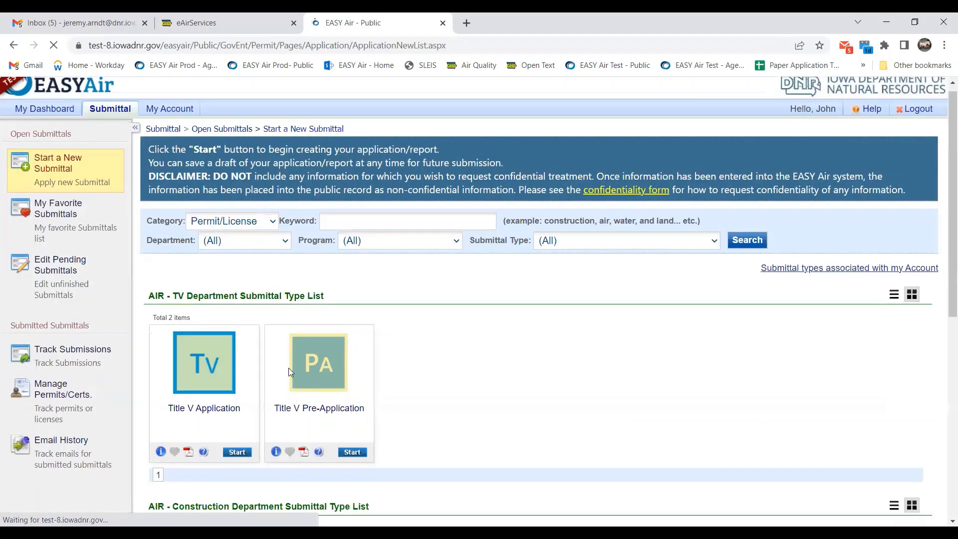
{"action": "scroll", "coordinate": [248, 399], "scroll_direction": "down", "scroll_amount": 1}
{"action": "left_click", "coordinate": [228, 401]}
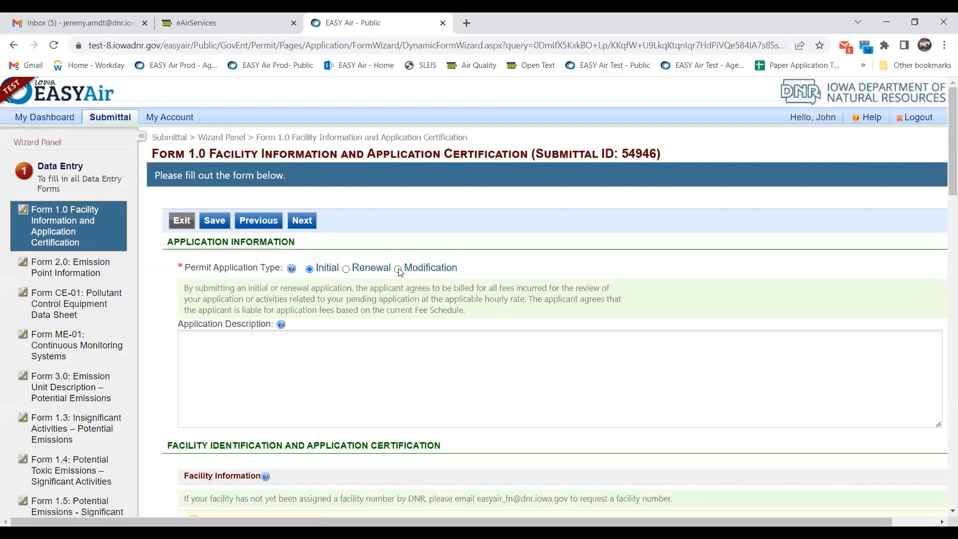
Set the permit application type to Modification with Administrative Amendment selected.
{"action": "left_click", "coordinate": [398, 269]}
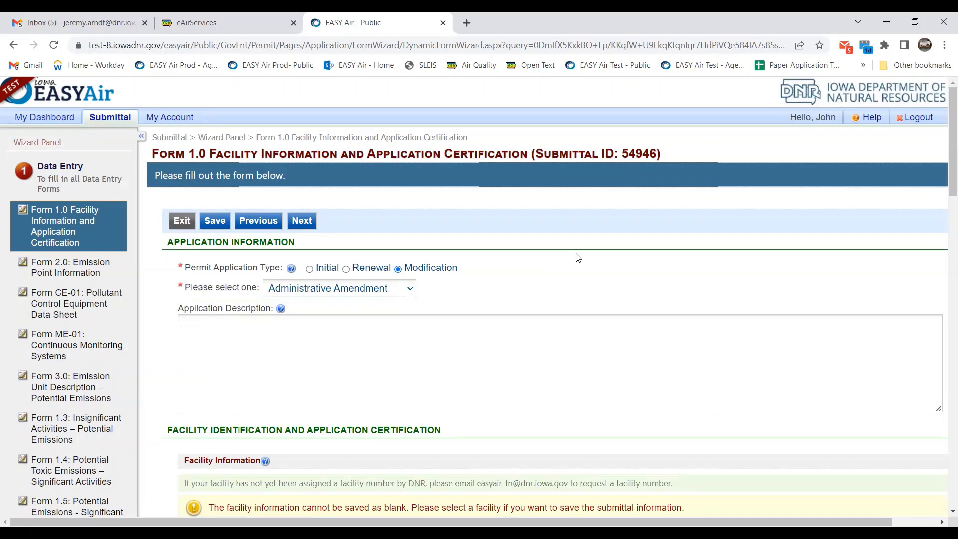
{"action": "scroll", "coordinate": [577, 257], "scroll_direction": "down", "scroll_amount": 1}
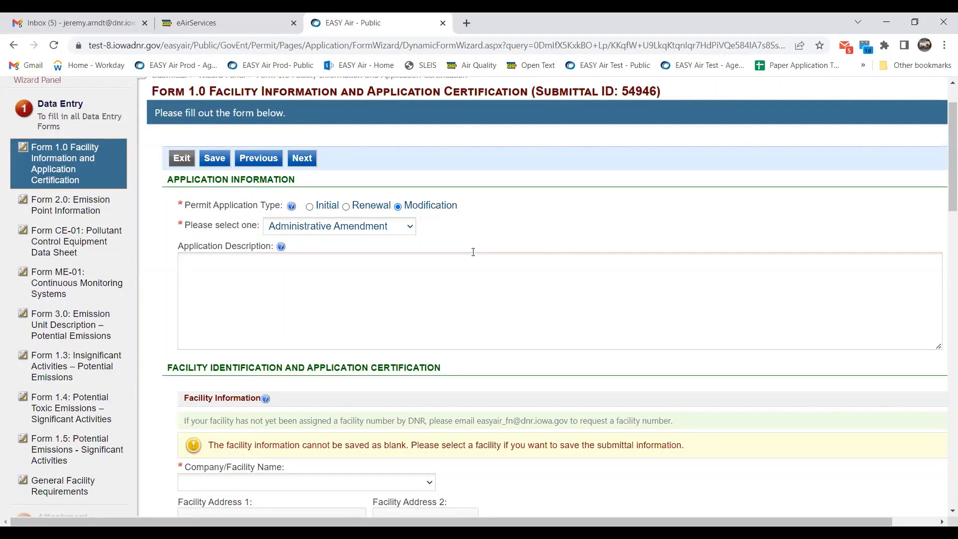
{"action": "left_click", "coordinate": [404, 230]}
{"action": "left_click", "coordinate": [497, 221]}
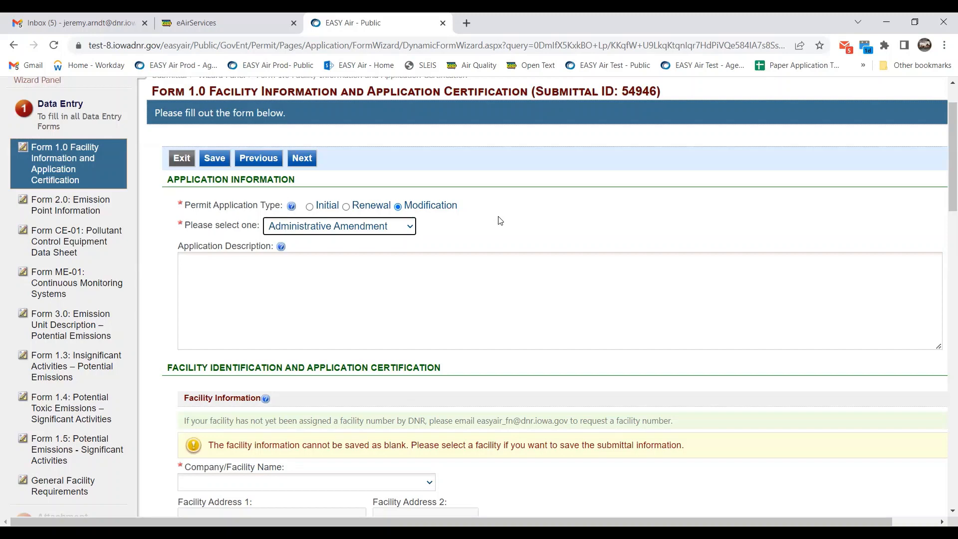
{"action": "scroll", "coordinate": [500, 220], "scroll_direction": "up", "scroll_amount": 2}
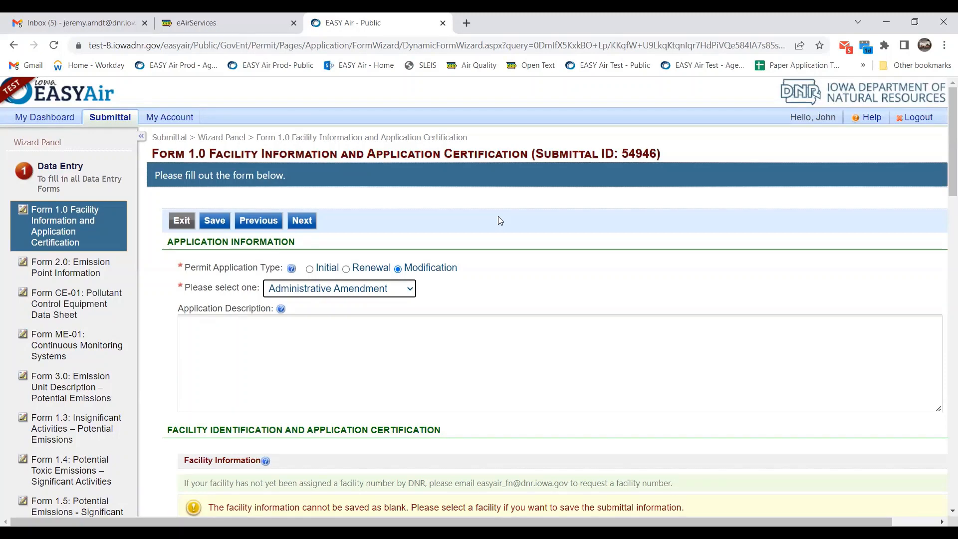
{"action": "scroll", "coordinate": [500, 220], "scroll_direction": "down", "scroll_amount": 1}
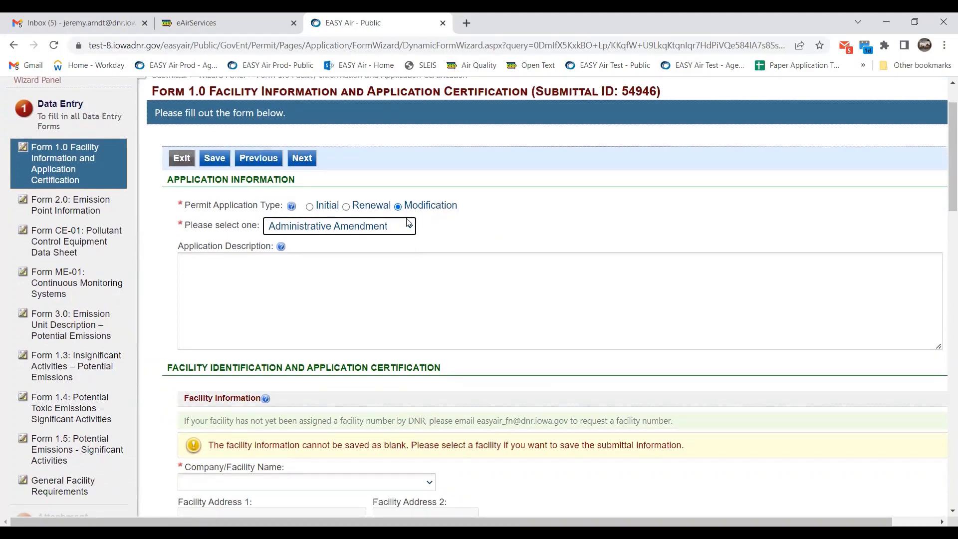
{"action": "scroll", "coordinate": [464, 226], "scroll_direction": "down", "scroll_amount": 1}
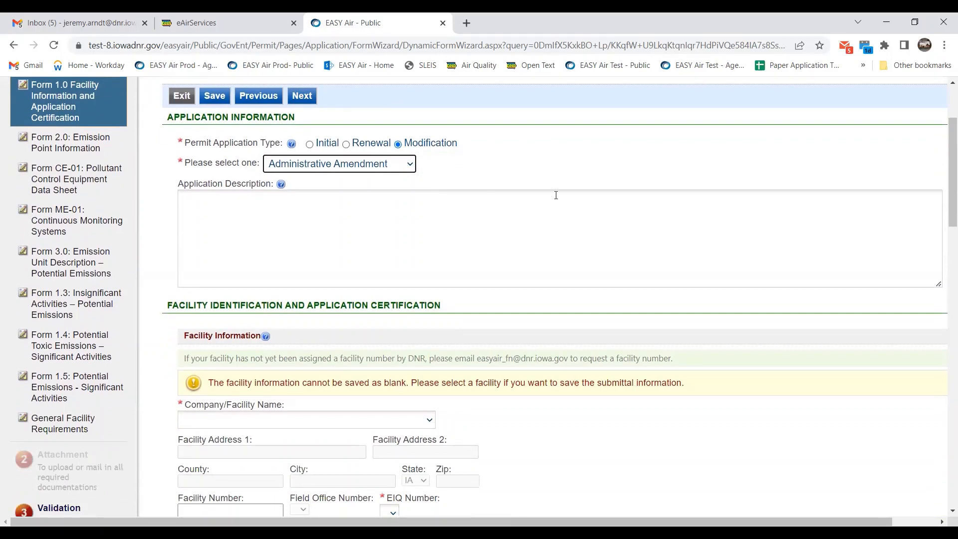
{"action": "scroll", "coordinate": [556, 202], "scroll_direction": "down", "scroll_amount": 1}
Choose SLEIS SAMPLE FACILITY as the company/facility and set the permit contact prefix to Mr.
{"action": "left_click", "coordinate": [397, 358]}
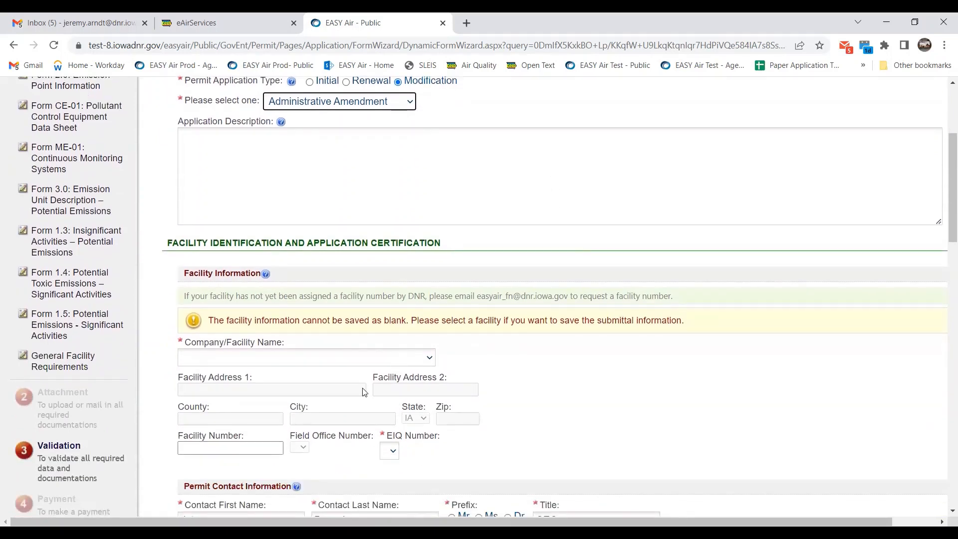
{"action": "left_click", "coordinate": [365, 398]}
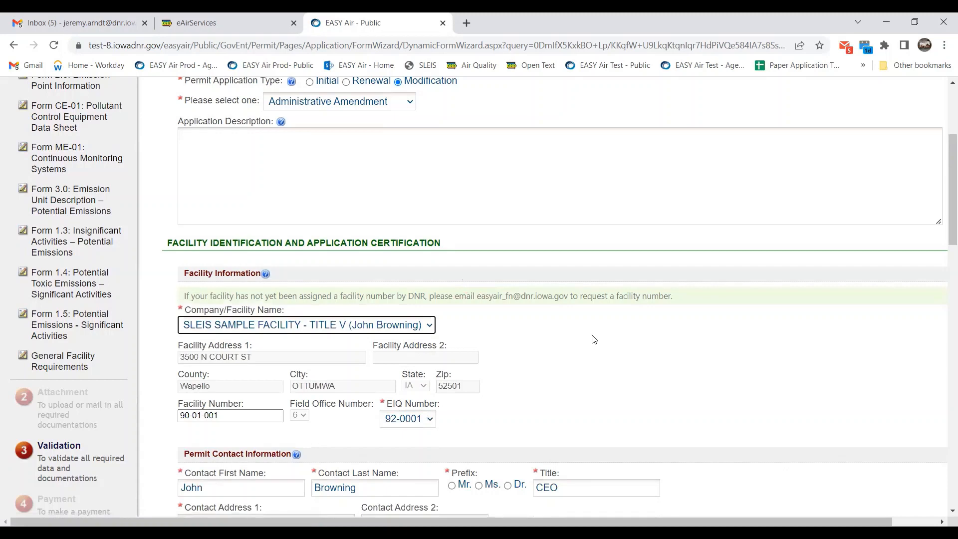
{"action": "scroll", "coordinate": [559, 354], "scroll_direction": "down", "scroll_amount": 2}
{"action": "left_click", "coordinate": [451, 362]}
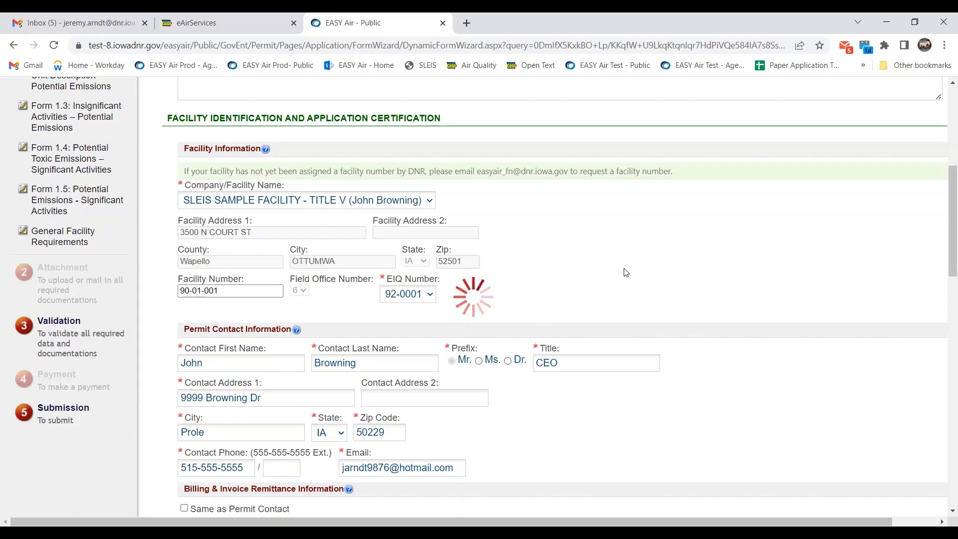
Enter 11 total facility employees and mark the responsible official same as permit contact.
{"action": "scroll", "coordinate": [597, 289], "scroll_direction": "down", "scroll_amount": 5}
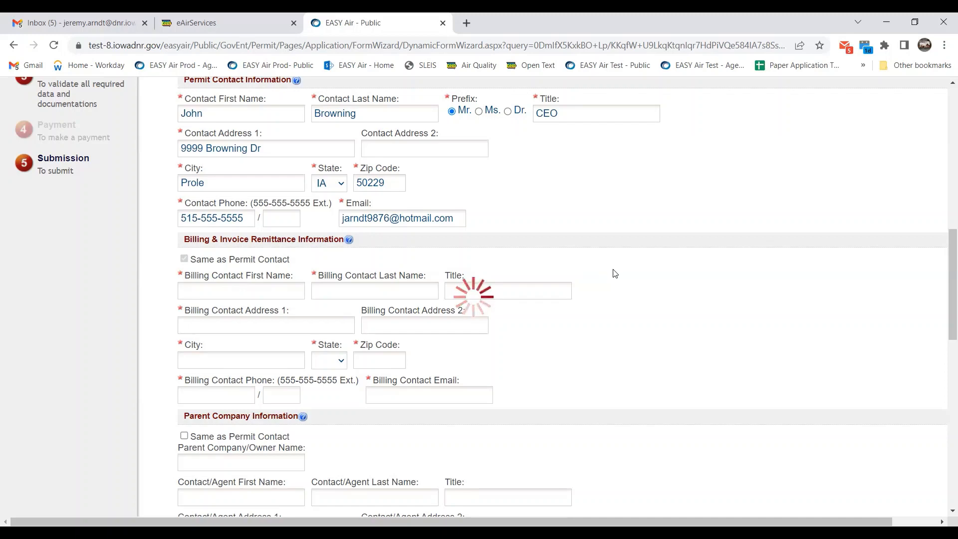
{"action": "scroll", "coordinate": [614, 274], "scroll_direction": "down", "scroll_amount": 7}
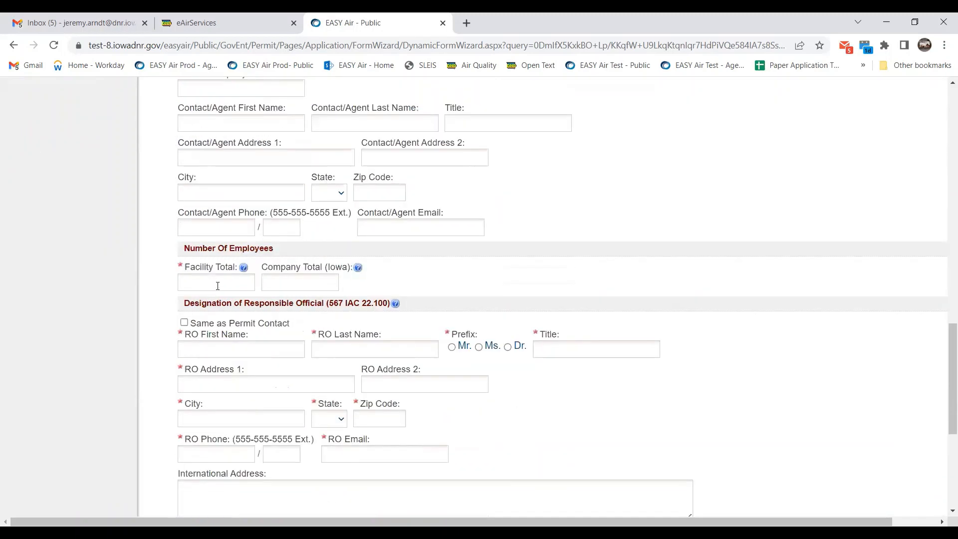
{"action": "left_click", "coordinate": [217, 285]}
{"action": "type", "text": "11"}
{"action": "left_click", "coordinate": [184, 322]}
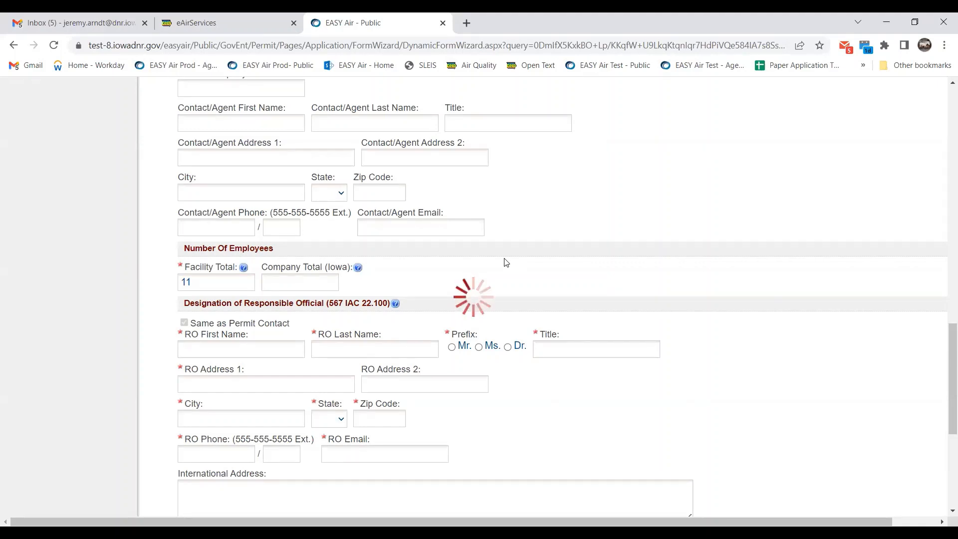
Save Form 1.0 and check the success message.
{"action": "scroll", "coordinate": [342, 474], "scroll_direction": "down", "scroll_amount": 6}
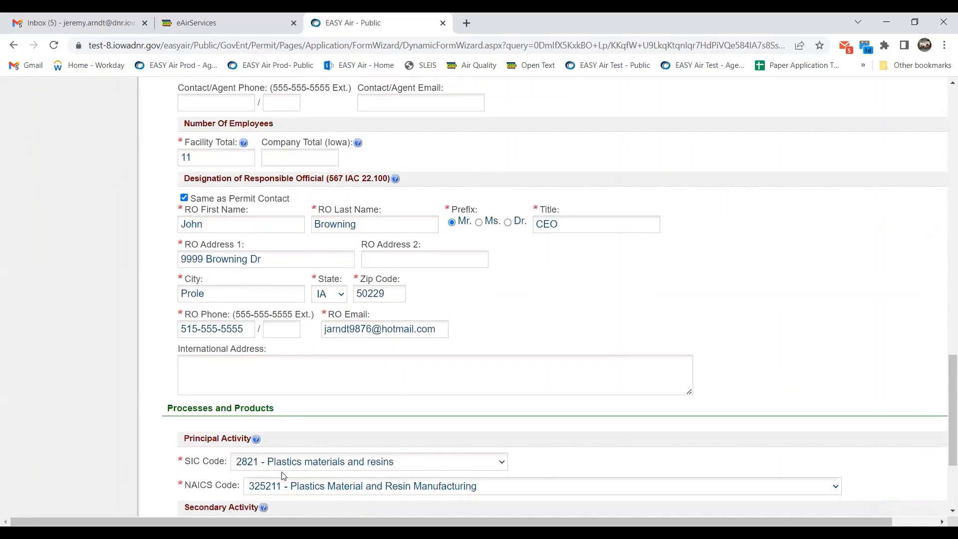
{"action": "left_click", "coordinate": [213, 425]}
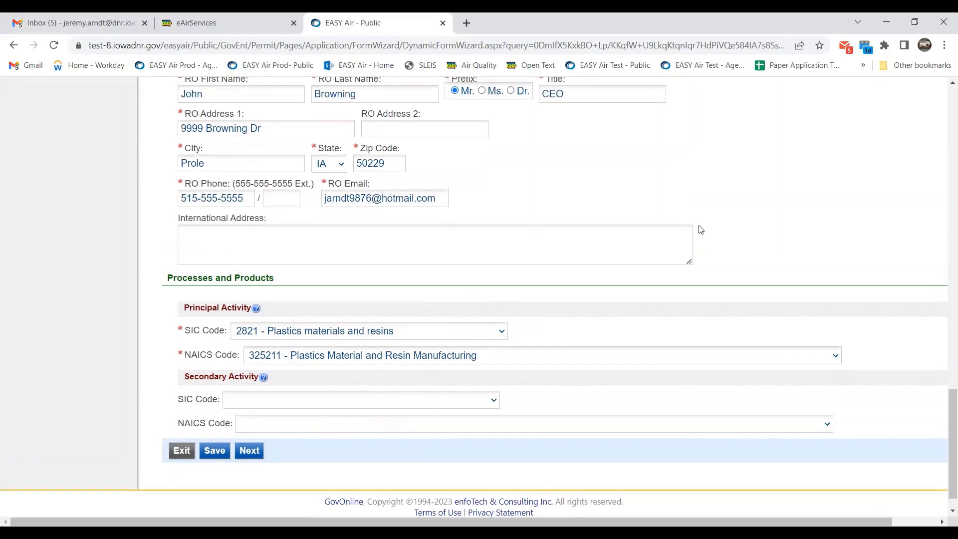
{"action": "scroll", "coordinate": [700, 230], "scroll_direction": "up", "scroll_amount": 7}
{"action": "scroll", "coordinate": [701, 230], "scroll_direction": "up", "scroll_amount": 6}
{"action": "scroll", "coordinate": [701, 229], "scroll_direction": "up", "scroll_amount": 11}
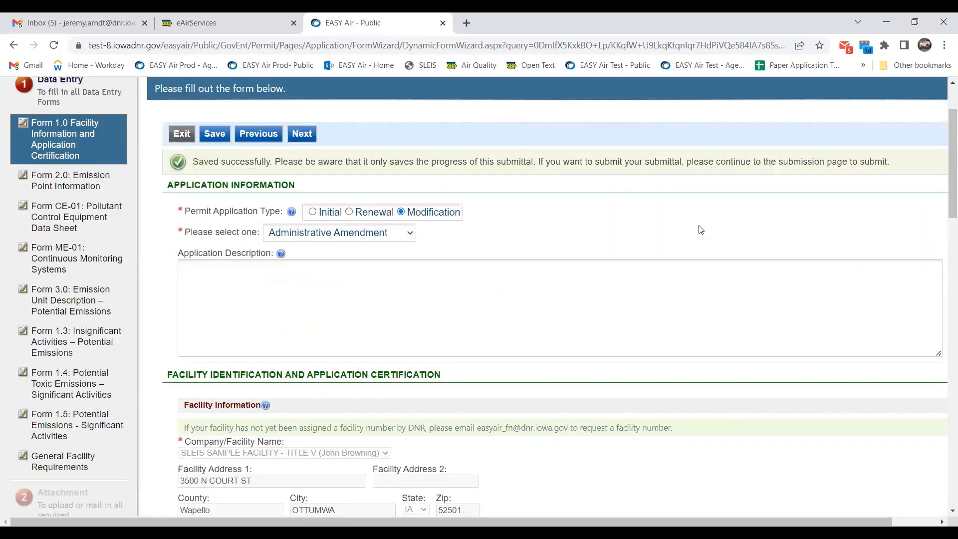
{"action": "scroll", "coordinate": [180, 210], "scroll_direction": "down", "scroll_amount": 8}
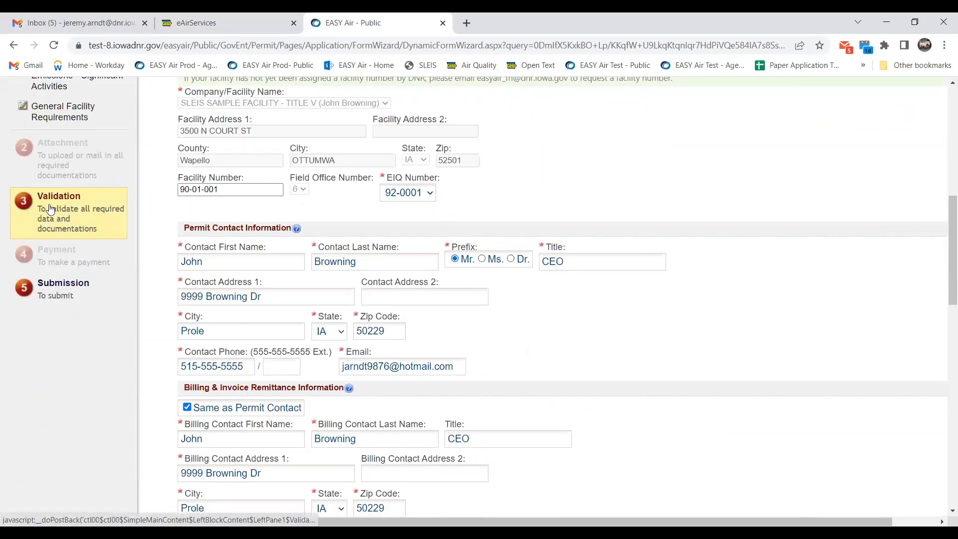
Run validation on submittal 54946 and review its flagged items, including empty Form 1.4.
{"action": "left_click", "coordinate": [50, 208]}
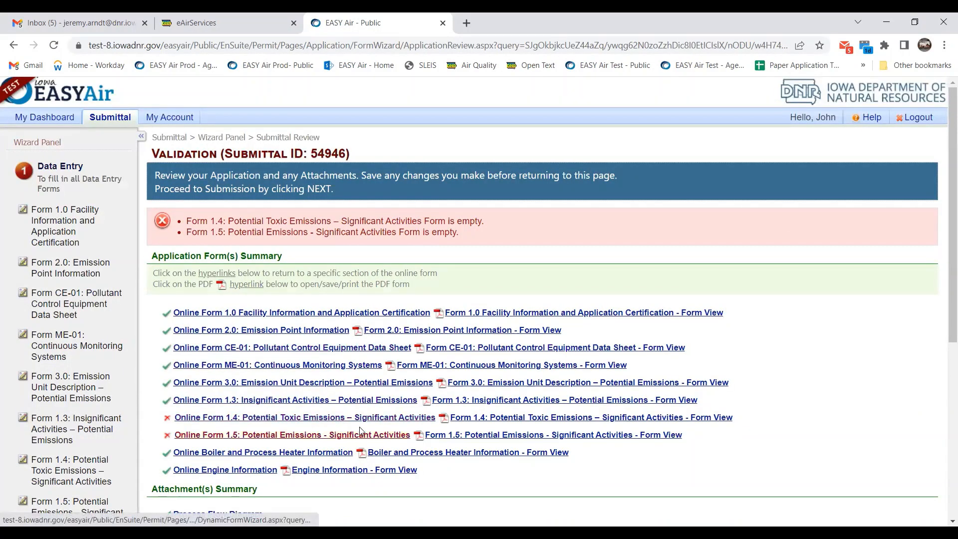
{"action": "scroll", "coordinate": [382, 392], "scroll_direction": "down", "scroll_amount": 1}
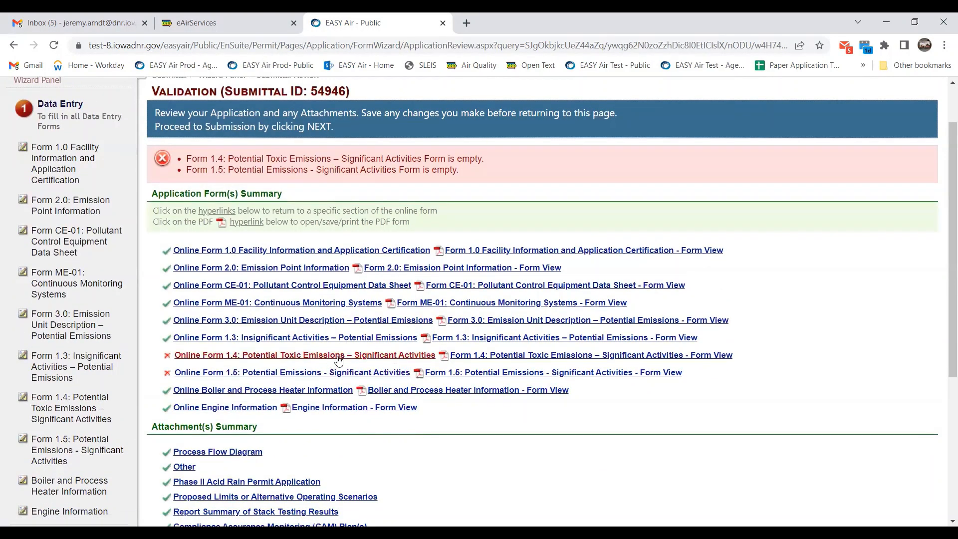
{"action": "scroll", "coordinate": [344, 359], "scroll_direction": "down", "scroll_amount": 1}
{"action": "scroll", "coordinate": [345, 358], "scroll_direction": "down", "scroll_amount": 3}
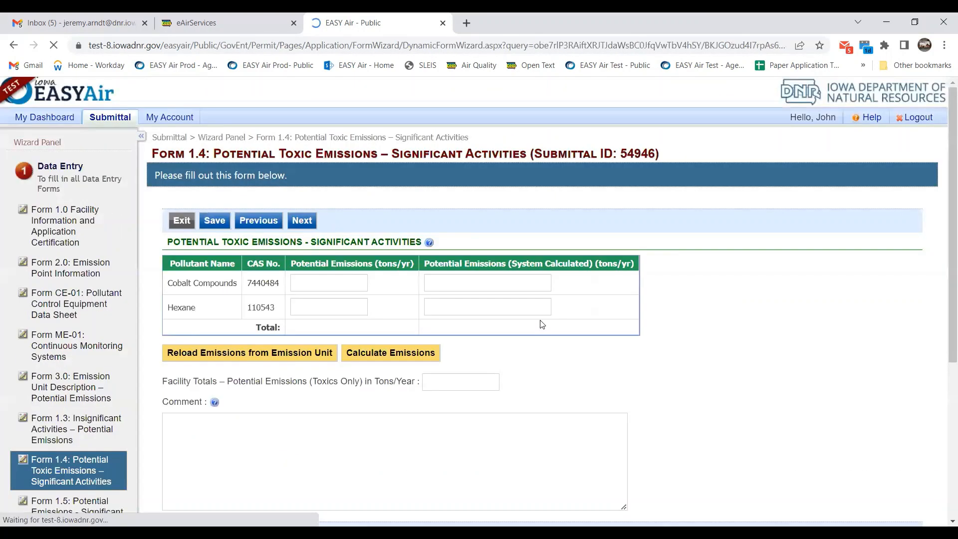
{"action": "scroll", "coordinate": [315, 404], "scroll_direction": "down", "scroll_amount": 2}
Continue past Form 1.4 and return to Validation to reach the Boiler and Process Heater form.
{"action": "left_click", "coordinate": [302, 408]}
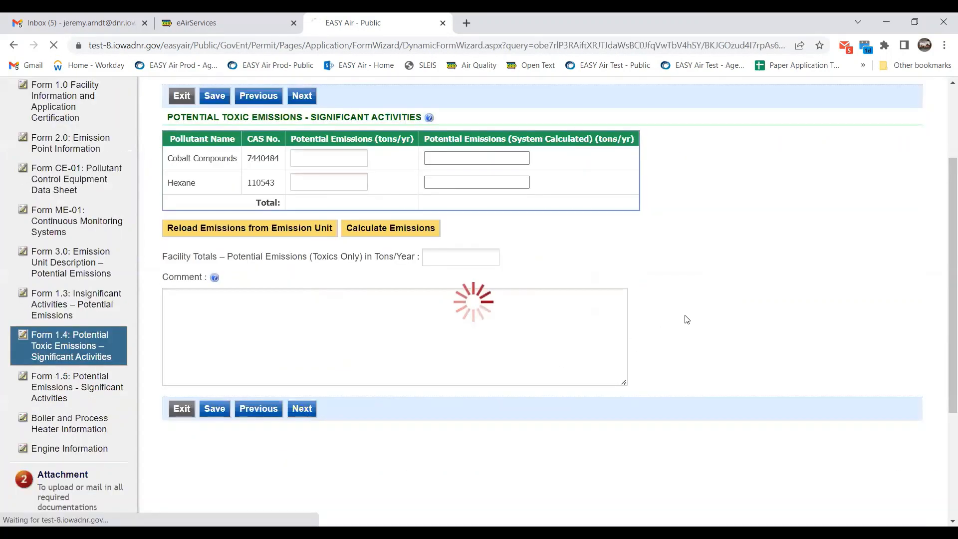
{"action": "scroll", "coordinate": [499, 371], "scroll_direction": "down", "scroll_amount": 6}
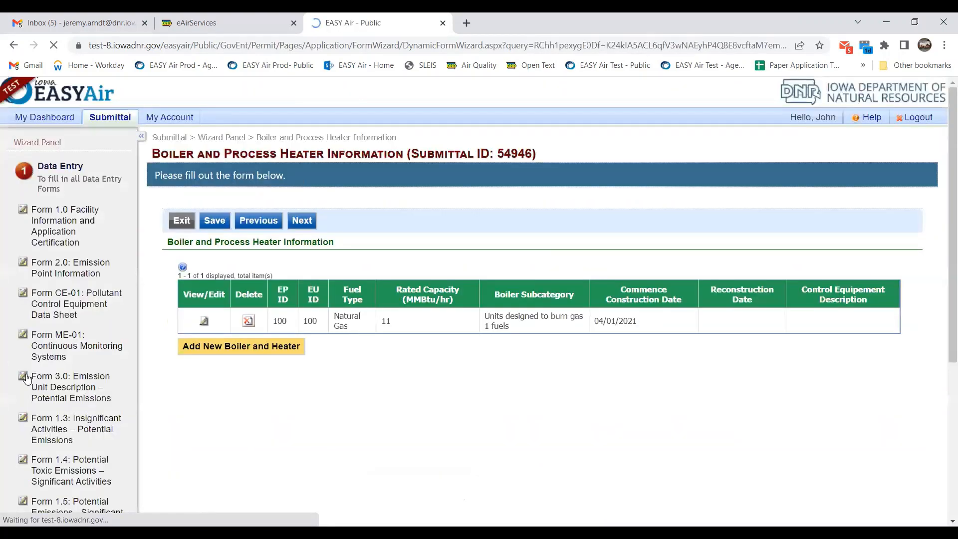
{"action": "scroll", "coordinate": [59, 410], "scroll_direction": "down", "scroll_amount": 5}
{"action": "left_click", "coordinate": [80, 416]}
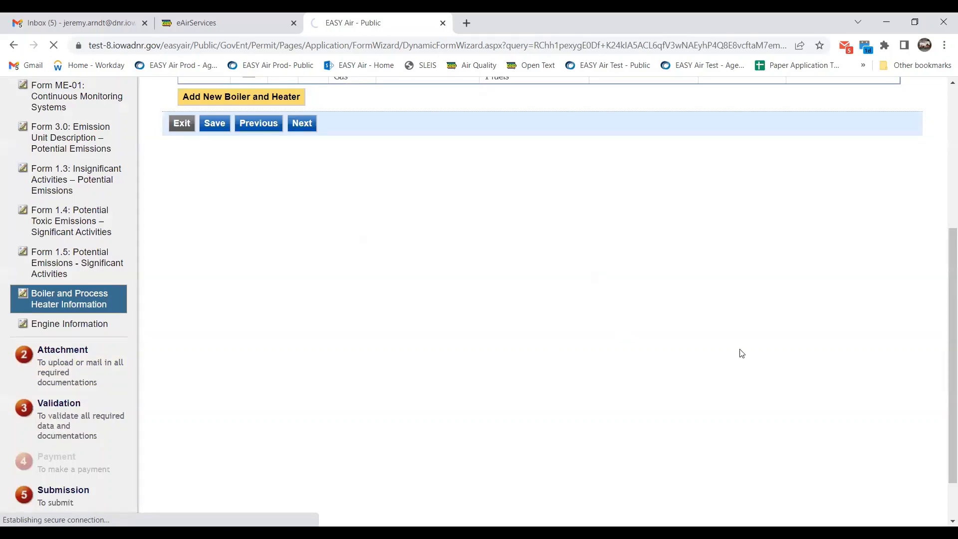
{"action": "scroll", "coordinate": [731, 357], "scroll_direction": "down", "scroll_amount": 1}
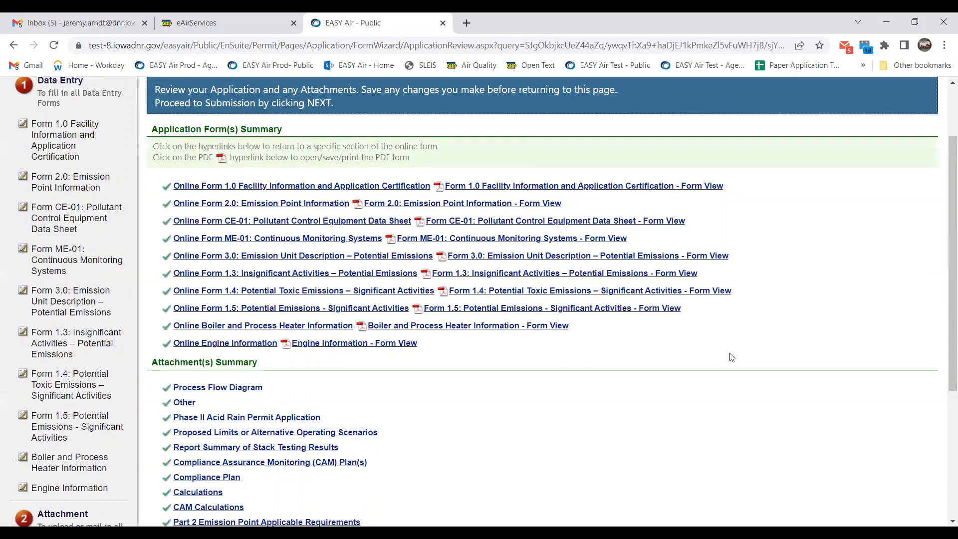
{"action": "scroll", "coordinate": [720, 359], "scroll_direction": "down", "scroll_amount": 4}
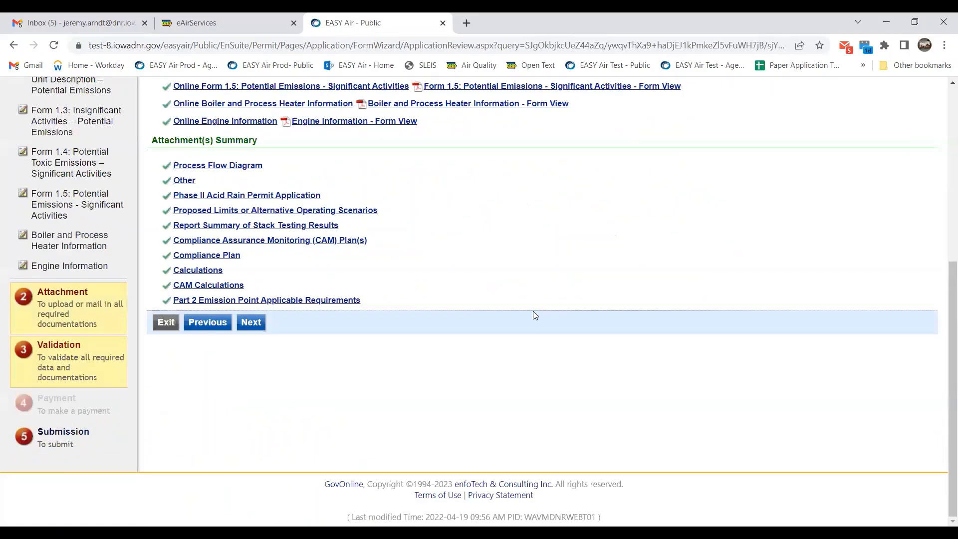
{"action": "scroll", "coordinate": [518, 320], "scroll_direction": "up", "scroll_amount": 4}
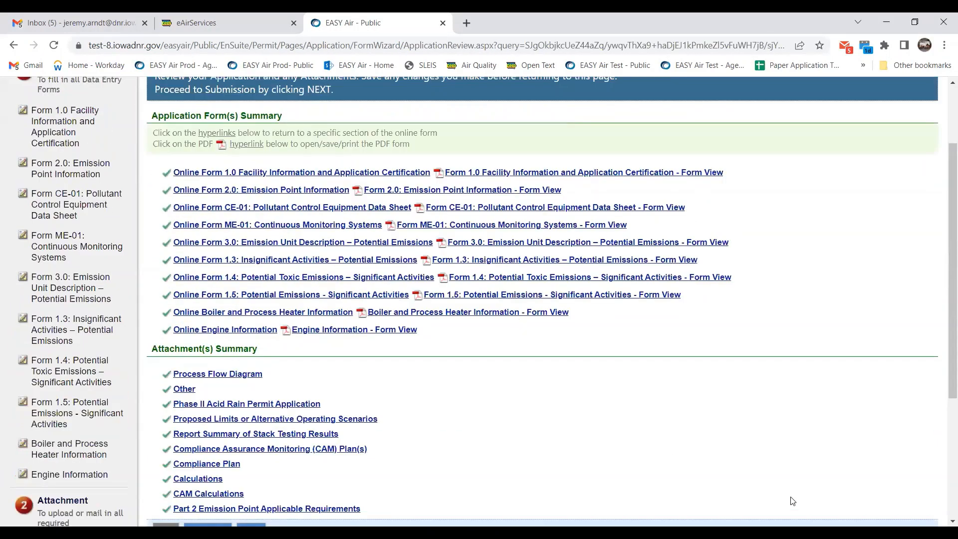
{"action": "scroll", "coordinate": [787, 470], "scroll_direction": "up", "scroll_amount": 2}
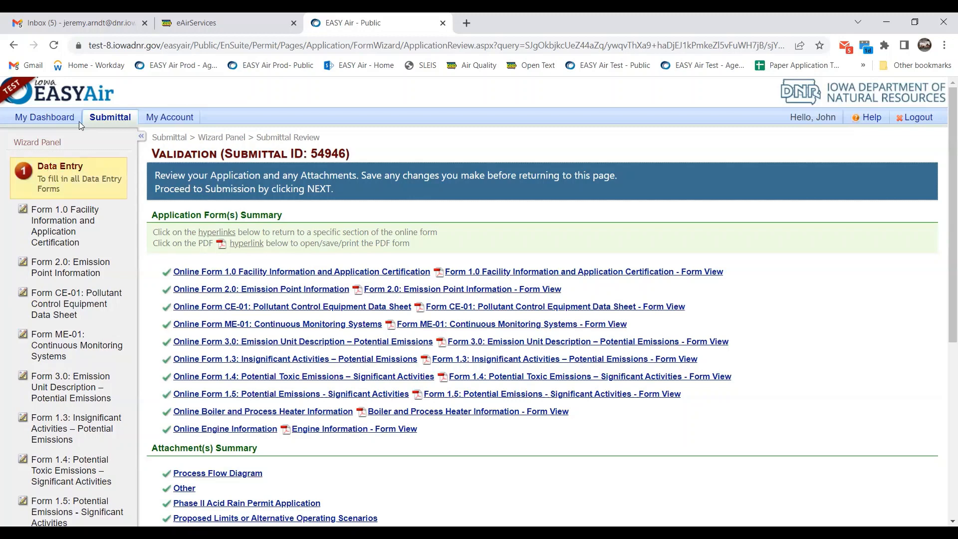
Open Edit Pending Submittals and highlight the Amendment status on the 54927 row.
{"action": "mouse_move", "coordinate": [116, 122]}
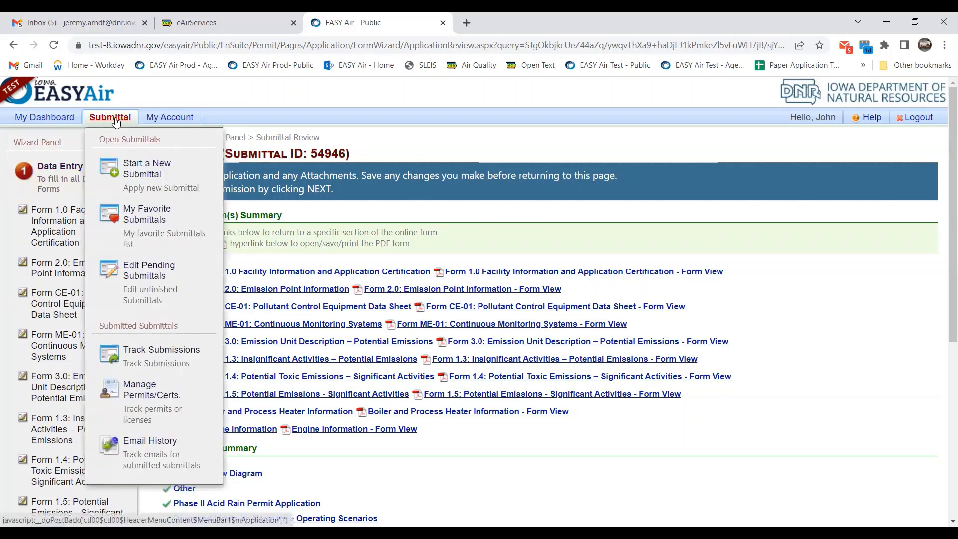
{"action": "left_click", "coordinate": [144, 280]}
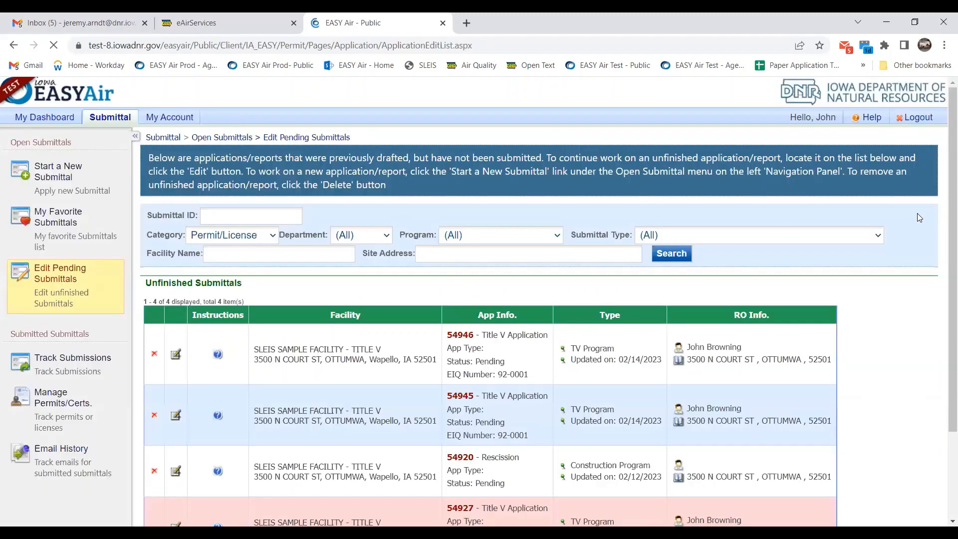
{"action": "scroll", "coordinate": [918, 217], "scroll_direction": "down", "scroll_amount": 3}
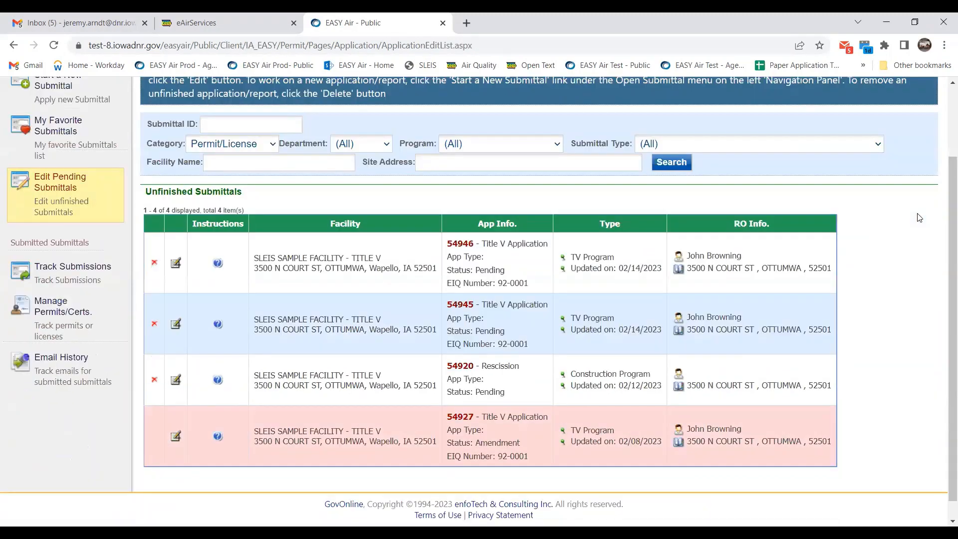
{"action": "scroll", "coordinate": [919, 218], "scroll_direction": "down", "scroll_amount": 1}
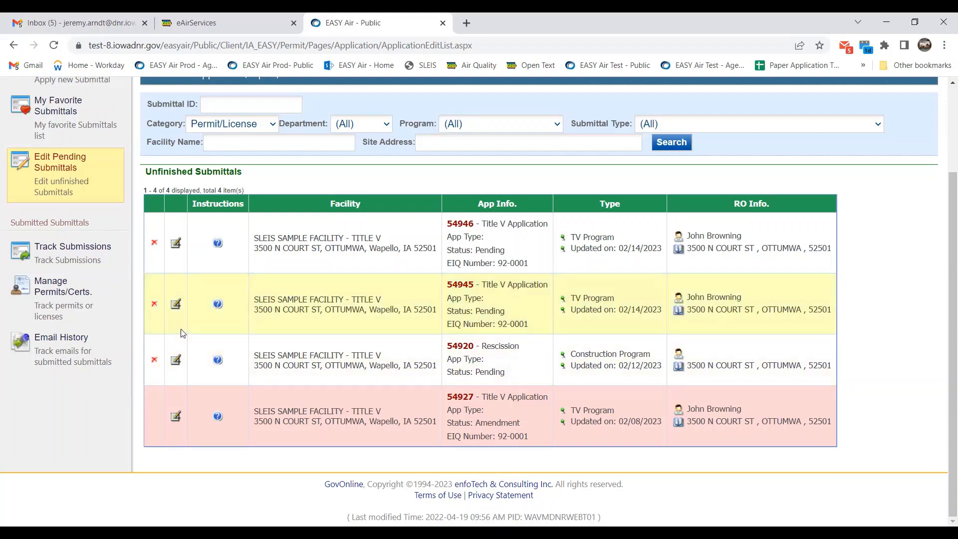
{"action": "scroll", "coordinate": [299, 324], "scroll_direction": "up", "scroll_amount": 3}
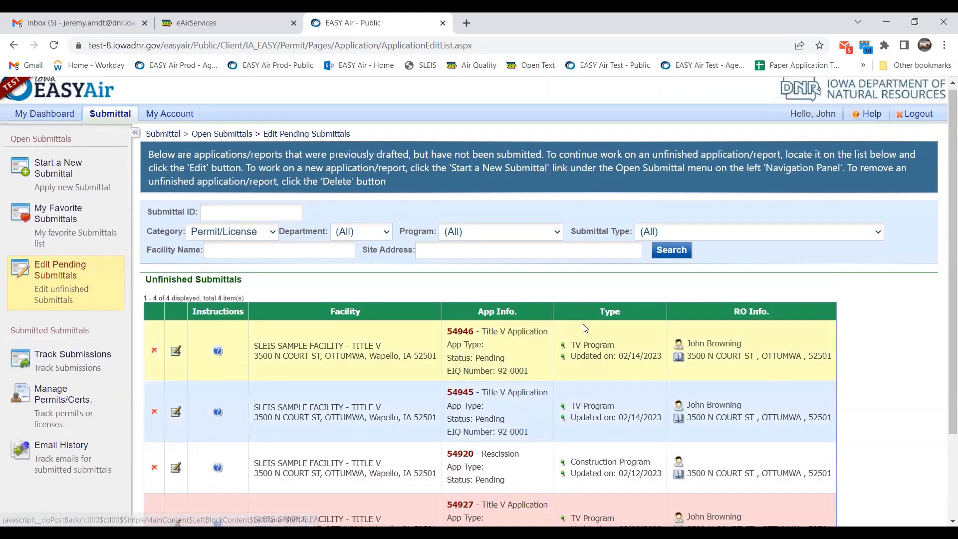
{"action": "scroll", "coordinate": [698, 374], "scroll_direction": "down", "scroll_amount": 2}
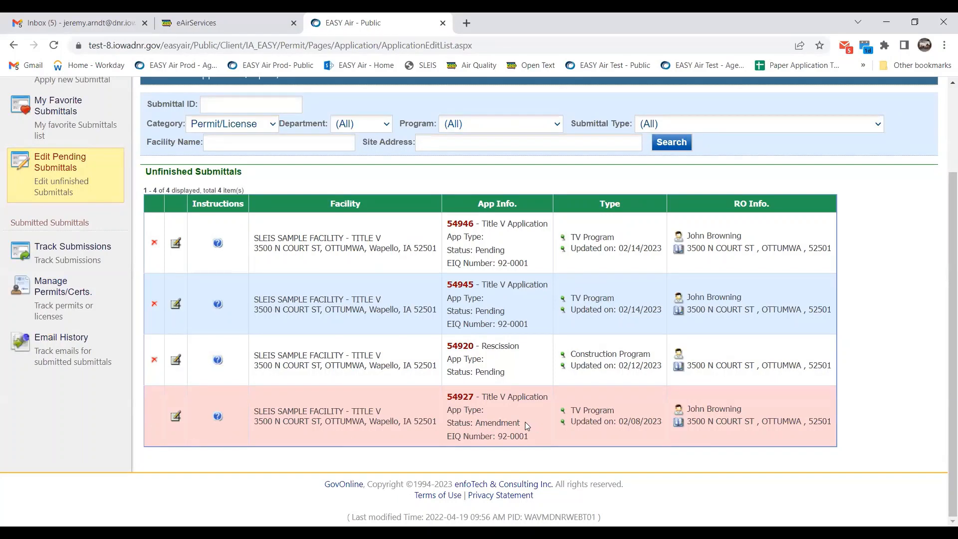
{"action": "left_click_drag", "start_coordinate": [524, 425], "coordinate": [488, 425]}
{"action": "left_click_drag", "start_coordinate": [479, 426], "coordinate": [475, 426]}
Open submittal 54927's Comment List and highlight the 02/08/2023 sent-back-for-amending comment.
{"action": "left_click", "coordinate": [176, 417]}
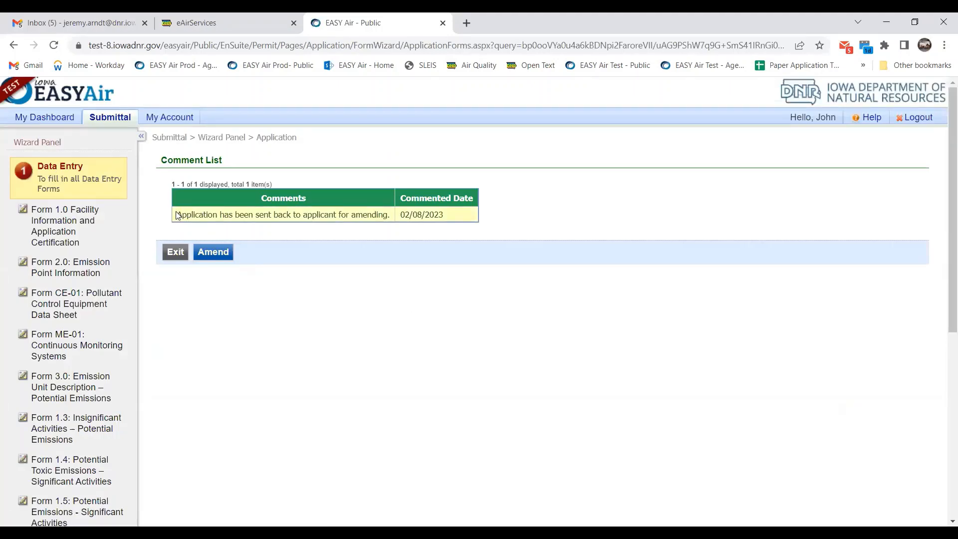
{"action": "left_click_drag", "start_coordinate": [176, 215], "coordinate": [388, 215]}
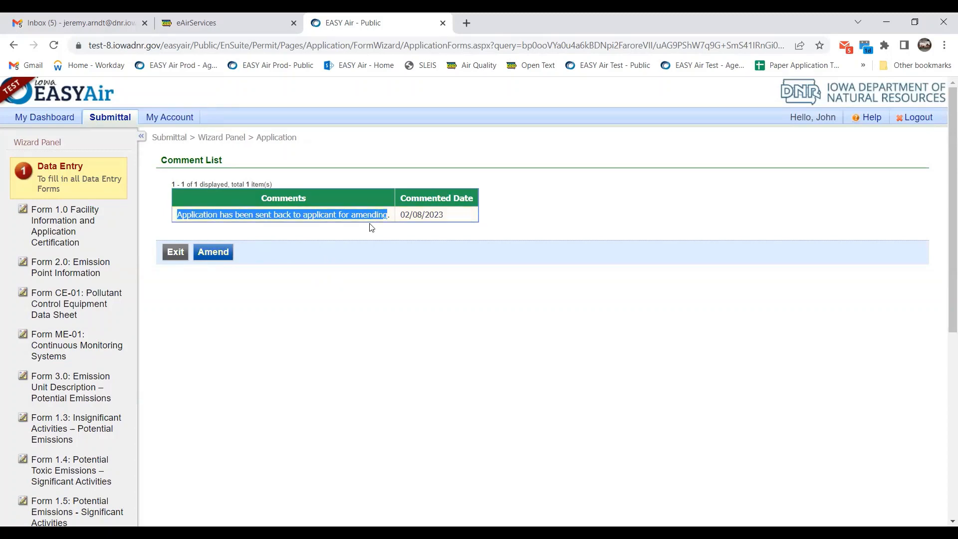
Start the amendment of submittal 54927, opening its Form 1.0.
{"action": "left_click", "coordinate": [223, 255]}
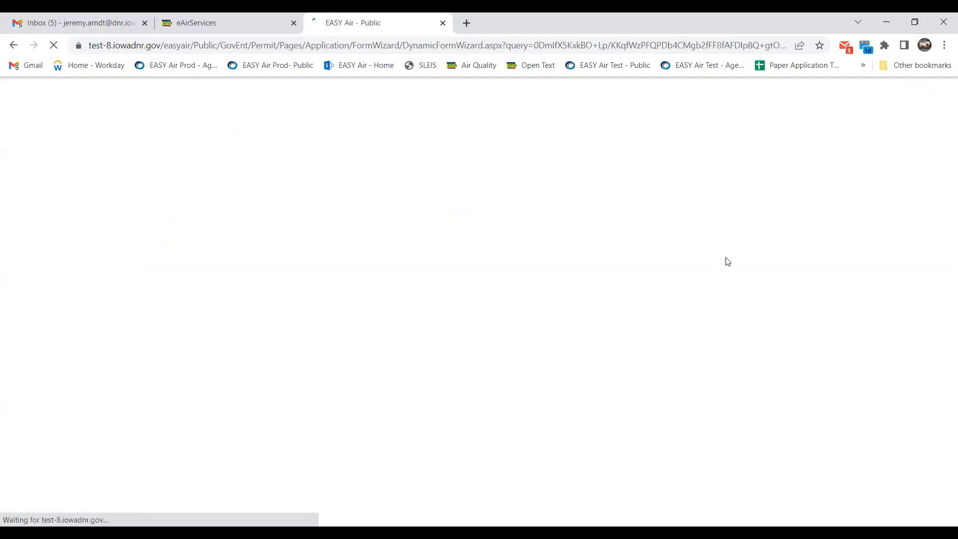
{"action": "scroll", "coordinate": [694, 276], "scroll_direction": "down", "scroll_amount": 2}
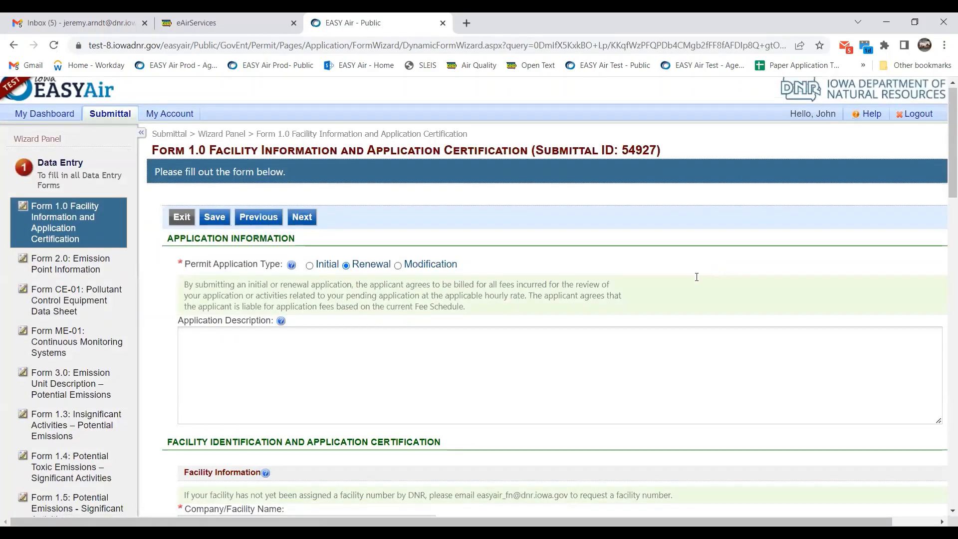
{"action": "scroll", "coordinate": [669, 269], "scroll_direction": "down", "scroll_amount": 4}
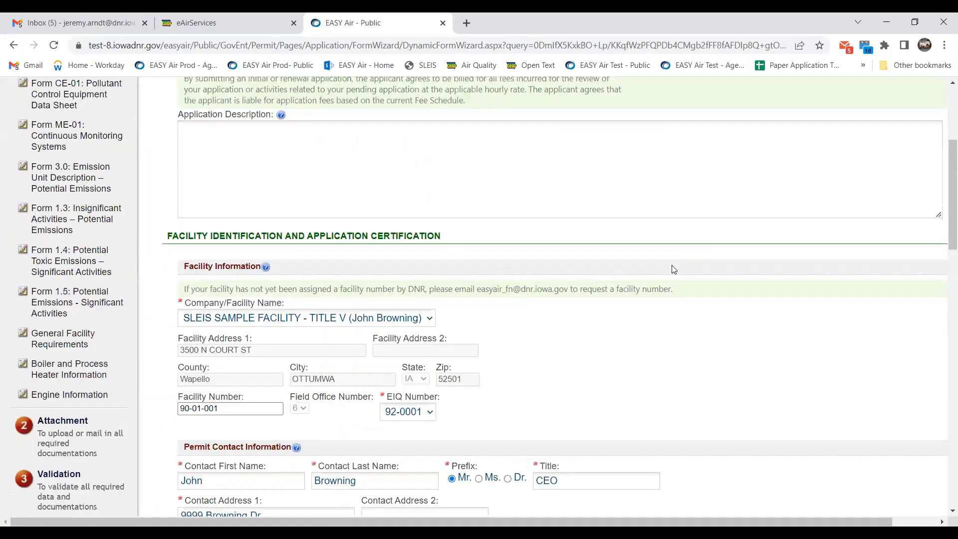
{"action": "scroll", "coordinate": [675, 269], "scroll_direction": "down", "scroll_amount": 1}
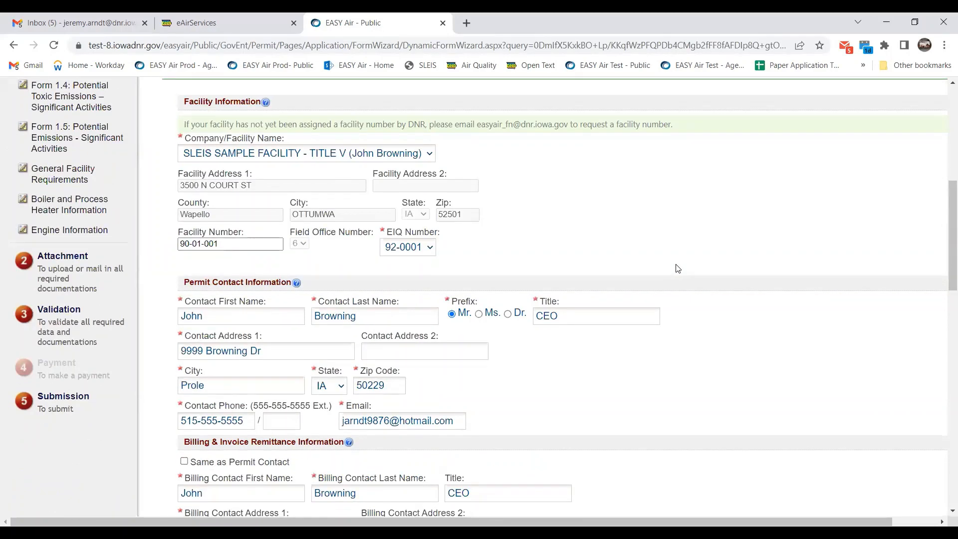
{"action": "scroll", "coordinate": [677, 269], "scroll_direction": "up", "scroll_amount": 1}
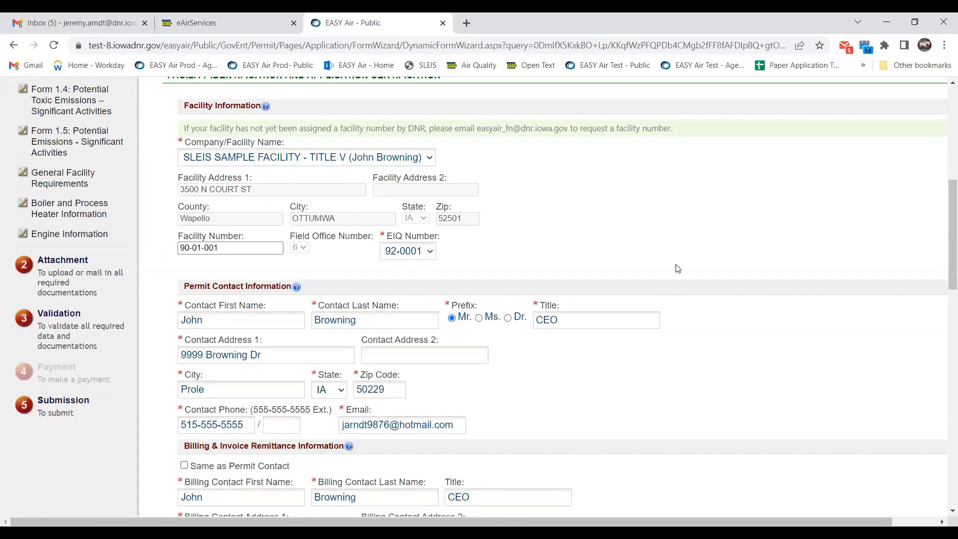
{"action": "scroll", "coordinate": [678, 269], "scroll_direction": "up", "scroll_amount": 8}
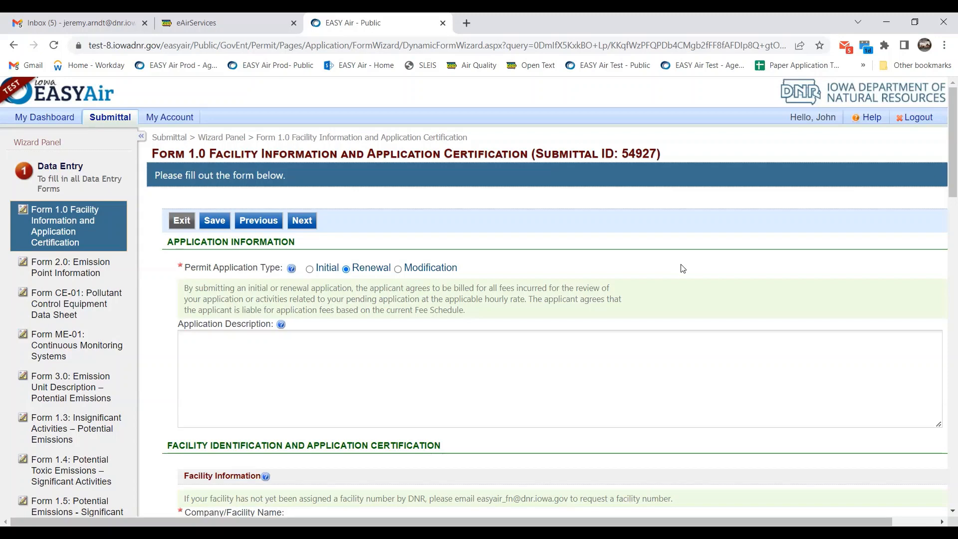
Change the Permit Contact's prefix on Form 1.0 to Dr.
{"action": "scroll", "coordinate": [464, 237], "scroll_direction": "down", "scroll_amount": 1}
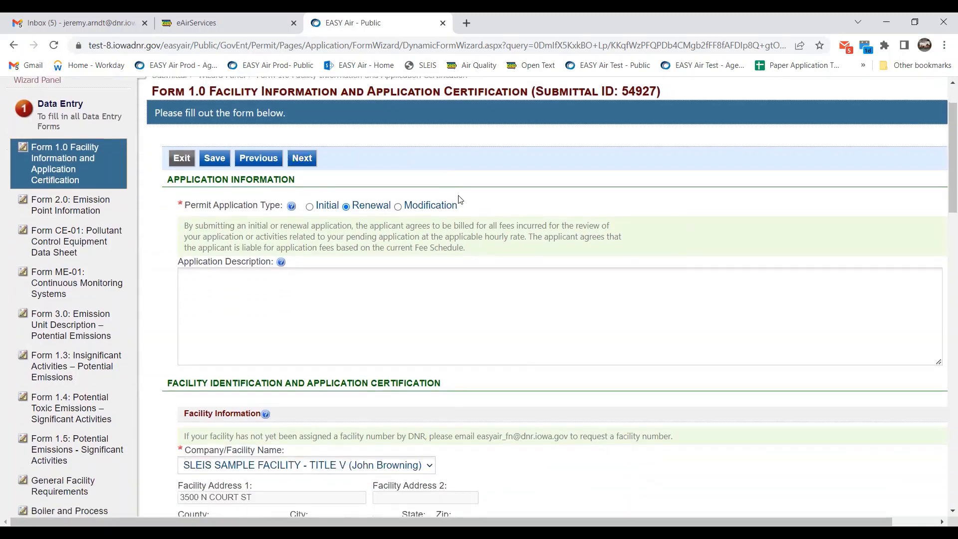
{"action": "scroll", "coordinate": [459, 198], "scroll_direction": "down", "scroll_amount": 1}
{"action": "scroll", "coordinate": [488, 209], "scroll_direction": "down", "scroll_amount": 1}
{"action": "scroll", "coordinate": [303, 129], "scroll_direction": "up", "scroll_amount": 3}
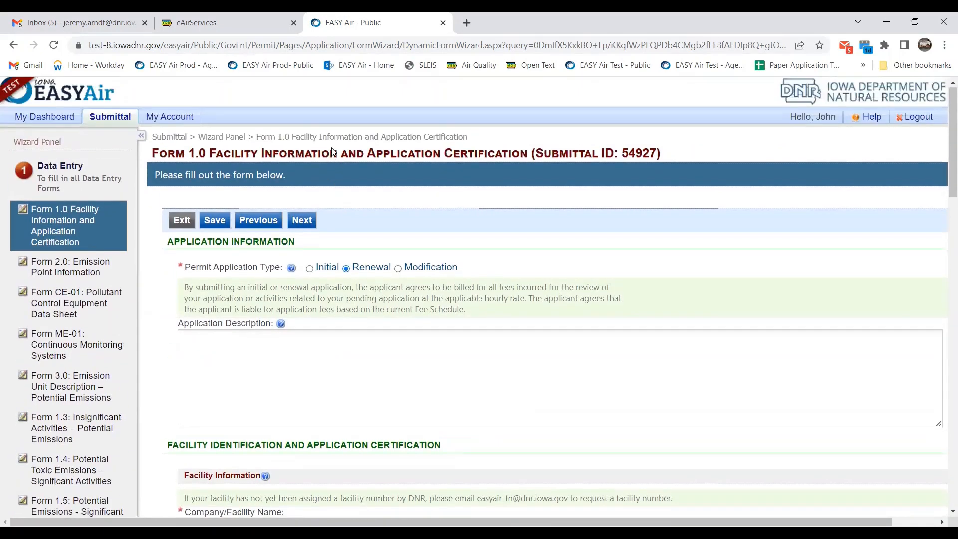
{"action": "scroll", "coordinate": [341, 162], "scroll_direction": "down", "scroll_amount": 1}
{"action": "scroll", "coordinate": [475, 274], "scroll_direction": "down", "scroll_amount": 4}
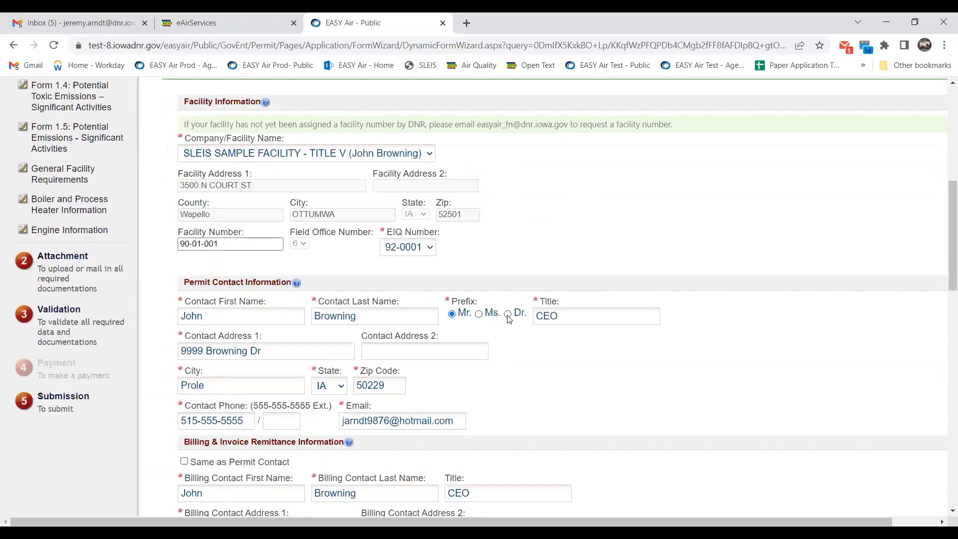
{"action": "left_click", "coordinate": [523, 318]}
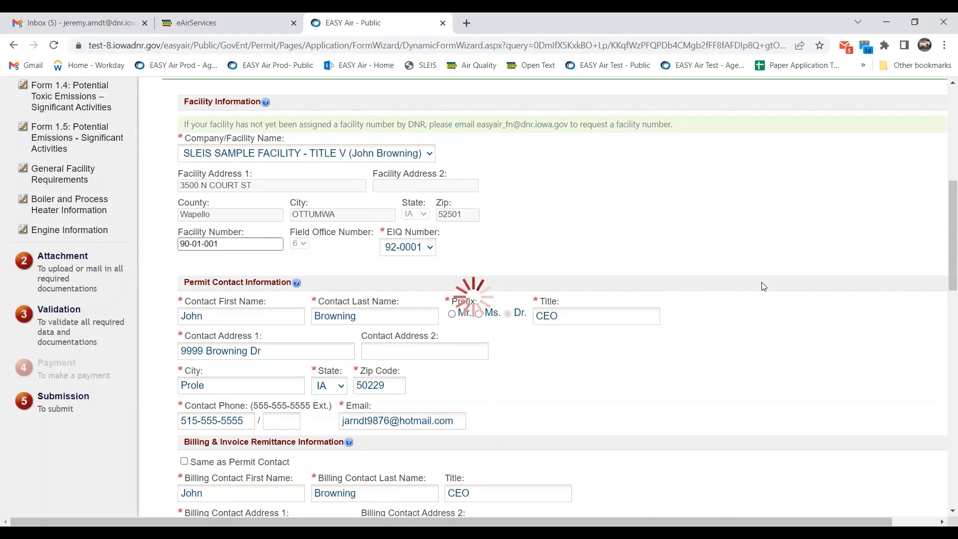
{"action": "scroll", "coordinate": [748, 291], "scroll_direction": "down", "scroll_amount": 1}
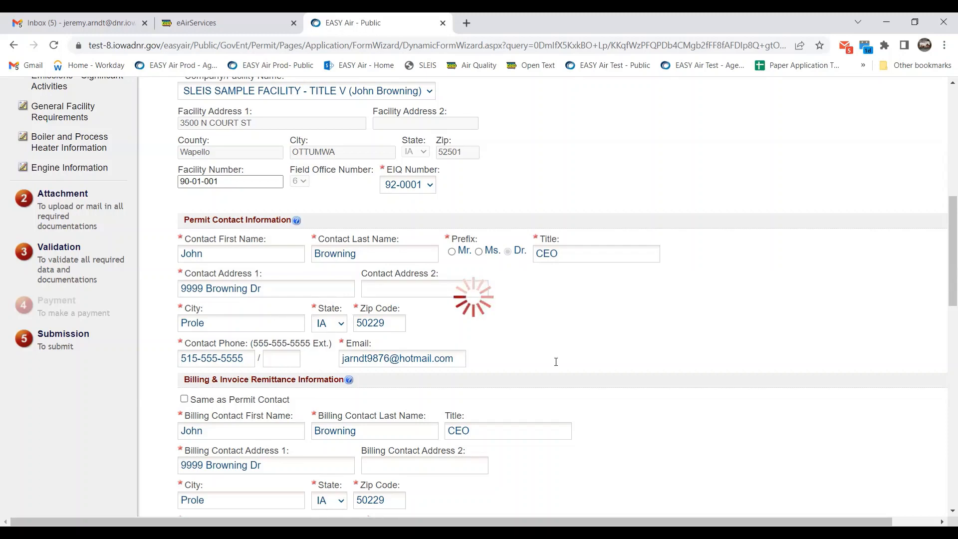
{"action": "scroll", "coordinate": [534, 374], "scroll_direction": "down", "scroll_amount": 20}
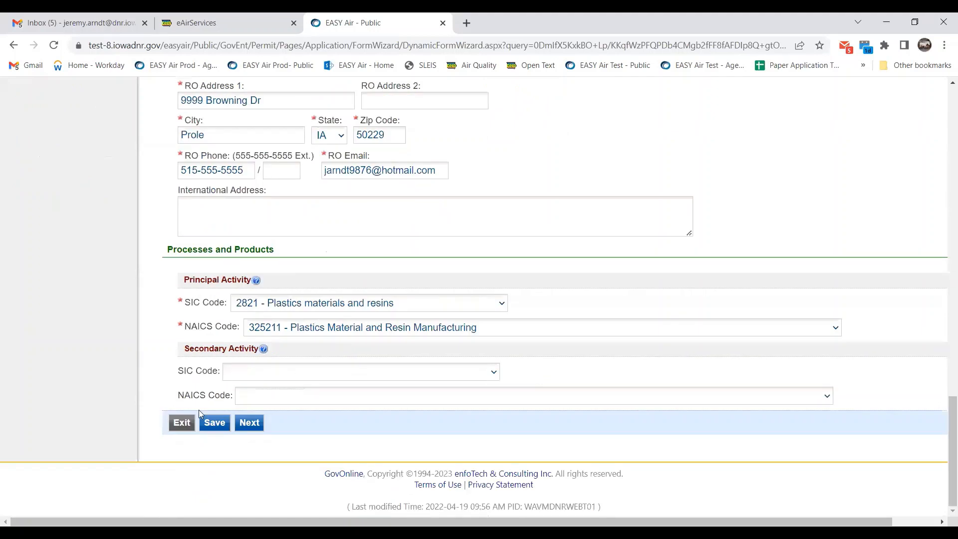
Advance from Form 1.0 to Form 2.0's ten emission points, then go to Form CE-01.
{"action": "left_click", "coordinate": [255, 423]}
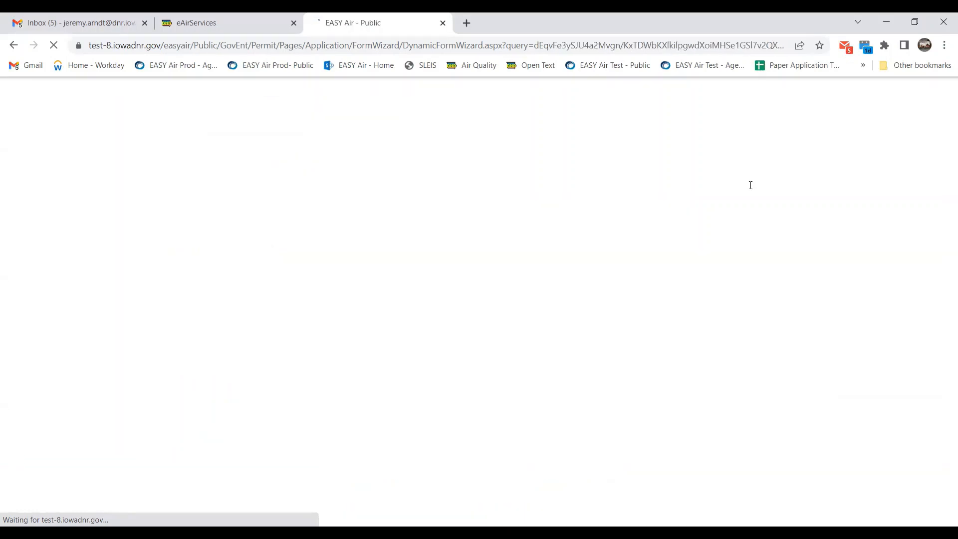
{"action": "scroll", "coordinate": [750, 185], "scroll_direction": "down", "scroll_amount": 1}
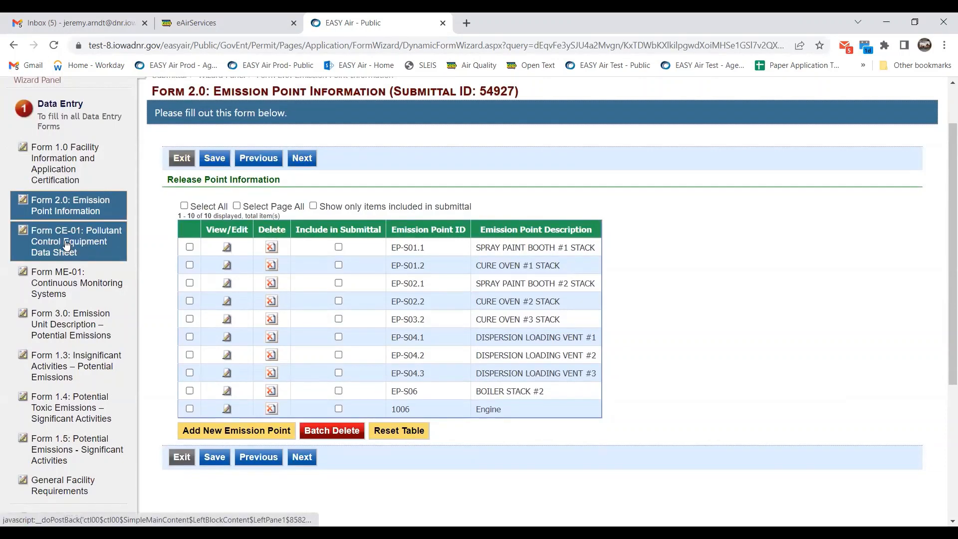
{"action": "left_click", "coordinate": [85, 250]}
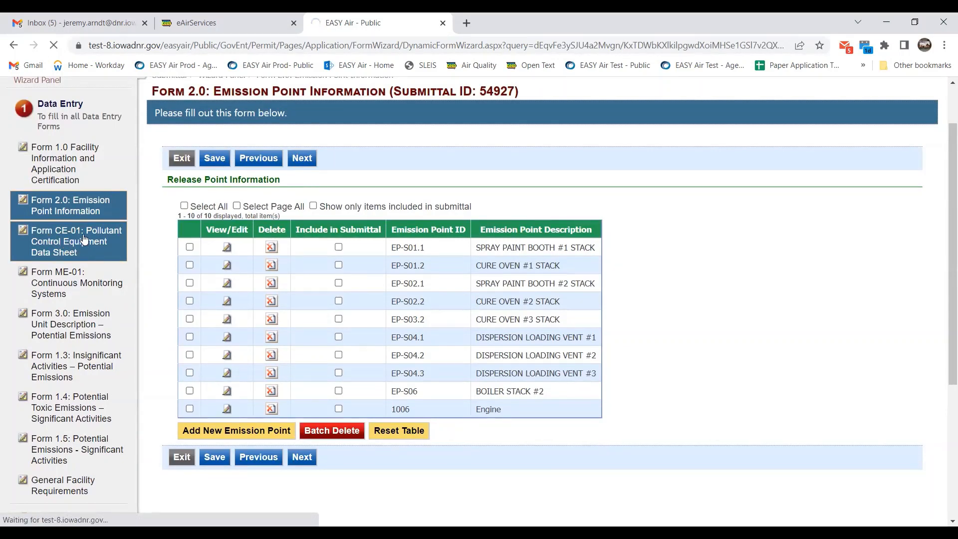
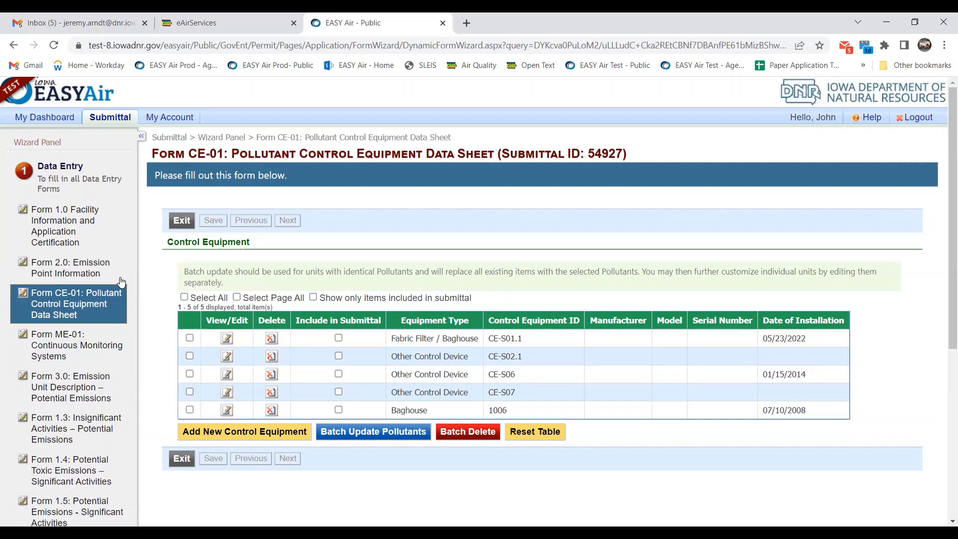
Exit Form CE-01 to the EASY Air home page listing 119 permits and licenses.
{"action": "scroll", "coordinate": [129, 376], "scroll_direction": "down", "scroll_amount": 5}
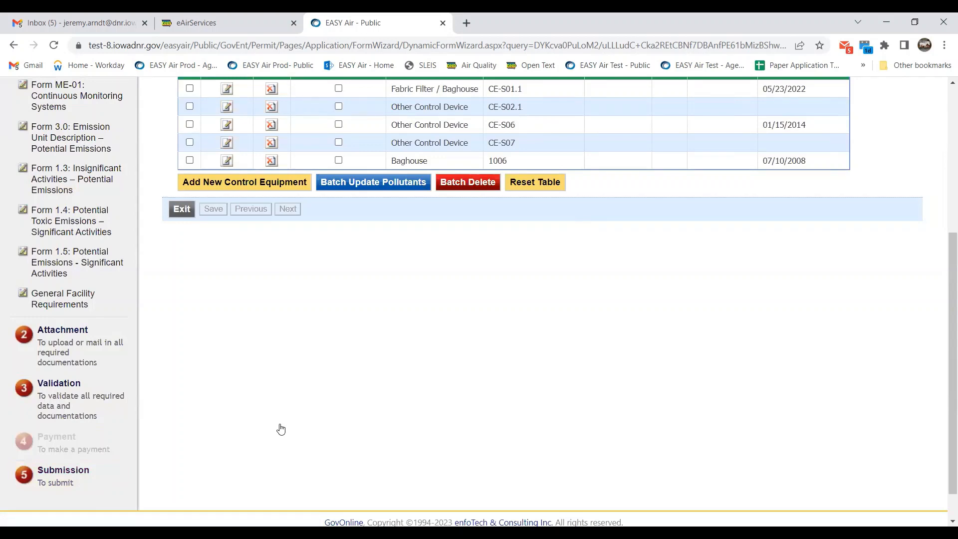
{"action": "scroll", "coordinate": [281, 428], "scroll_direction": "up", "scroll_amount": 5}
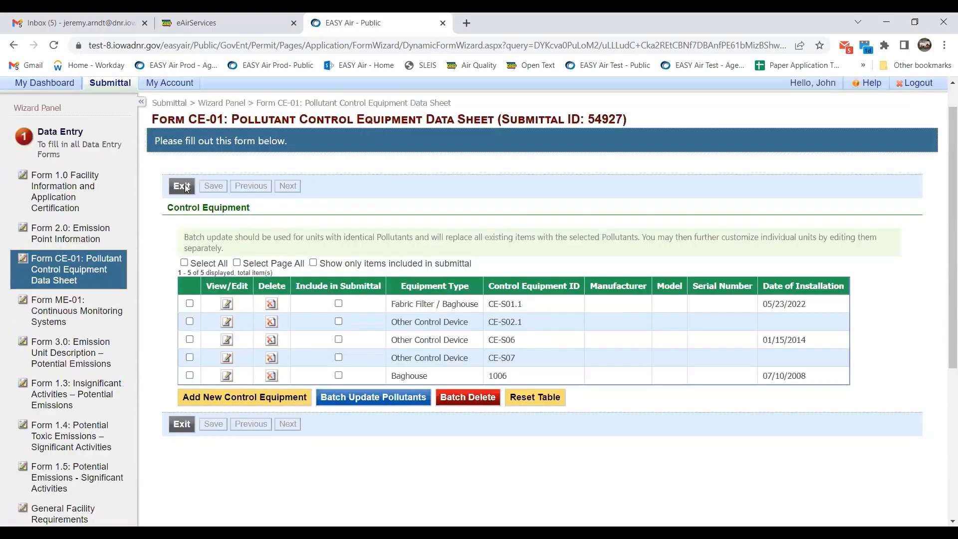
{"action": "scroll", "coordinate": [174, 221], "scroll_direction": "up", "scroll_amount": 1}
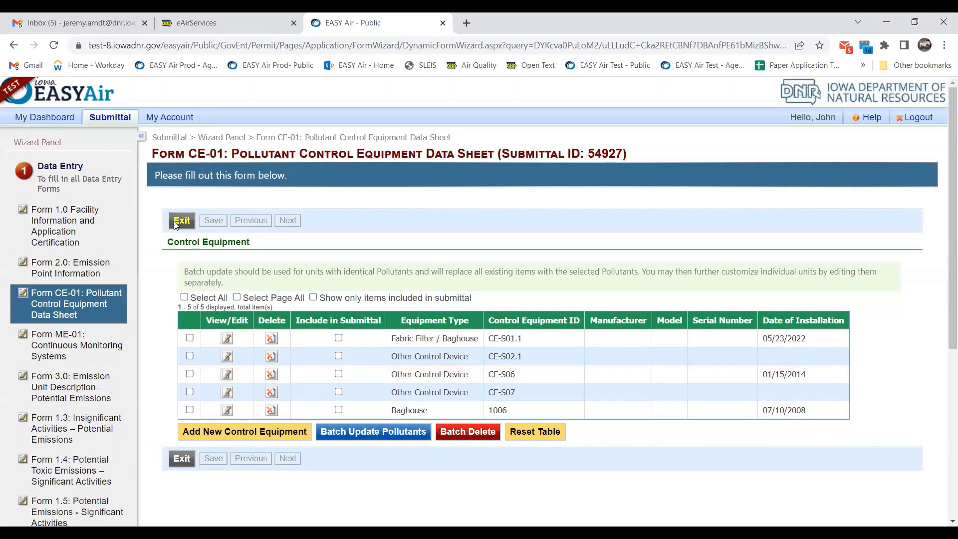
{"action": "left_click", "coordinate": [175, 221]}
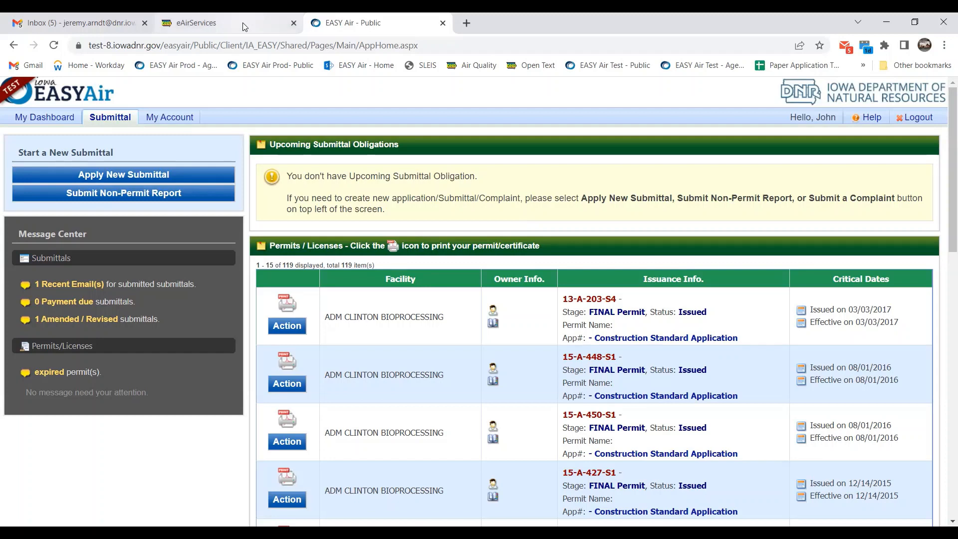
Switch to the Iowa DNR eAirServices browser tab and return to the top of the page.
{"action": "mouse_move", "coordinate": [244, 26]}
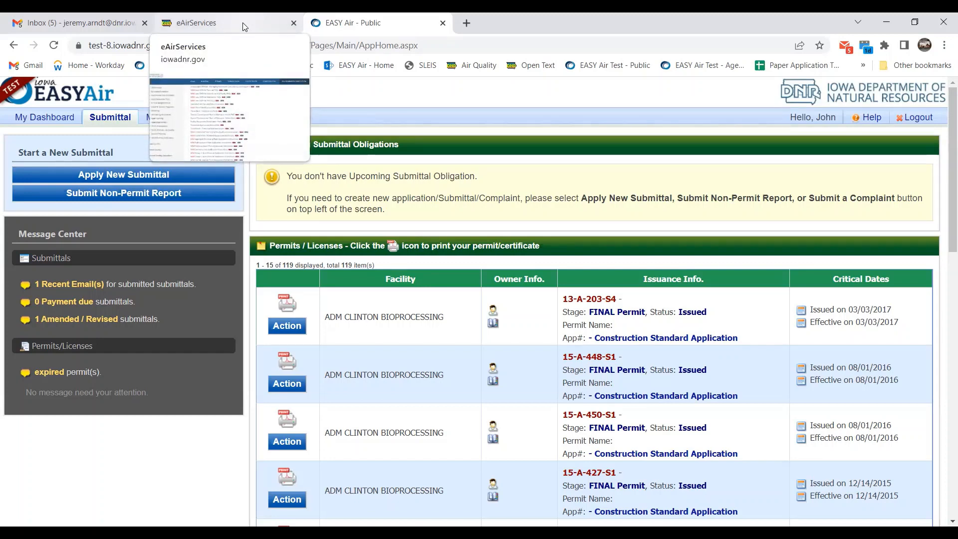
{"action": "left_click", "coordinate": [245, 26]}
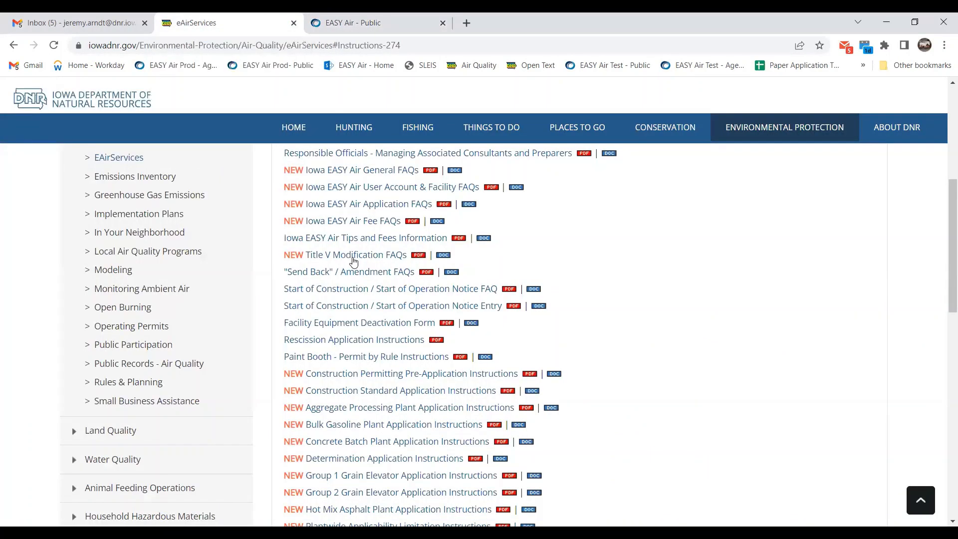
{"action": "scroll", "coordinate": [325, 370], "scroll_direction": "up", "scroll_amount": 5}
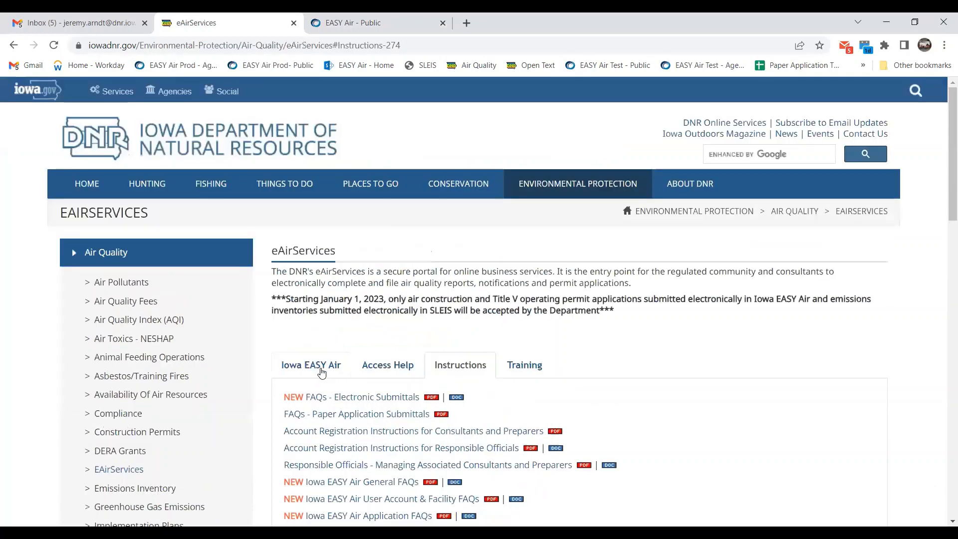
Show the Iowa EASY Air overview and look over its EASY Air and SLEIS sections.
{"action": "left_click", "coordinate": [321, 372]}
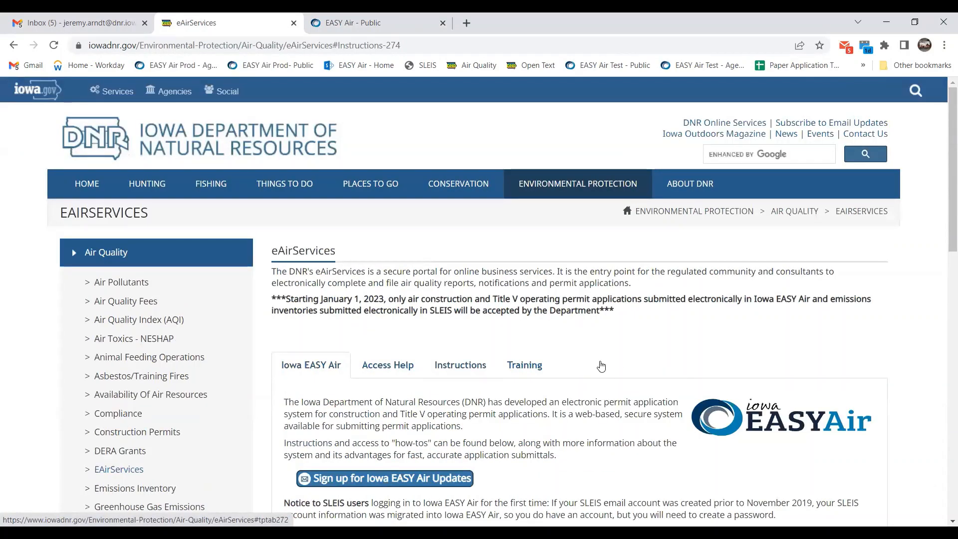
{"action": "scroll", "coordinate": [539, 309], "scroll_direction": "down", "scroll_amount": 5}
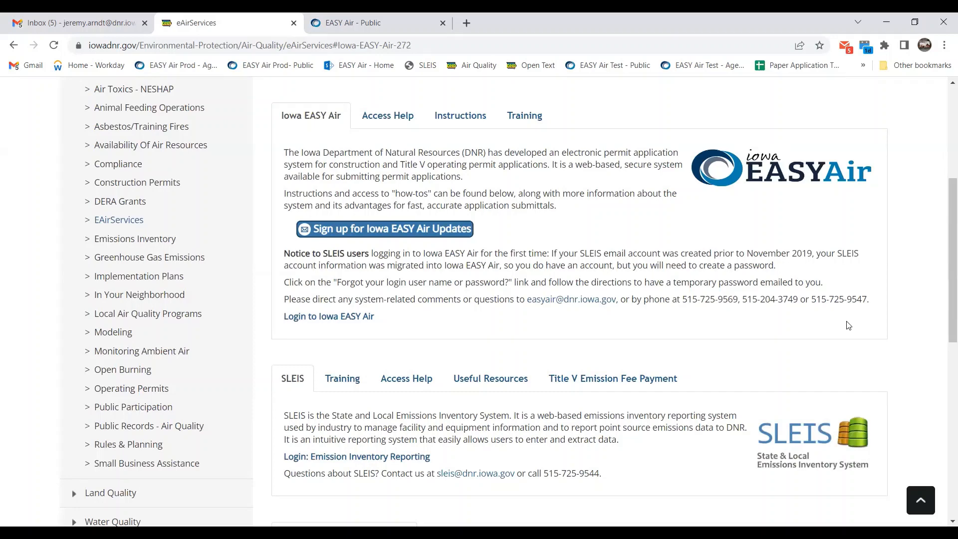
{"action": "scroll", "coordinate": [848, 325], "scroll_direction": "up", "scroll_amount": 1}
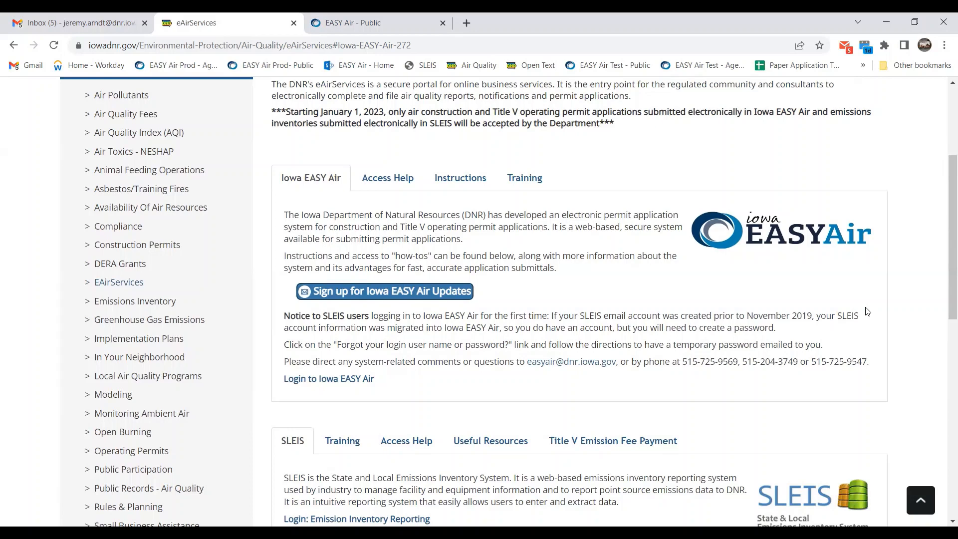
{"action": "scroll", "coordinate": [867, 310], "scroll_direction": "up", "scroll_amount": 3}
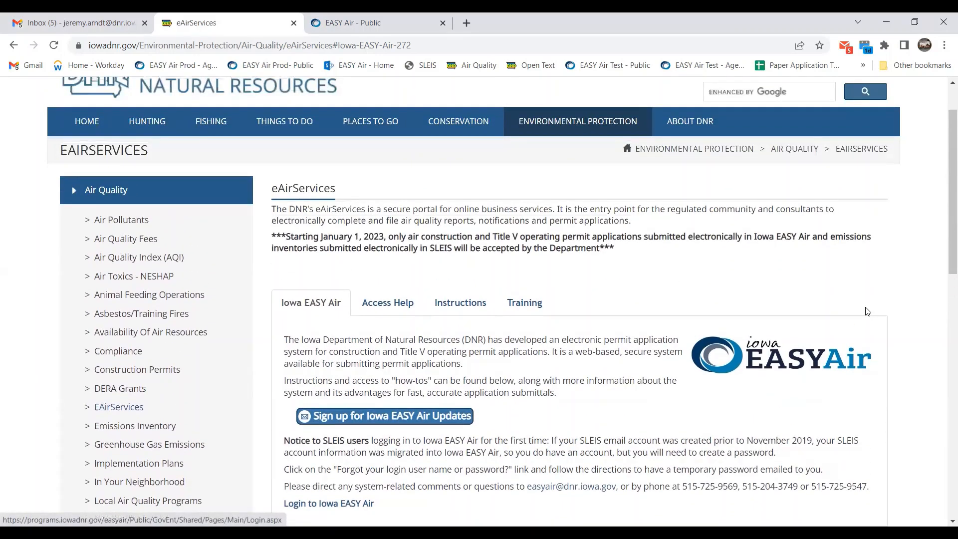
{"action": "scroll", "coordinate": [376, 19], "scroll_direction": "up", "scroll_amount": 1}
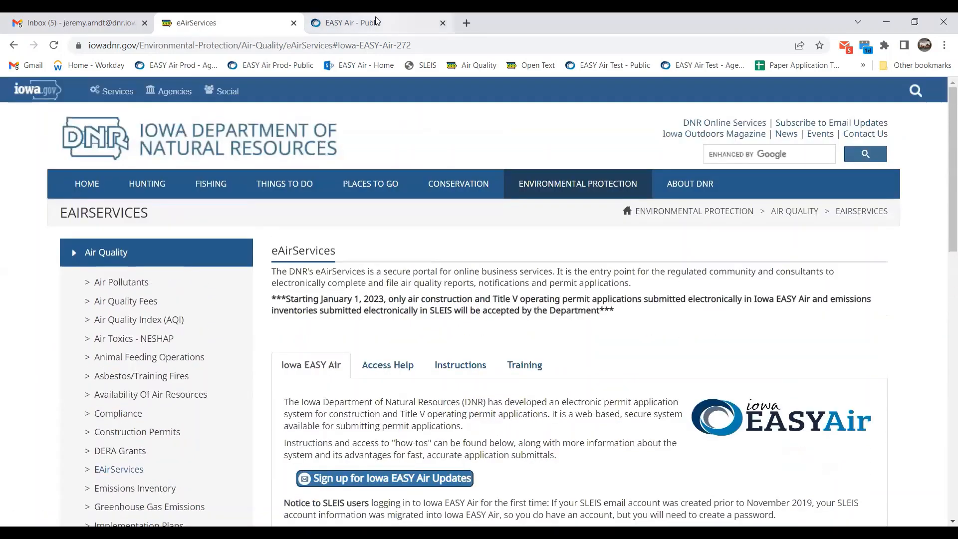